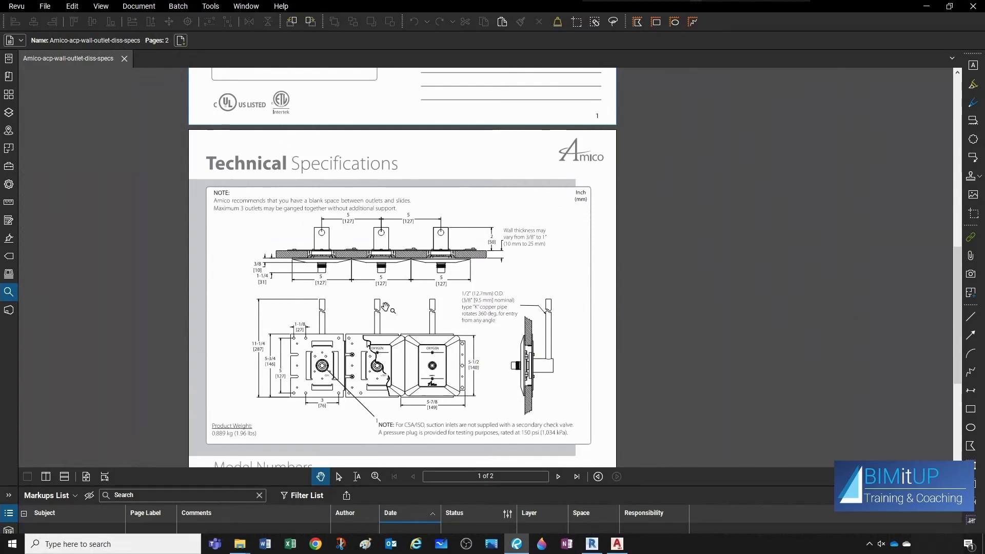
# Examine the outlet's technical specification drawings and dimensions in the manufacturer PDF.
pyautogui.scroll(1, 477, 343)
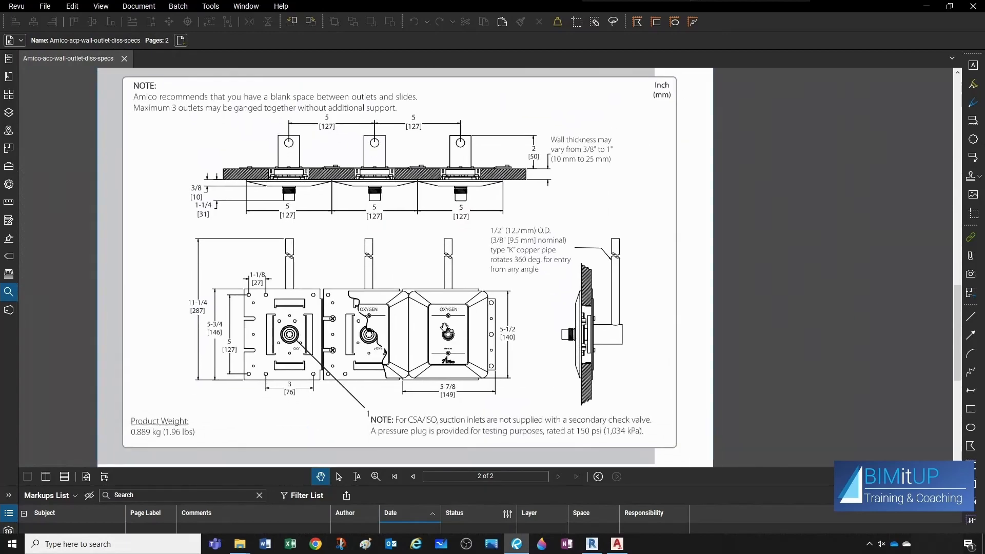
pyautogui.scroll(1, 449, 345)
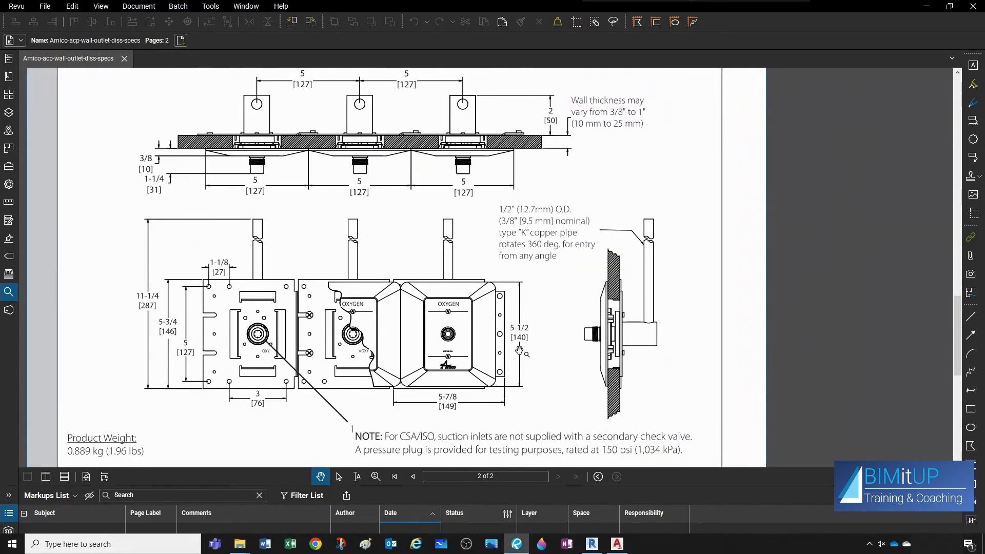
pyautogui.scroll(1, 523, 338)
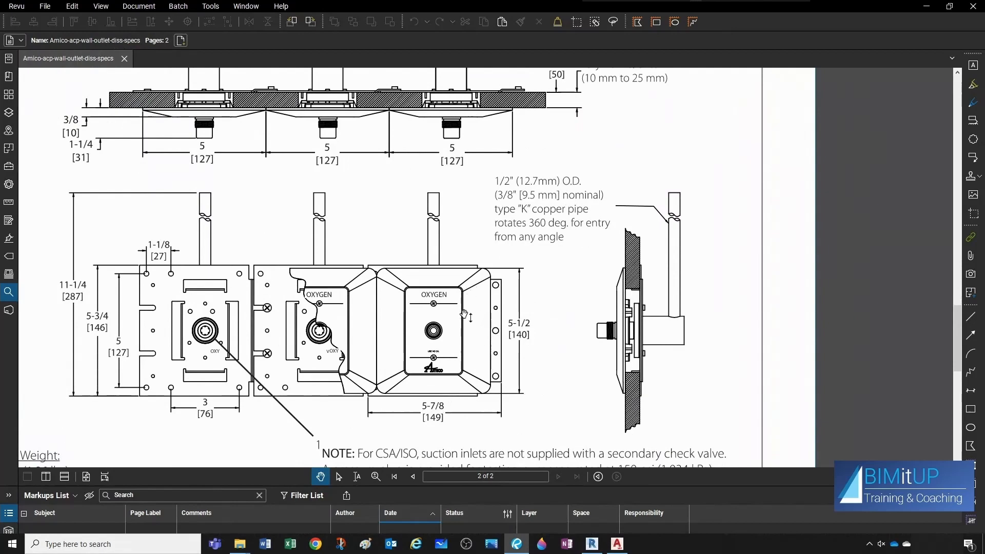
pyautogui.scroll(-1, 464, 315)
pyautogui.scroll(1, 635, 346)
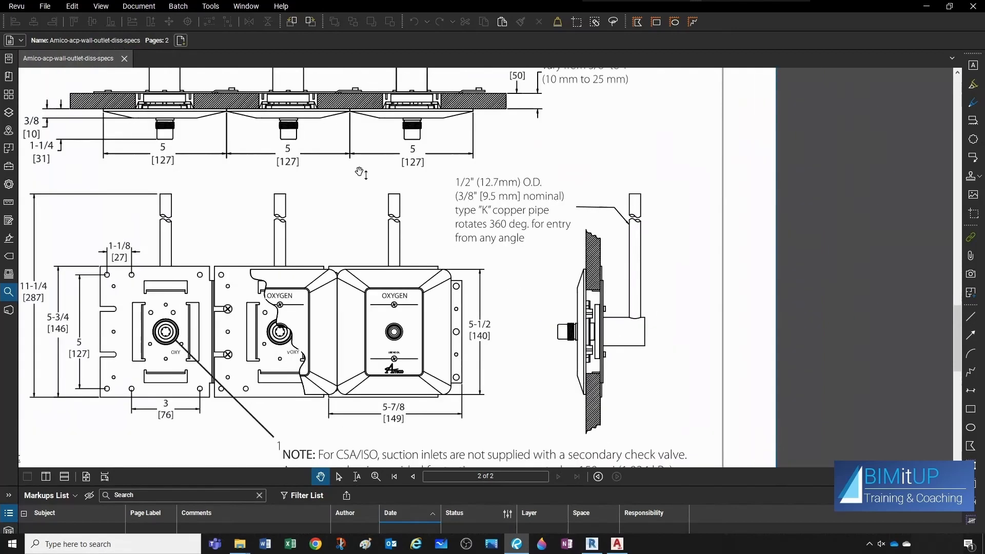
pyautogui.scroll(-1, 361, 157)
pyautogui.moveTo(461, 124)
pyautogui.mouseDown()
pyautogui.moveTo(479, 257)
pyautogui.moveTo(477, 249)
pyautogui.mouseUp()
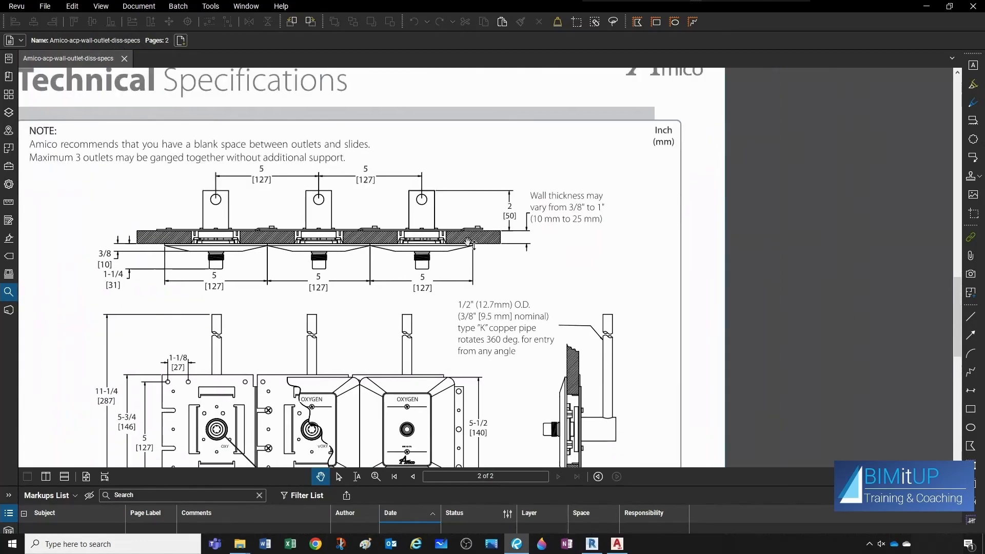
pyautogui.moveTo(555, 333); pyautogui.dragTo(531, 254)
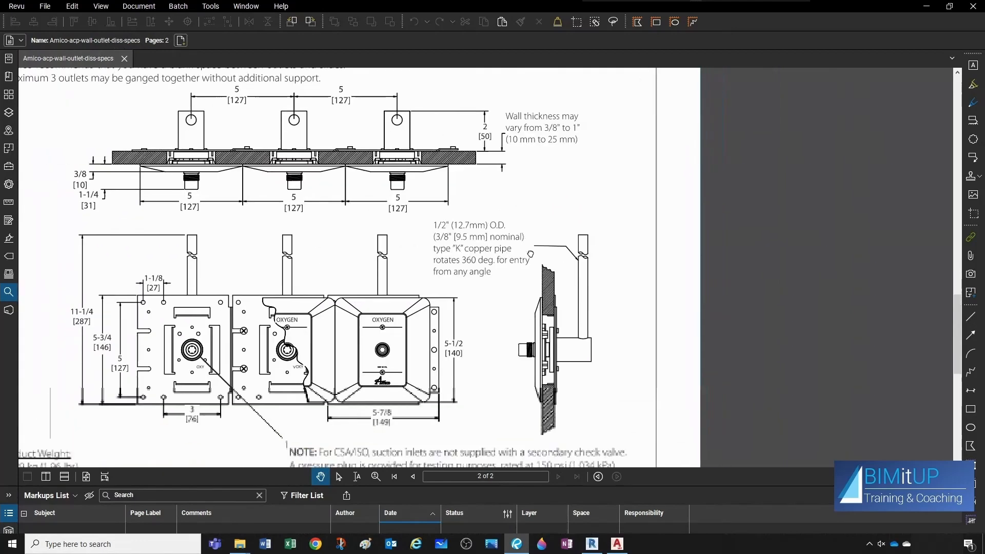
pyautogui.scroll(2, 531, 254)
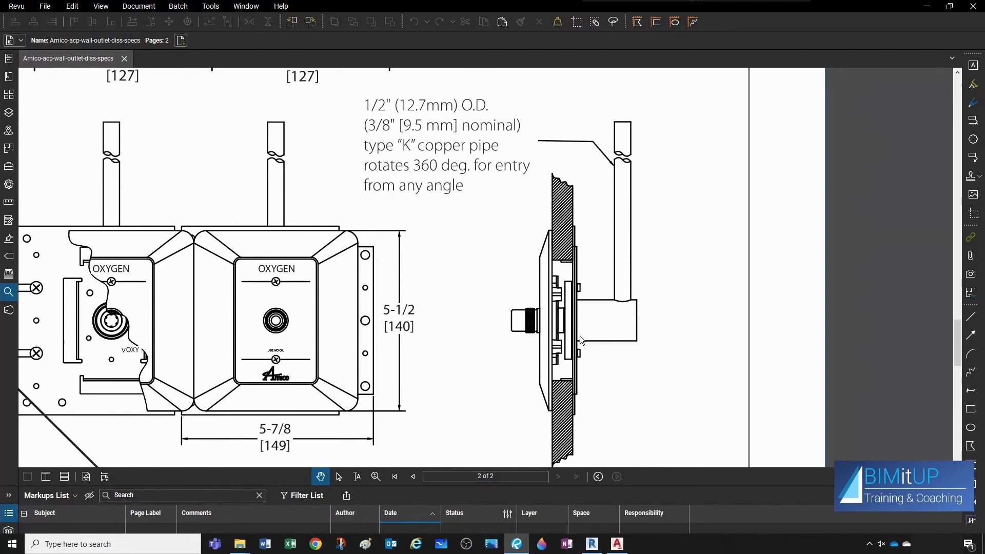
# Switch to AutoCAD and examine the outlet's dimensioned plan and side view drawing.
pyautogui.hotkey('alt', 'Tab')
pyautogui.moveTo(627, 350); pyautogui.dragTo(626, 296, button='middle')
pyautogui.press('Escape')
pyautogui.press('Escape')
pyautogui.scroll(3, 595, 299)
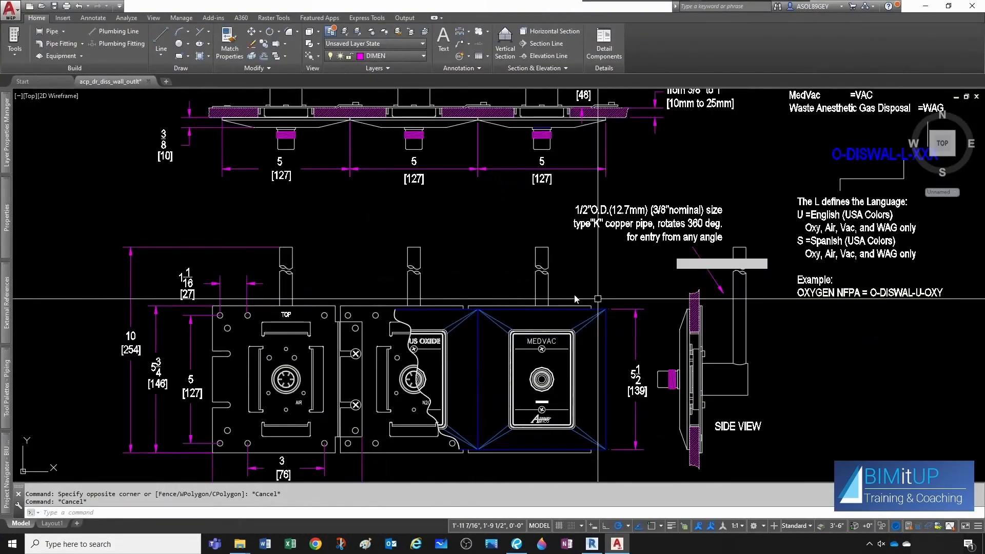
pyautogui.moveTo(547, 280); pyautogui.dragTo(549, 300, button='middle')
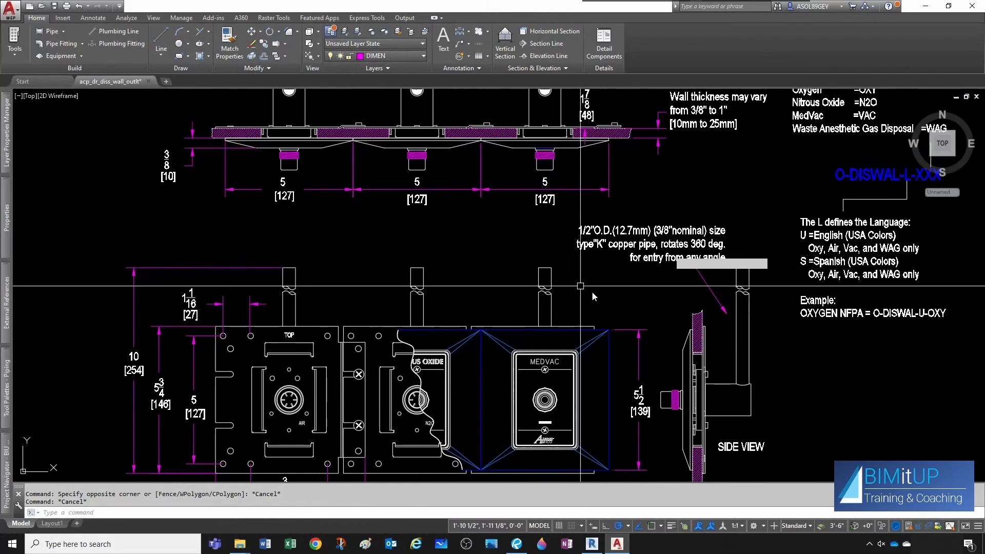
# Switch to Revit and examine the existing wall outlet family in the 3D view.
pyautogui.hotkey('alt', 'Tab')
pyautogui.scroll(-1, 789, 324)
pyautogui.keyDown('shift'); pyautogui.moveTo(787, 349); pyautogui.dragTo(544, 326, button='middle'); pyautogui.keyUp('shift')
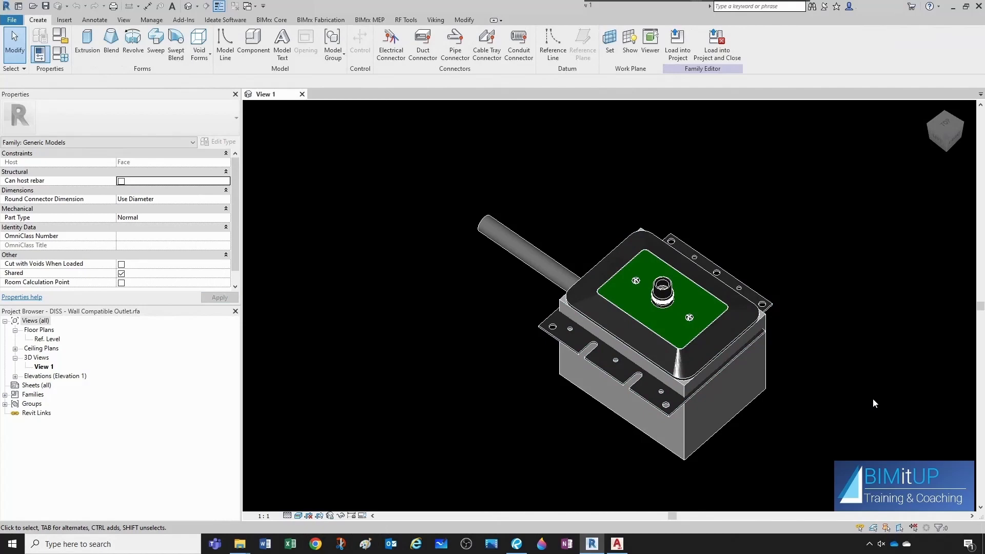
pyautogui.moveTo(873, 398)
pyautogui.keyDown('shift'); pyautogui.mouseDown(button='middle')
pyautogui.moveTo(805, 403)
pyautogui.moveTo(847, 389)
pyautogui.moveTo(778, 390)
pyautogui.moveTo(785, 384)
pyautogui.mouseUp(button='middle'); pyautogui.keyUp('shift')
pyautogui.scroll(1, 823, 380)
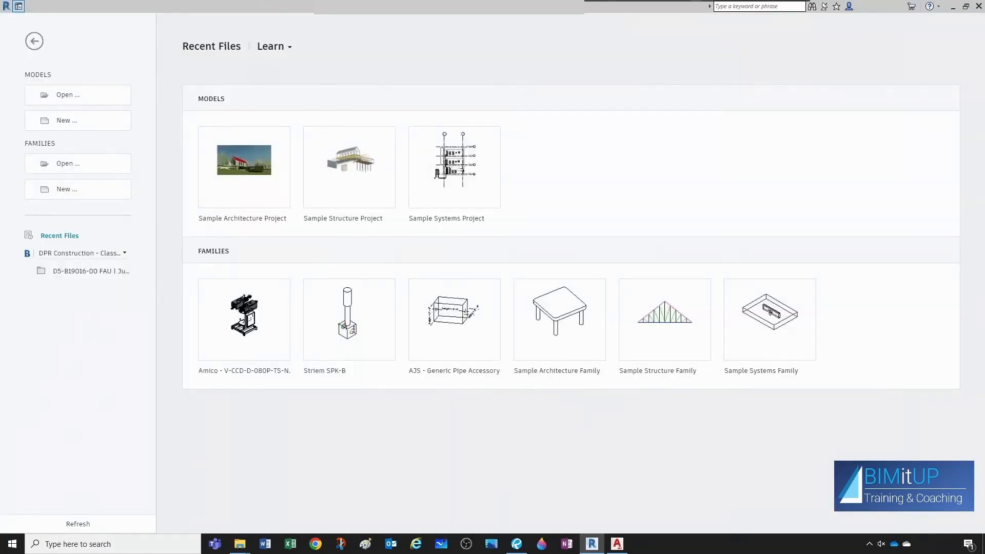
# Create a new family from the Plumbing Fixture.rft template.
pyautogui.click(62, 189)
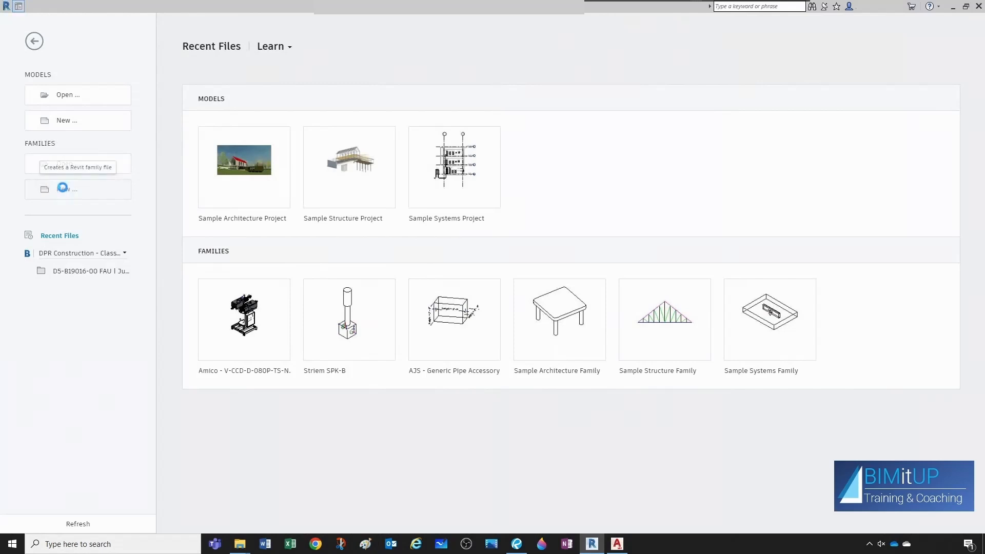
pyautogui.scroll(-9, 62, 308)
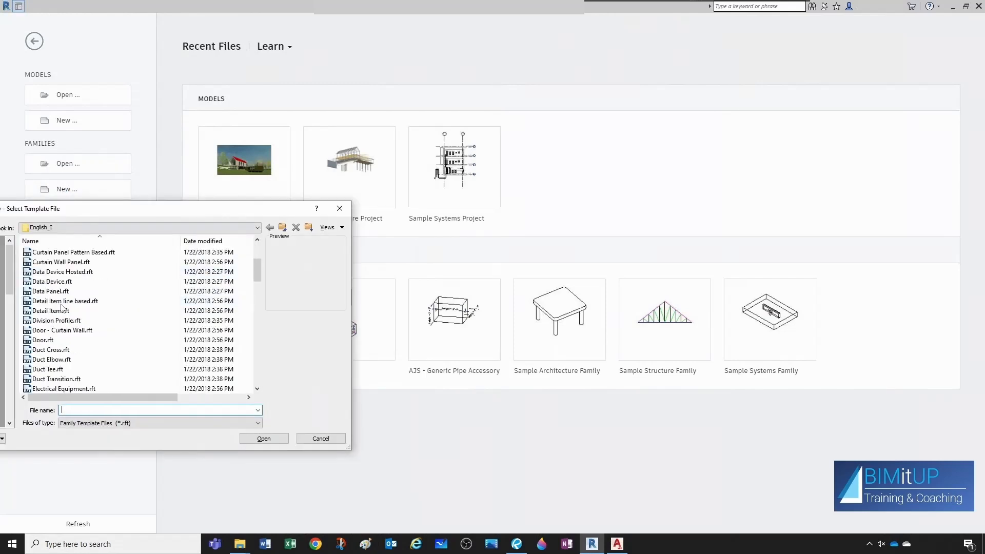
pyautogui.scroll(-6, 61, 308)
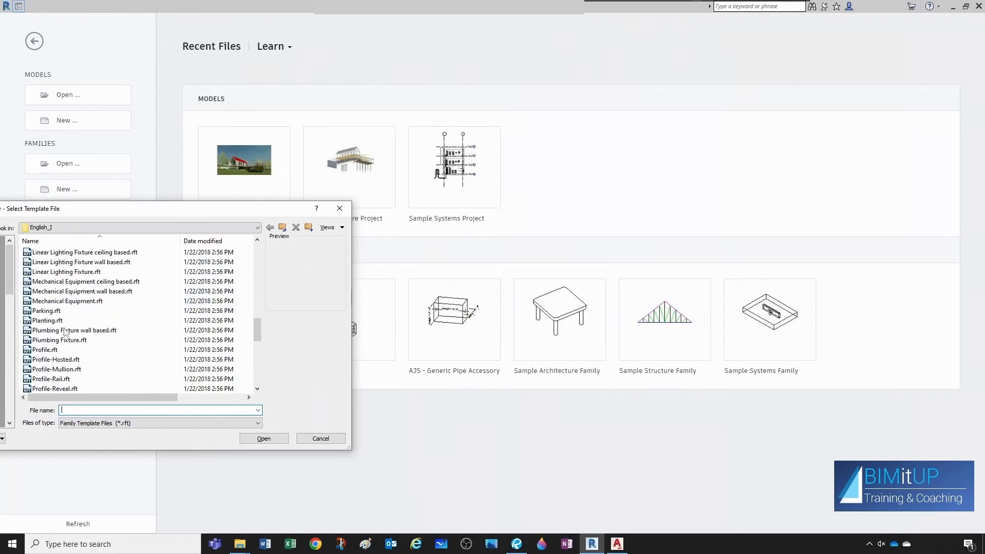
pyautogui.click(97, 331)
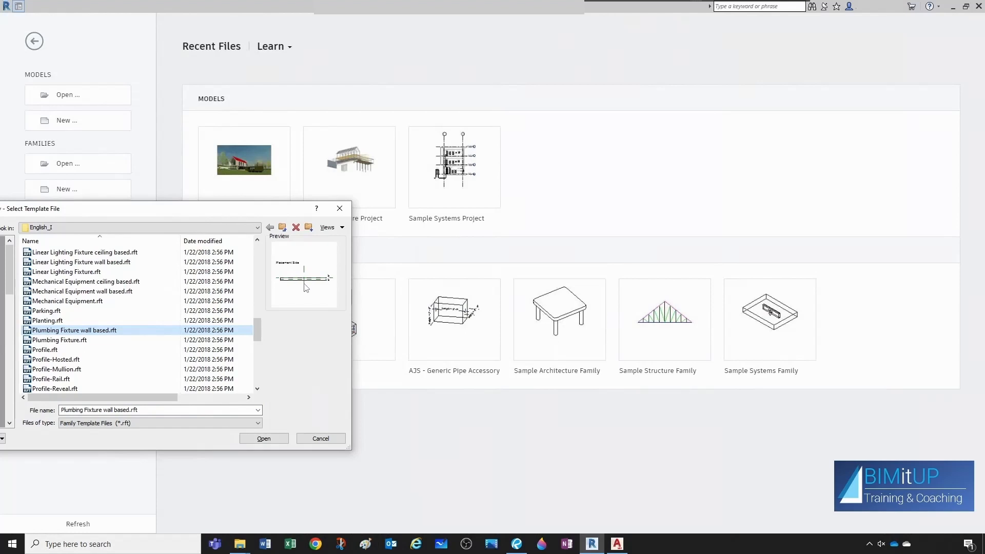
pyautogui.click(91, 338)
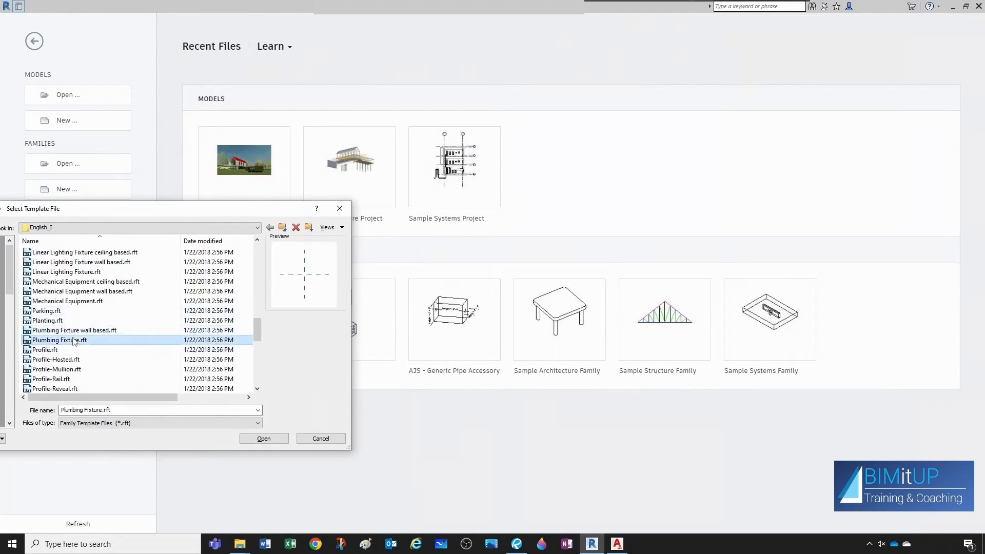
pyautogui.click(261, 439)
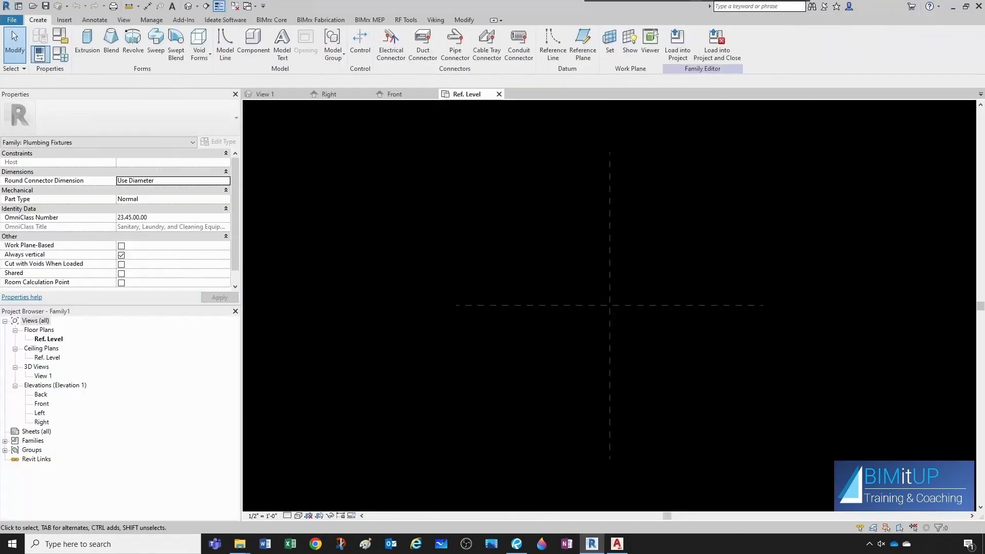
# Create a reference plane offset 0 1/2" from the Center (Front/Back) plane in the Ref. Level plan.
pyautogui.moveTo(984, 179)
pyautogui.mouseDown()
pyautogui.moveTo(938, 179)
pyautogui.moveTo(889, 195)
pyautogui.moveTo(793, 171)
pyautogui.mouseUp()
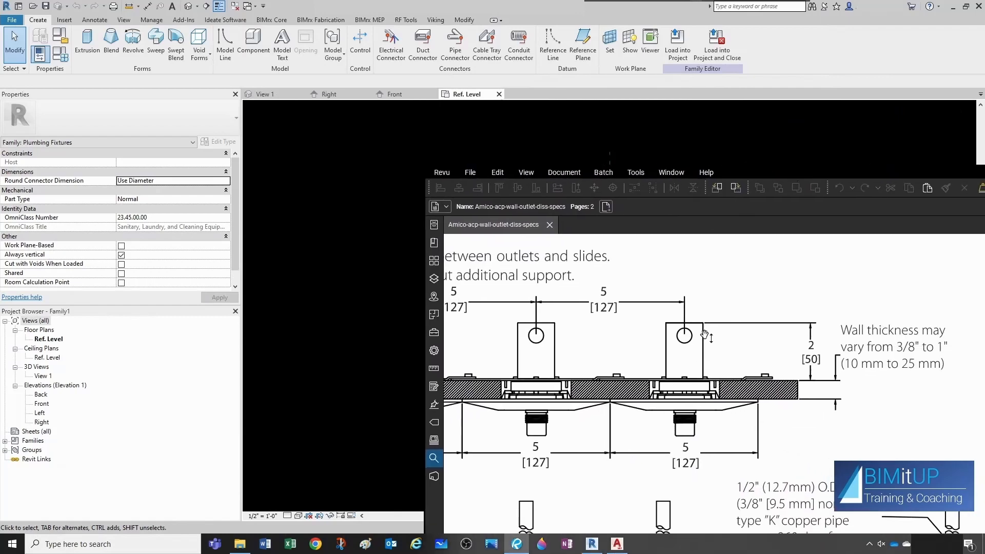
pyautogui.click(824, 162)
pyautogui.click(567, 309)
pyautogui.rightClick(567, 311)
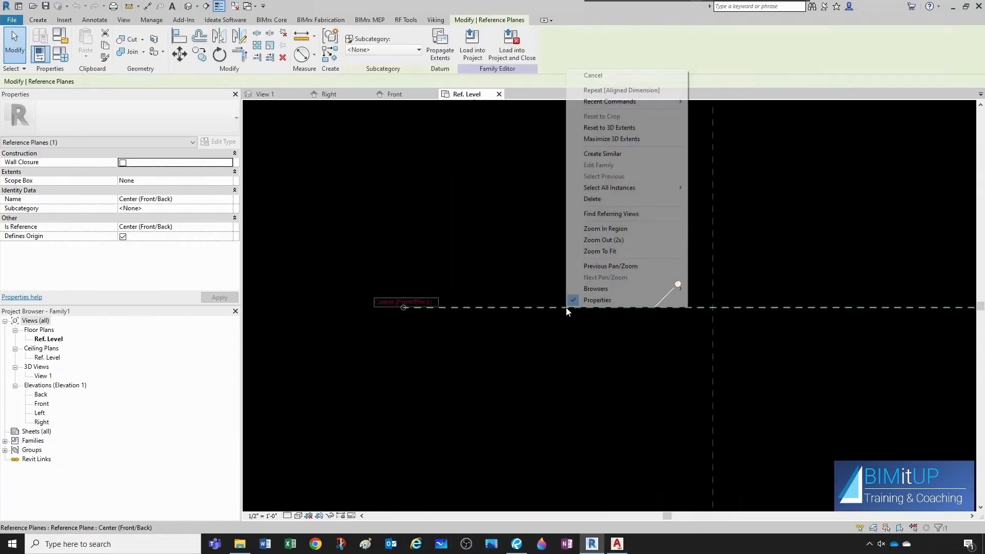
pyautogui.click(613, 155)
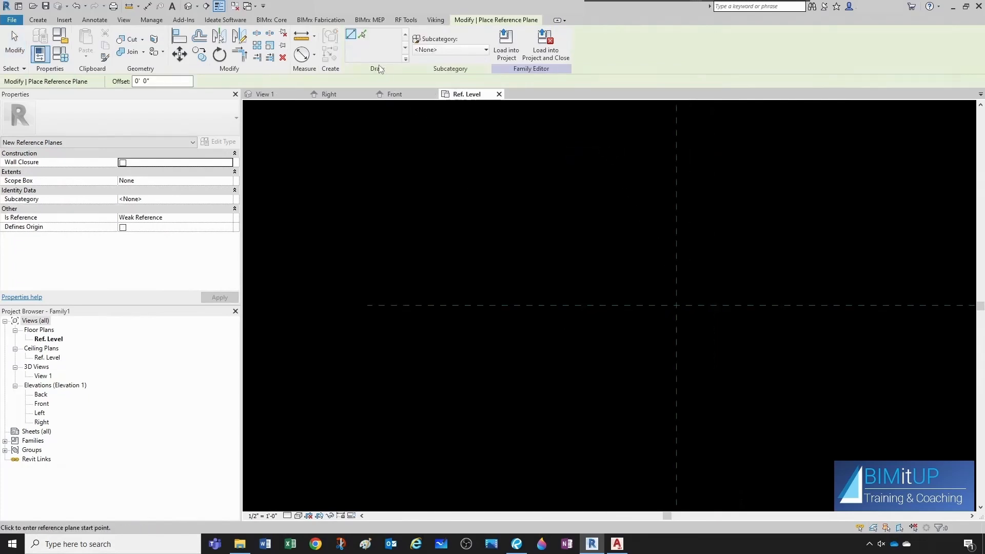
pyautogui.click(362, 35)
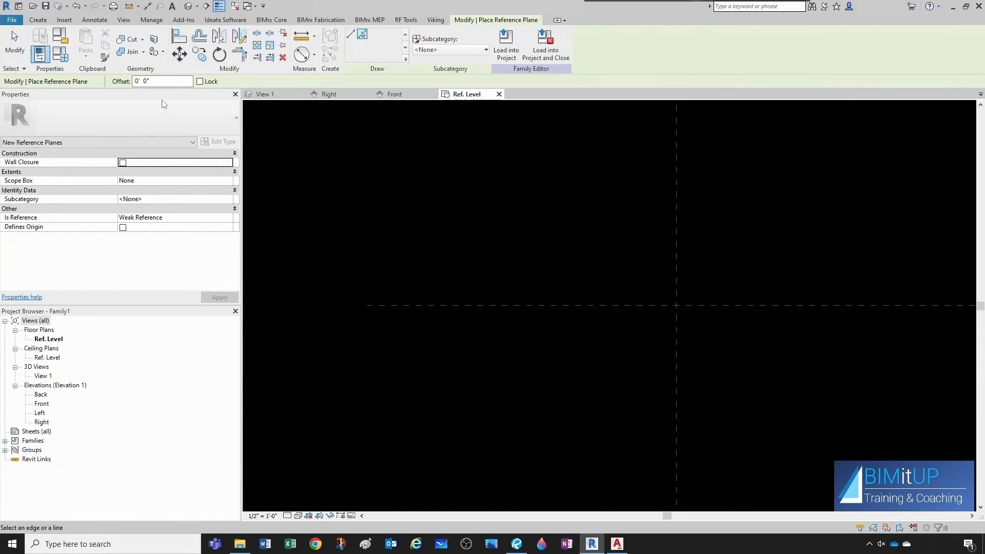
pyautogui.click(160, 81)
pyautogui.write('0.5"')
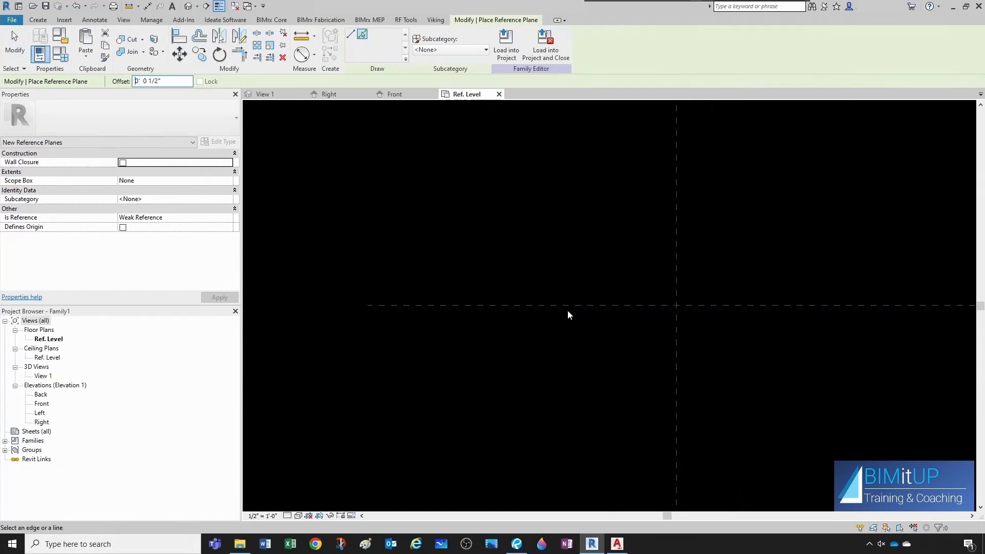
pyautogui.click(566, 302)
pyautogui.scroll(4, 647, 319)
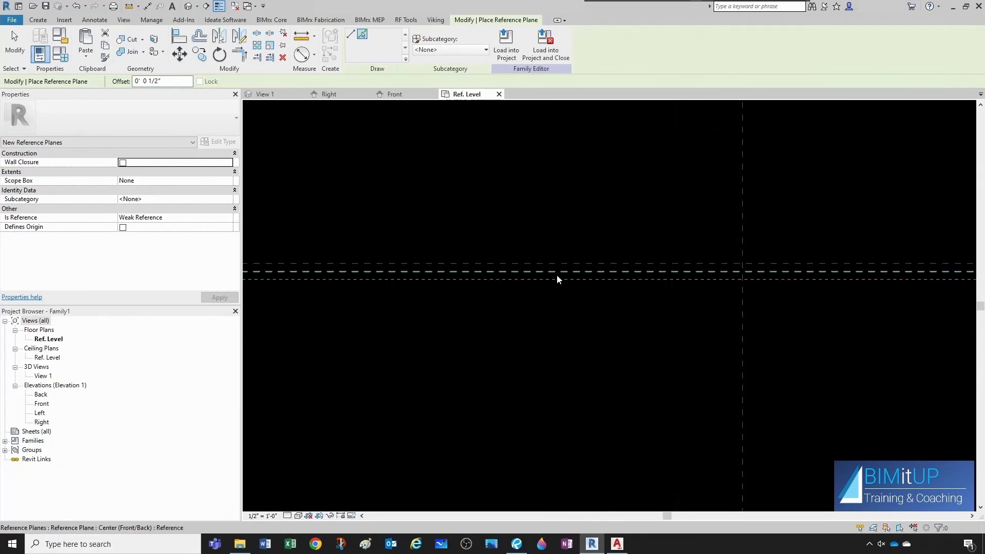
pyautogui.click(556, 275)
pyautogui.press('Escape')
# Name the new offset reference plane Back of Wall.
pyautogui.scroll(-3, 543, 287)
pyautogui.moveTo(810, 303); pyautogui.dragTo(648, 325, button='middle')
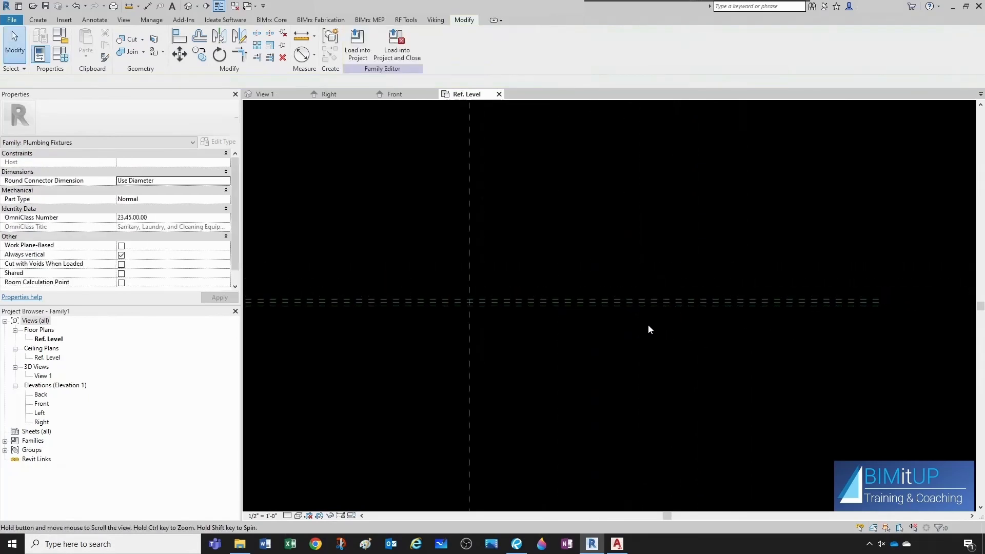
pyautogui.click(658, 298)
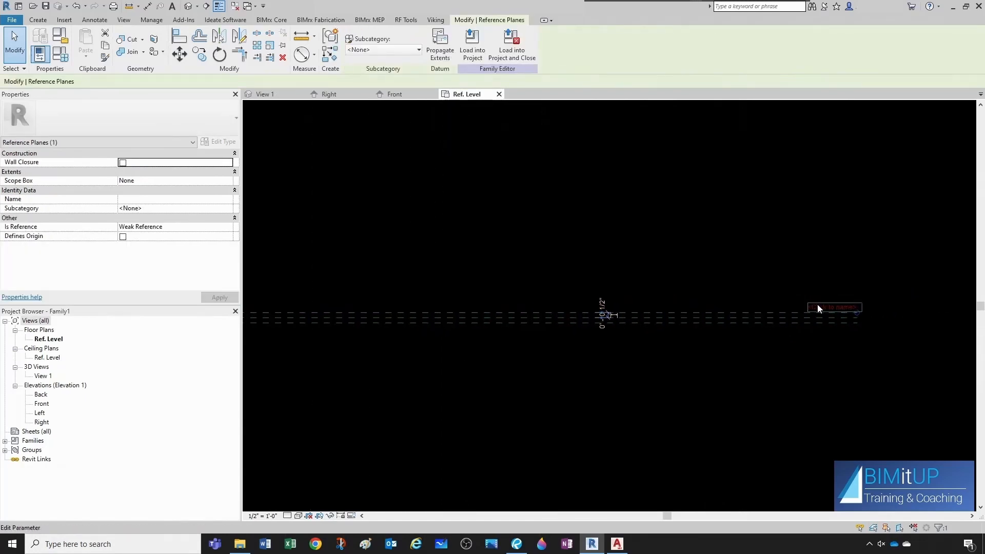
pyautogui.click(818, 307)
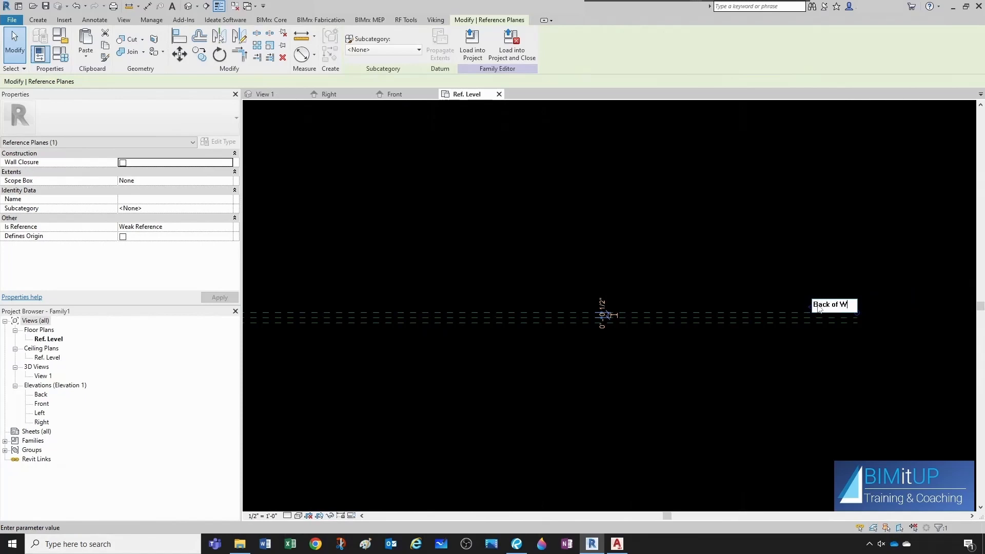
pyautogui.press('Return')
pyautogui.press('Escape')
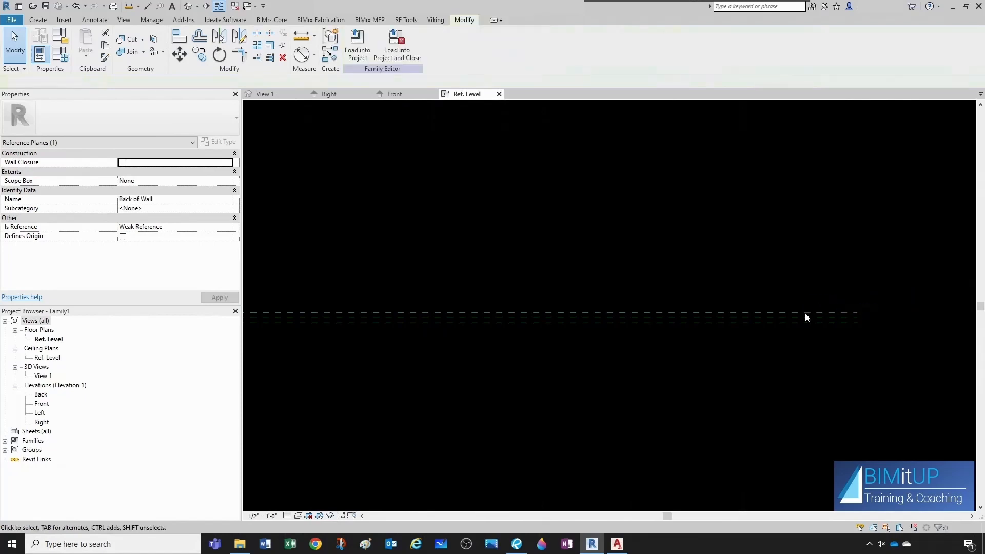
# Rename the Center (Front/Back) reference plane to Front of Wall.
pyautogui.click(806, 319)
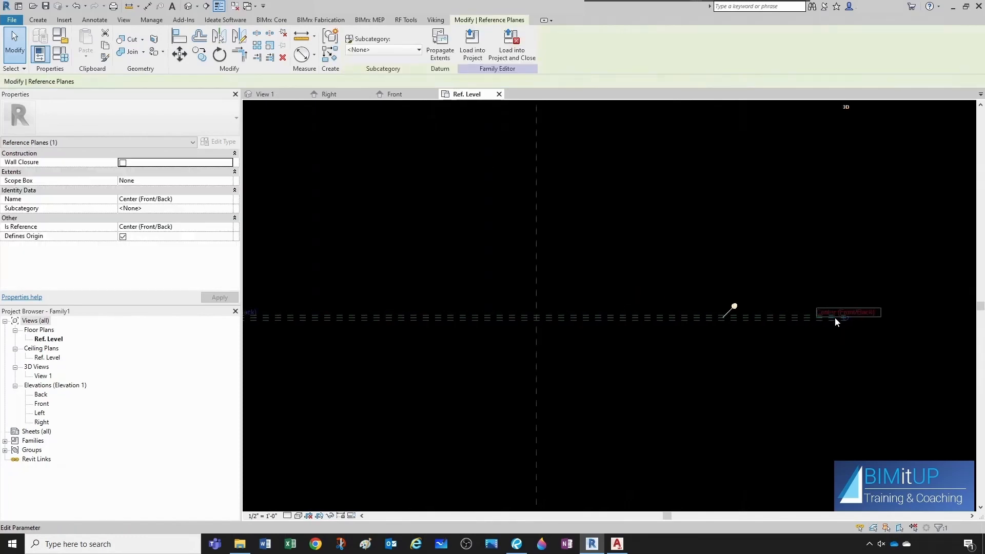
pyautogui.click(836, 312)
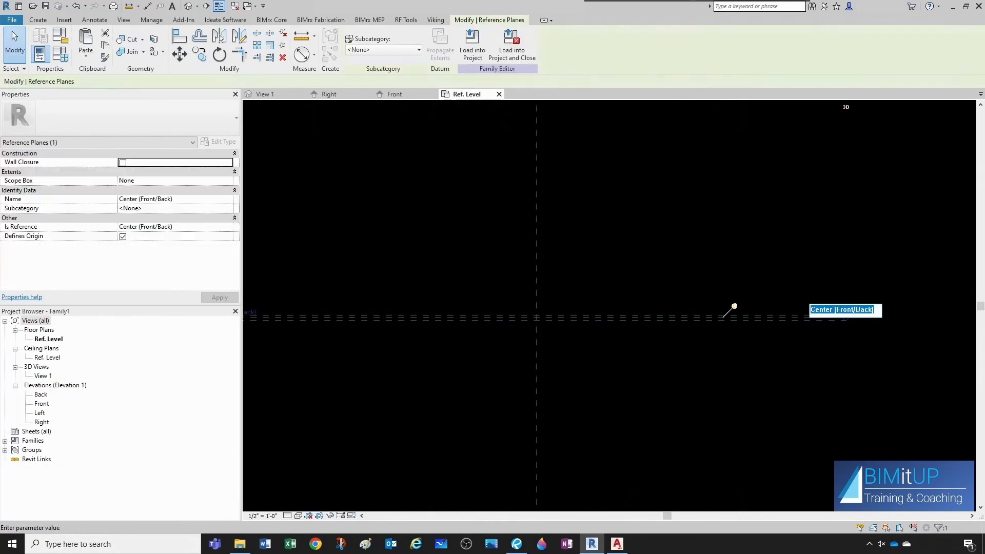
pyautogui.write('Front of Wall')
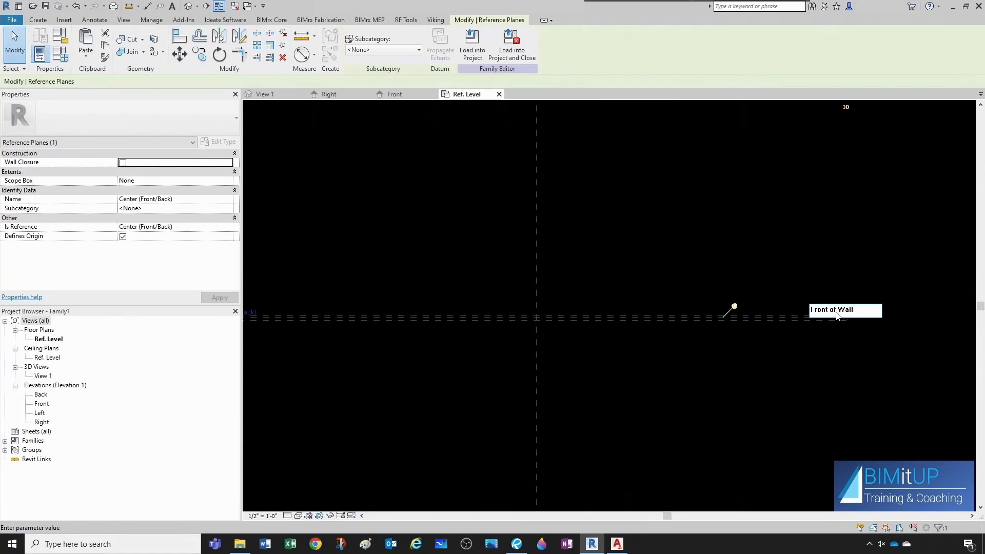
pyautogui.press('Return')
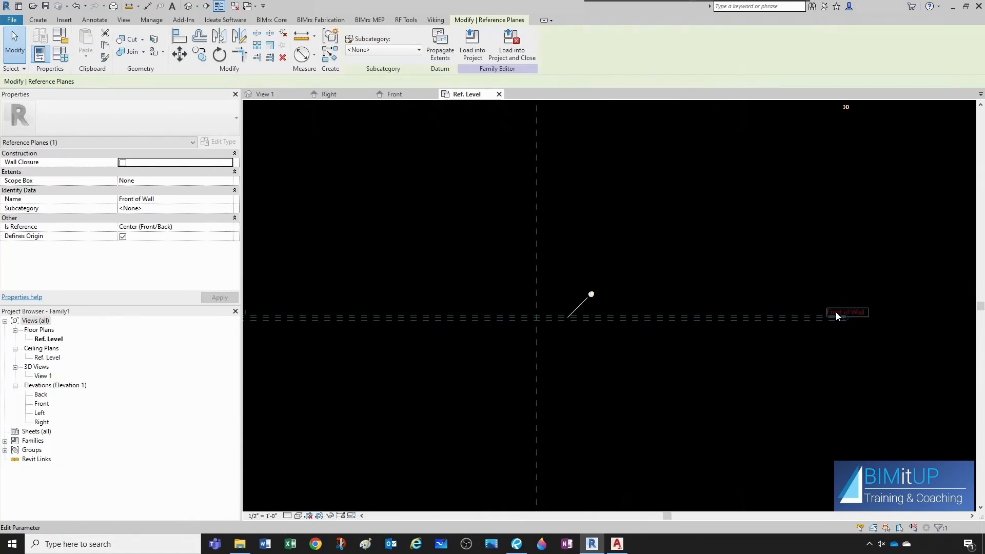
pyautogui.click(834, 340)
# Name the other reference plane offset 0 1/2" from the center Front of Plate.
pyautogui.scroll(2, 833, 340)
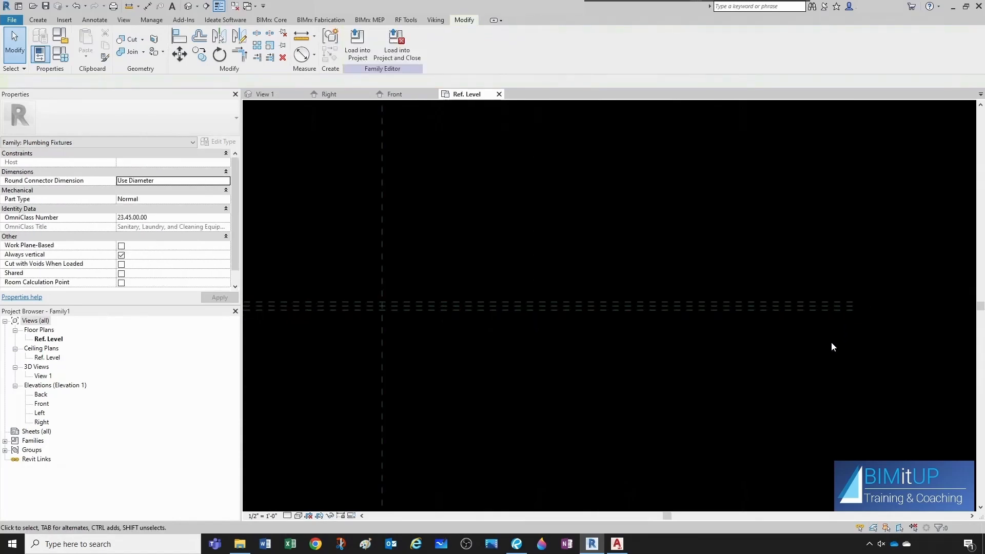
pyautogui.click(824, 309)
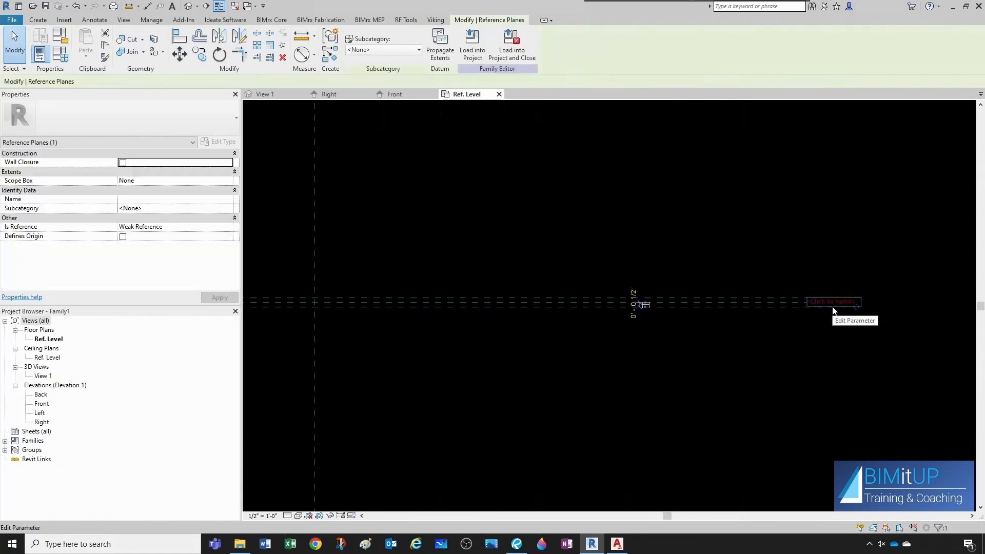
pyautogui.click(832, 304)
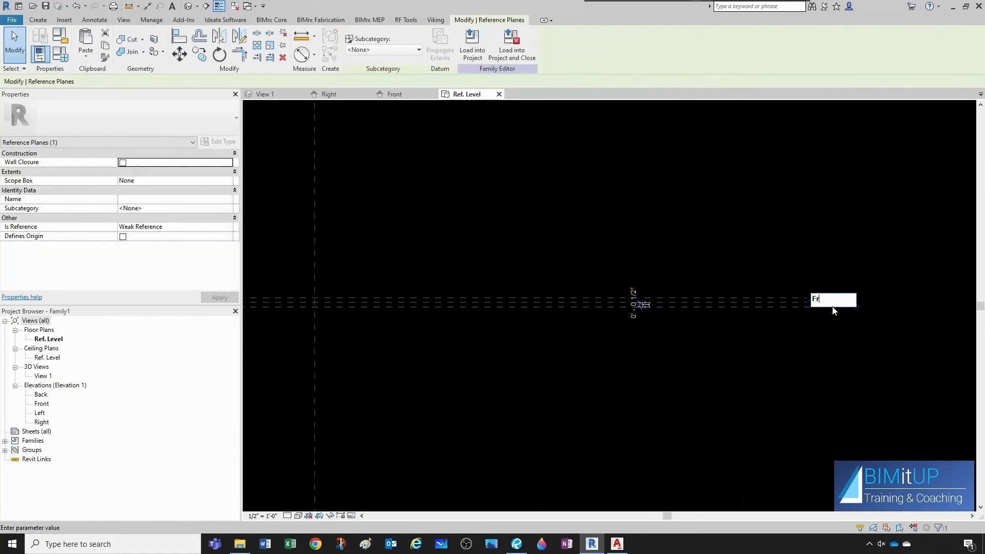
pyautogui.write('Front of Plate')
pyautogui.press('Return')
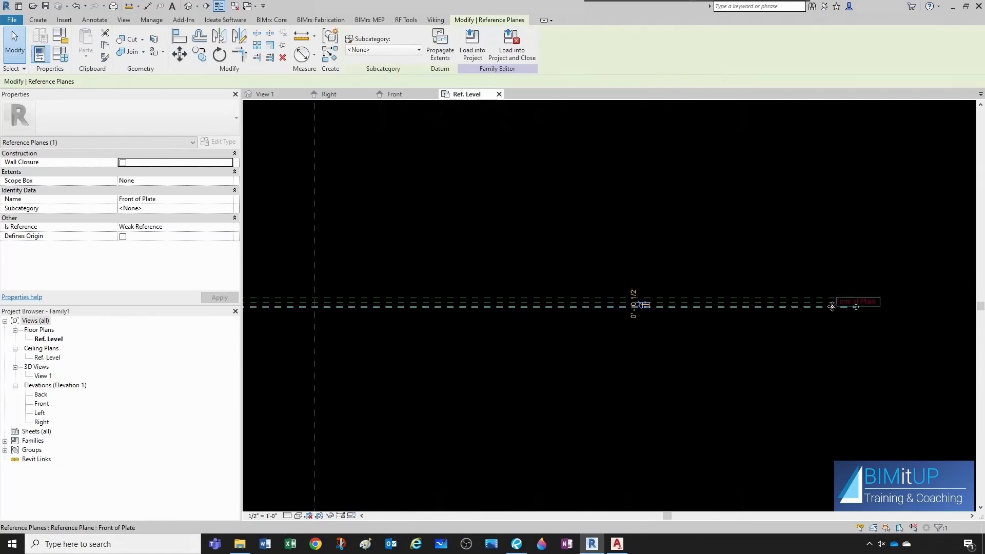
# Dimension the distance between the Front of Wall and Front of Plate reference planes, and set the view scale to 12" = 1'-0".
pyautogui.click(836, 354)
pyautogui.scroll(-3, 836, 355)
pyautogui.scroll(5, 593, 346)
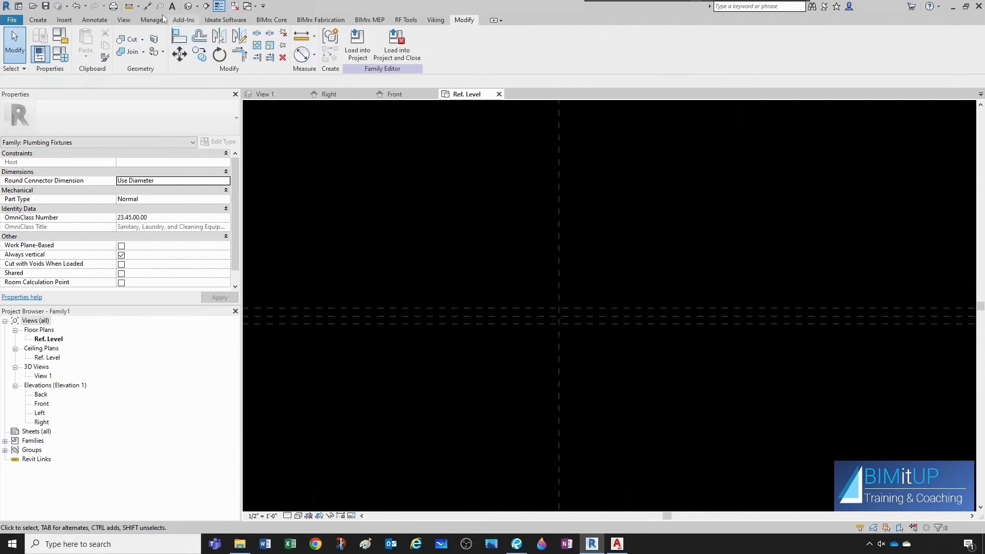
pyautogui.click(147, 7)
pyautogui.scroll(3, 616, 308)
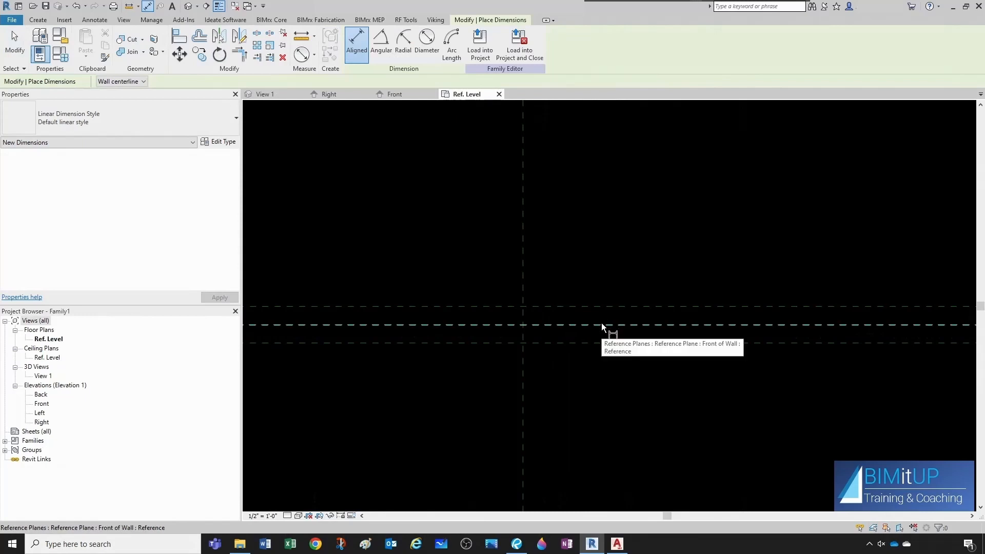
pyautogui.click(565, 324)
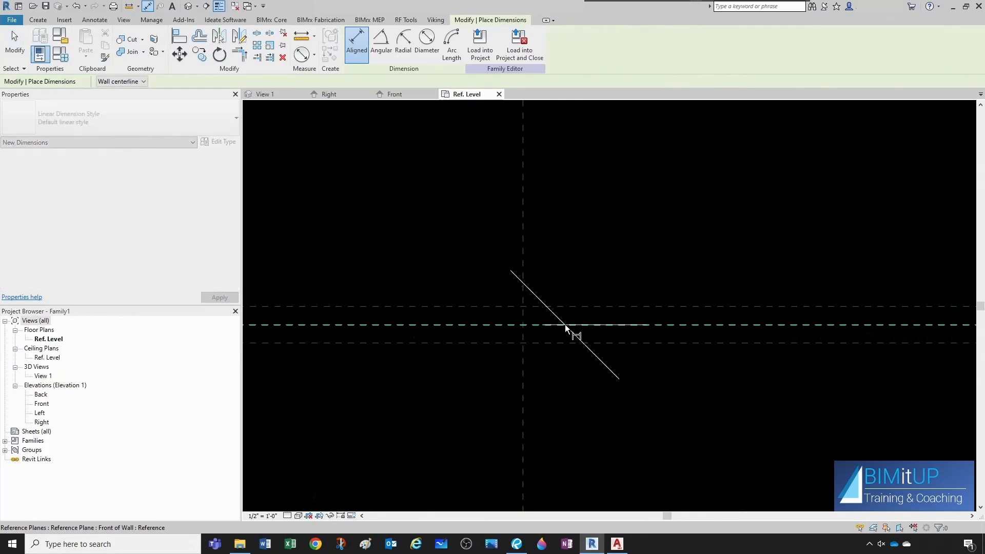
pyautogui.click(573, 343)
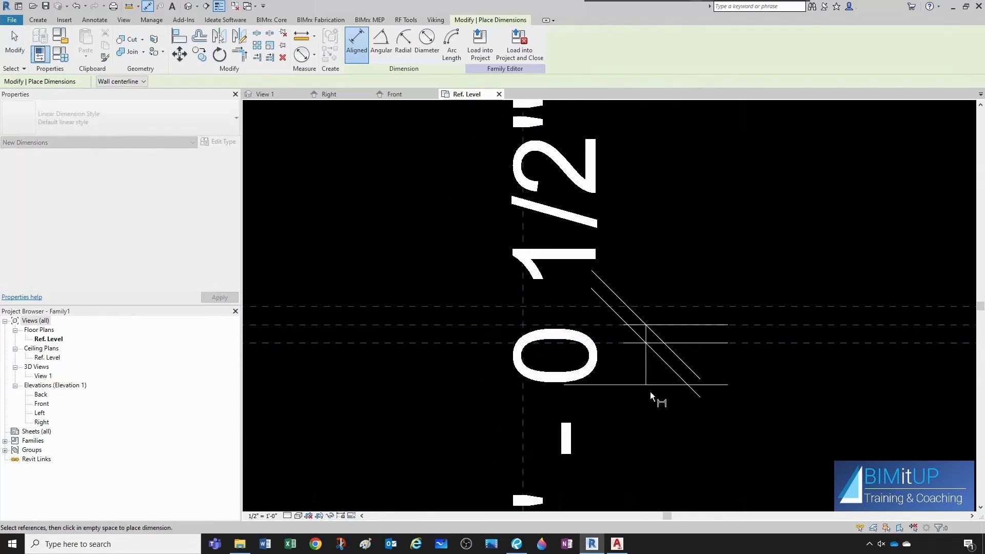
pyautogui.click(654, 396)
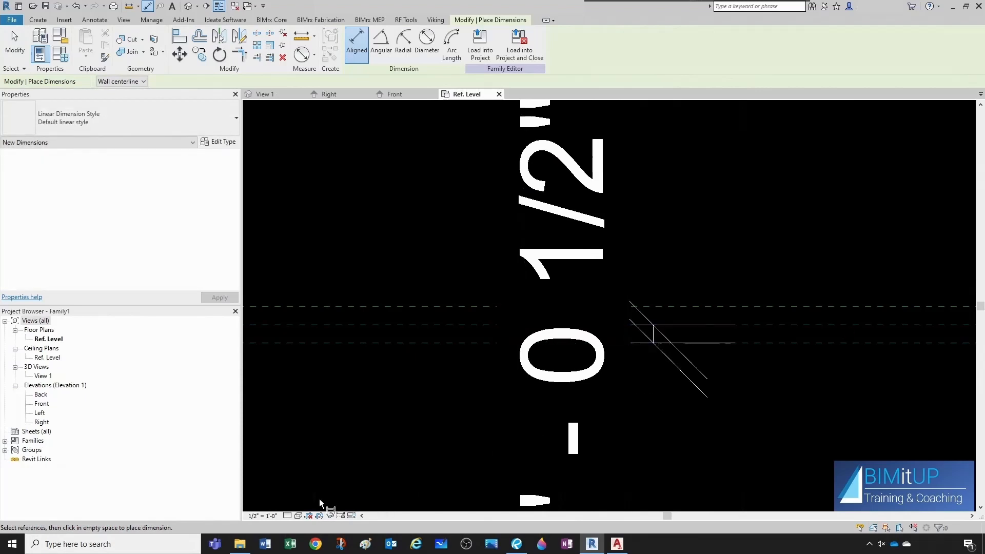
pyautogui.click(258, 517)
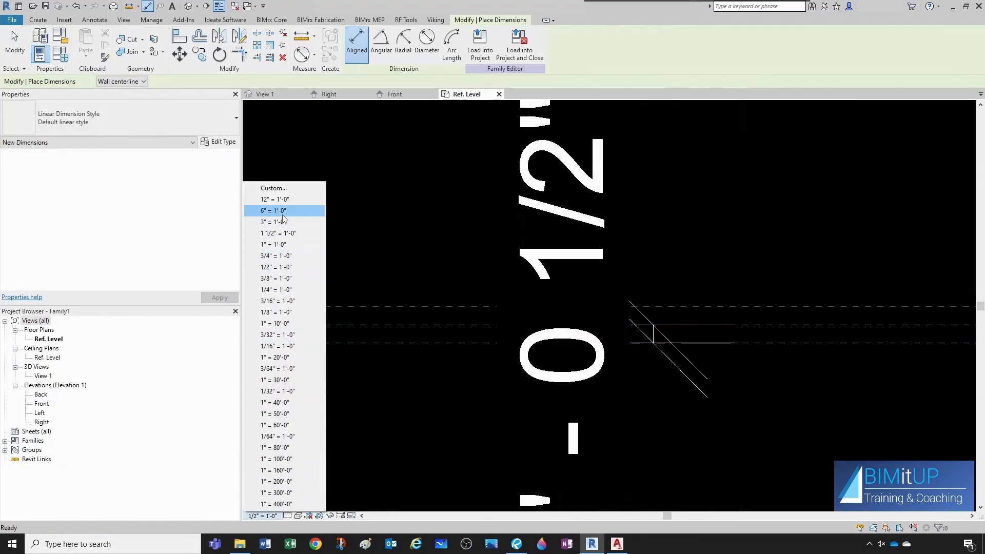
pyautogui.click(274, 199)
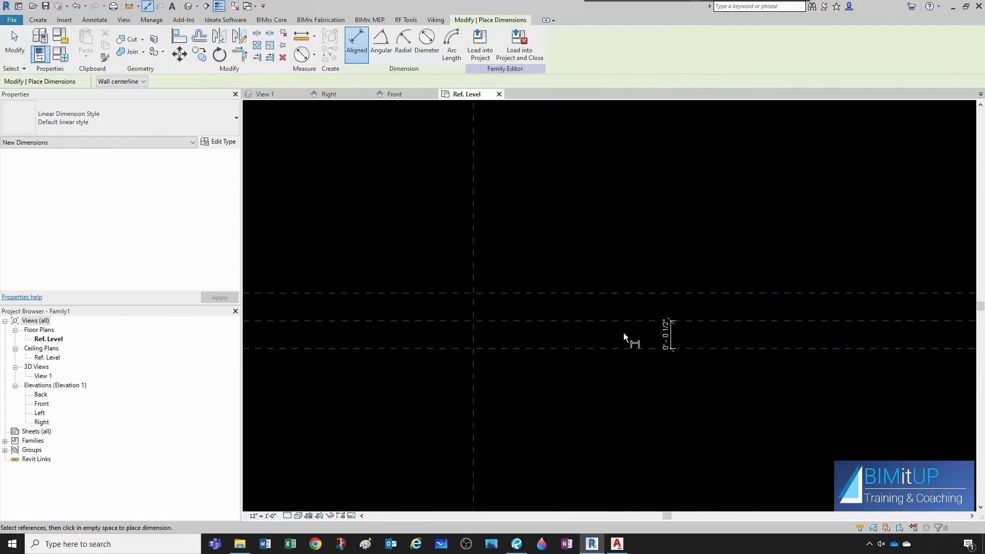
# Label that dimension with a new type parameter named Plate Thickness, grouped under Dimensions.
pyautogui.press('Escape')
pyautogui.press('Escape')
pyautogui.click(689, 329)
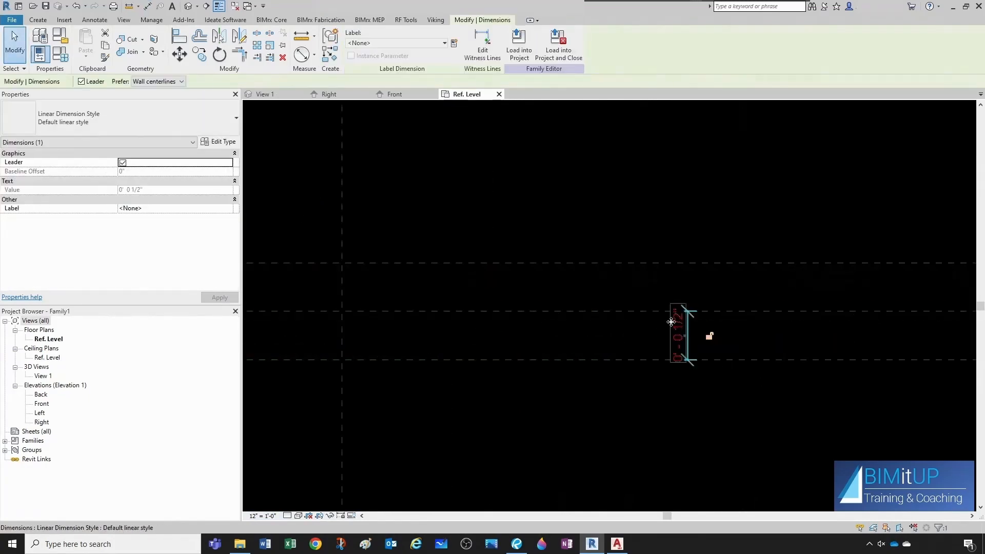
pyautogui.click(455, 46)
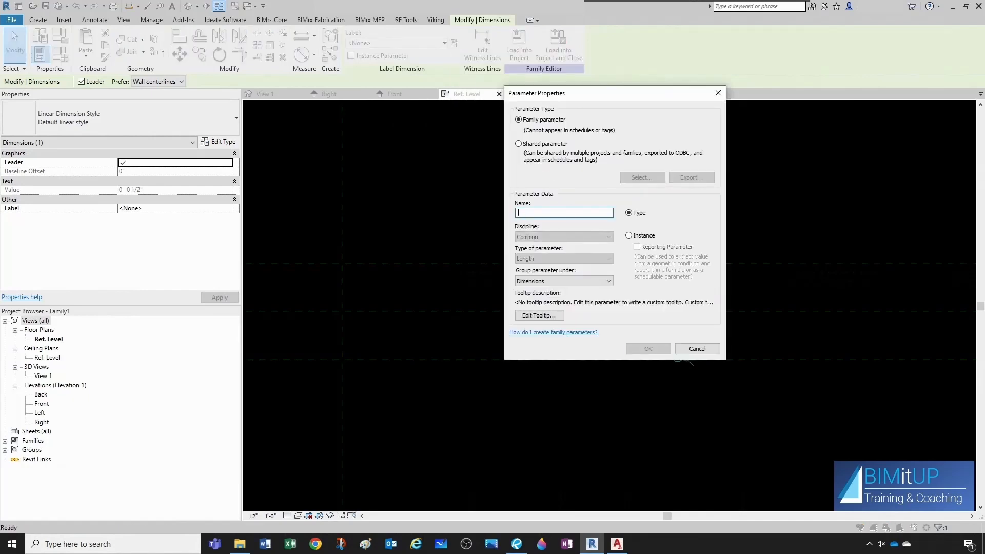
pyautogui.write('Plate Thickness')
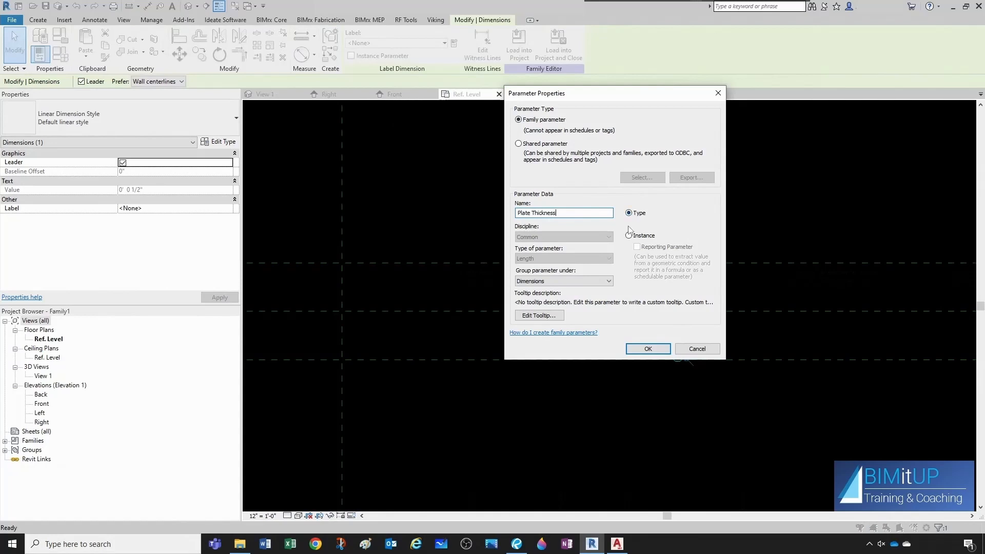
pyautogui.click(559, 282)
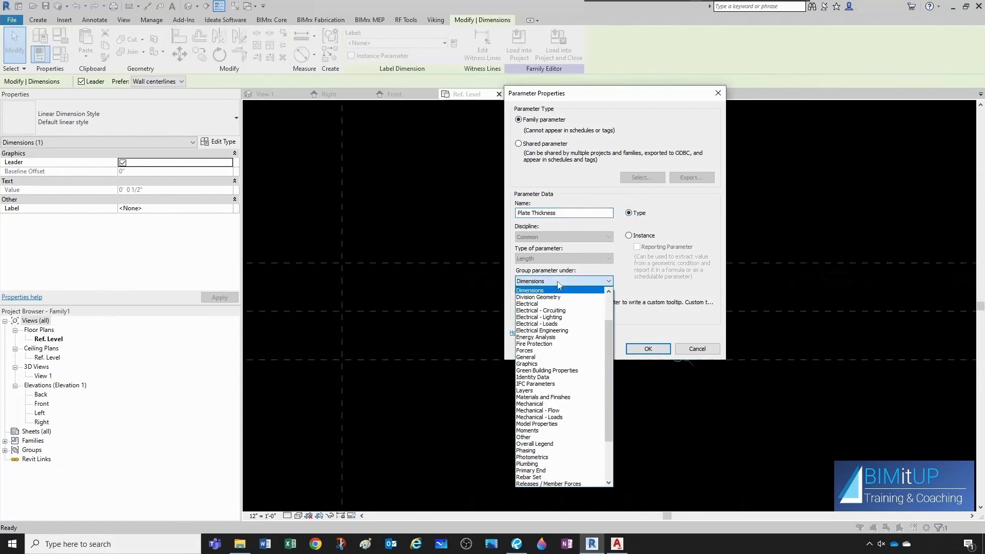
pyautogui.click(576, 283)
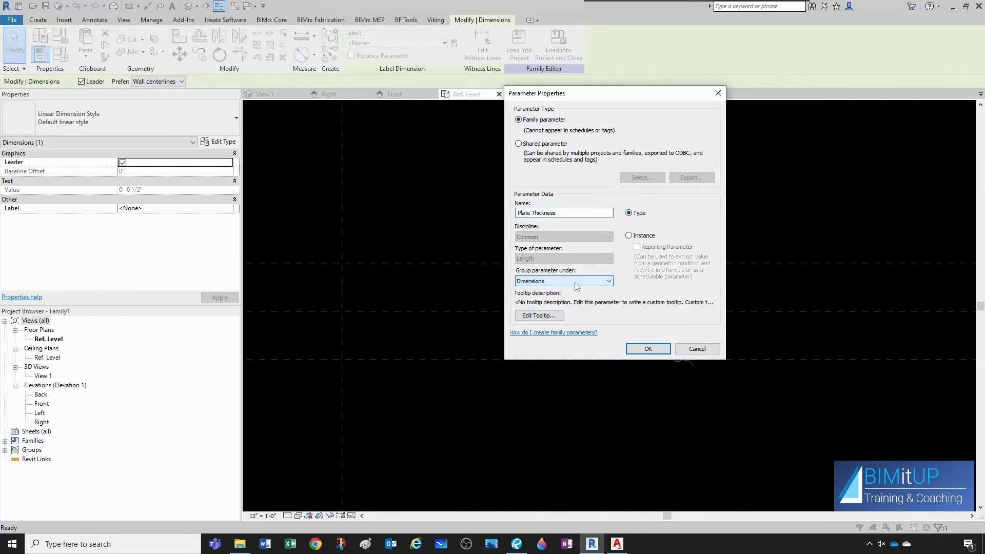
pyautogui.click(637, 349)
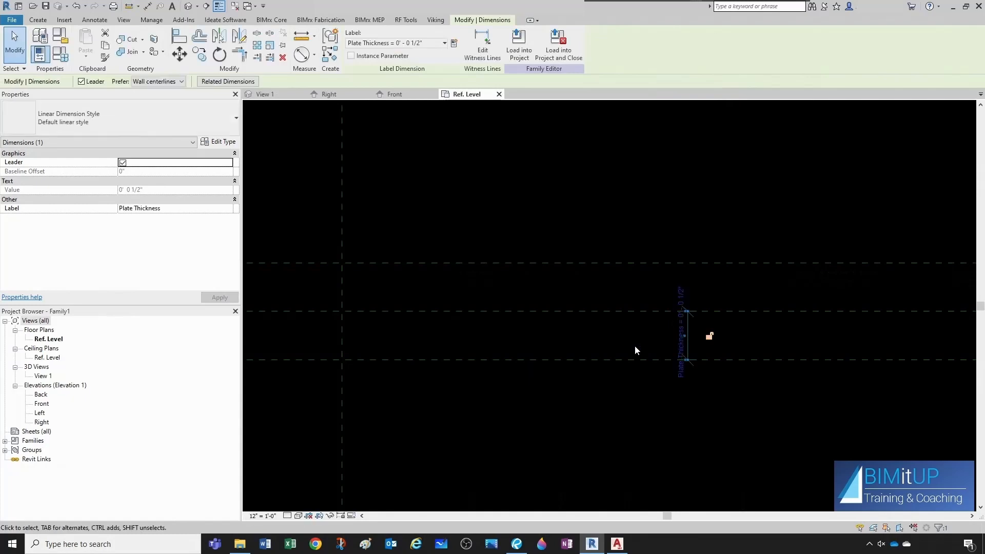
# Check the manufacturer's spec sheet, then set Plate Thickness to 3/8" in Family Types.
pyautogui.click(636, 347)
pyautogui.moveTo(984, 97); pyautogui.dragTo(682, 101)
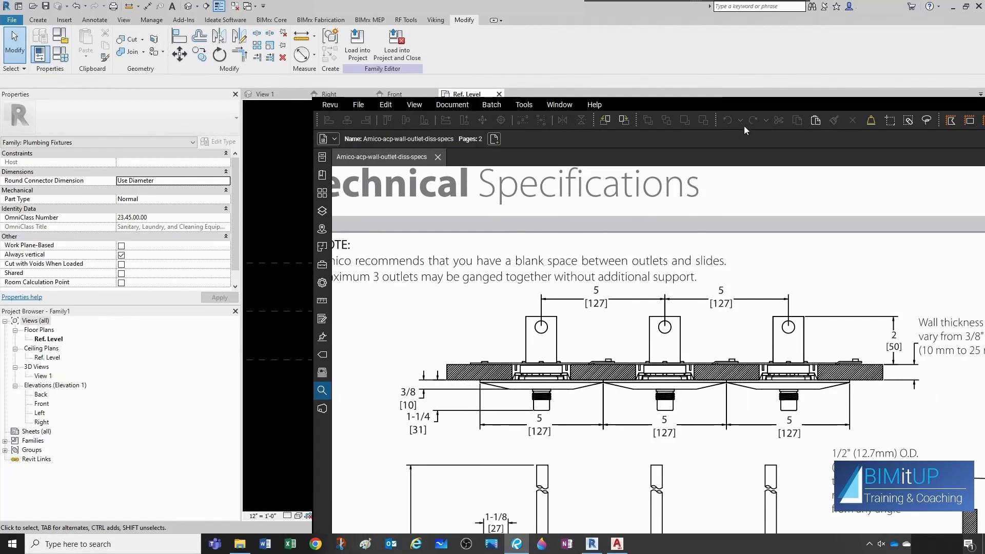
pyautogui.moveTo(741, 106); pyautogui.dragTo(984, 135)
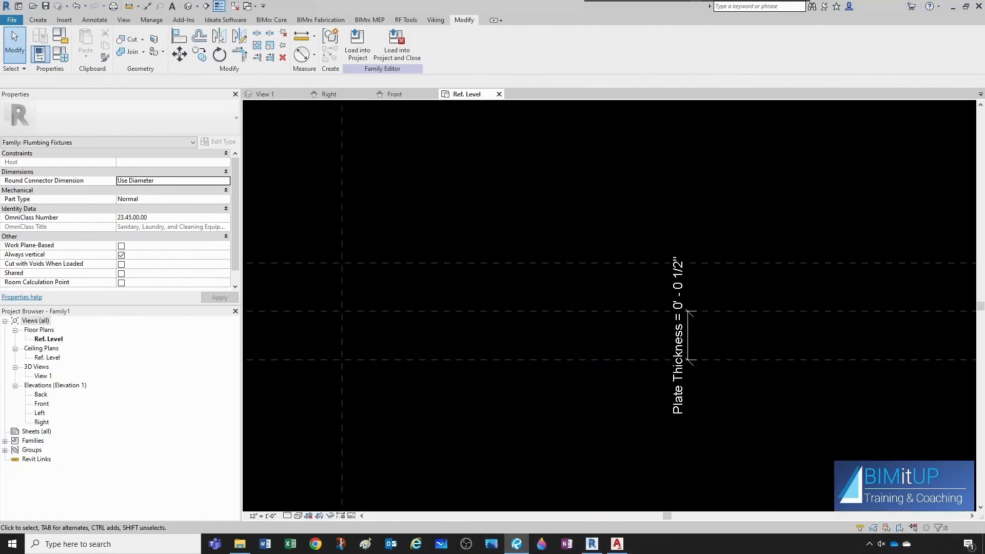
pyautogui.click(61, 55)
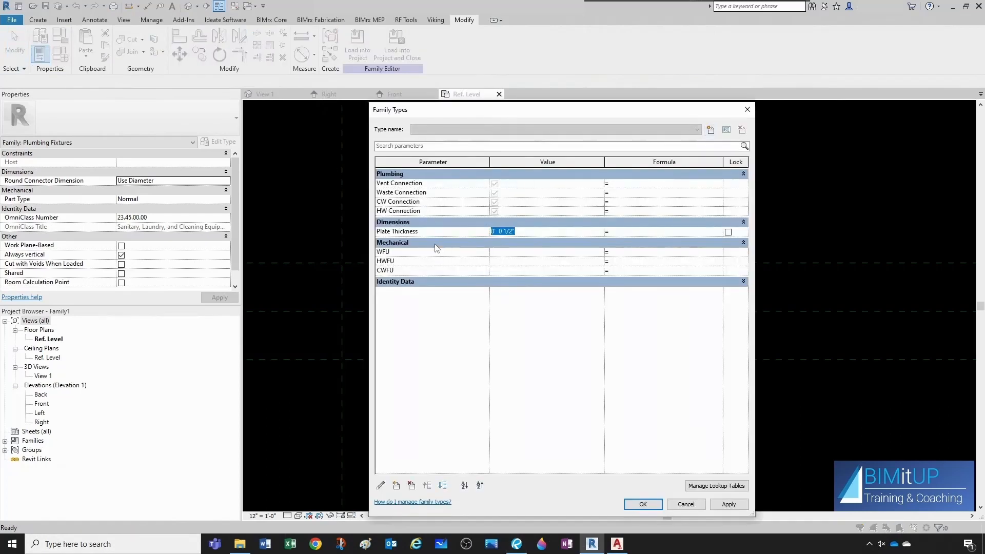
pyautogui.write('3/8"')
pyautogui.click(640, 505)
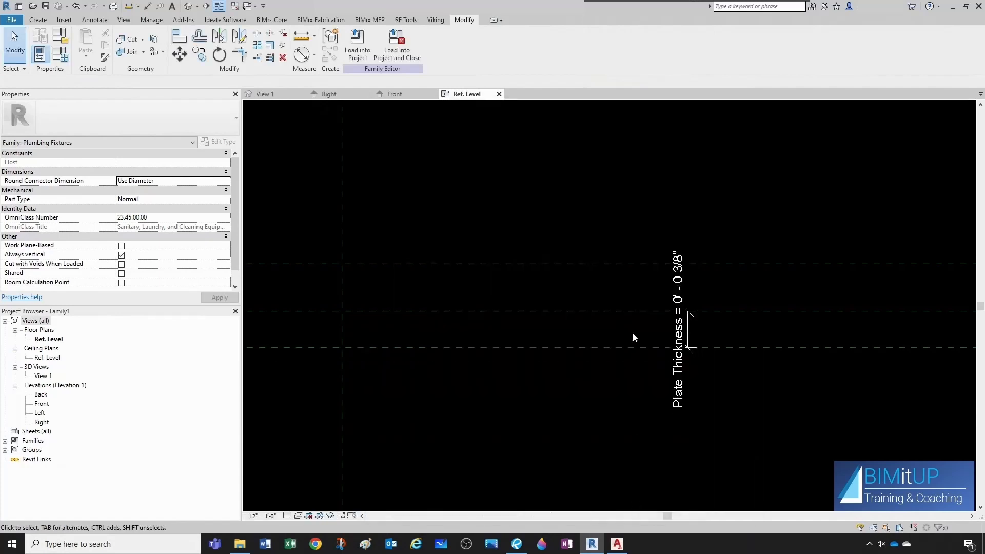
# Dimension the distance between the Front of Wall and Back of Wall reference planes.
pyautogui.scroll(-1, 633, 336)
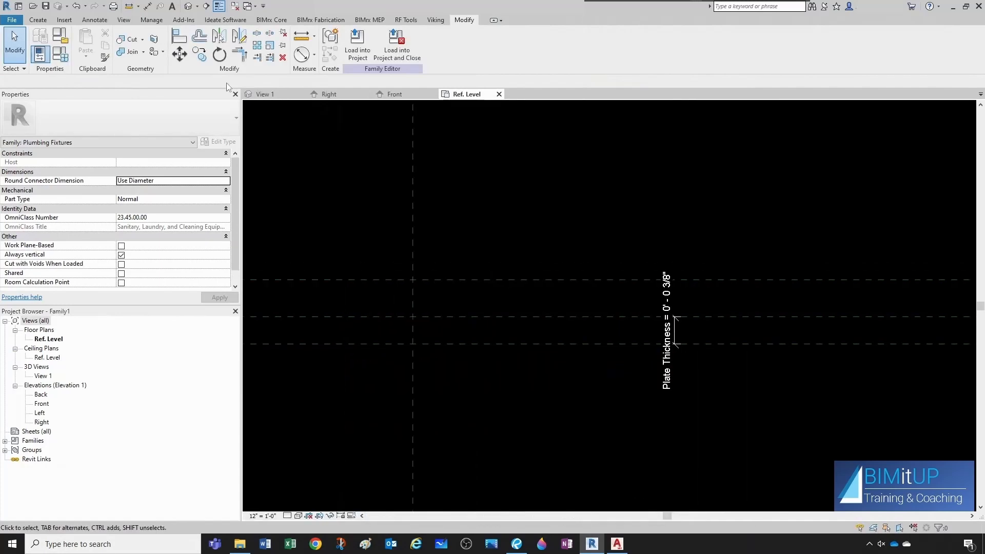
pyautogui.click(148, 6)
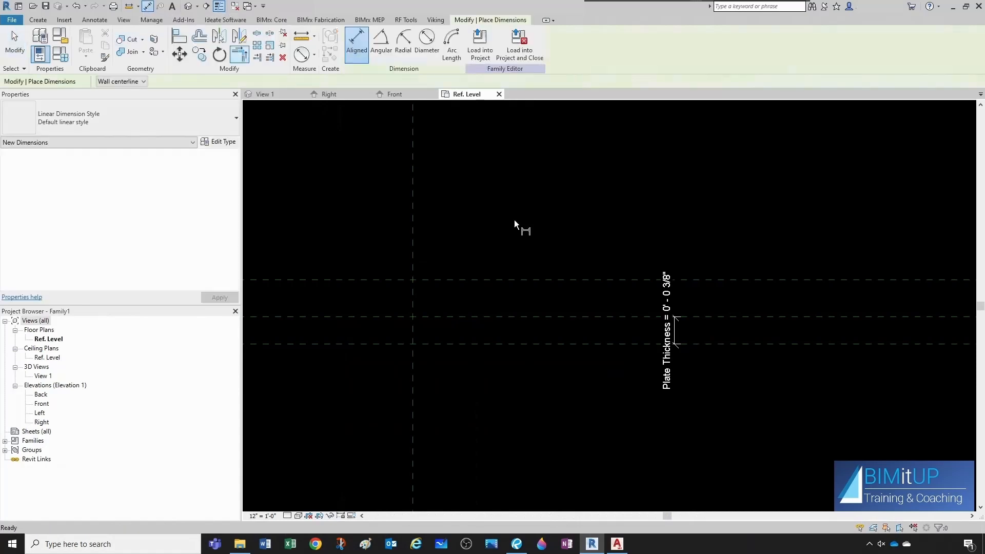
pyautogui.scroll(1, 569, 304)
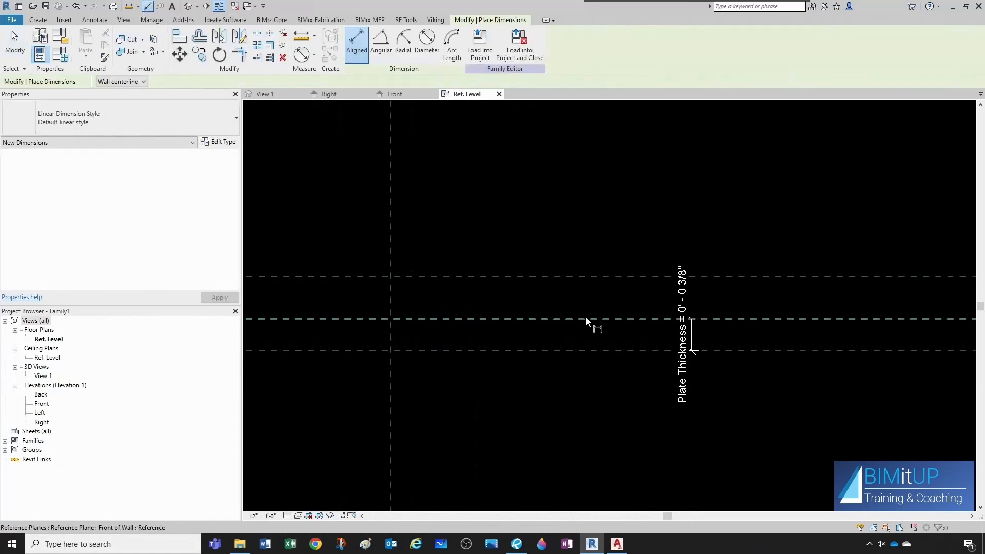
pyautogui.click(587, 317)
pyautogui.click(589, 277)
pyautogui.click(603, 208)
pyautogui.press('Escape')
pyautogui.press('Escape')
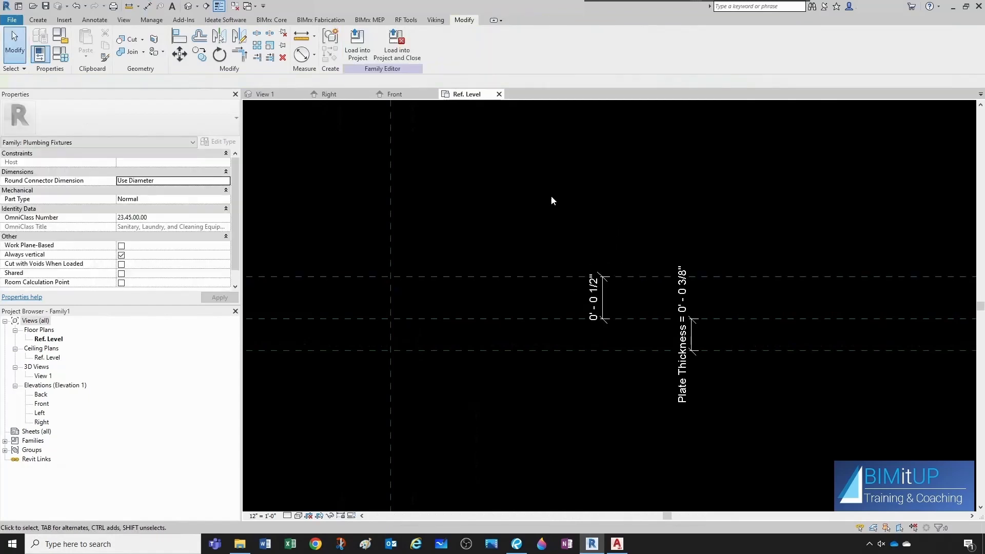
# Label the new dimension with a new type parameter named Wall Thickness.
pyautogui.click(614, 289)
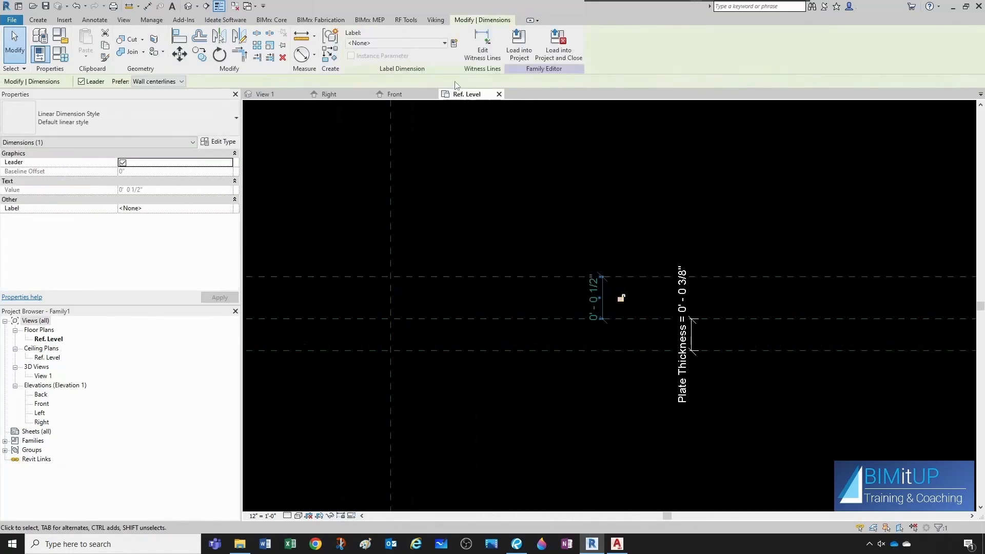
pyautogui.click(454, 43)
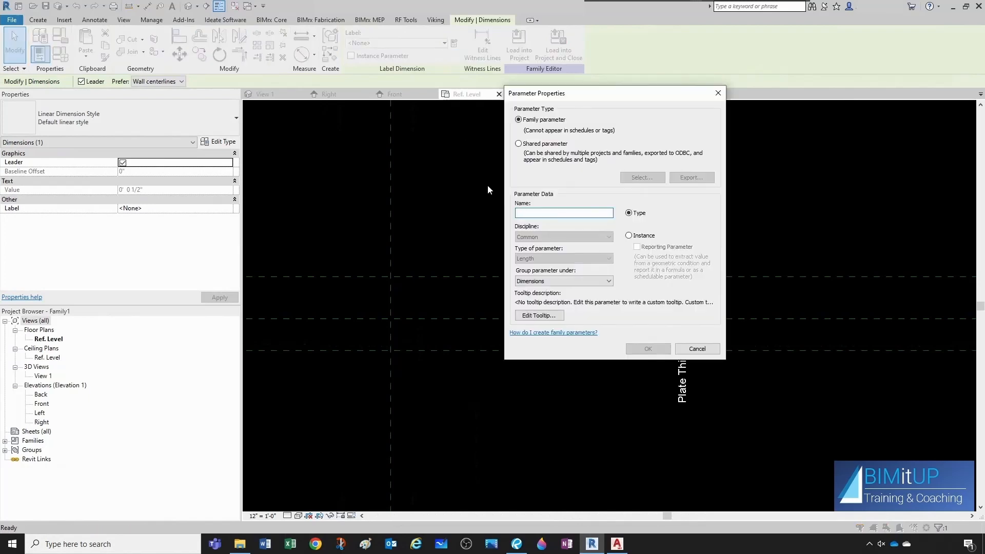
pyautogui.write('Wall Thickness')
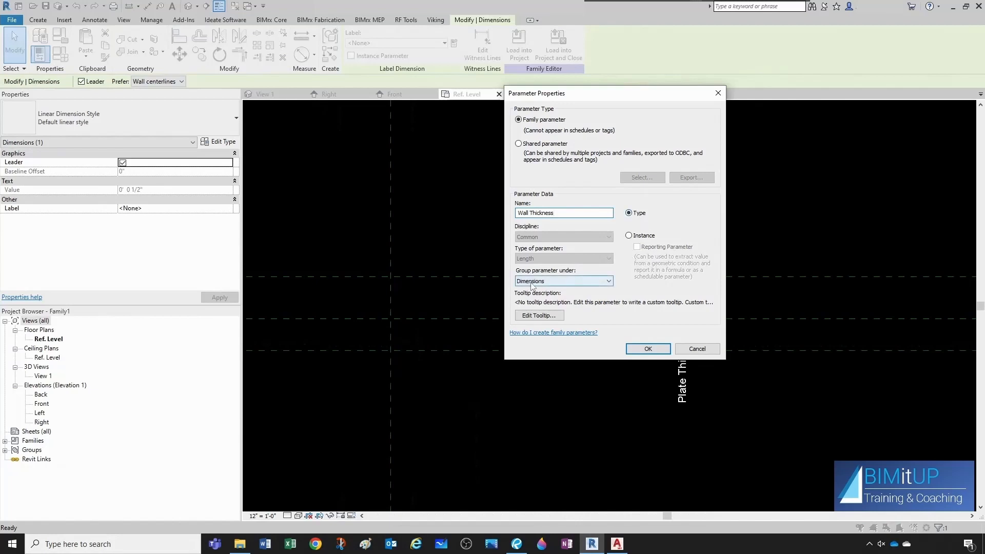
pyautogui.click(647, 349)
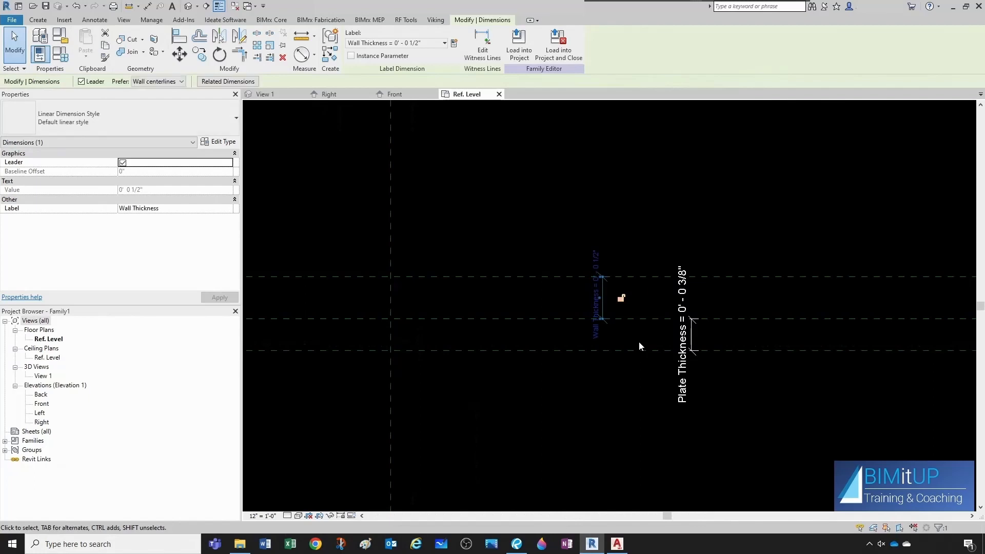
pyautogui.click(541, 267)
pyautogui.scroll(1, 605, 257)
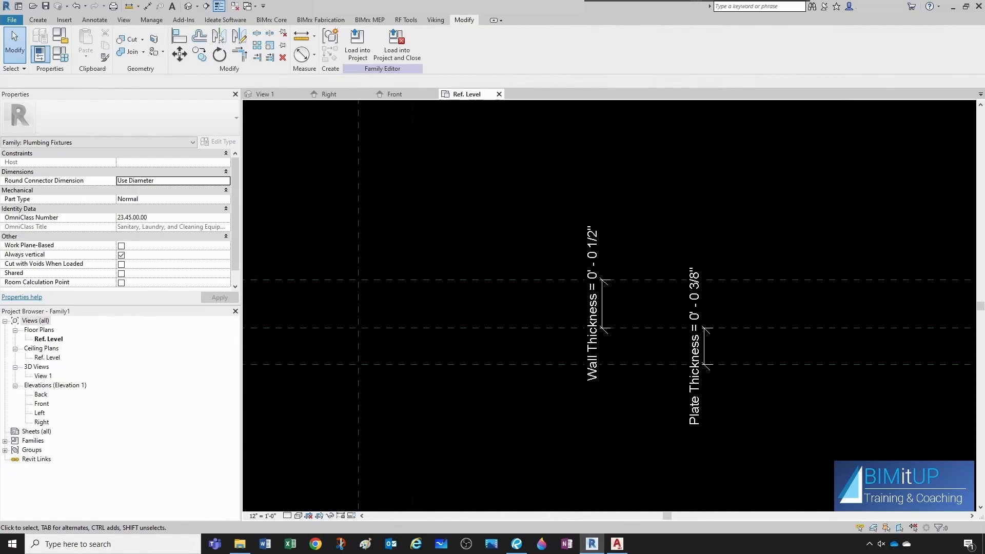
# Create a reference plane offset 2" from the Back of Wall plane.
pyautogui.moveTo(984, 122); pyautogui.dragTo(663, 109)
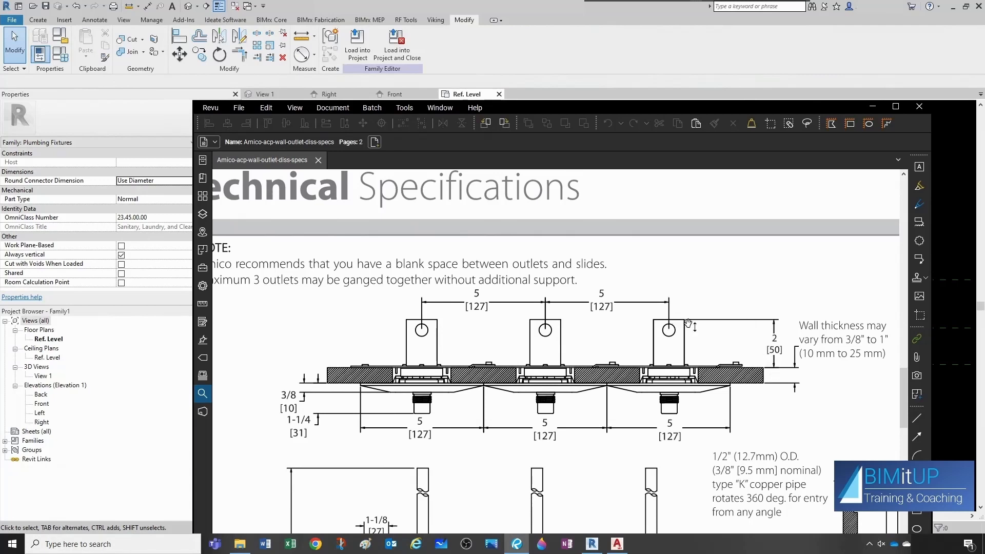
pyautogui.moveTo(676, 104); pyautogui.dragTo(984, 121)
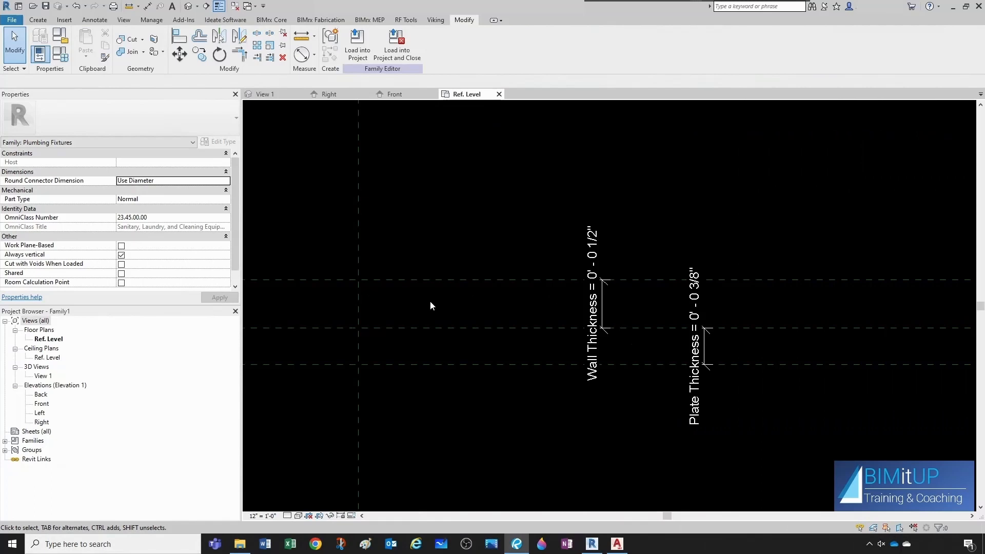
pyautogui.click(429, 281)
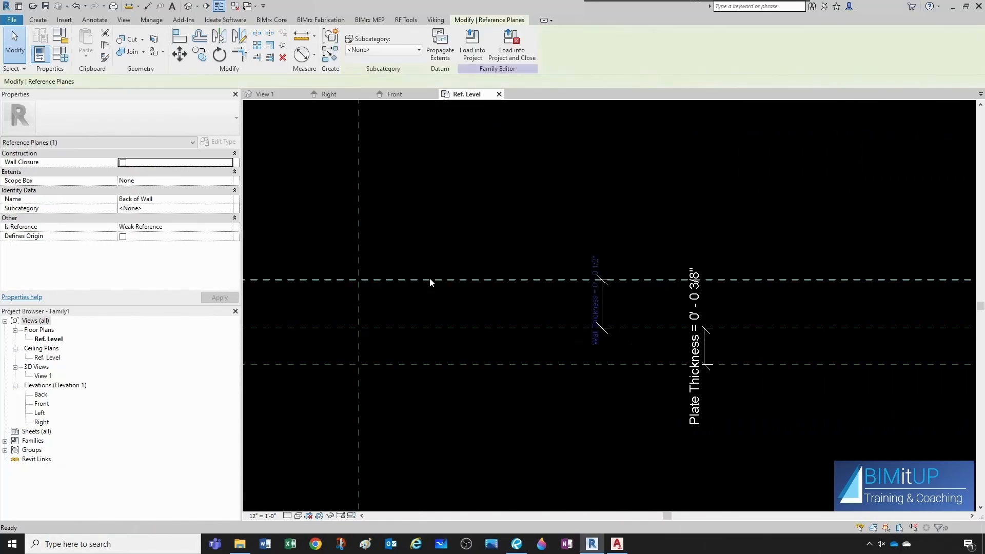
pyautogui.press('r')
pyautogui.press('p')
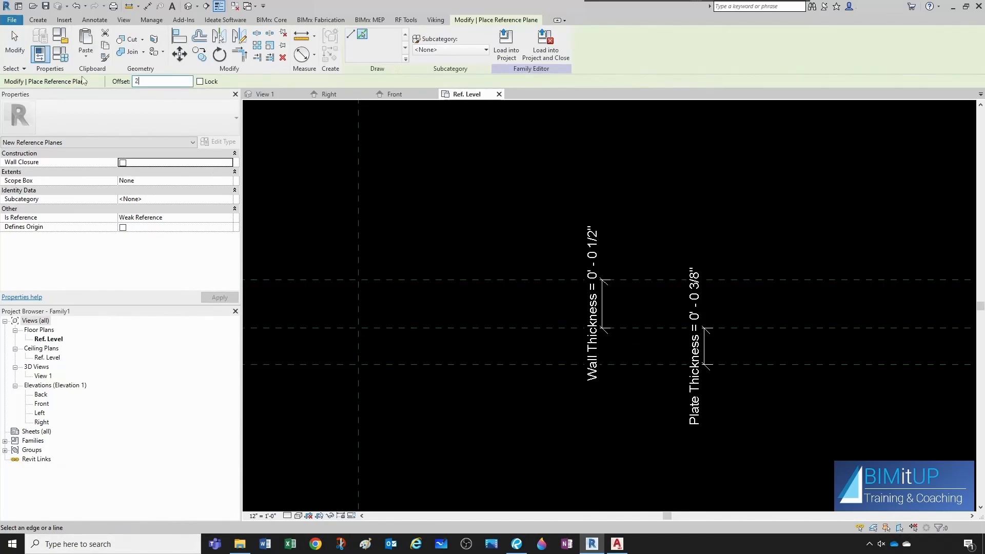
pyautogui.write('2"')
pyautogui.press('Return')
pyautogui.scroll(-3, 529, 242)
pyautogui.moveTo(530, 242); pyautogui.dragTo(552, 399, button='middle')
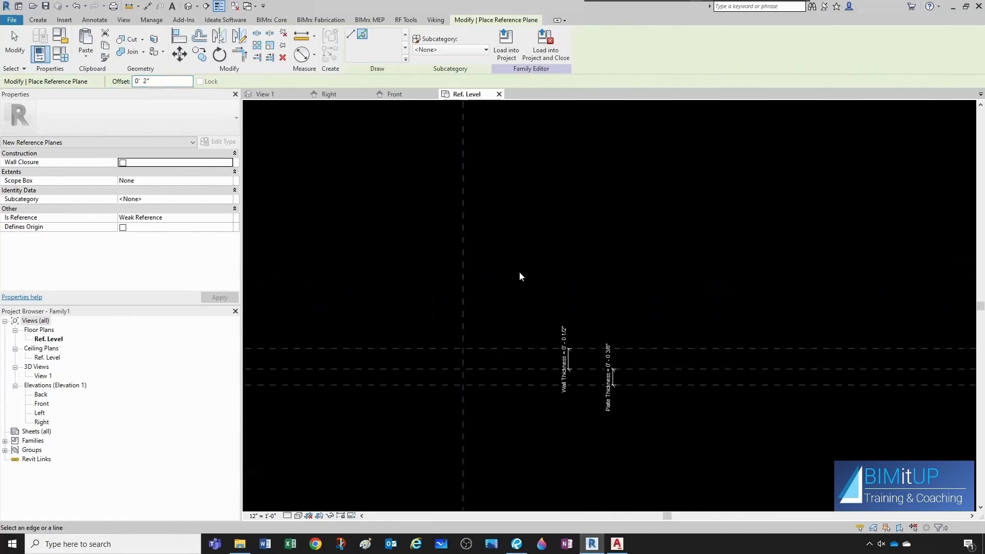
pyautogui.click(522, 346)
pyautogui.press('Escape')
# Name the newly created reference plane Back of Drum.
pyautogui.scroll(-5, 520, 334)
pyautogui.moveTo(772, 334); pyautogui.dragTo(547, 350, button='middle')
pyautogui.scroll(-3, 546, 350)
pyautogui.click(671, 334)
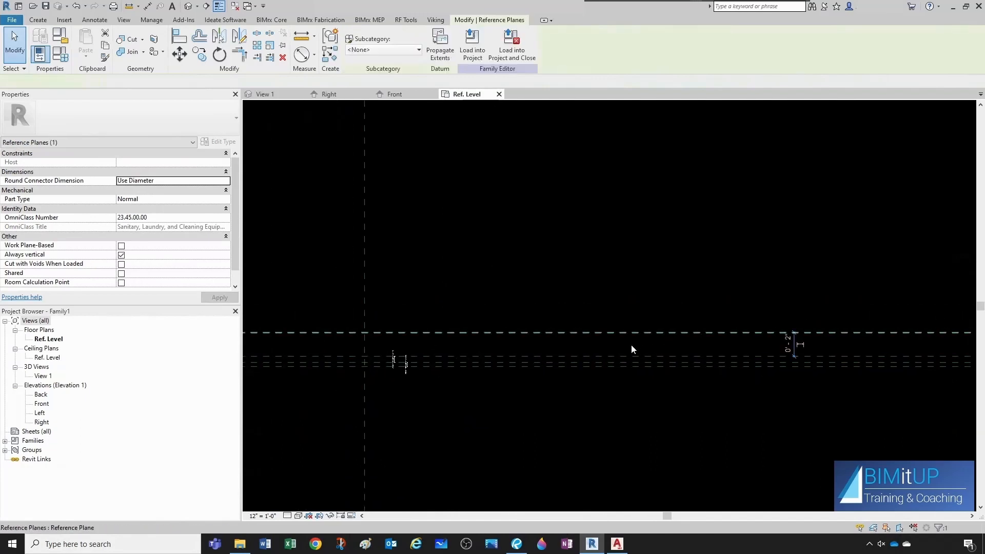
pyautogui.scroll(2, 882, 340)
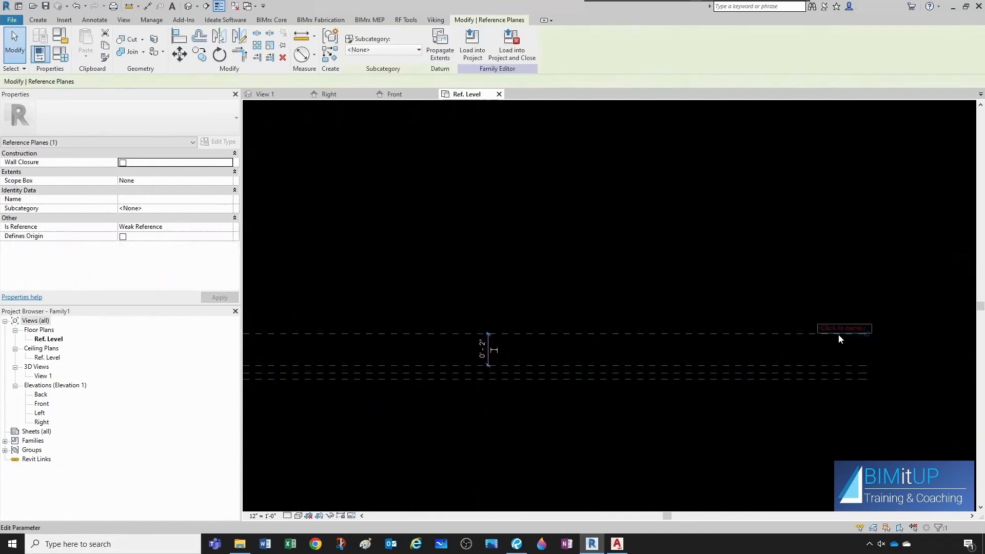
pyautogui.click(839, 334)
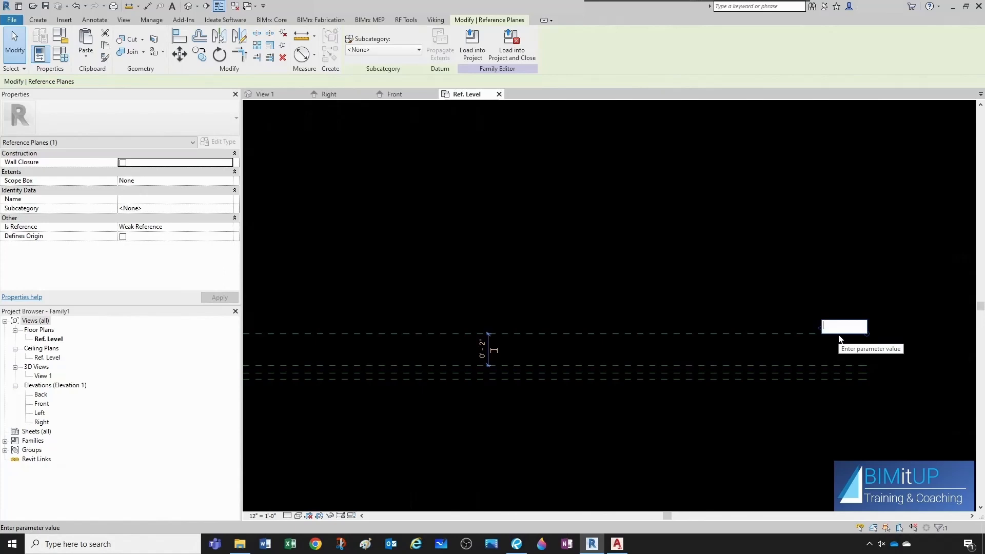
pyautogui.write('Back of Drum')
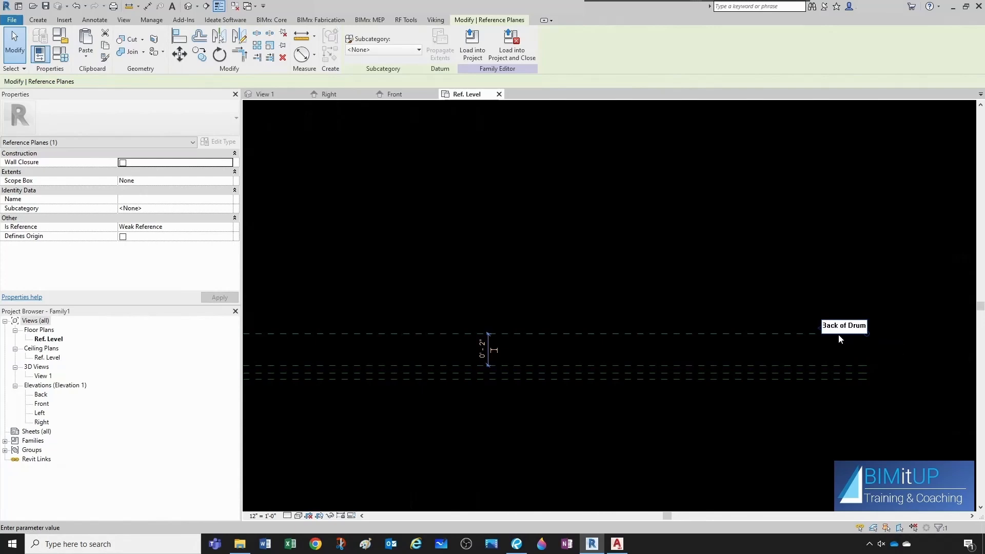
pyautogui.press('Return')
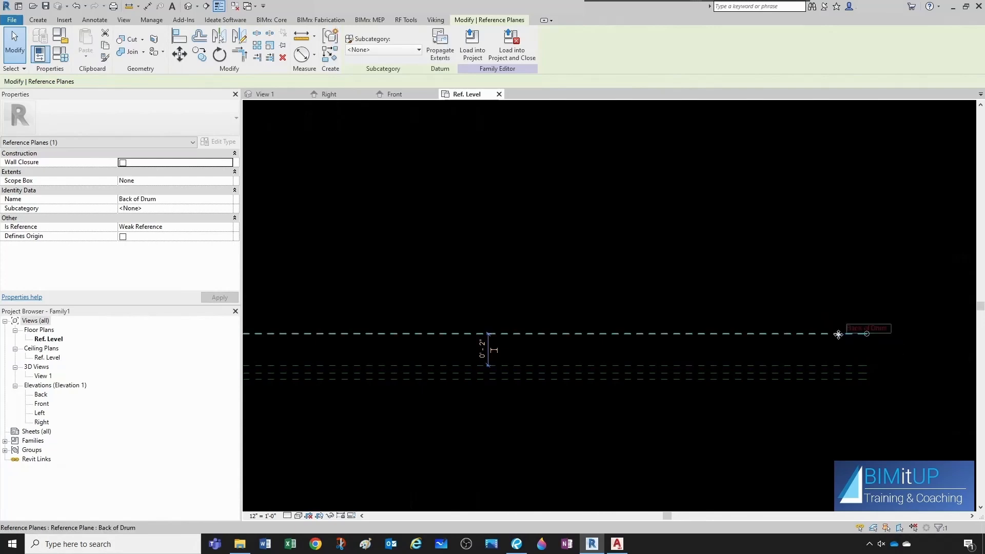
# Review the outlet and wall thickness dimensions on the manufacturer's spec sheet.
pyautogui.click(623, 279)
pyautogui.scroll(-2, 619, 277)
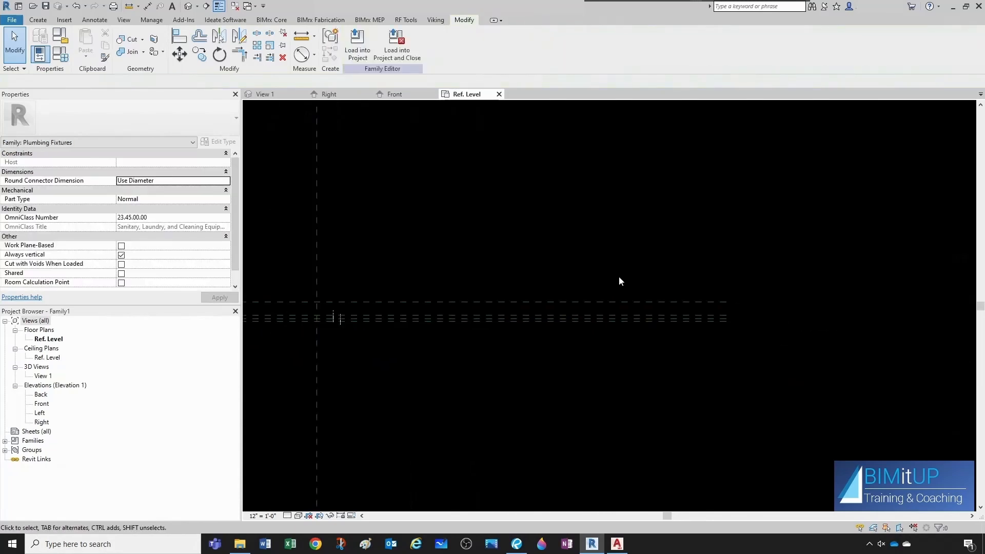
pyautogui.scroll(3, 363, 312)
pyautogui.moveTo(444, 301); pyautogui.dragTo(523, 309, button='middle')
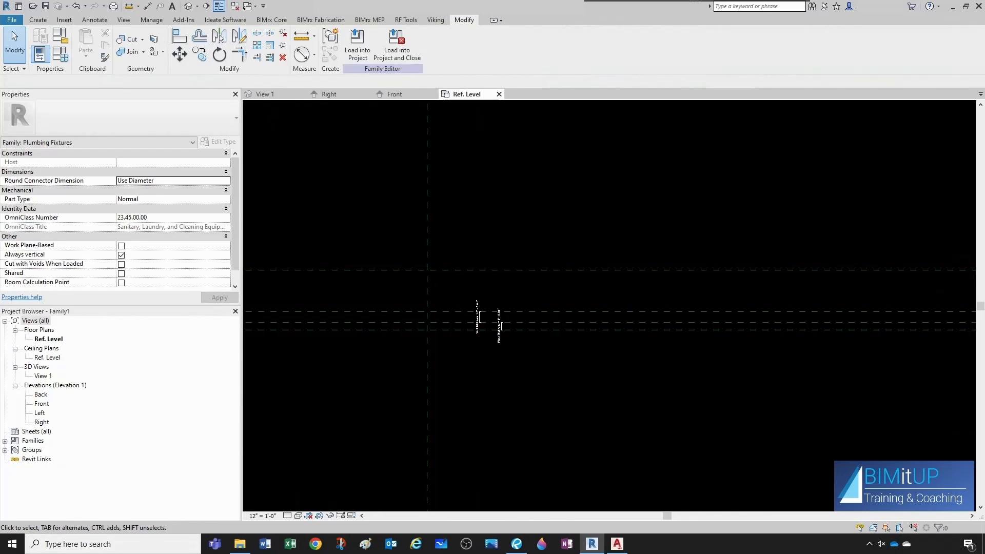
pyautogui.moveTo(984, 149); pyautogui.dragTo(609, 145)
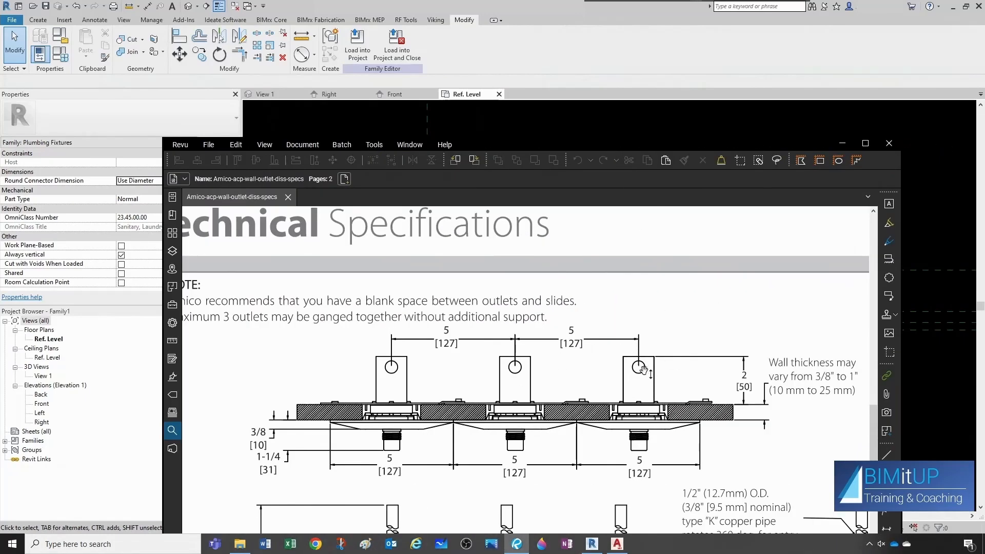
pyautogui.click(626, 134)
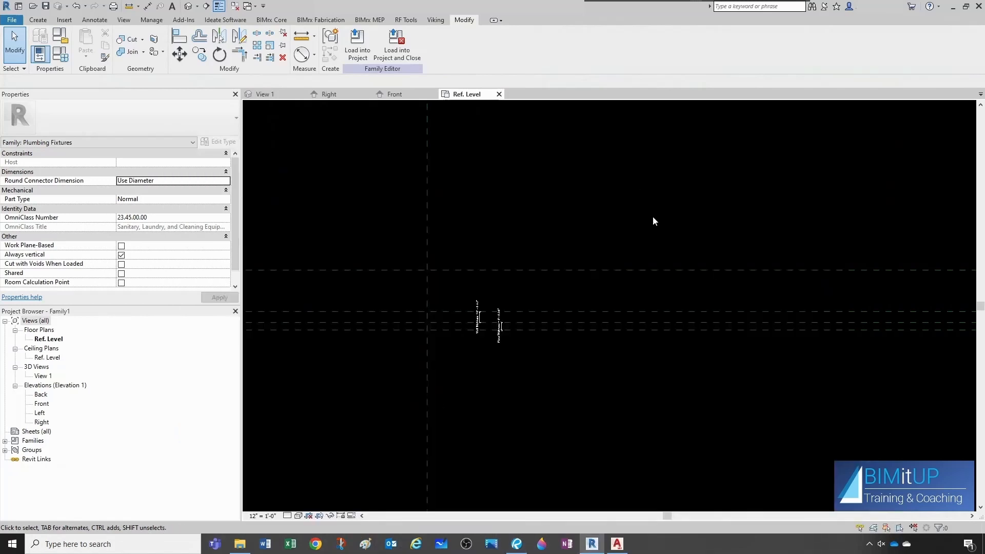
pyautogui.scroll(3, 444, 303)
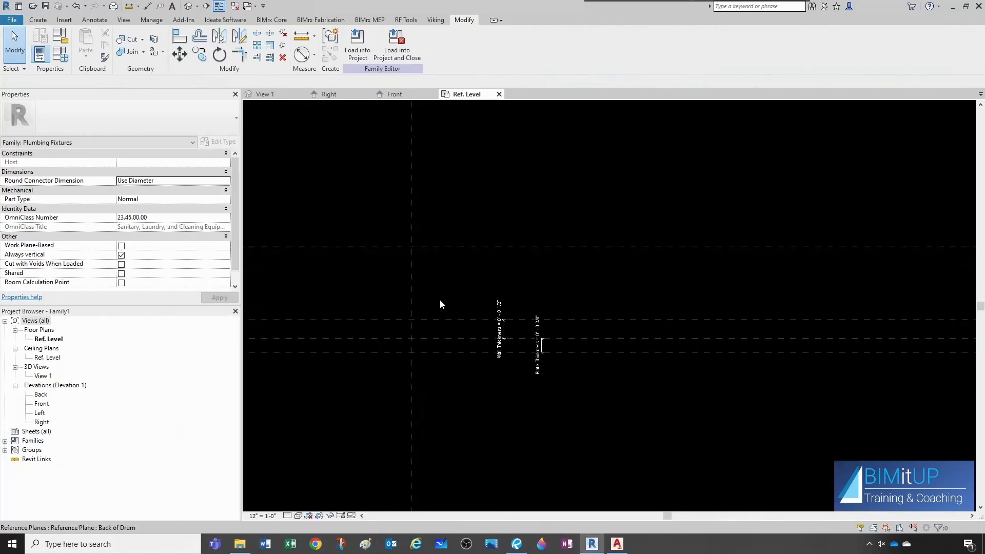
# Create another reference plane by picking an existing plane with a 1 1/2" offset.
pyautogui.press('r')
pyautogui.press('p')
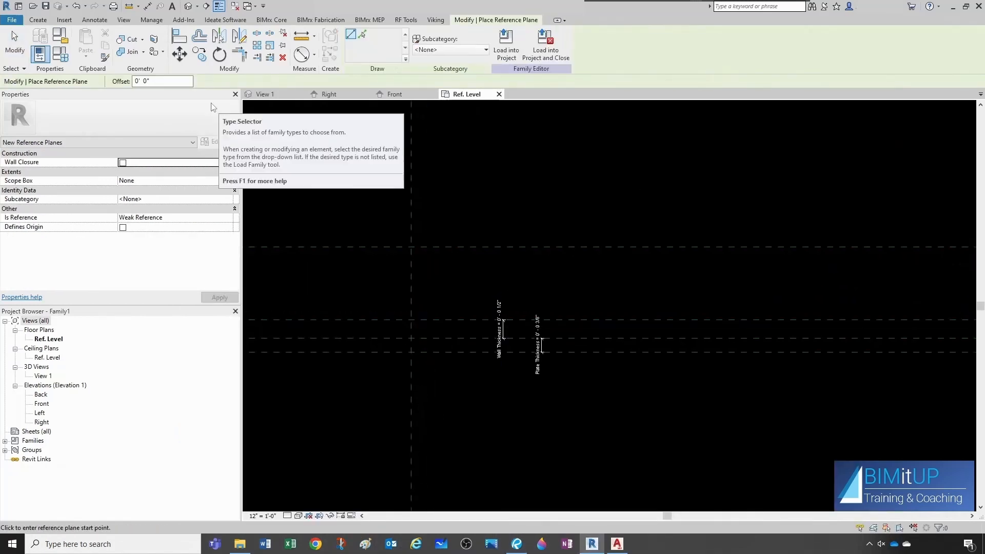
pyautogui.click(160, 82)
pyautogui.write('1')
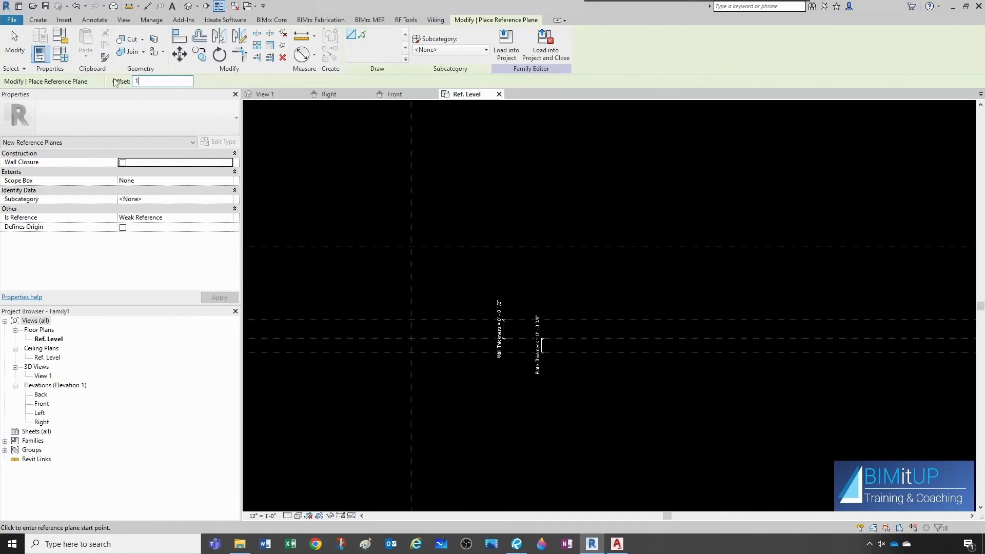
pyautogui.write('.5')
pyautogui.click(362, 35)
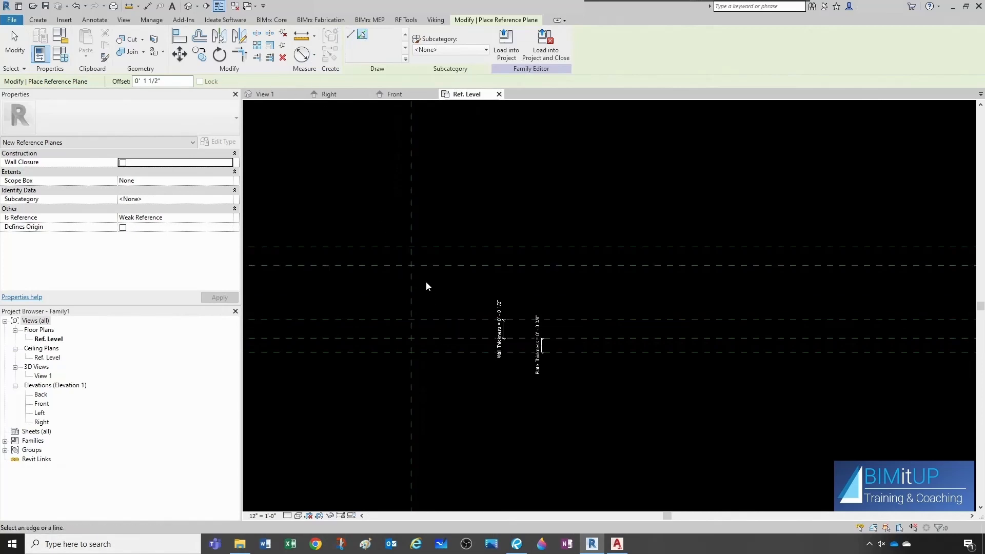
pyautogui.press('Escape')
pyautogui.press('Escape')
# Name the new reference plane Connector.
pyautogui.scroll(-2, 388, 281)
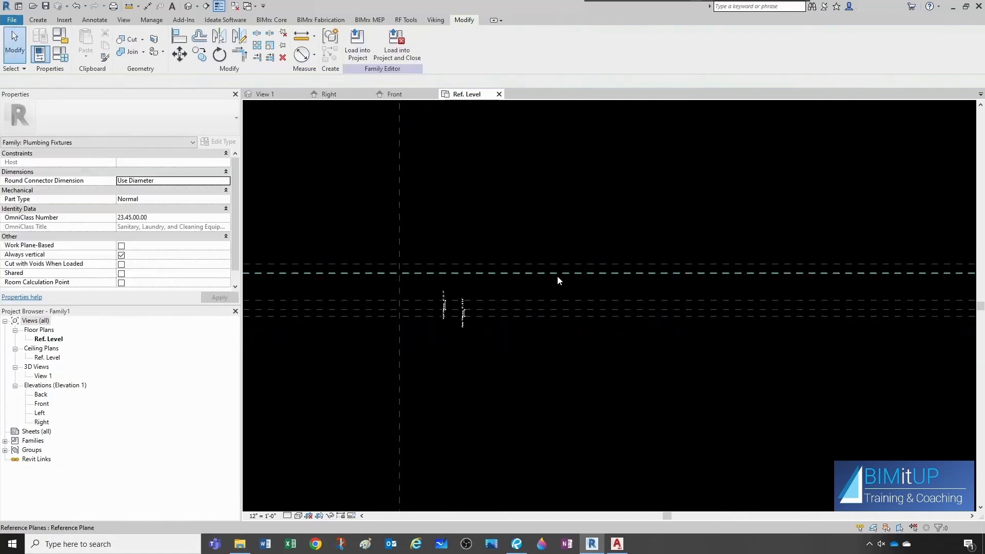
pyautogui.click(557, 275)
pyautogui.scroll(-1, 536, 284)
pyautogui.moveTo(828, 321); pyautogui.dragTo(560, 333, button='middle')
pyautogui.moveTo(844, 284); pyautogui.dragTo(749, 289, button='middle')
pyautogui.scroll(2, 748, 288)
pyautogui.click(800, 287)
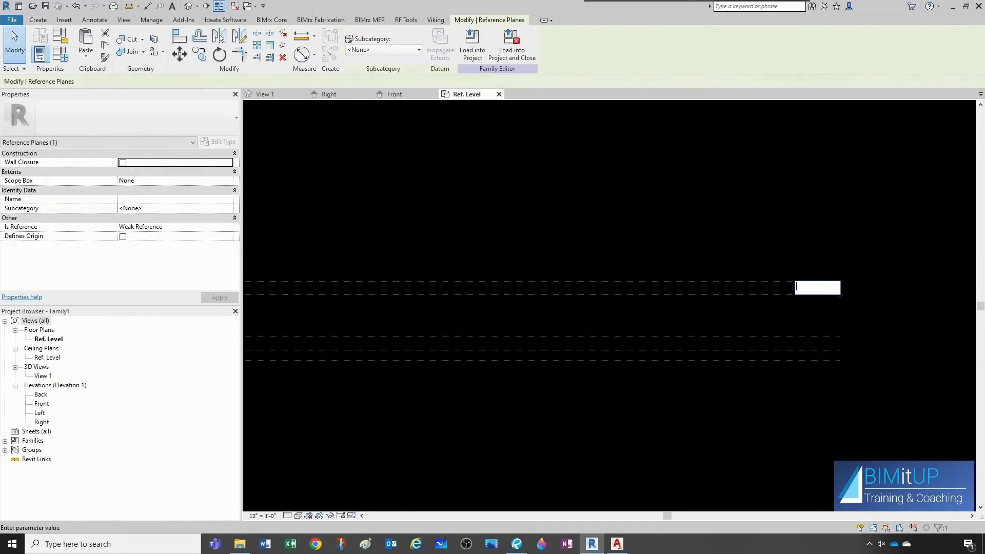
pyautogui.write('Connector')
pyautogui.press('Return')
# Review the outlet dimensions on the spec sheet again.
pyautogui.click(731, 314)
pyautogui.scroll(-2, 729, 315)
pyautogui.moveTo(417, 341); pyautogui.dragTo(737, 350, button='middle')
pyautogui.scroll(-1, 738, 350)
pyautogui.scroll(2, 282, 339)
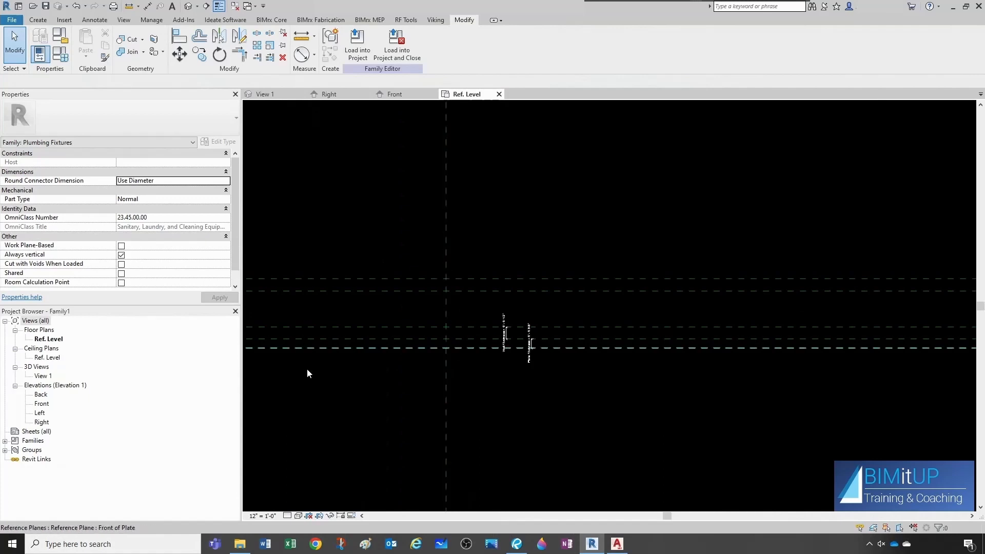
pyautogui.click(446, 259)
pyautogui.press('r')
pyautogui.press('p')
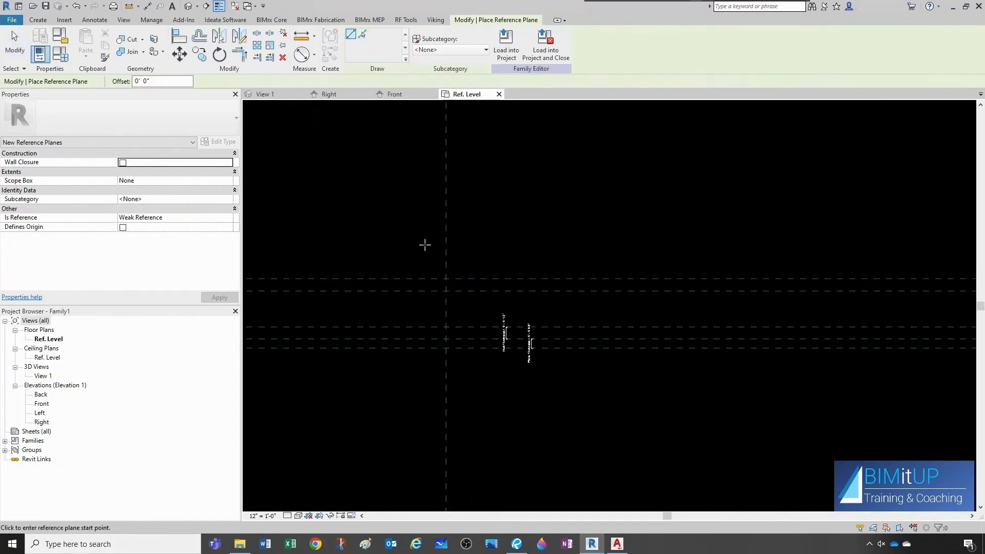
pyautogui.press('Escape')
pyautogui.click(517, 544)
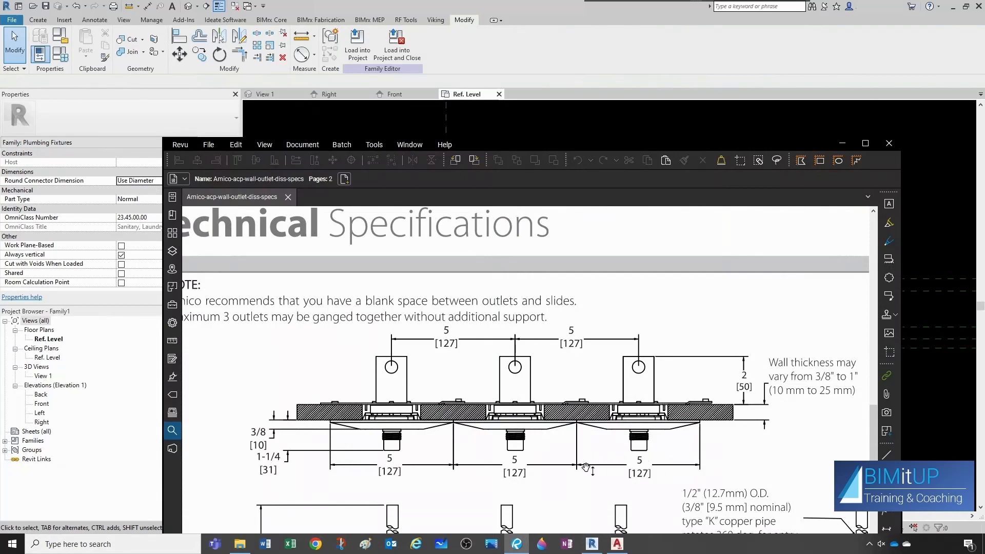
pyautogui.hotkey('alt', 'Tab')
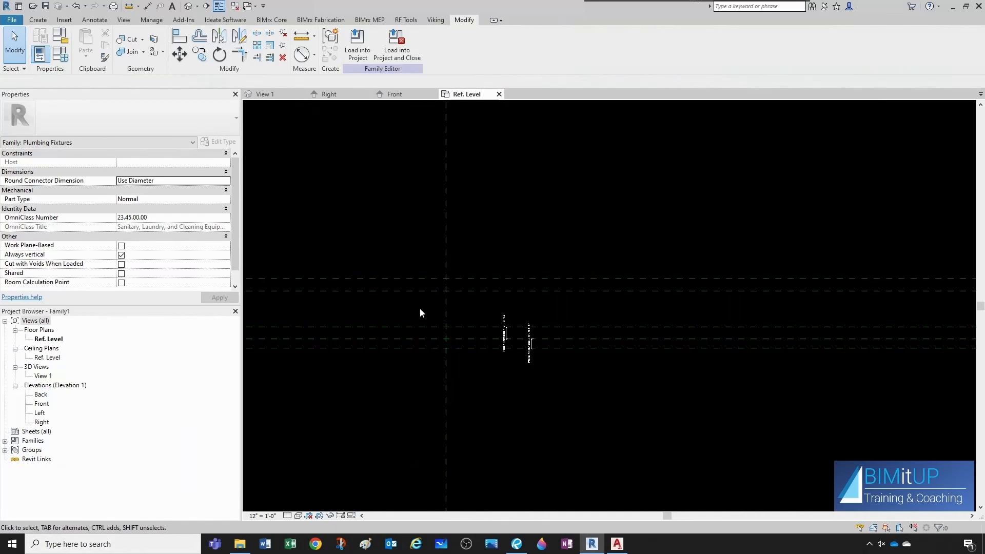
# Create reference planes offset 2" on each side of the Center (Left/Right) plane.
pyautogui.click(447, 310)
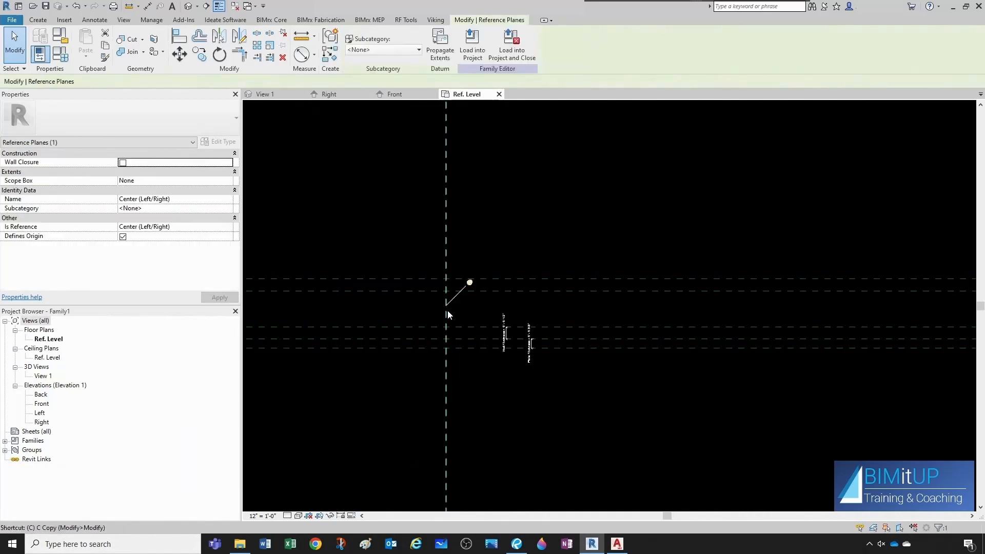
pyautogui.press('r')
pyautogui.press('p')
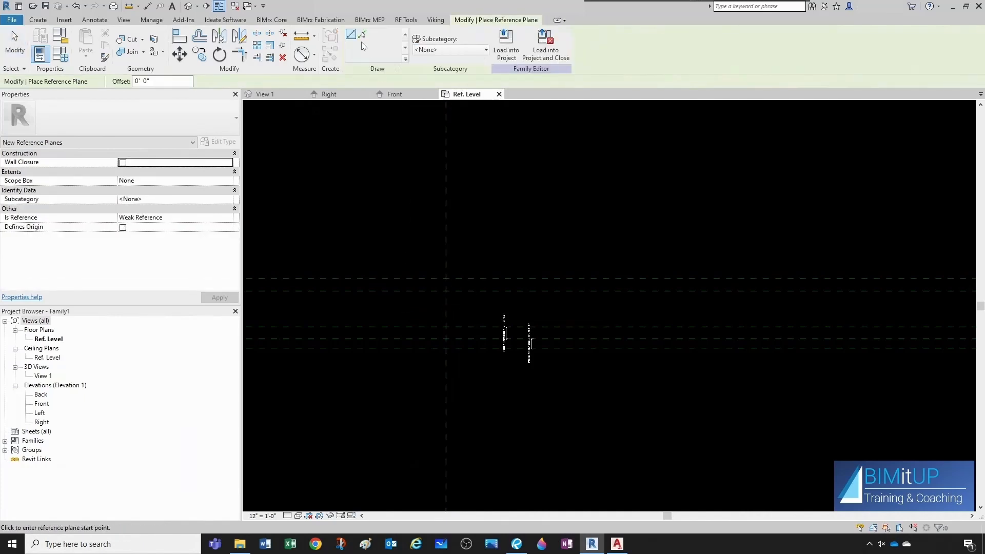
pyautogui.click(362, 34)
pyautogui.moveTo(152, 81); pyautogui.dragTo(119, 86)
pyautogui.write('0 2')
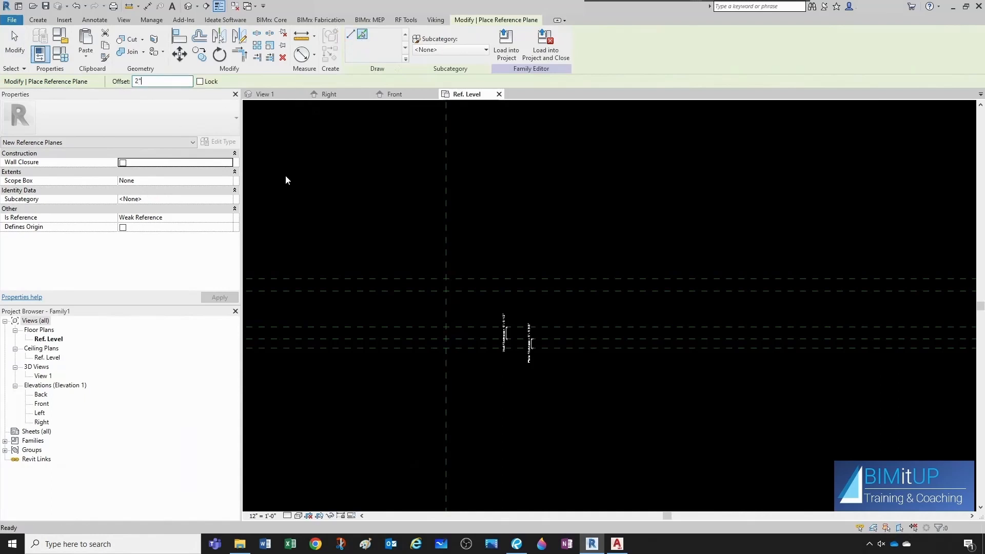
pyautogui.click(449, 256)
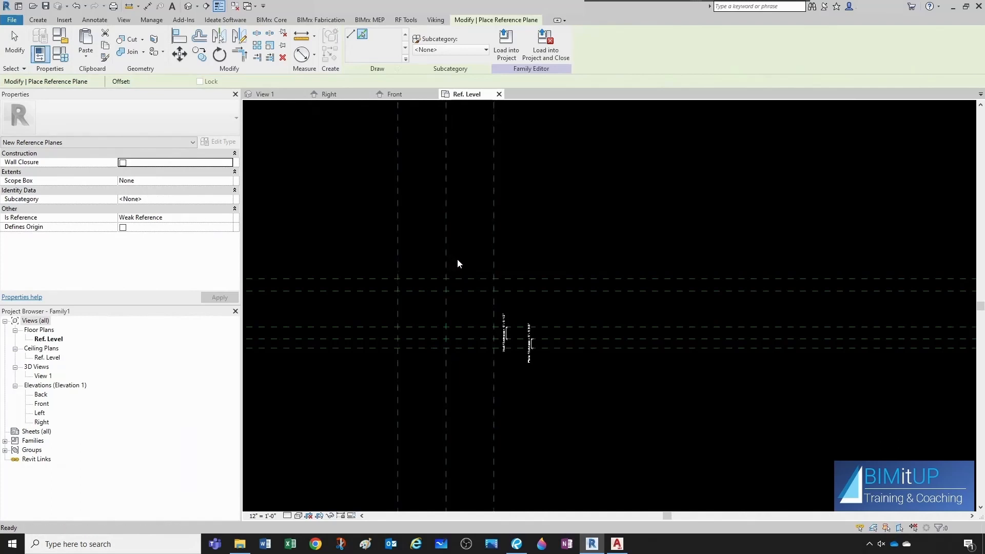
pyautogui.press('Escape')
# Name the two new vertical reference planes Right and Left.
pyautogui.scroll(-3, 483, 257)
pyautogui.click(482, 259)
pyautogui.scroll(-5, 483, 260)
pyautogui.scroll(2, 487, 462)
pyautogui.click(480, 435)
pyautogui.write('Right')
pyautogui.press('Return')
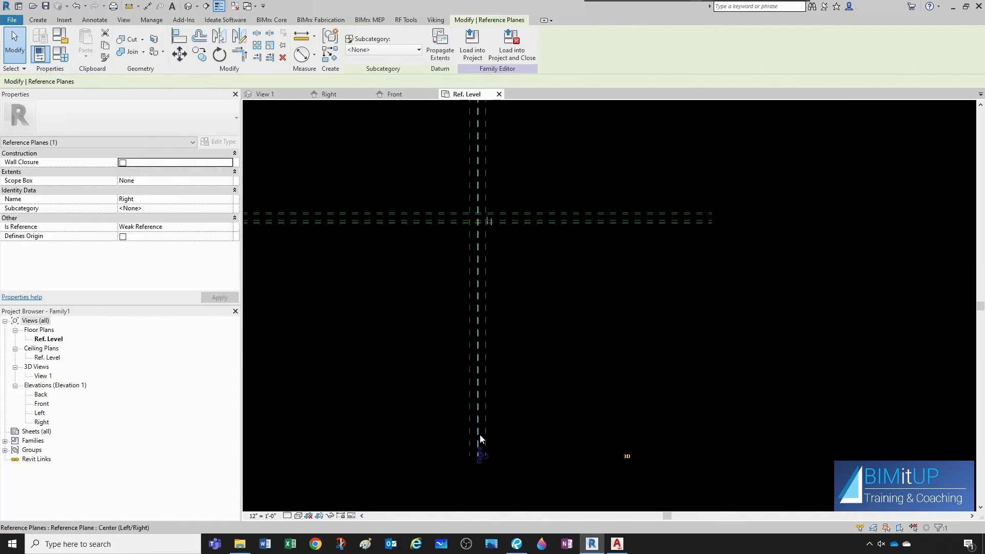
pyautogui.press('Escape')
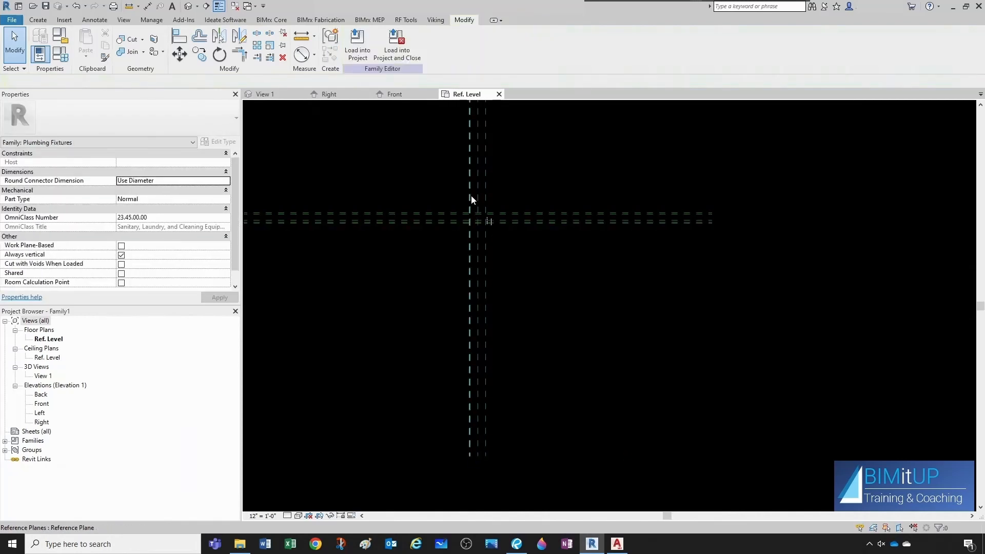
pyautogui.click(471, 198)
pyautogui.click(465, 434)
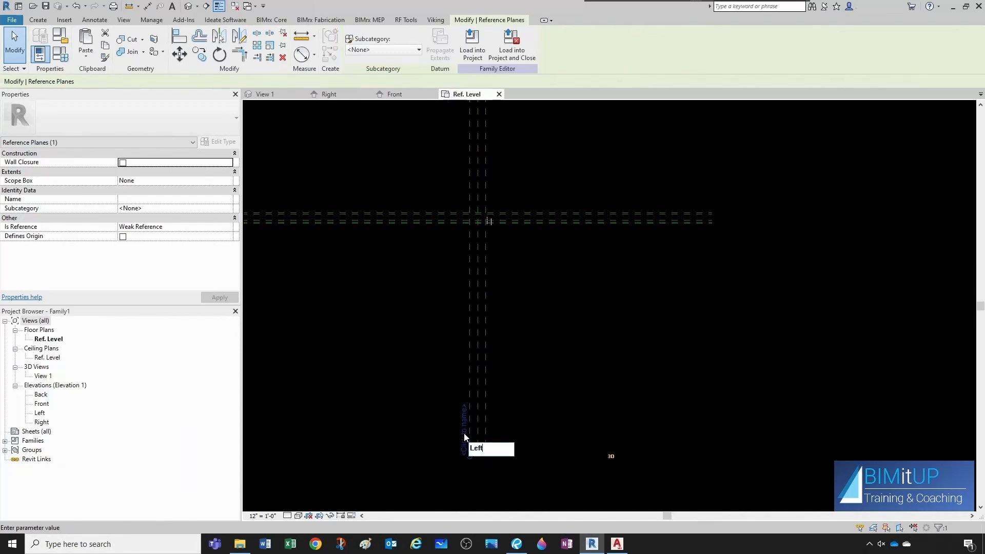
pyautogui.press('Return')
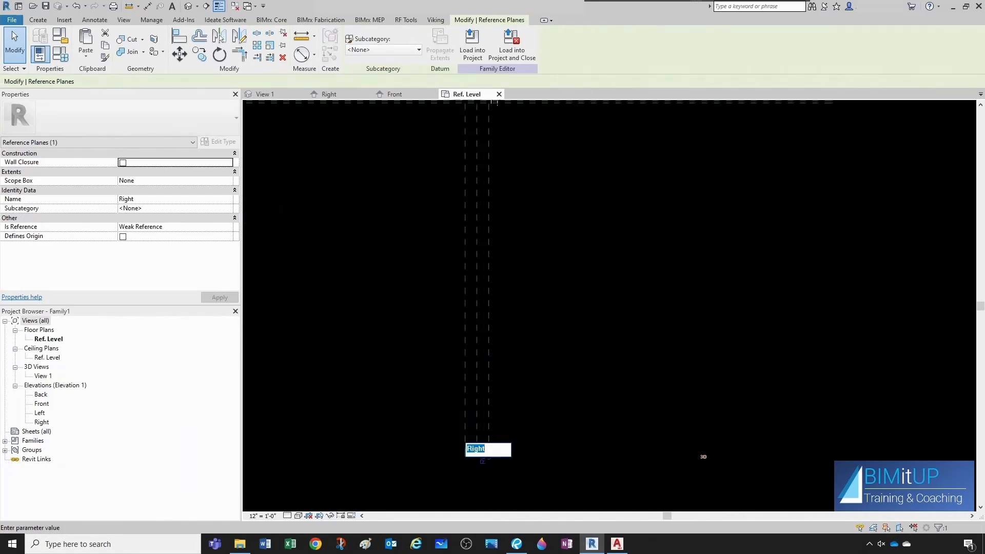
# Rename the right-side reference plane Ext Right.
pyautogui.click(484, 450)
pyautogui.moveTo(486, 450); pyautogui.dragTo(465, 453)
pyautogui.write('Ext Right')
pyautogui.press('Return')
pyautogui.press('Escape')
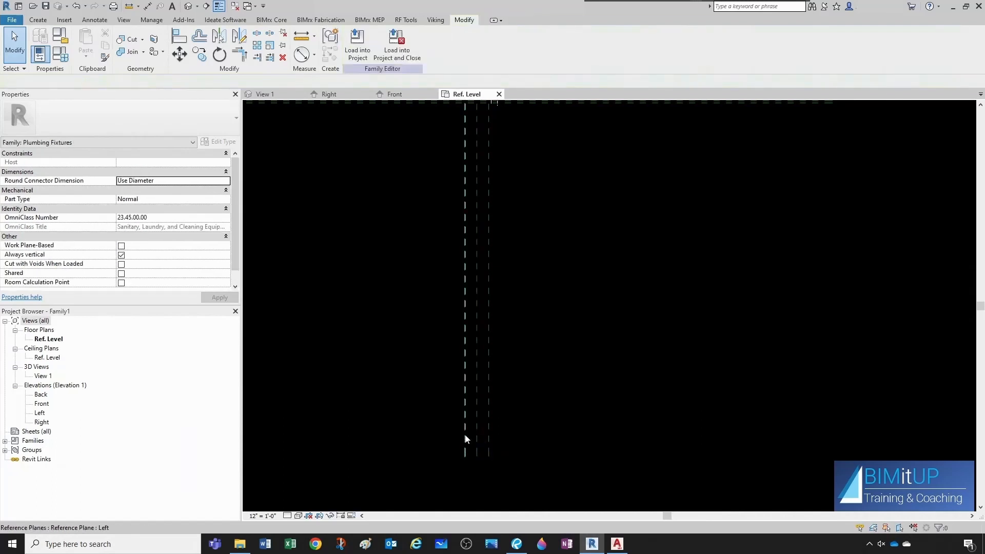
# Rename the left-side reference plane Ext Left.
pyautogui.click(466, 439)
pyautogui.click(459, 455)
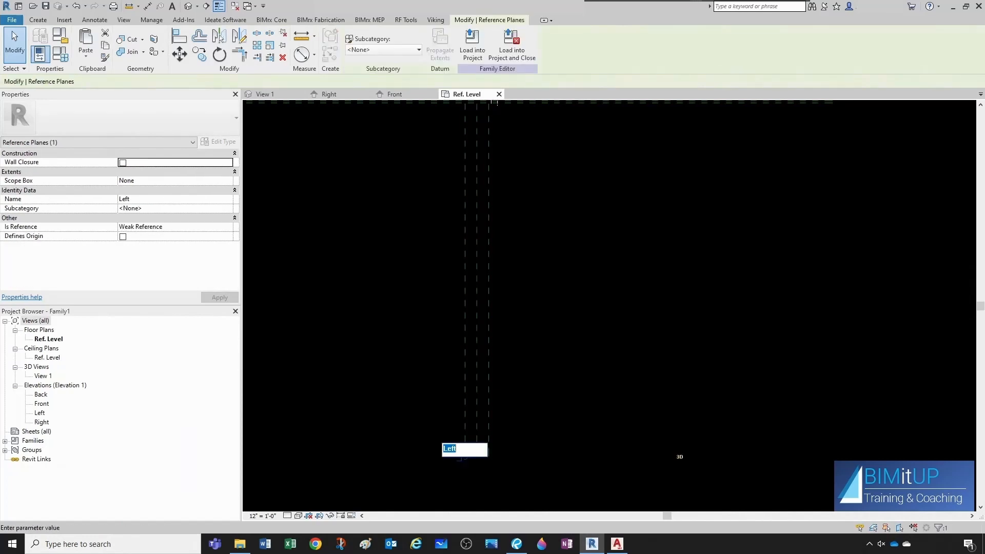
pyautogui.write('Ext')
pyautogui.press('Return')
pyautogui.click(464, 455)
pyautogui.scroll(-2, 466, 302)
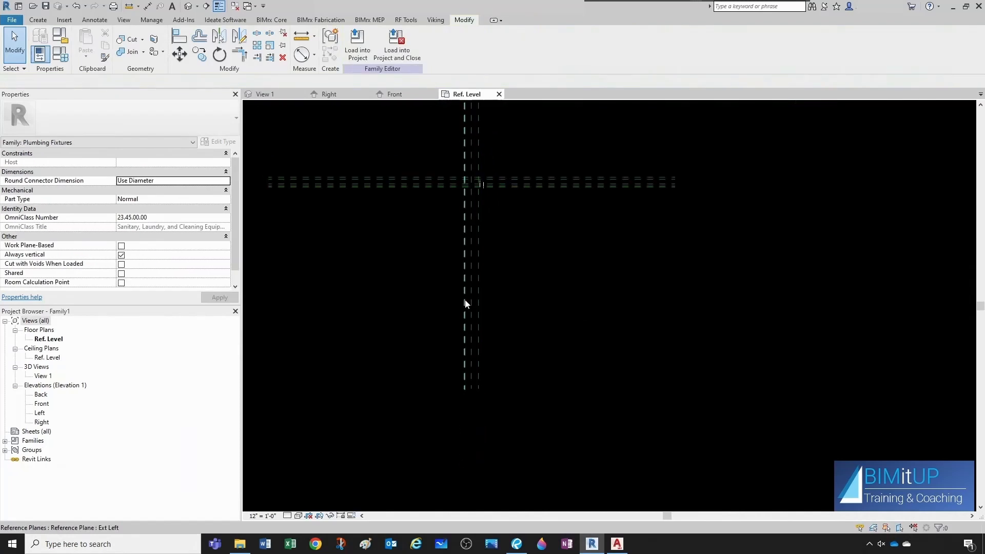
pyautogui.scroll(5, 477, 313)
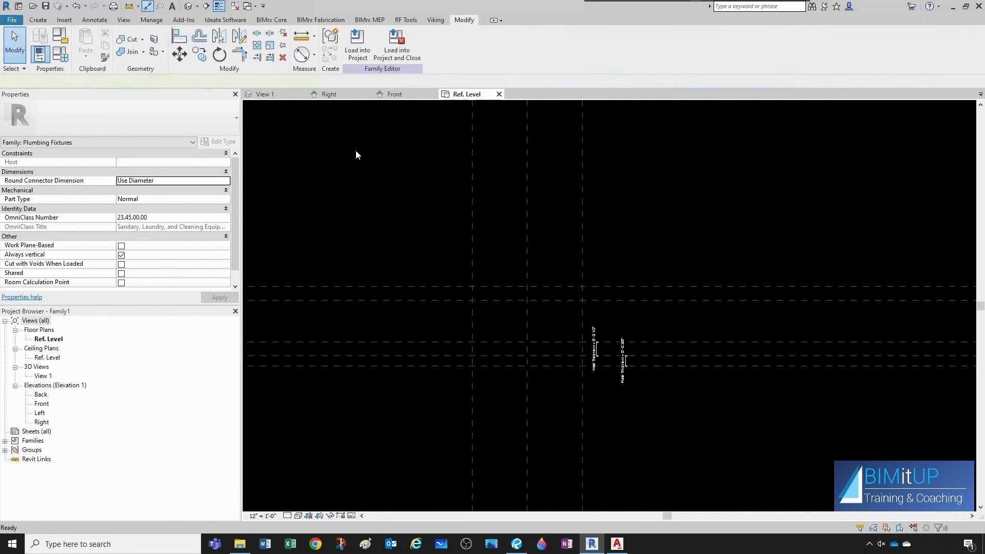
# Dimension the distance between the Ext Left and Ext Right reference planes.
pyautogui.press('d')
pyautogui.press('i')
pyautogui.click(582, 254)
pyautogui.click(470, 256)
pyautogui.click(426, 244)
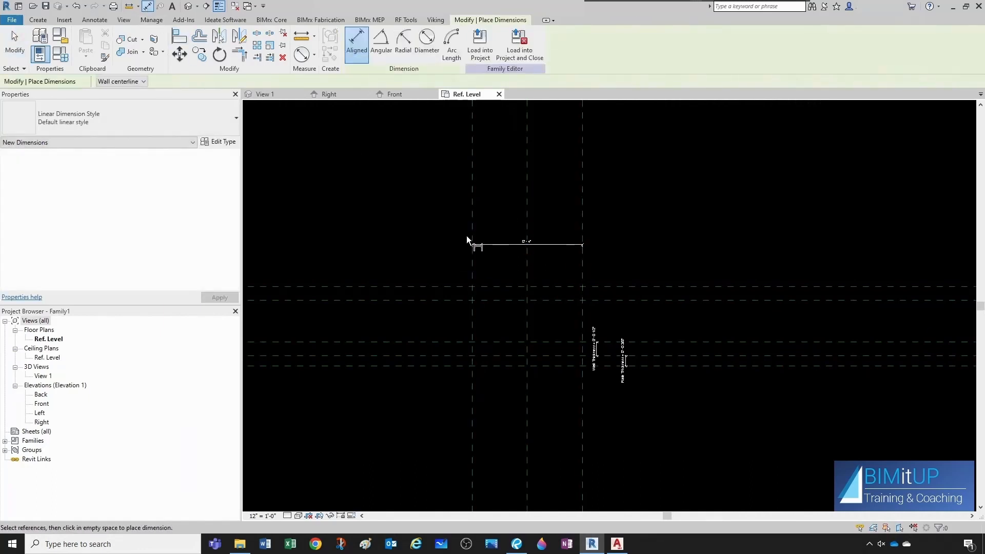
pyautogui.scroll(1, 465, 240)
pyautogui.press('Escape')
# Place the width dimension and label it with a new type parameter named Ext Width.
pyautogui.click(516, 248)
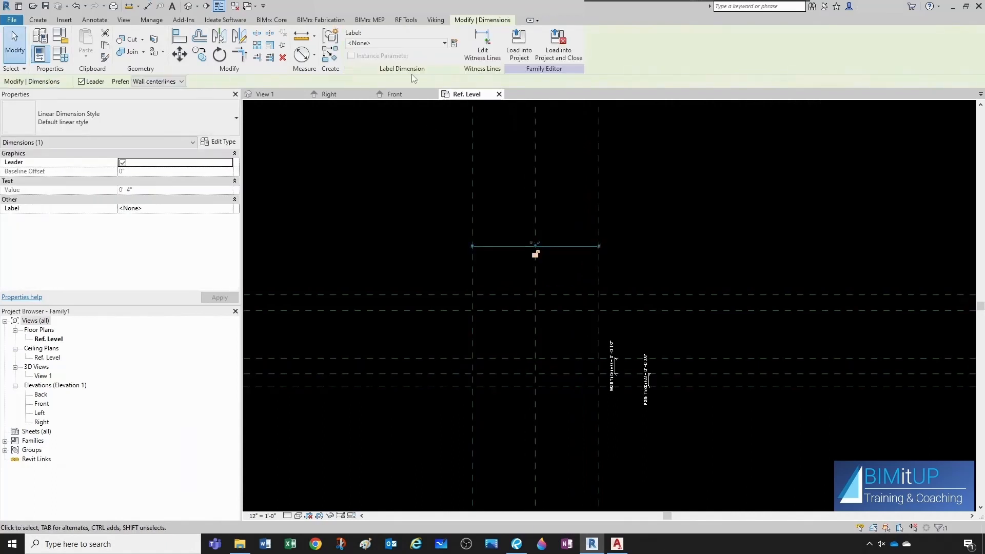
pyautogui.click(455, 43)
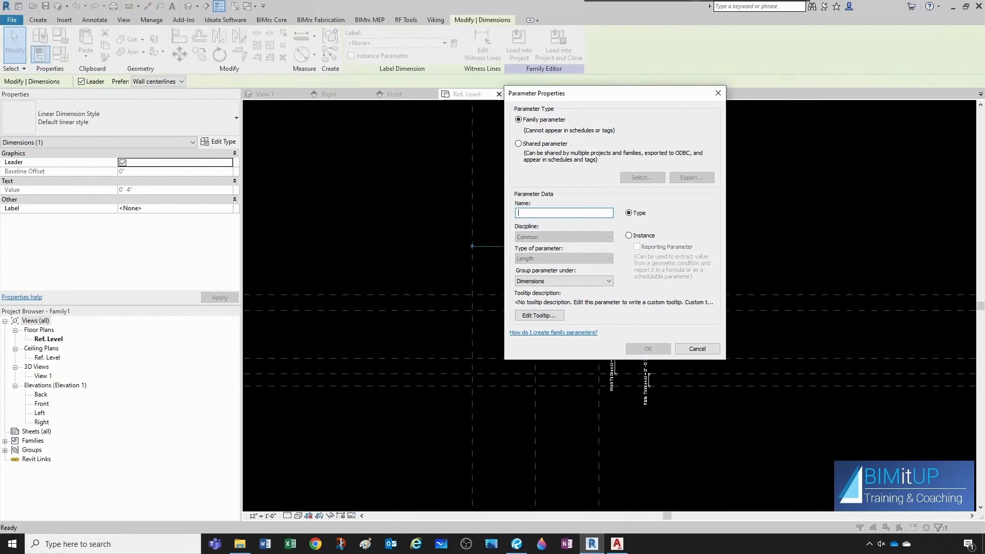
pyautogui.write('Ext Width')
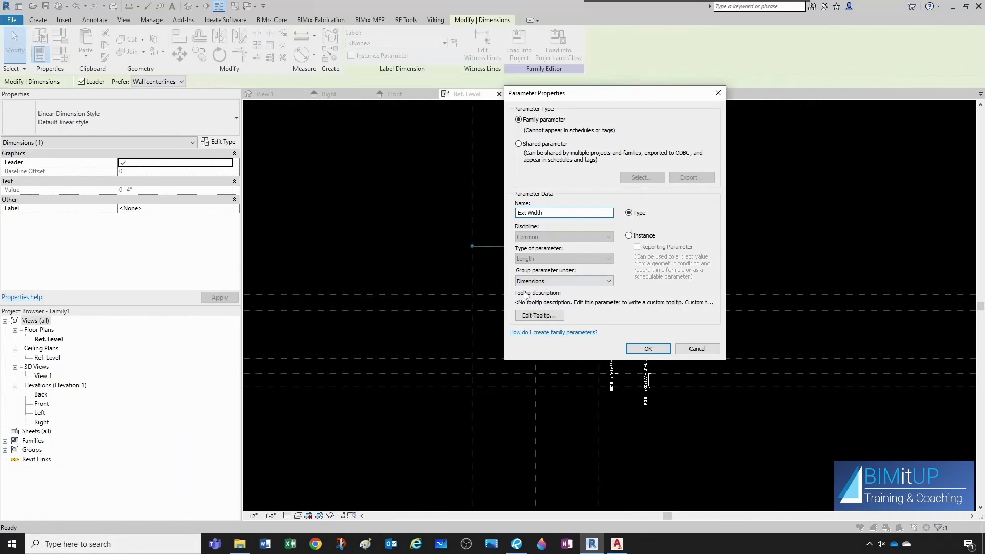
pyautogui.click(636, 350)
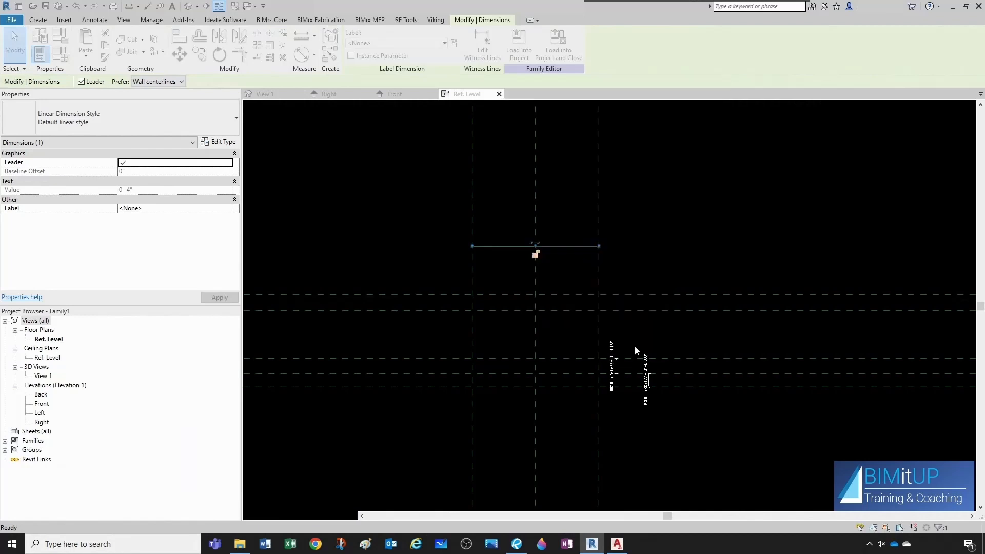
pyautogui.click(282, 167)
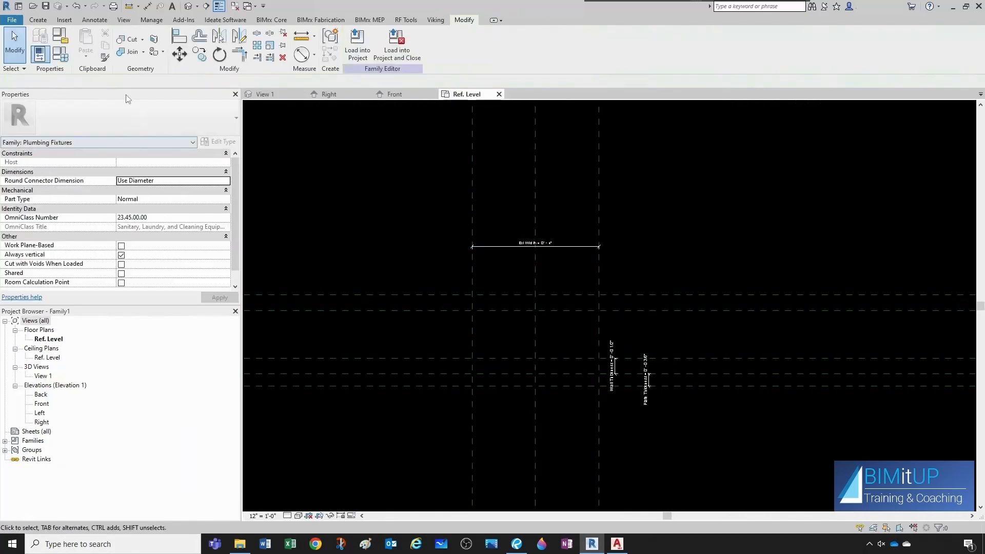
# Set Ext Width to 5" in Family Types, then undo the change.
pyautogui.click(61, 56)
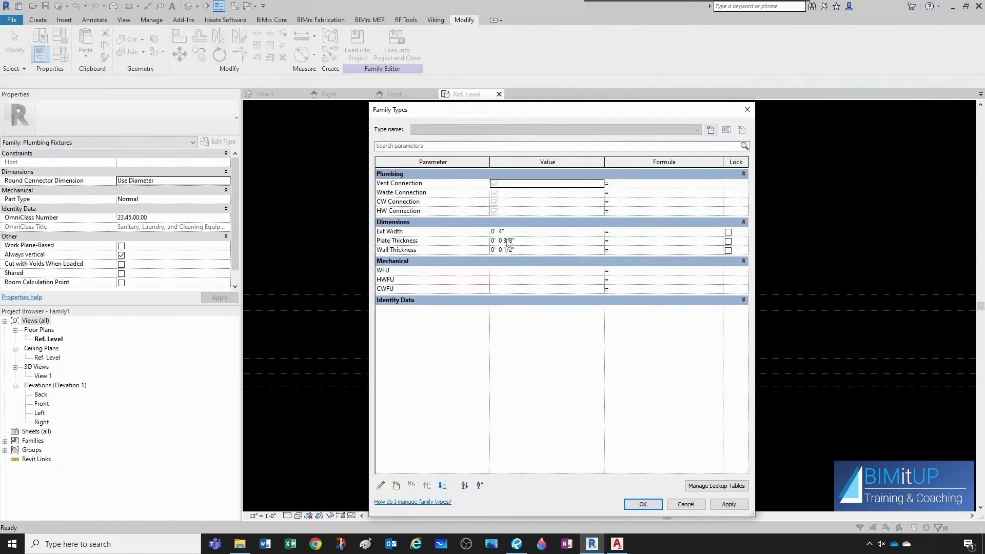
pyautogui.click(512, 233)
pyautogui.moveTo(624, 112); pyautogui.dragTo(823, 120)
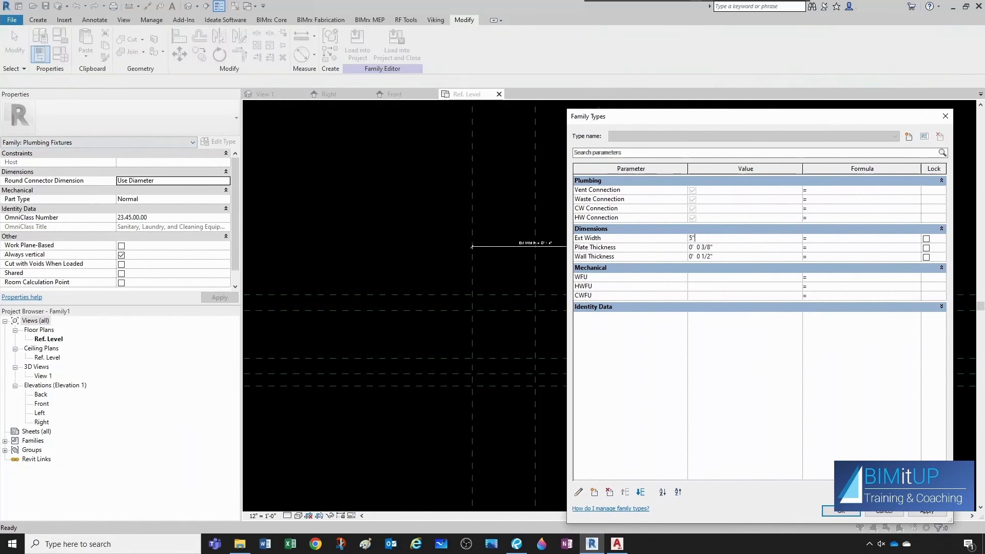
pyautogui.click(841, 511)
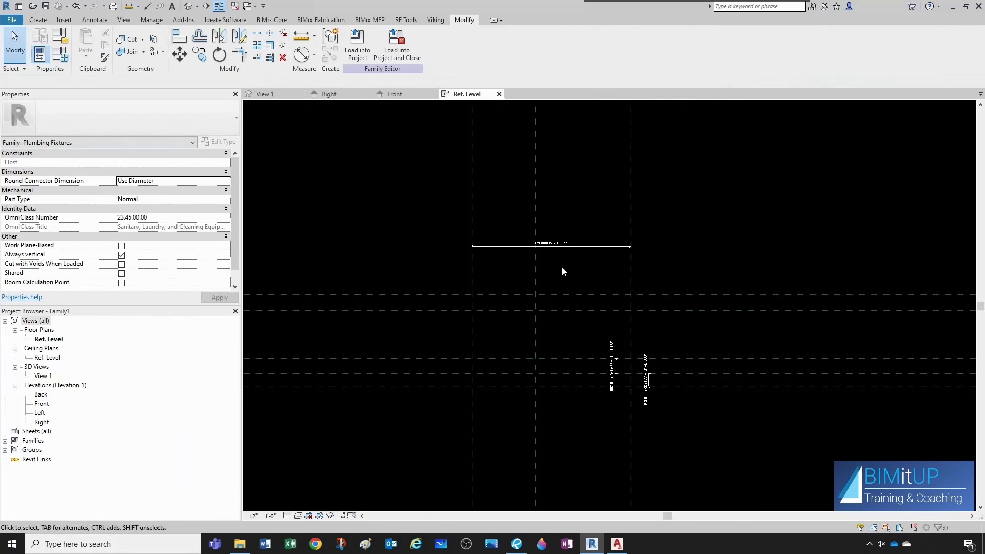
pyautogui.click(76, 7)
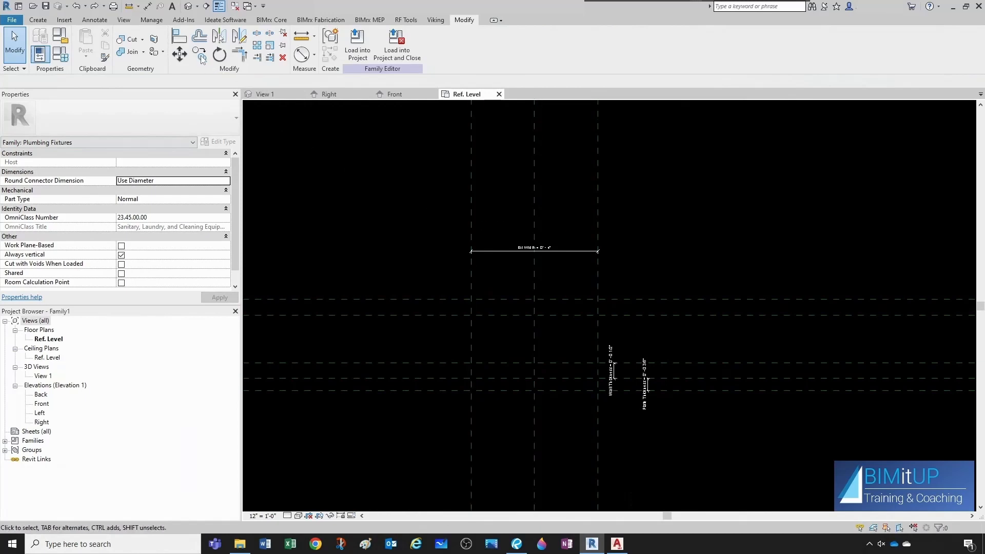
# Dimension Ext Left, the center plane and Ext Right in one string and make the segments equal.
pyautogui.click(147, 7)
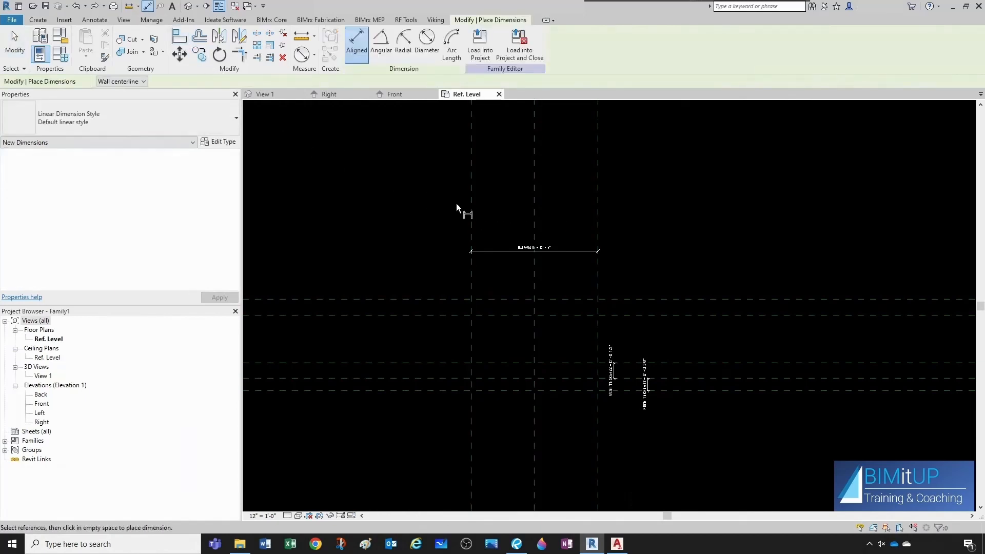
pyautogui.click(471, 218)
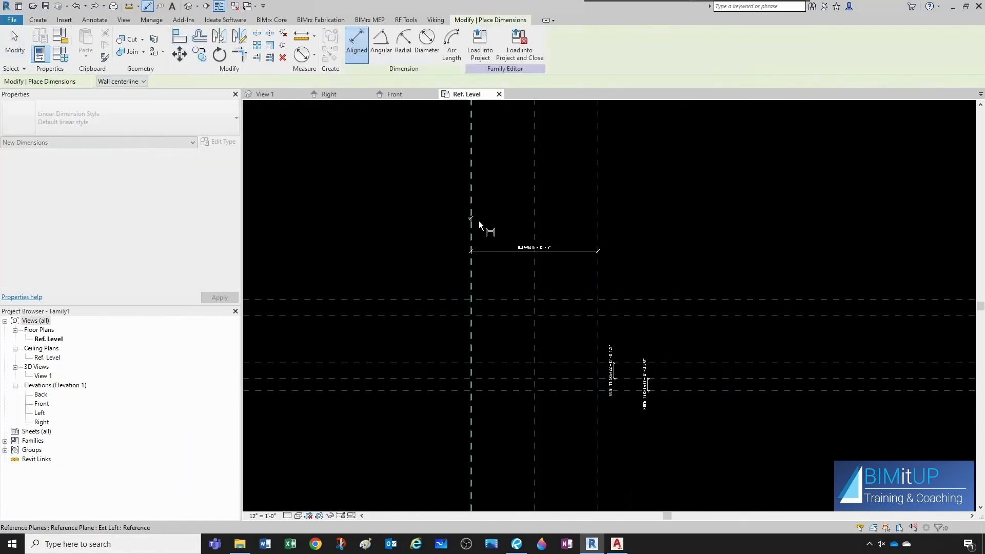
pyautogui.click(534, 226)
pyautogui.click(598, 233)
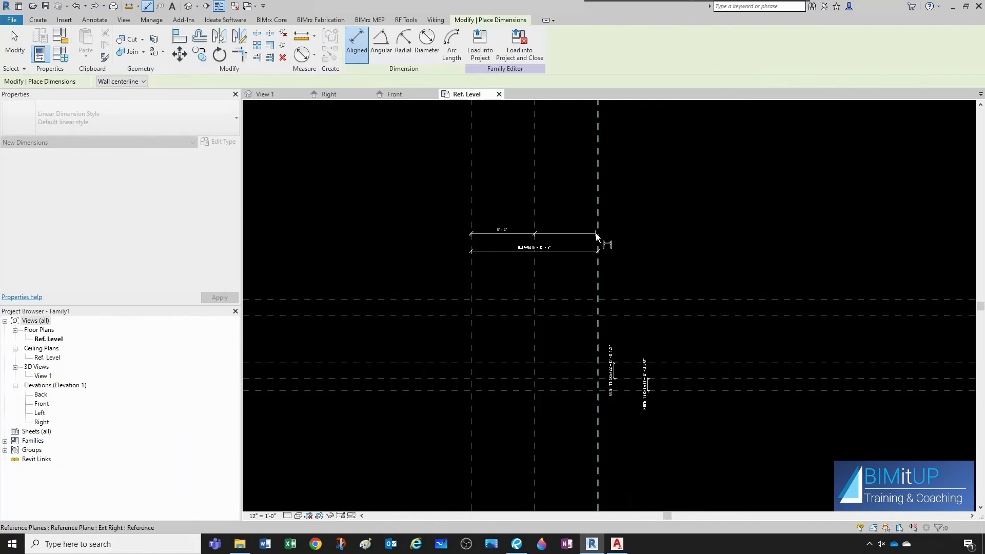
pyautogui.click(631, 214)
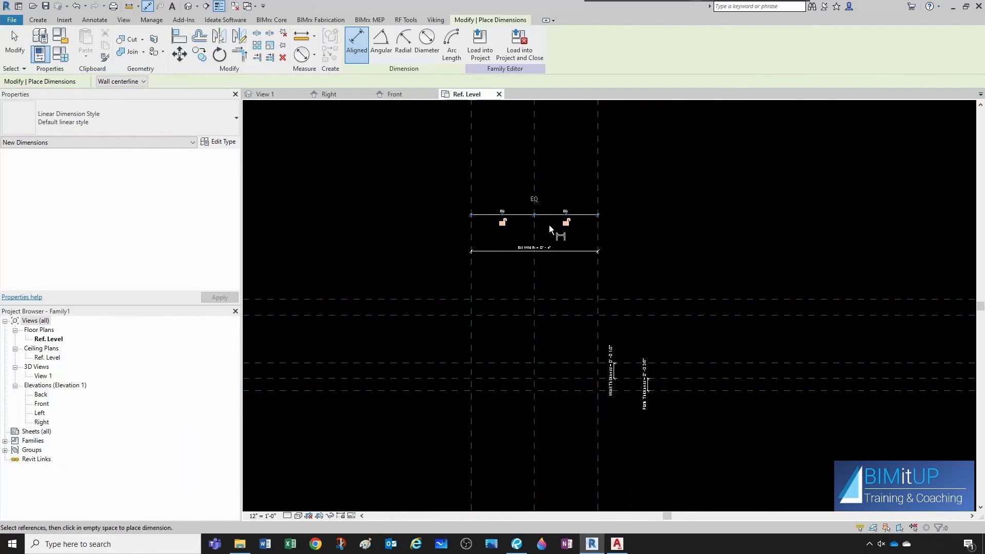
pyautogui.press('Escape')
pyautogui.press('Escape')
# Set Ext Width to 5" in Family Types.
pyautogui.scroll(3, 533, 238)
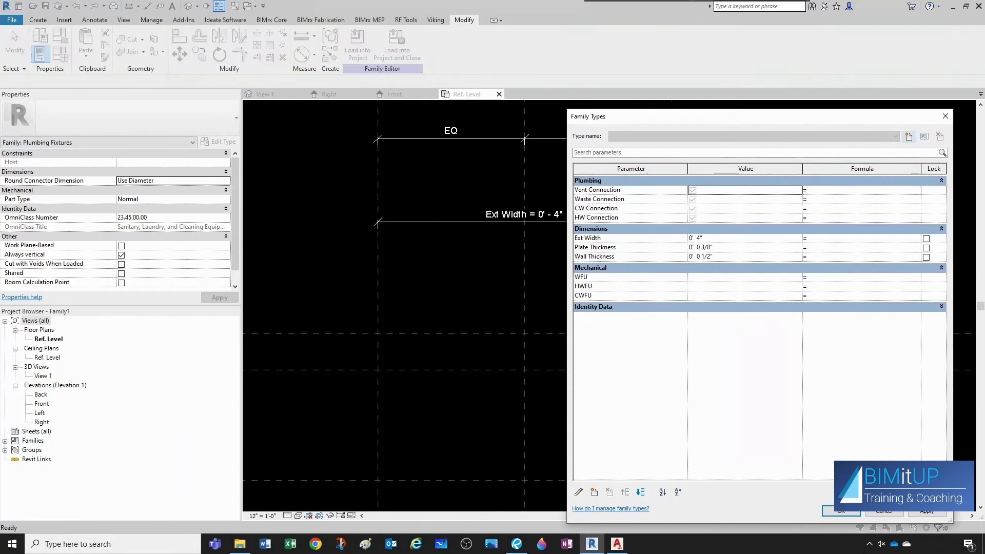
pyautogui.click(721, 238)
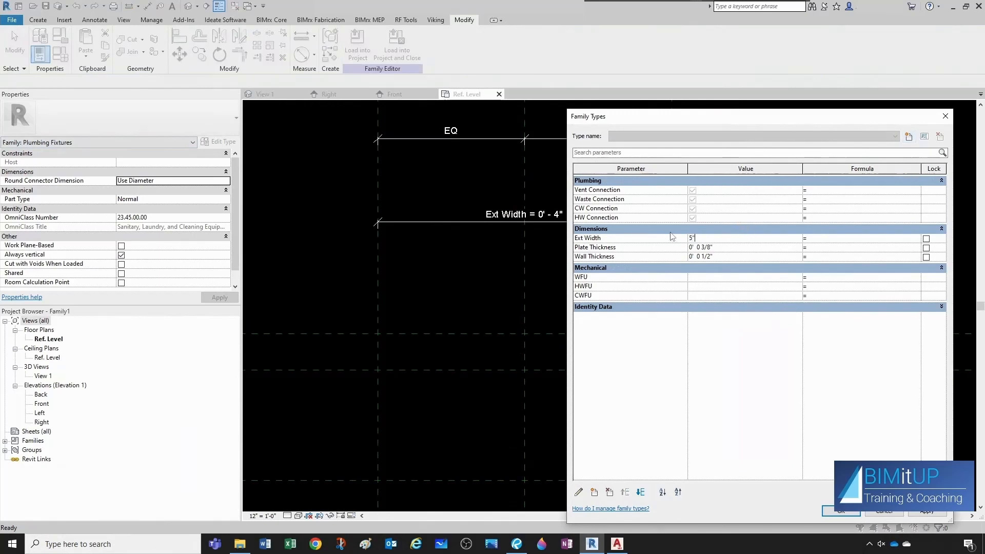
pyautogui.click(852, 512)
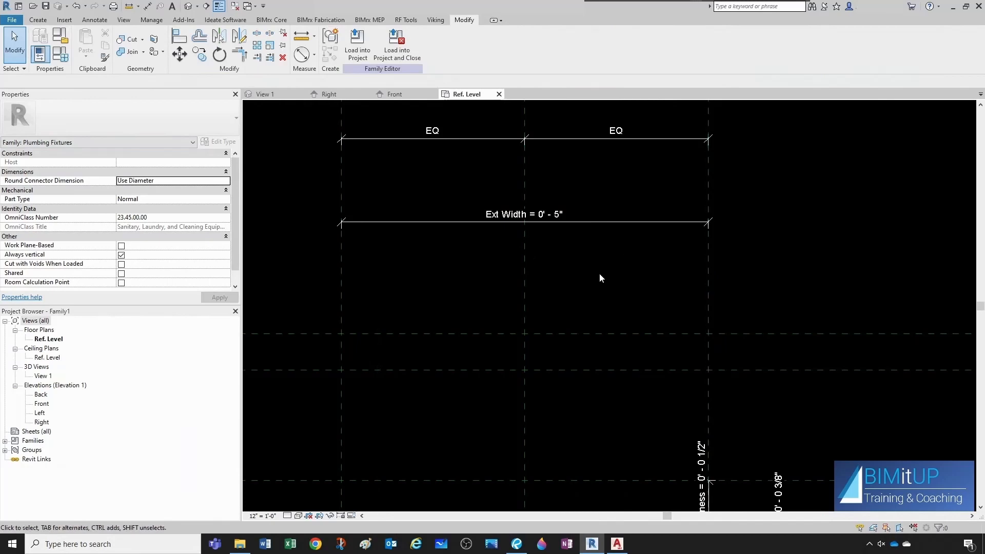
# Open the Front elevation view and zoom in on the reference planes.
pyautogui.scroll(-2, 599, 273)
pyautogui.scroll(-1, 611, 368)
pyautogui.moveTo(611, 368); pyautogui.dragTo(602, 313, button='middle')
pyautogui.doubleClick(39, 405)
pyautogui.scroll(6, 608, 370)
pyautogui.scroll(-4, 597, 358)
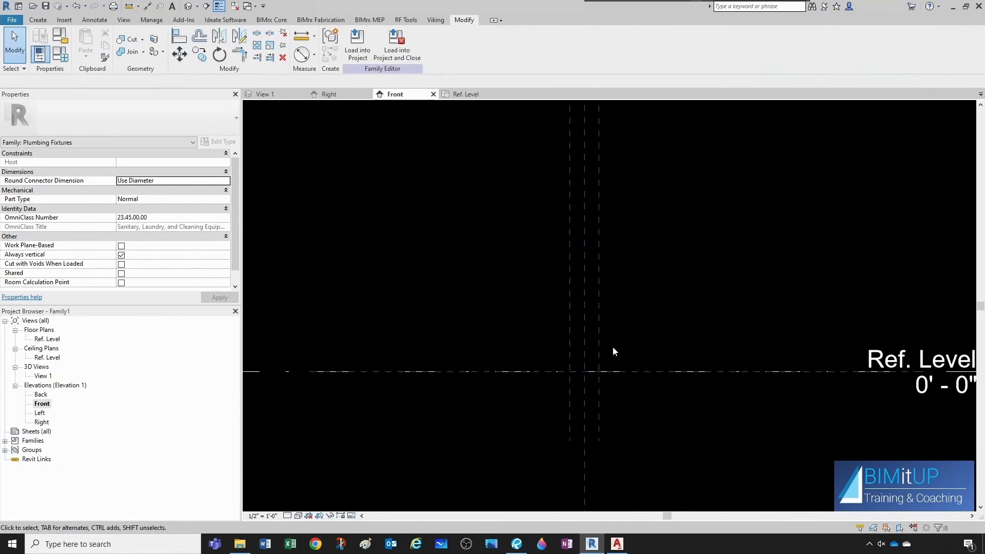
pyautogui.scroll(1, 588, 328)
pyautogui.scroll(-1, 583, 353)
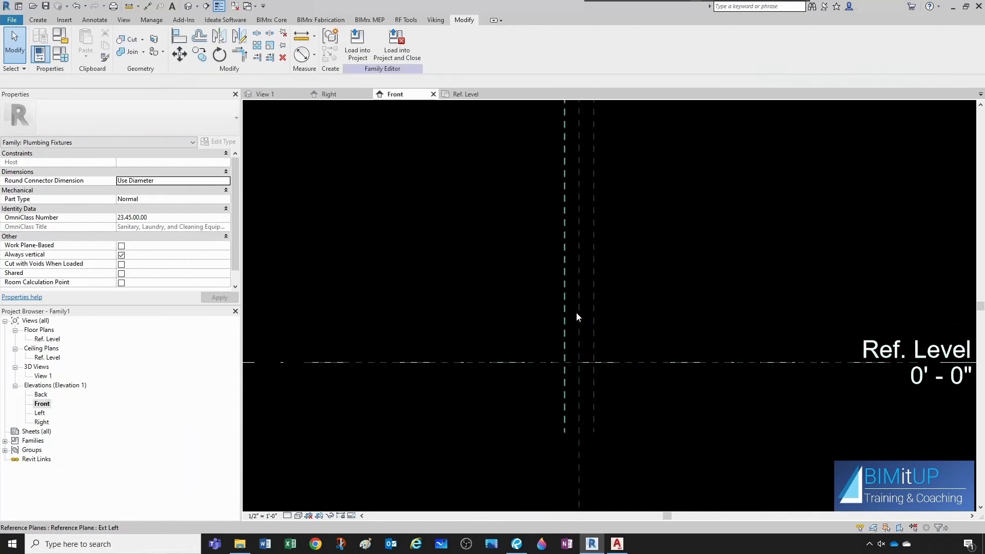
pyautogui.scroll(1, 580, 361)
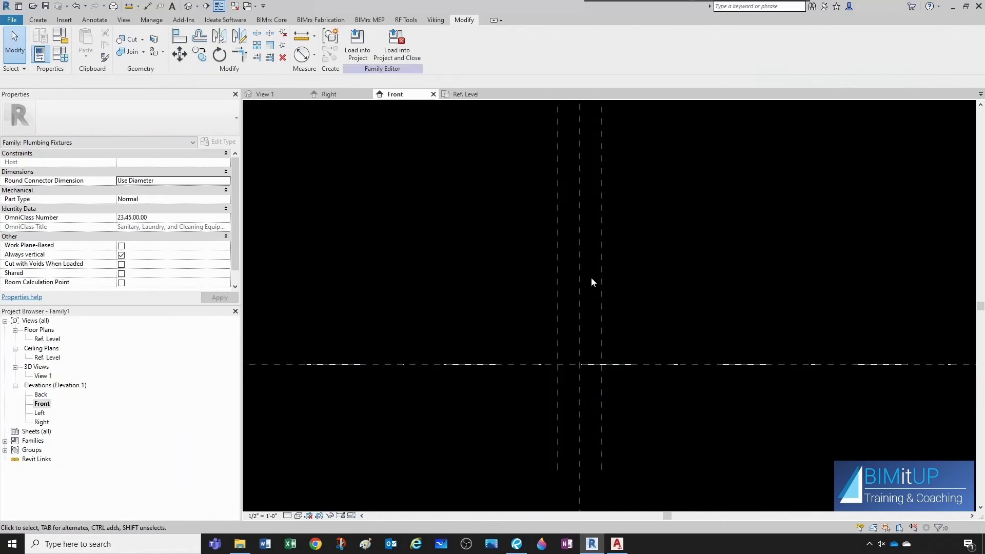
pyautogui.scroll(1, 542, 375)
pyautogui.scroll(-2, 508, 362)
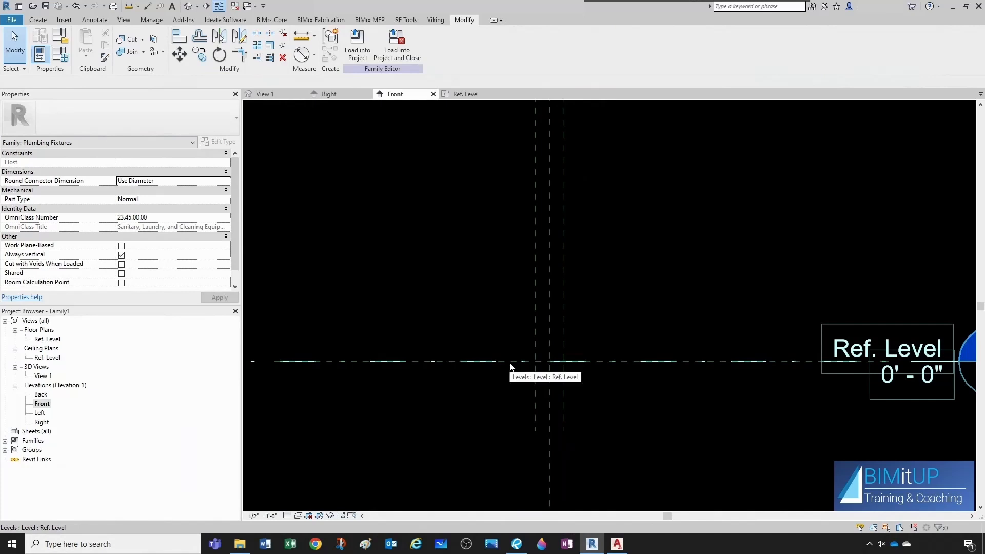
# Create a similar reference plane offset 4" above the horizontal reference plane at the reference level.
pyautogui.click(510, 362)
pyautogui.rightClick(510, 362)
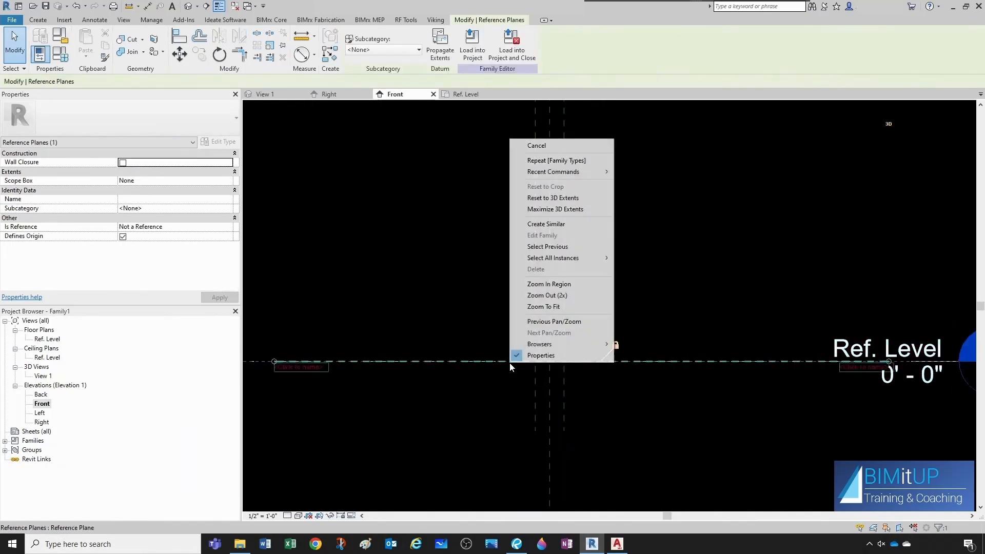
pyautogui.click(542, 224)
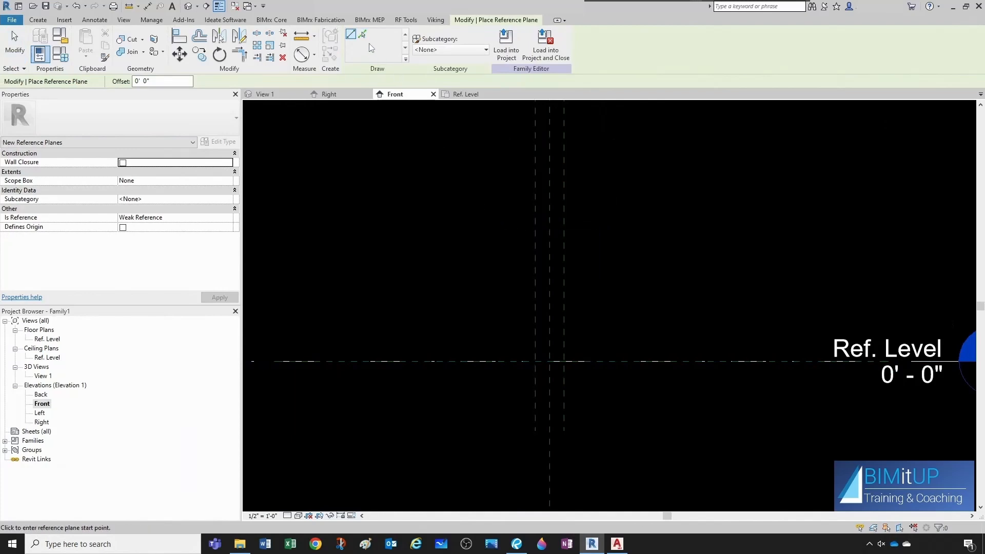
pyautogui.click(364, 36)
pyautogui.click(147, 81)
pyautogui.write('4')
pyautogui.press('Return')
pyautogui.click(510, 359)
pyautogui.press('Escape')
# Check the outlet plate dimensions on the Amico spec sheet in Revu.
pyautogui.scroll(3, 585, 362)
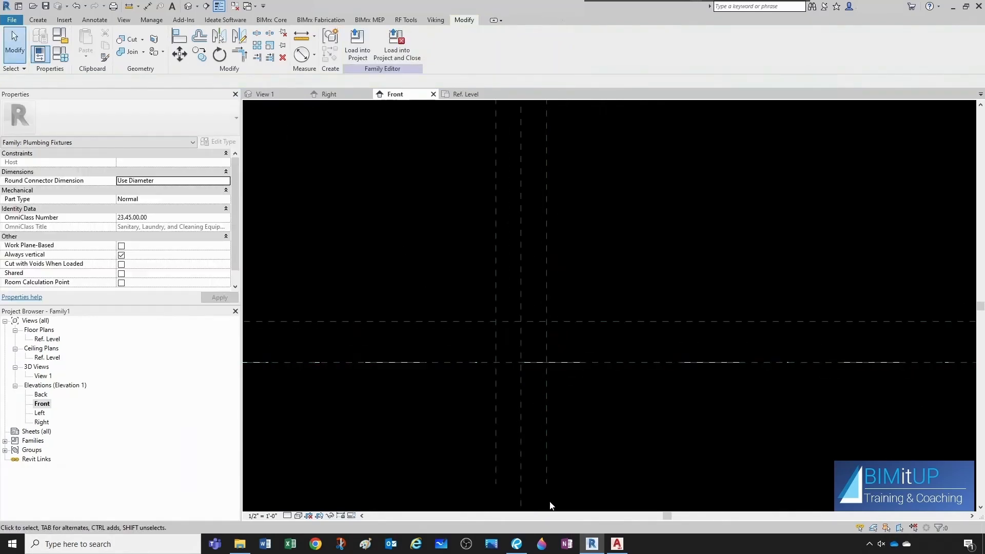
pyautogui.click(518, 545)
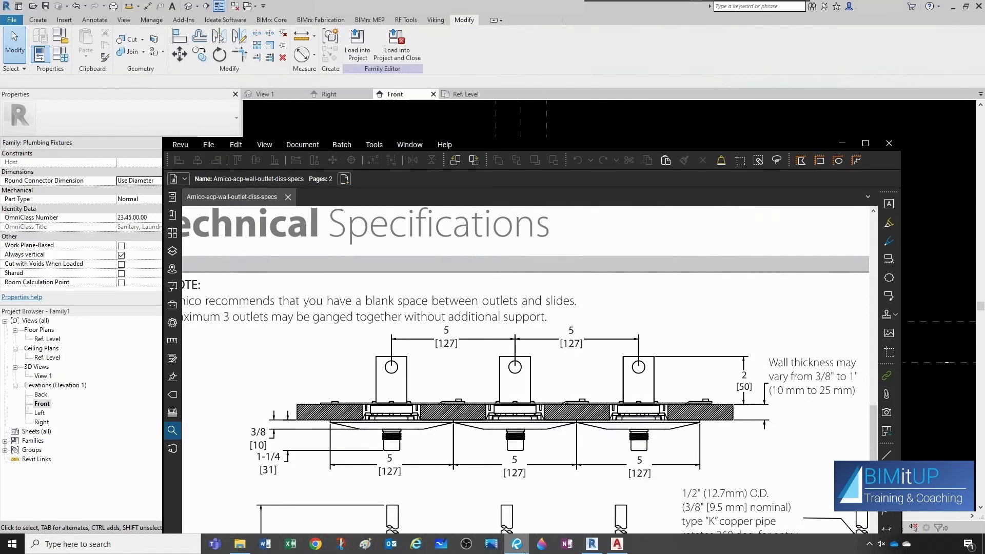
pyautogui.scroll(-5, 542, 433)
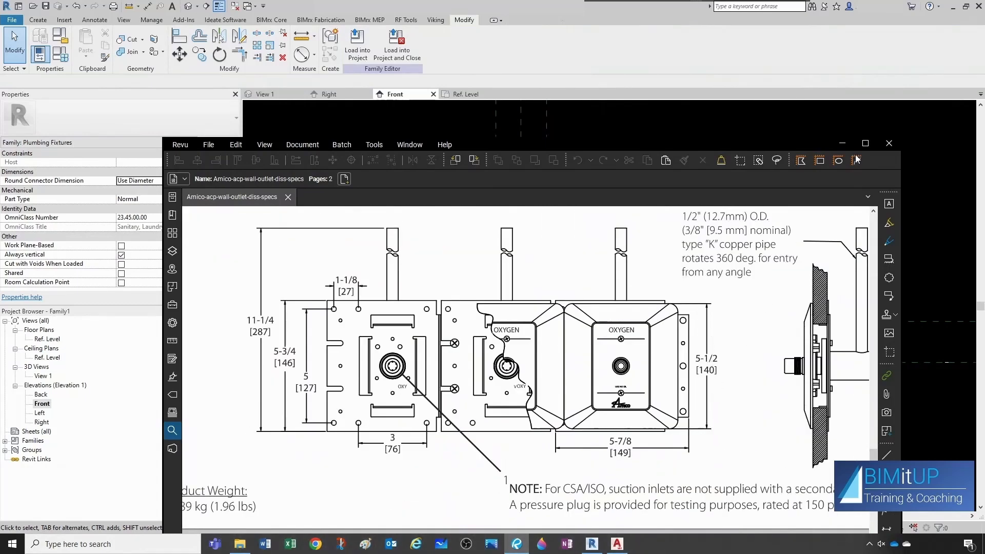
pyautogui.click(843, 144)
# Dimension the new horizontal reference plane from the reference-level plane.
pyautogui.click(147, 7)
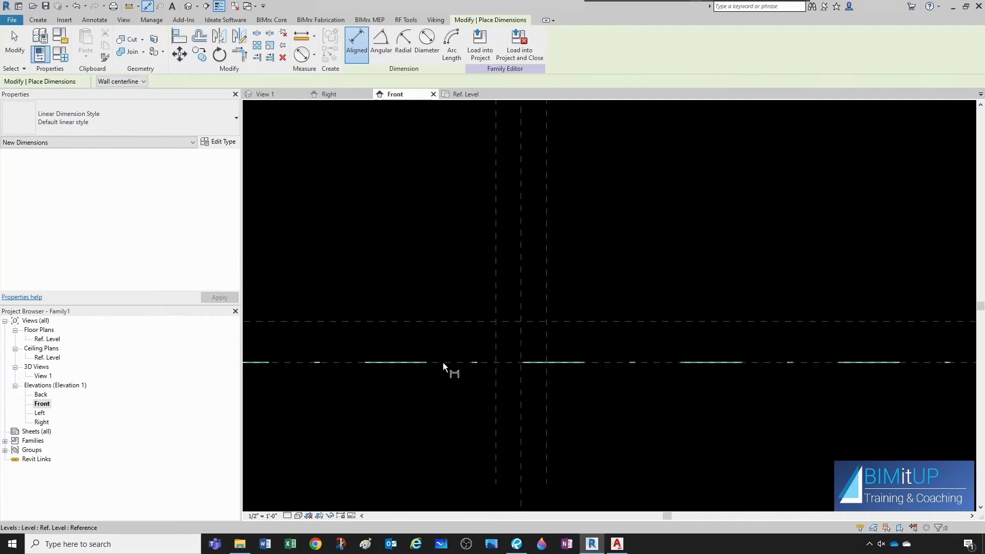
pyautogui.press('Tab')
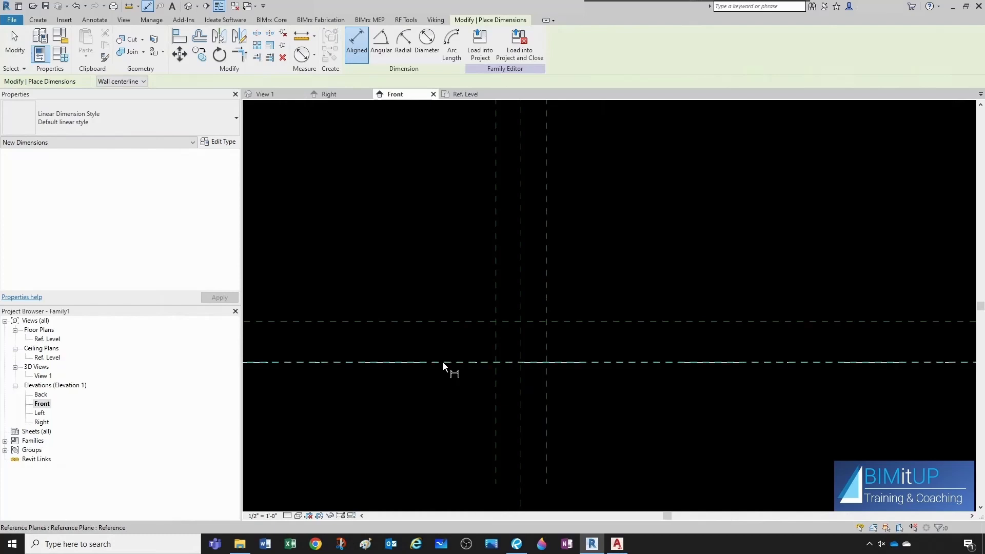
pyautogui.click(443, 363)
pyautogui.click(446, 322)
pyautogui.click(444, 269)
pyautogui.press('Escape')
pyautogui.press('Escape')
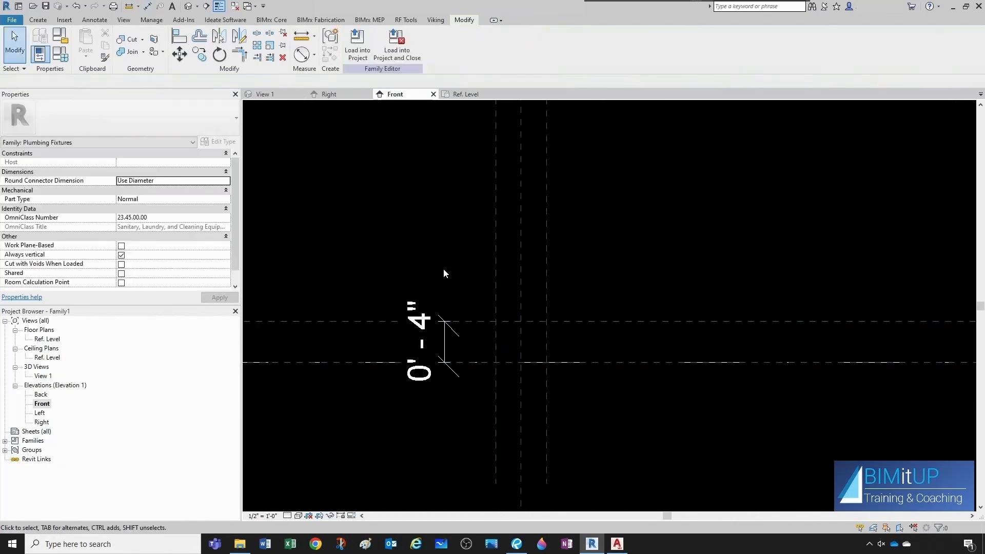
# Label the vertical dimension with a new type parameter named Ext Height.
pyautogui.click(445, 339)
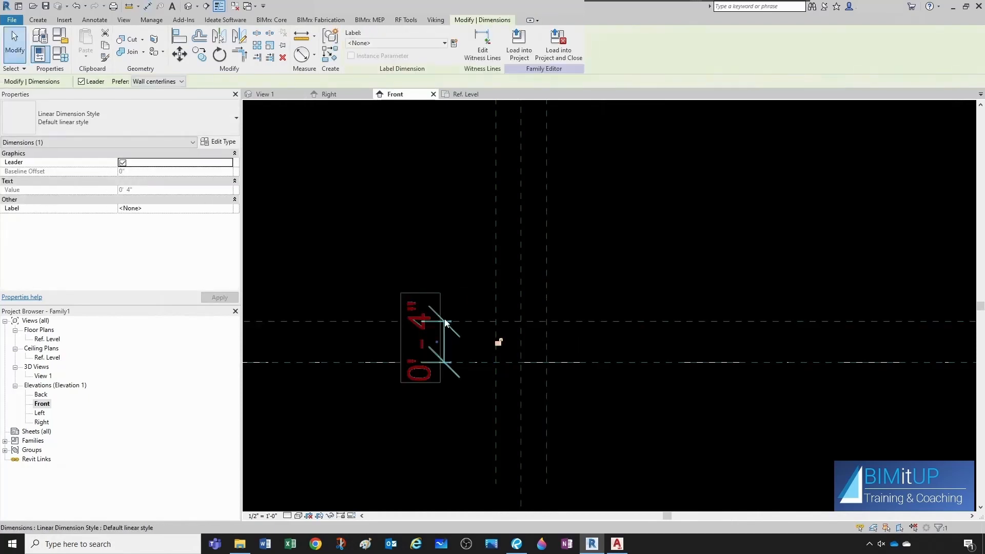
pyautogui.click(454, 43)
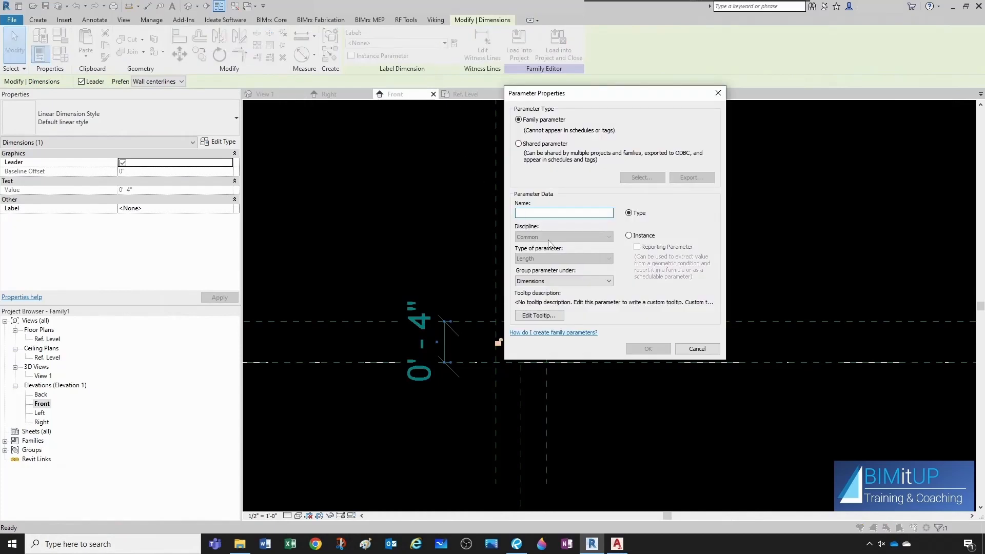
pyautogui.write('Ext Height')
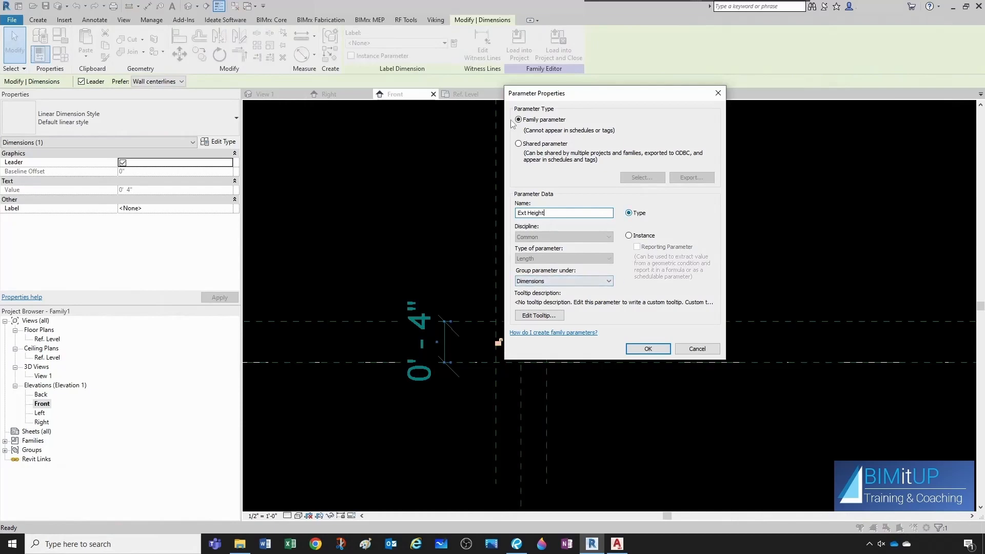
pyautogui.click(630, 347)
pyautogui.click(481, 290)
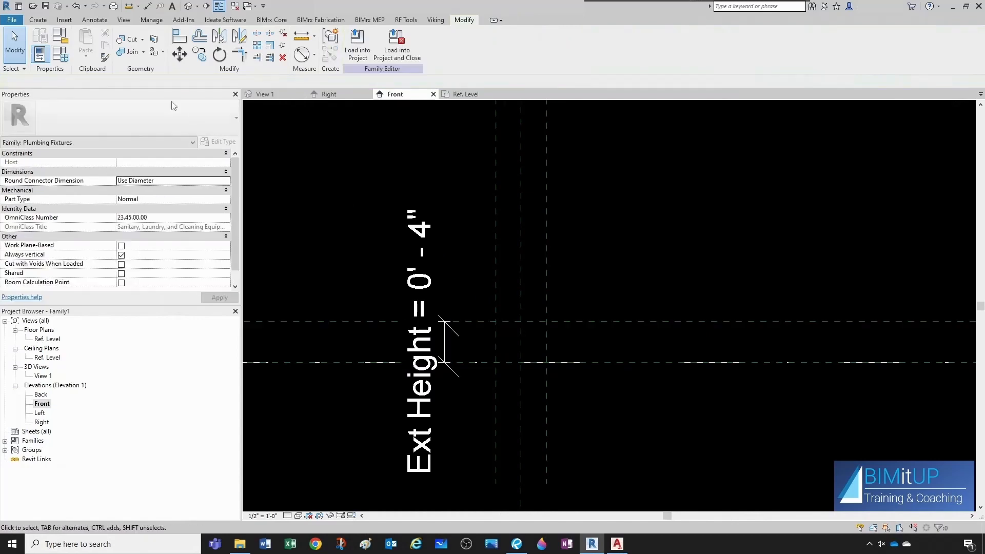
# Set Ext Height to 5 1/2" in Family Types.
pyautogui.click(60, 53)
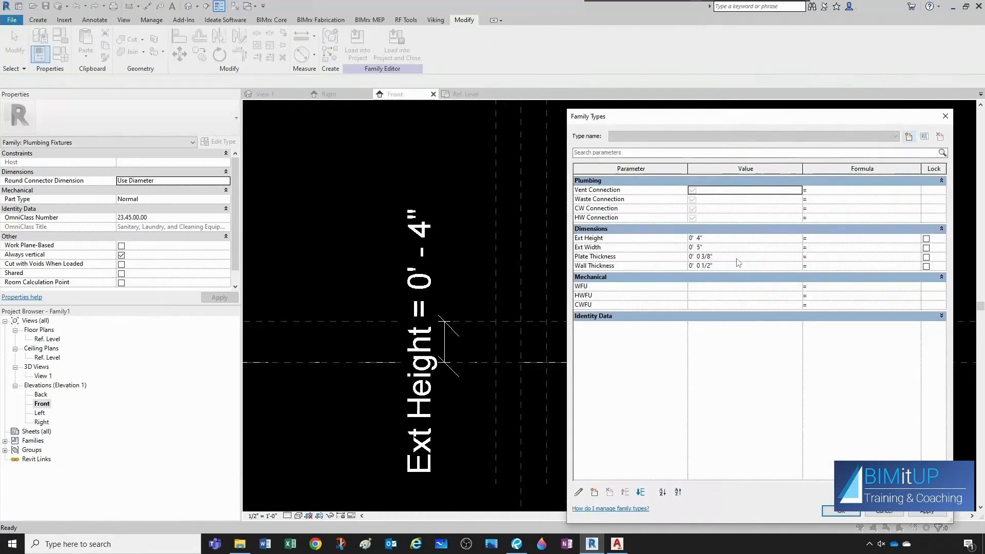
pyautogui.click(713, 239)
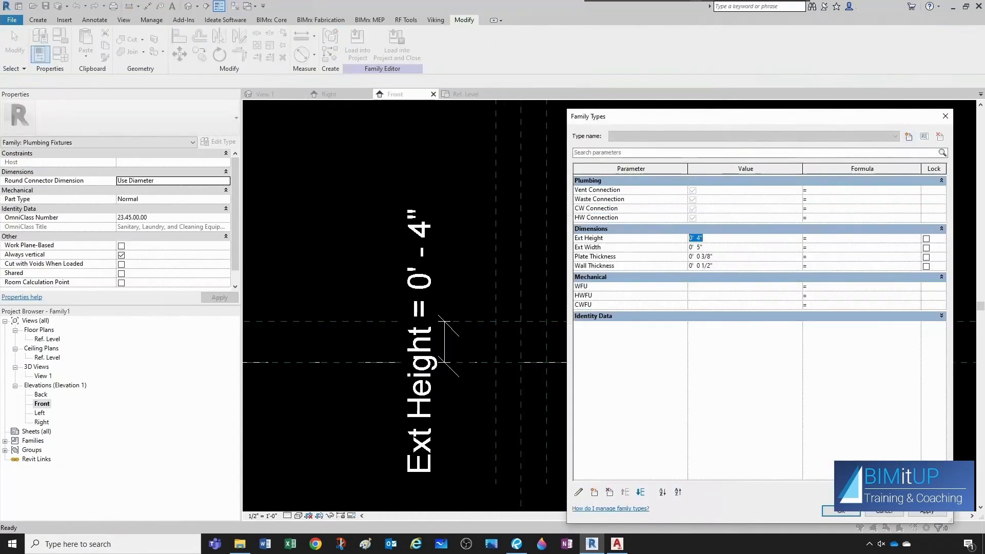
pyautogui.write('5.5')
pyautogui.click(840, 511)
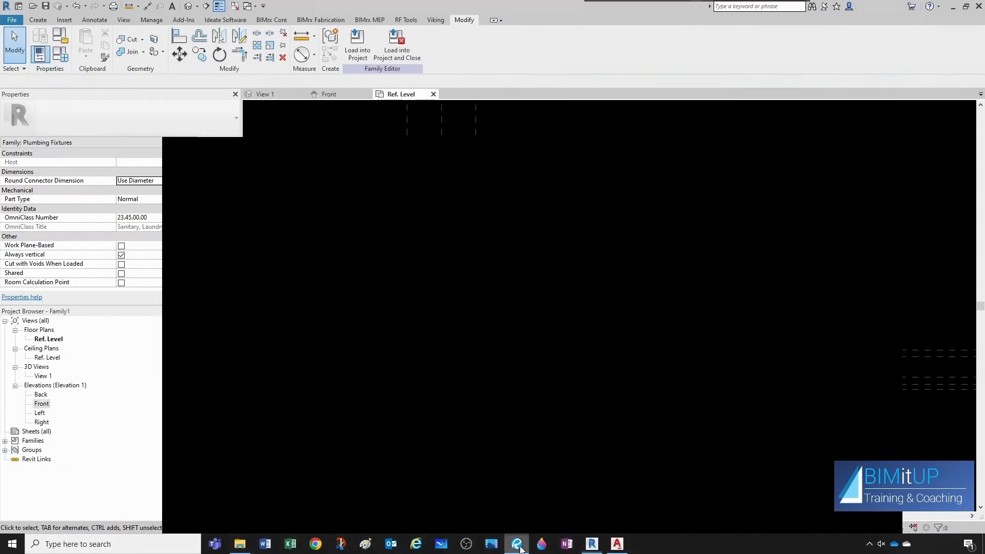
# Review the outlet plate dimensions and spacing on the Amico spec sheet in Revu, then return to Revit.
pyautogui.click(516, 544)
pyautogui.scroll(-5, 627, 318)
pyautogui.scroll(10, 627, 318)
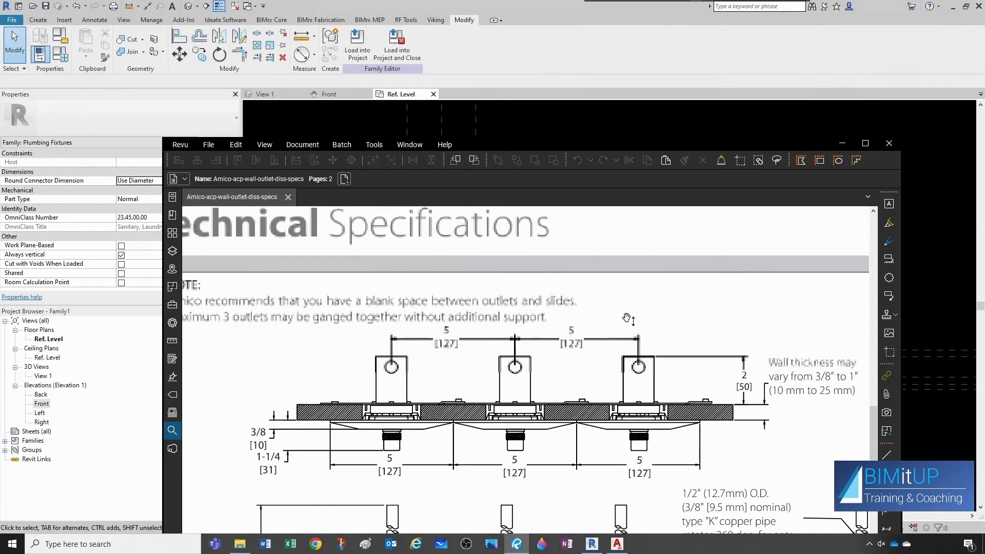
pyautogui.keyDown('ctrl'); pyautogui.scroll(1, 551, 436); pyautogui.keyUp('ctrl')
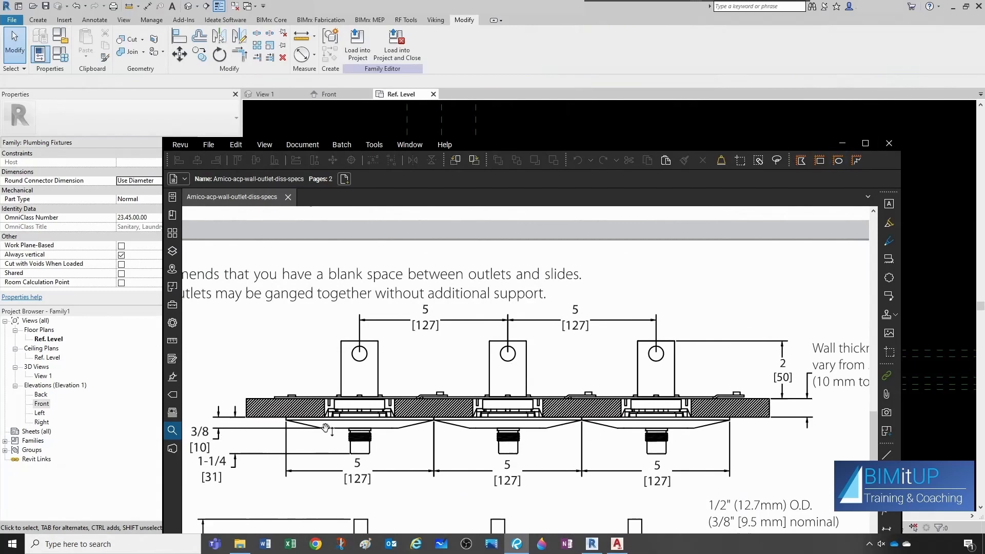
pyautogui.scroll(-5, 339, 426)
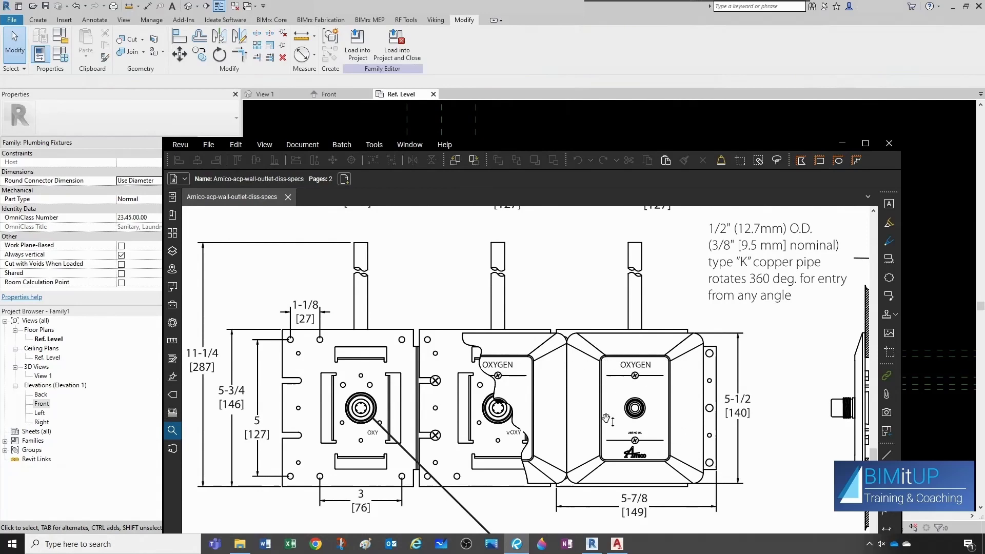
pyautogui.scroll(3, 604, 358)
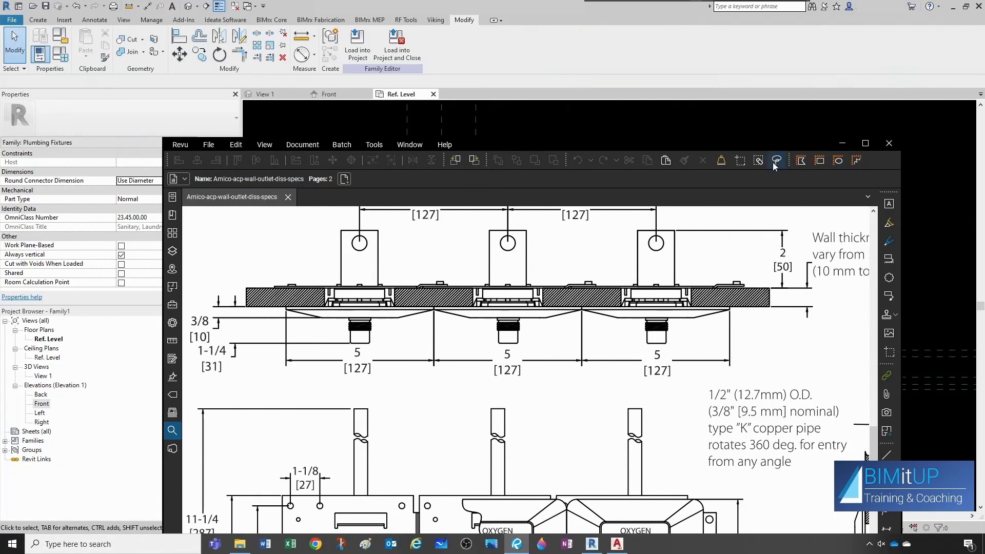
pyautogui.moveTo(765, 146); pyautogui.dragTo(984, 149)
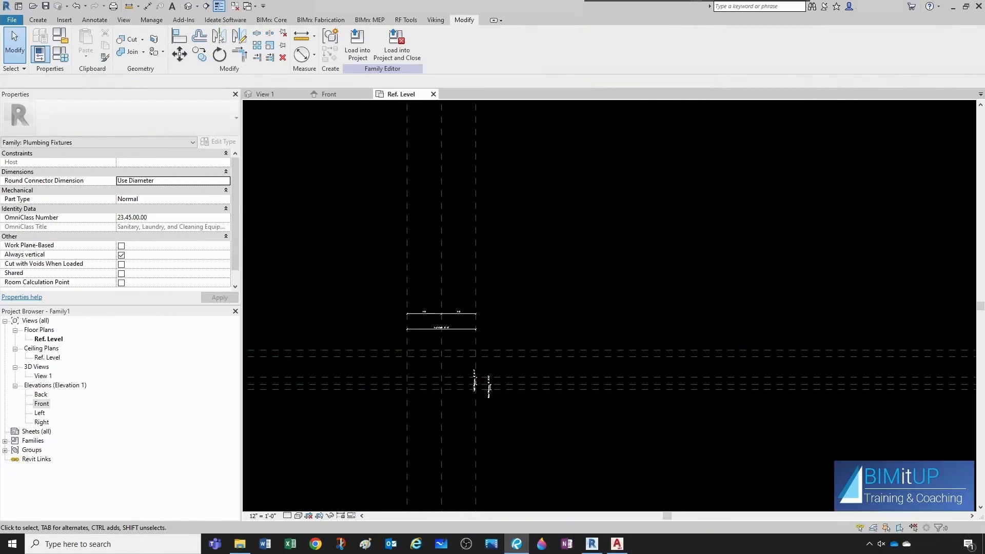
# Start a solid extrusion in the Front elevation with the Front of Wall reference plane as its work plane.
pyautogui.click(590, 363)
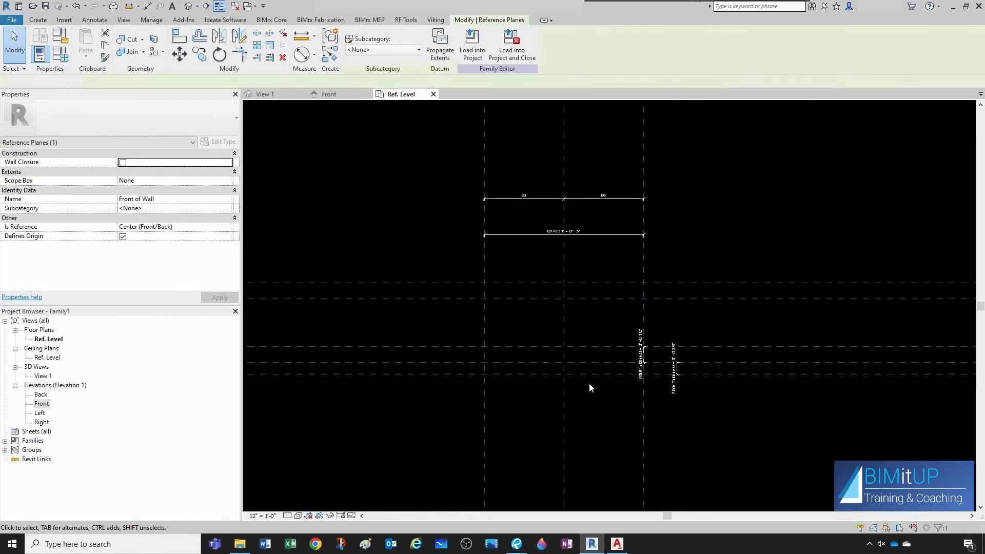
pyautogui.press('Escape')
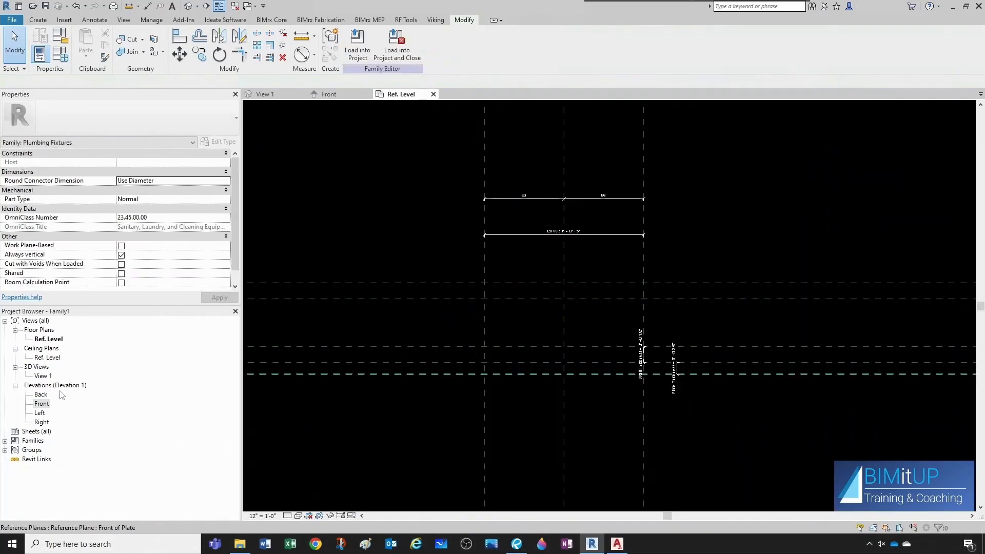
pyautogui.doubleClick(41, 404)
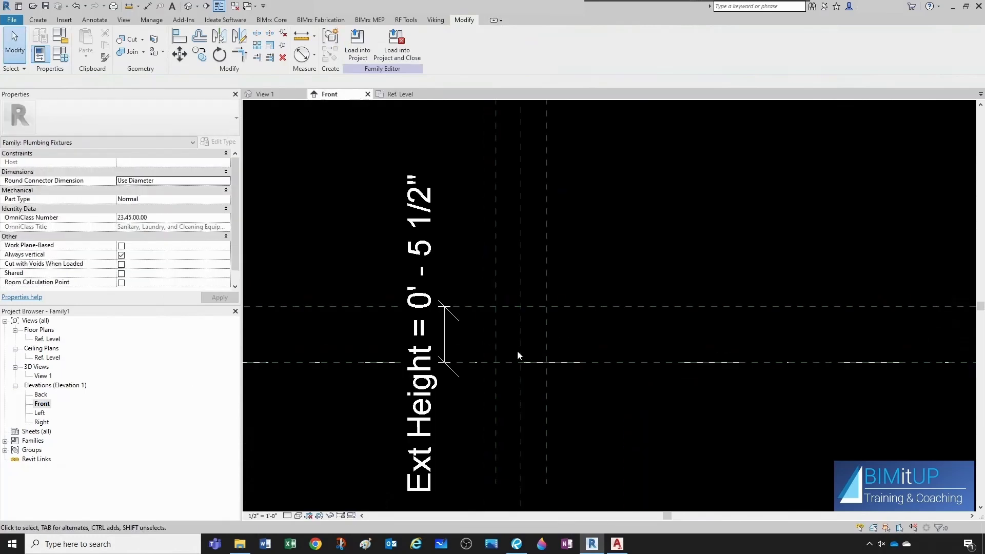
pyautogui.scroll(2, 518, 354)
pyautogui.moveTo(518, 353); pyautogui.dragTo(526, 357, button='middle')
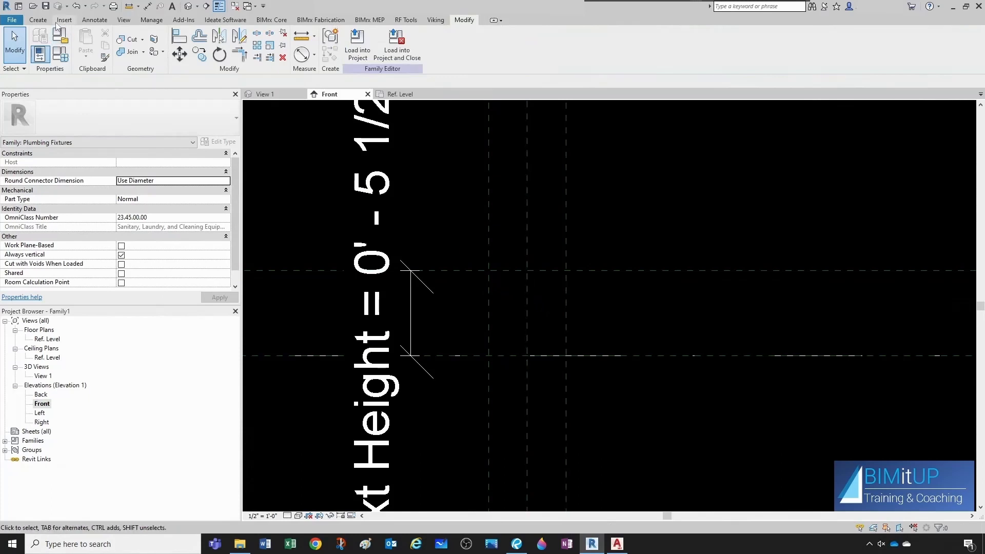
pyautogui.click(37, 20)
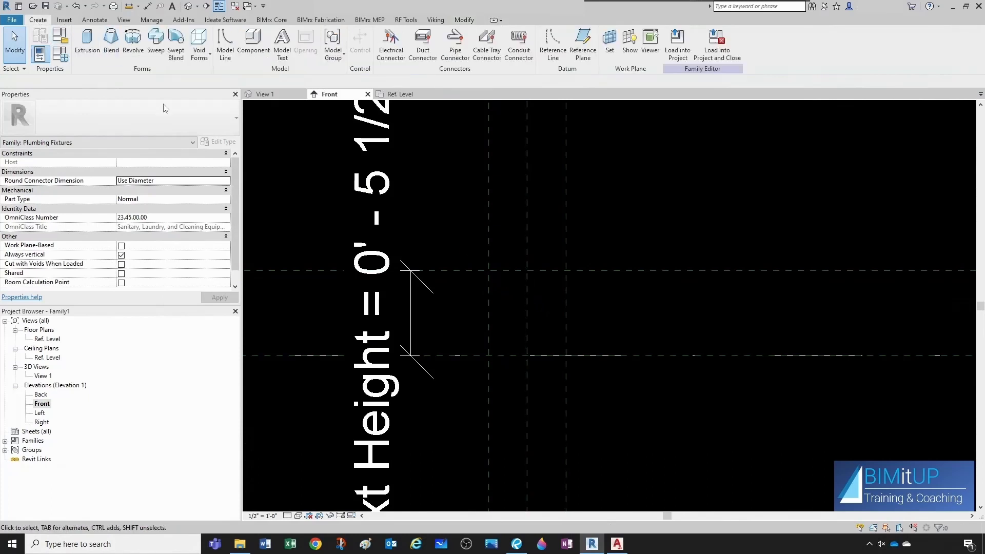
pyautogui.click(88, 41)
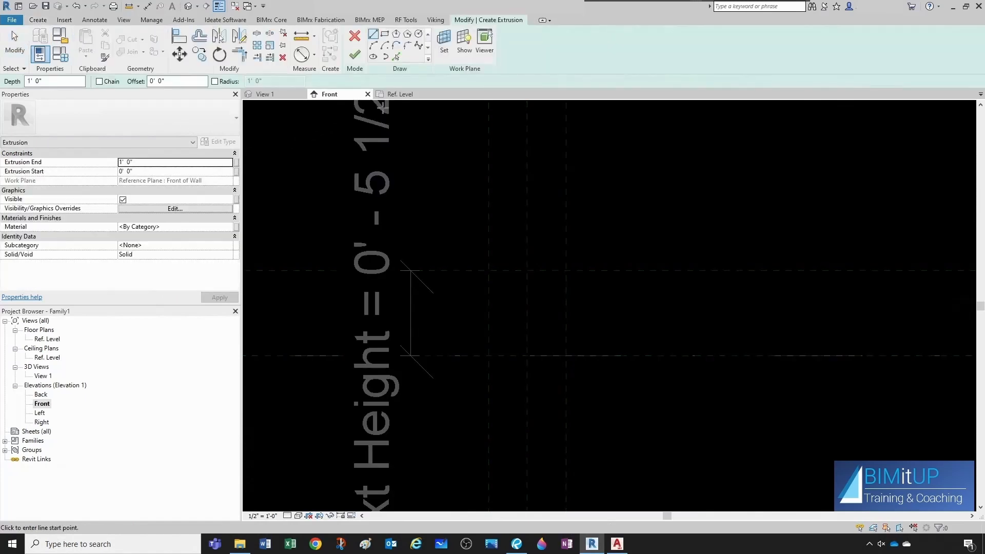
pyautogui.click(445, 46)
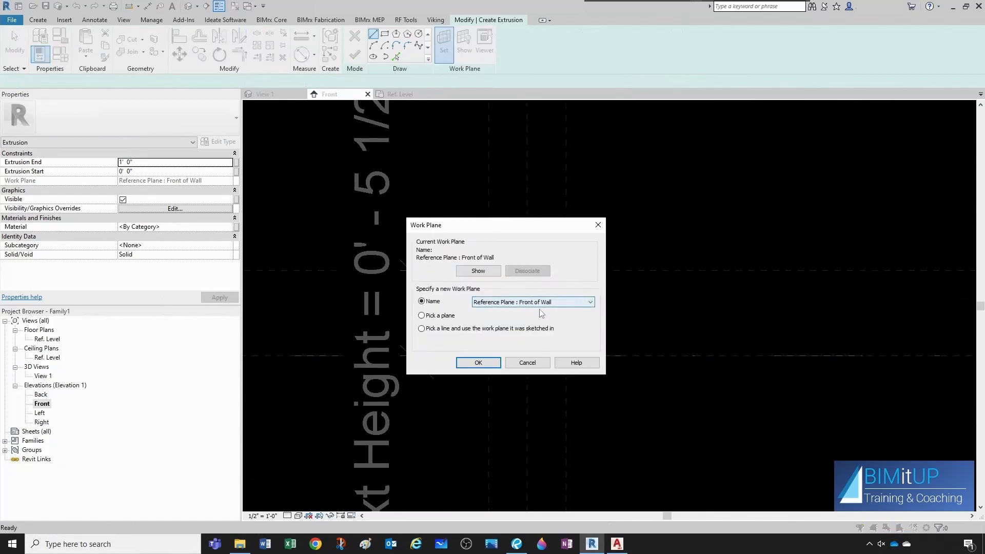
pyautogui.click(479, 363)
# Pick the four plate reference planes as sketch lines for the extrusion profile.
pyautogui.scroll(4, 526, 325)
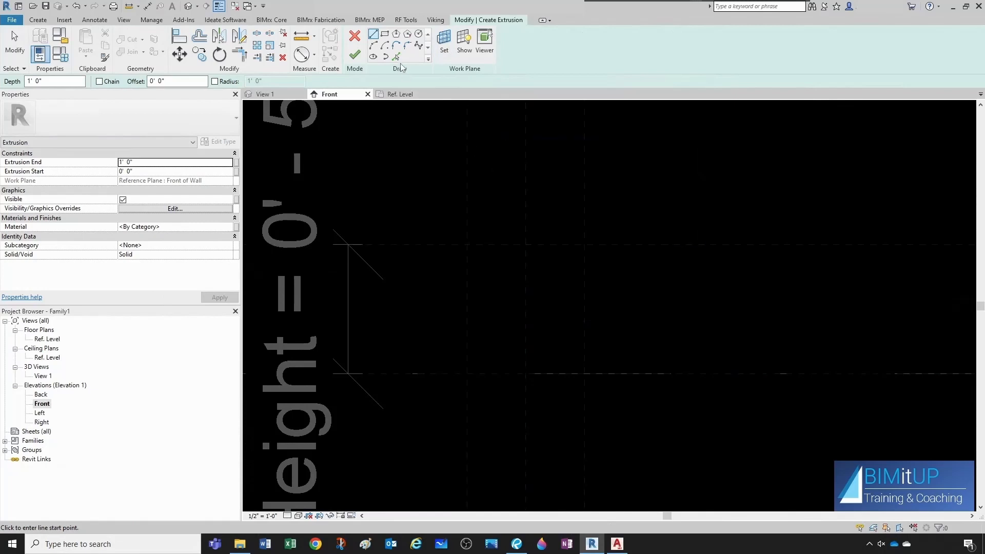
pyautogui.click(396, 57)
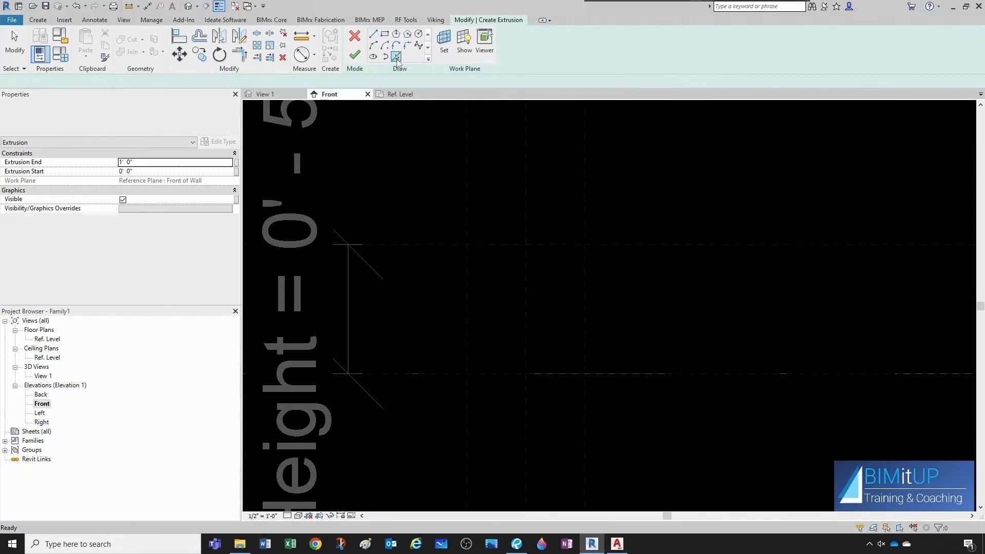
pyautogui.click(543, 366)
pyautogui.click(586, 334)
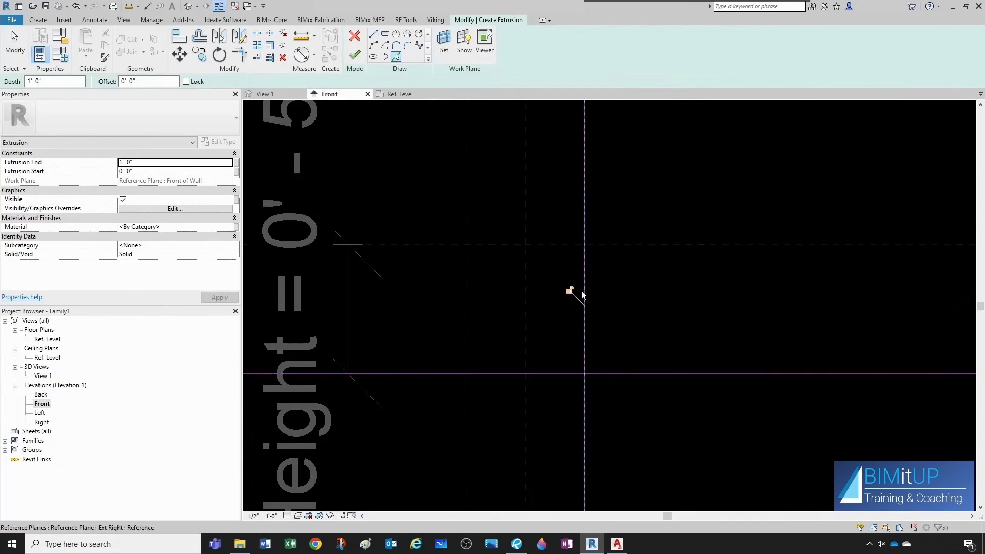
pyautogui.click(560, 245)
pyautogui.click(469, 291)
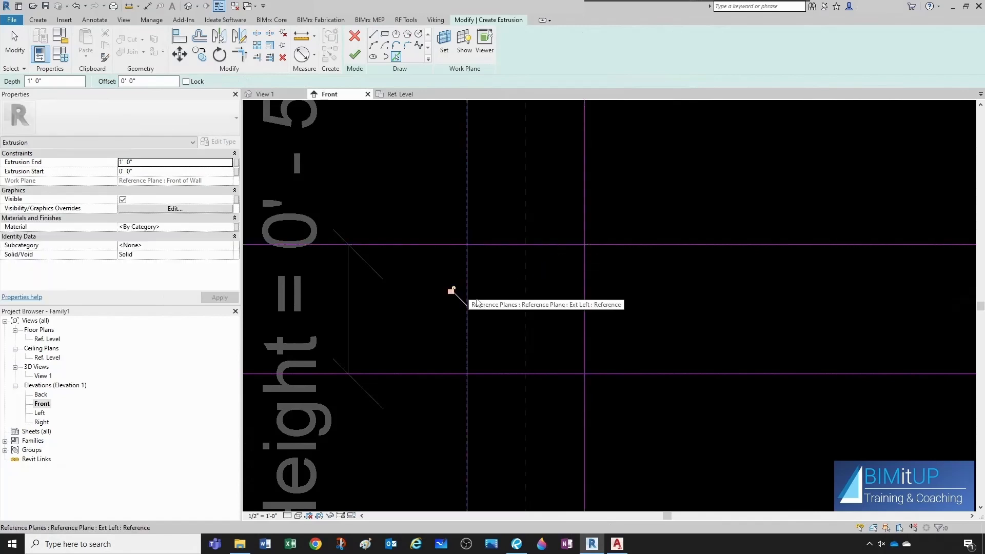
pyautogui.press('Escape')
pyautogui.scroll(1, 506, 297)
# Trim the picked lines at each corner into a closed rectangle.
pyautogui.press('t')
pyautogui.press('r')
pyautogui.click(598, 252)
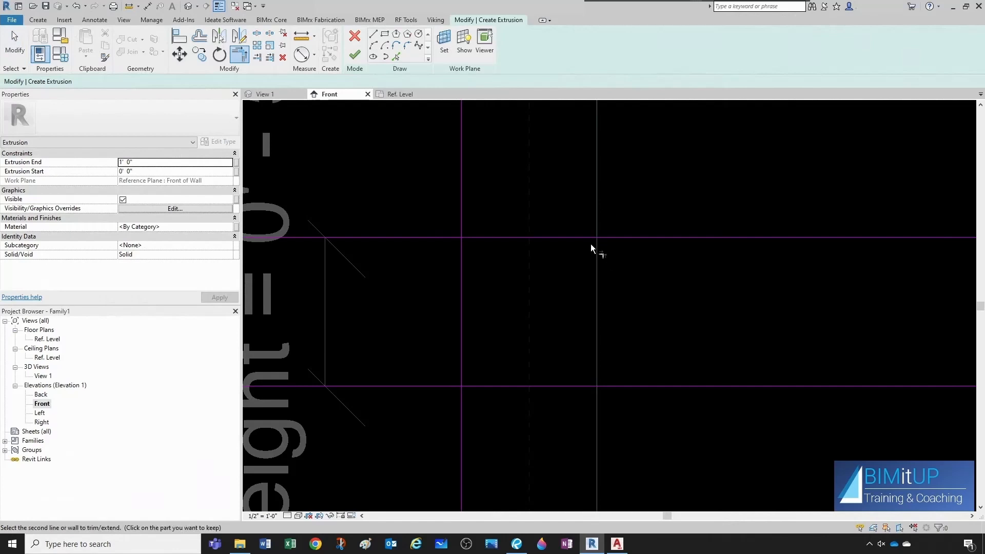
pyautogui.click(589, 239)
pyautogui.click(475, 239)
pyautogui.click(461, 252)
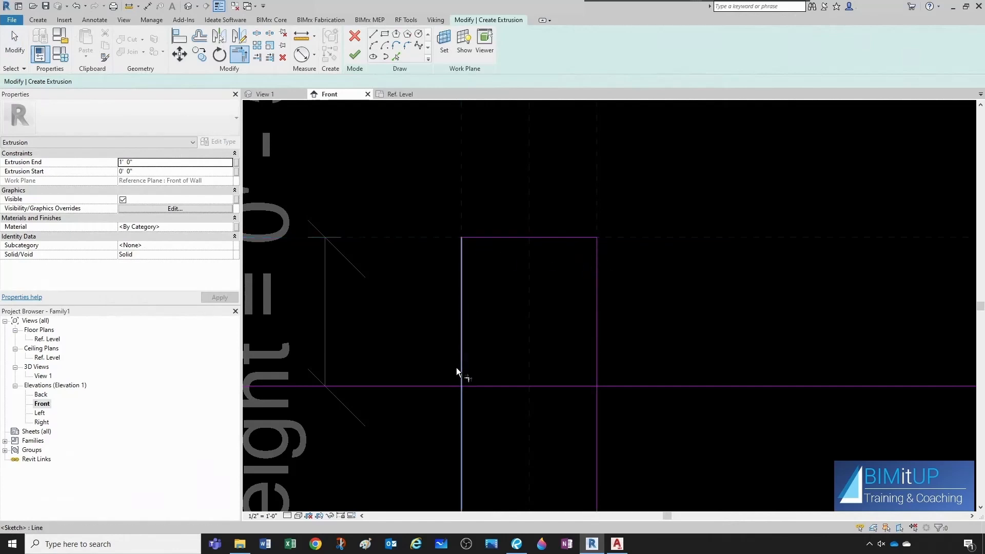
pyautogui.click(464, 373)
pyautogui.click(468, 386)
pyautogui.click(584, 386)
pyautogui.click(598, 376)
pyautogui.scroll(-1, 537, 350)
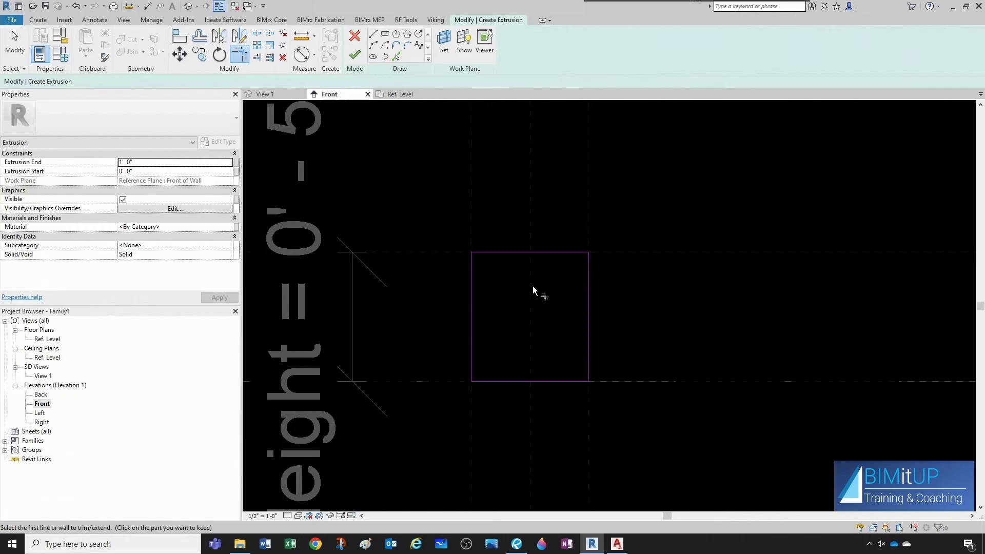
pyautogui.press('Escape')
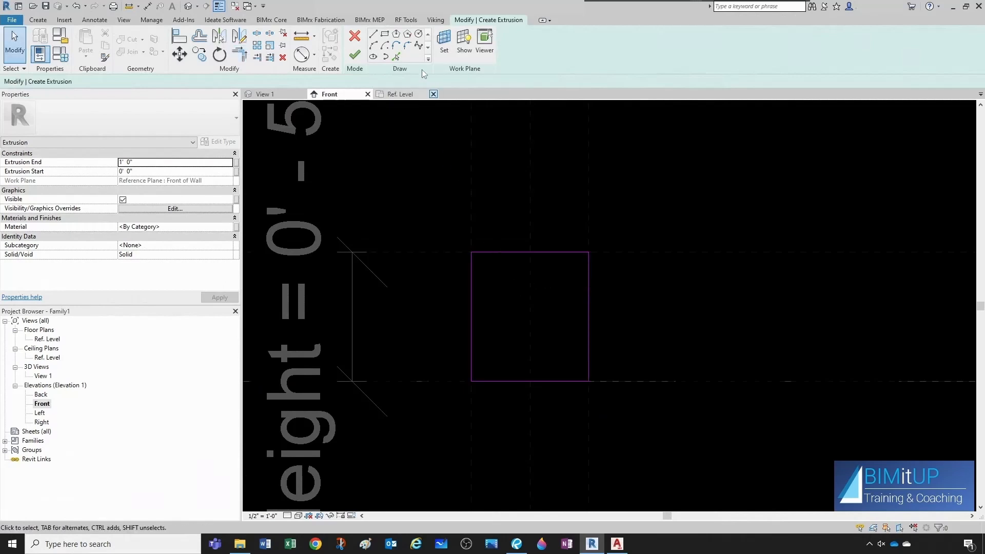
# Fillet the rectangle's top-left corner with a 1/2" radius arc.
pyautogui.click(408, 46)
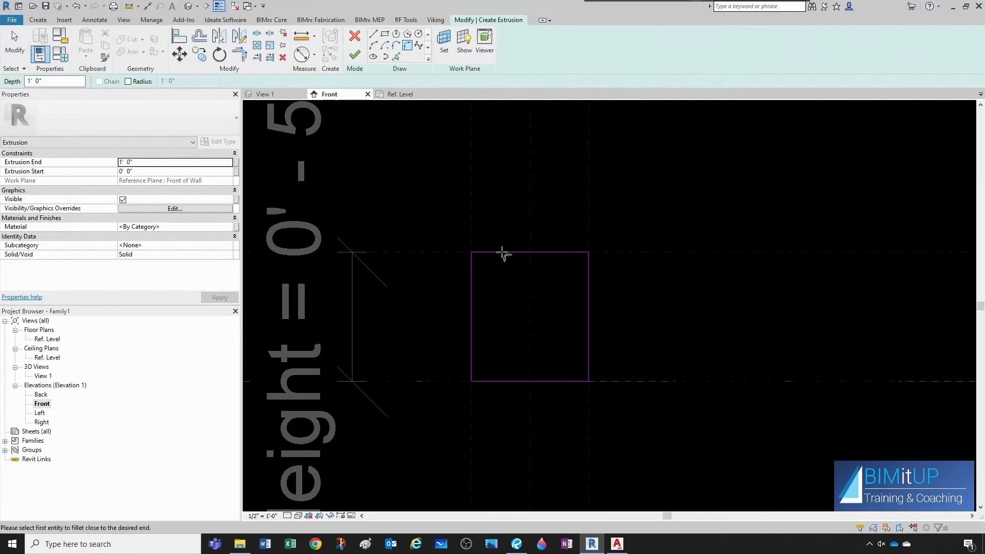
pyautogui.scroll(1, 503, 278)
pyautogui.scroll(1, 503, 278)
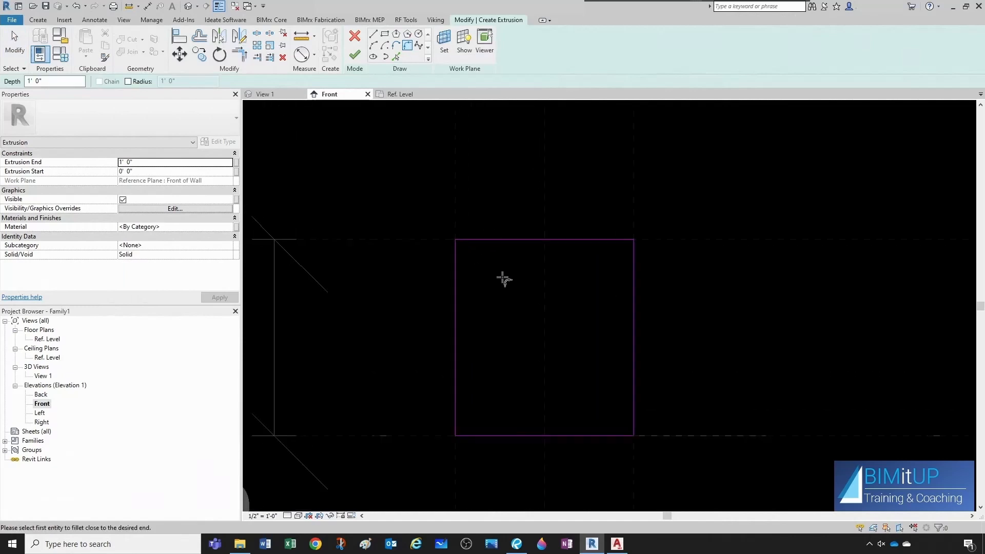
pyautogui.click(468, 240)
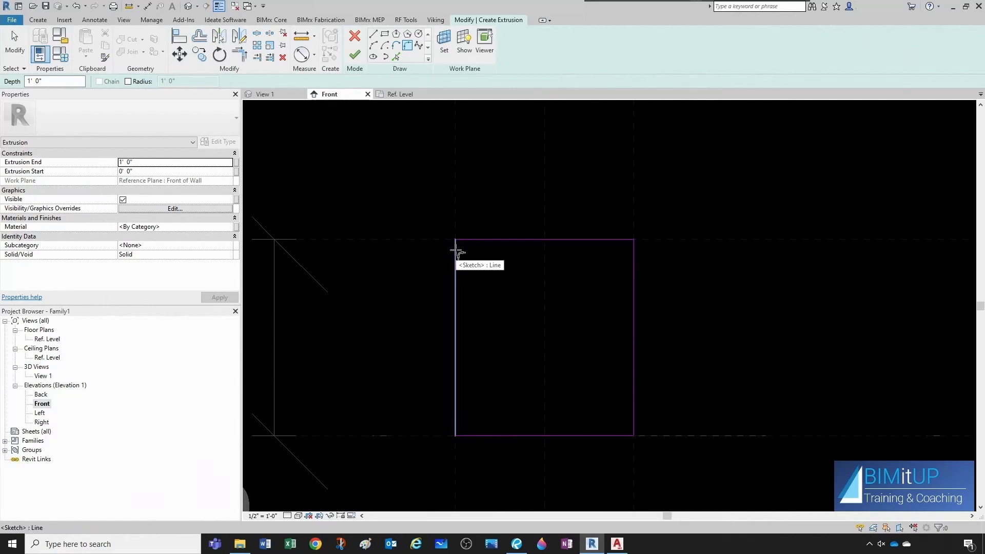
pyautogui.click(456, 248)
pyautogui.scroll(3, 458, 249)
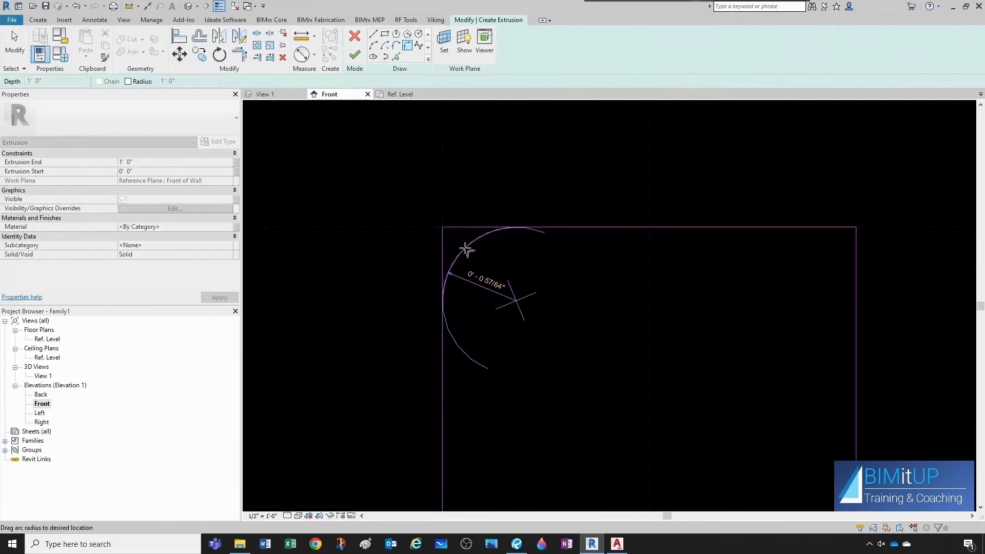
pyautogui.scroll(1, 465, 249)
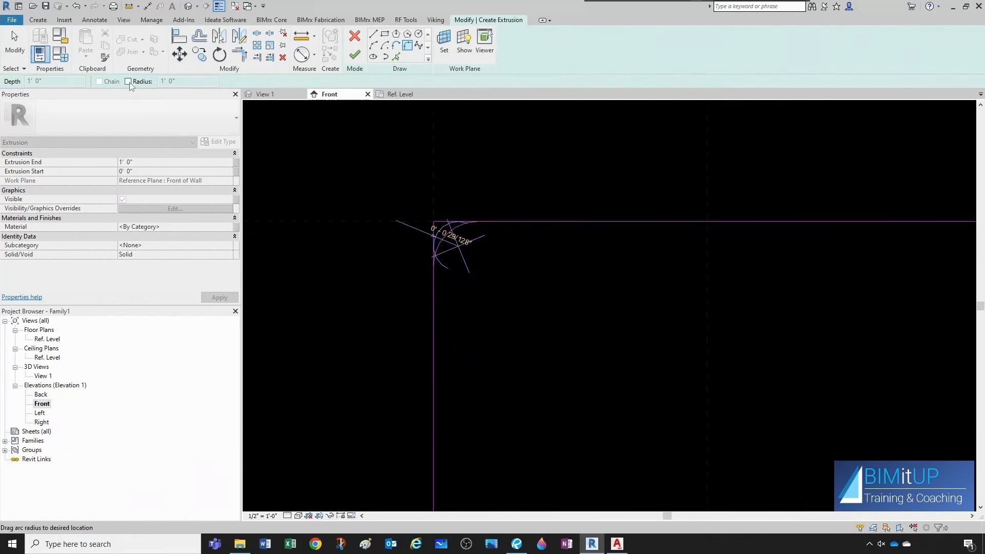
pyautogui.click(128, 81)
pyautogui.press('Tab')
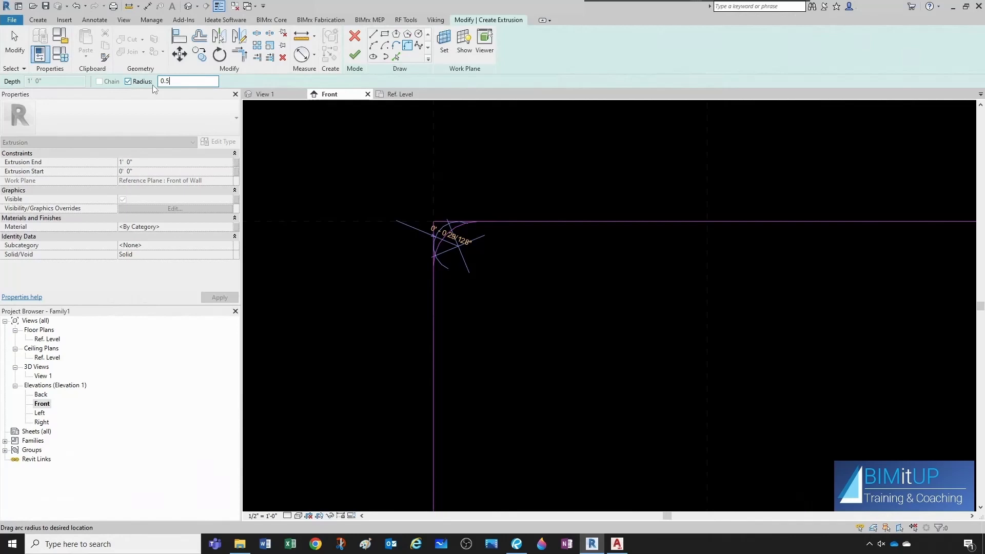
pyautogui.press('Return')
pyautogui.click(331, 179)
# Fillet the remaining three corners of the rectangle with the same 1/2" radius.
pyautogui.scroll(-3, 455, 211)
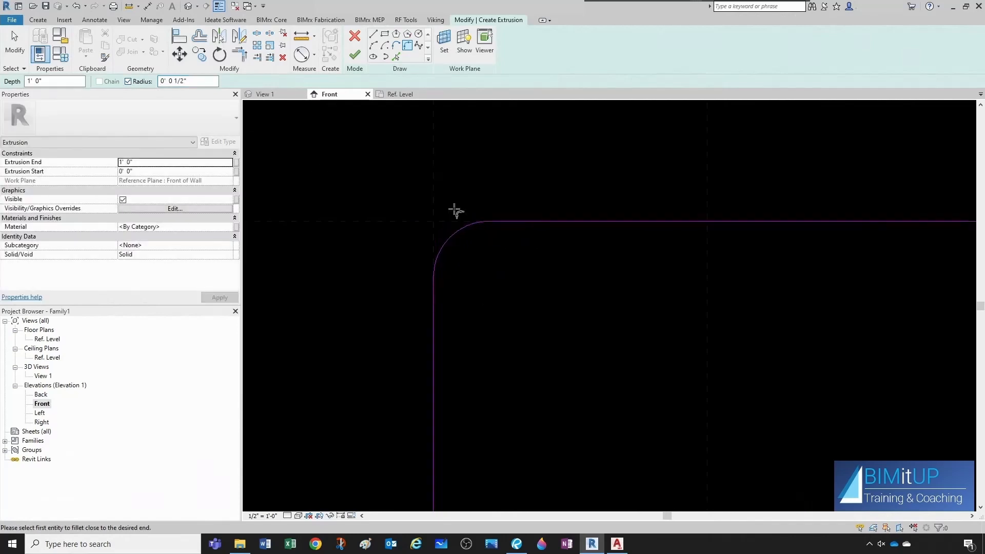
pyautogui.scroll(2, 660, 231)
pyautogui.click(672, 199)
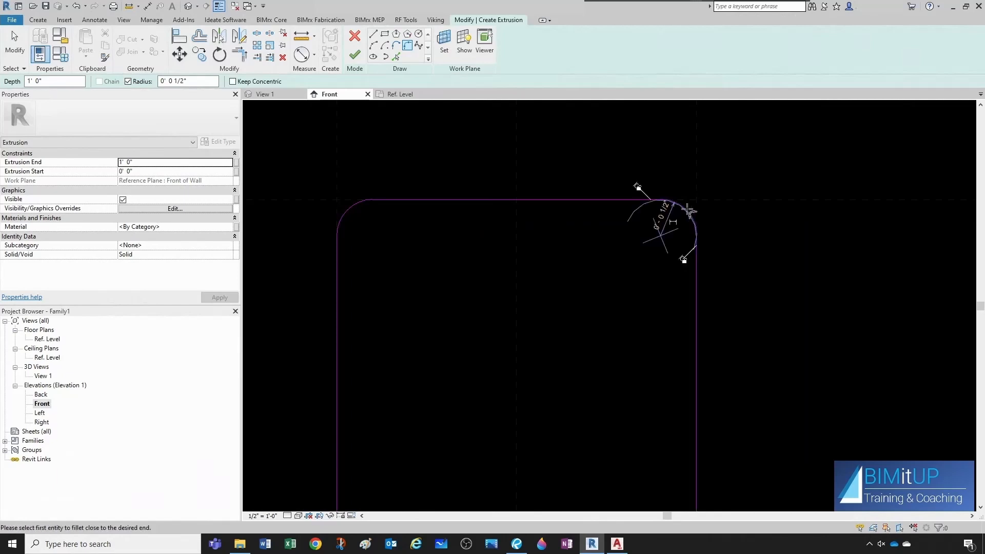
pyautogui.scroll(-3, 652, 229)
pyautogui.moveTo(649, 341); pyautogui.dragTo(613, 236, button='middle')
pyautogui.scroll(2, 630, 358)
pyautogui.click(636, 369)
pyautogui.scroll(-2, 581, 349)
pyautogui.scroll(2, 380, 345)
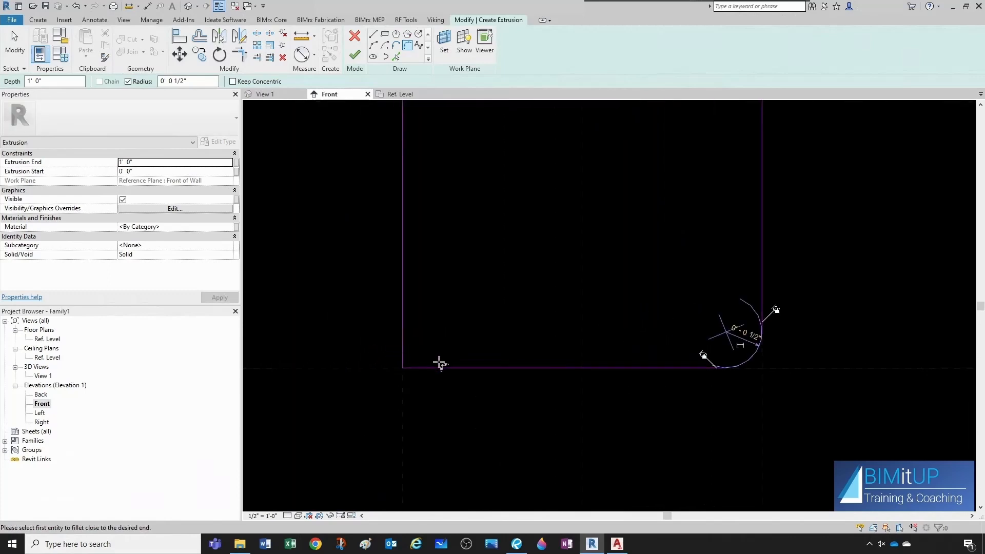
pyautogui.click(405, 345)
pyautogui.press('Escape')
pyautogui.scroll(-3, 518, 312)
pyautogui.moveTo(520, 278); pyautogui.dragTo(509, 309, button='middle')
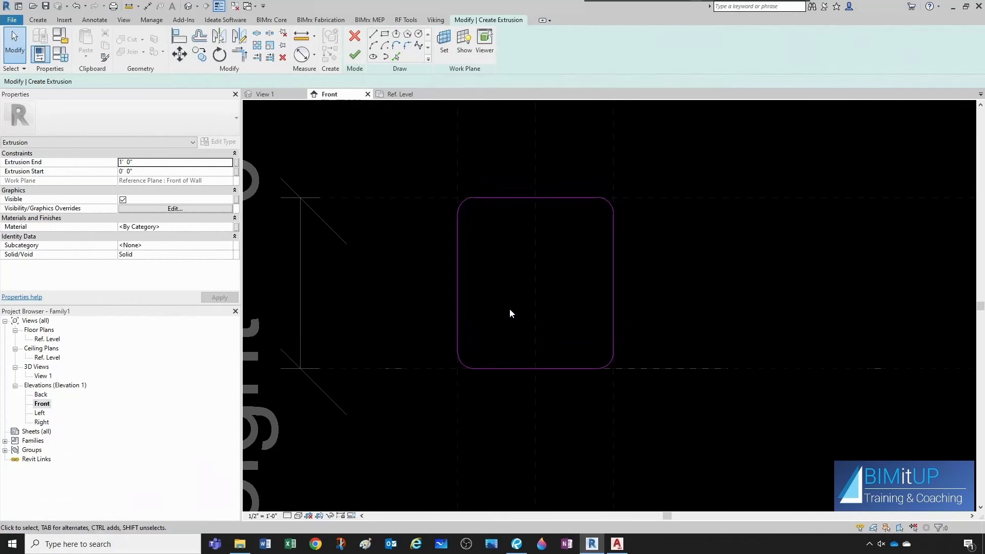
# Finish the extrusion and inspect the rounded outlet plate in the 3D view.
pyautogui.click(355, 57)
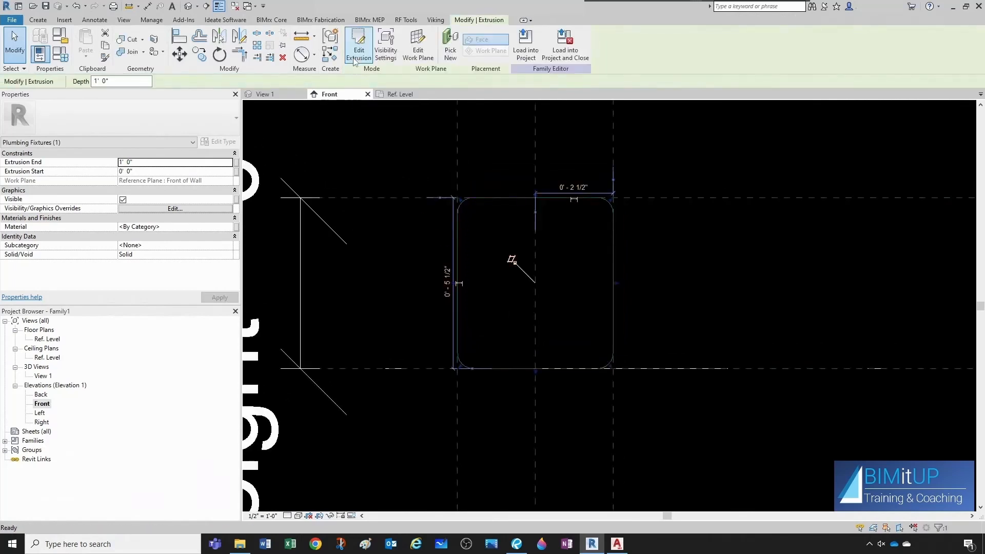
pyautogui.click(413, 248)
pyautogui.click(278, 95)
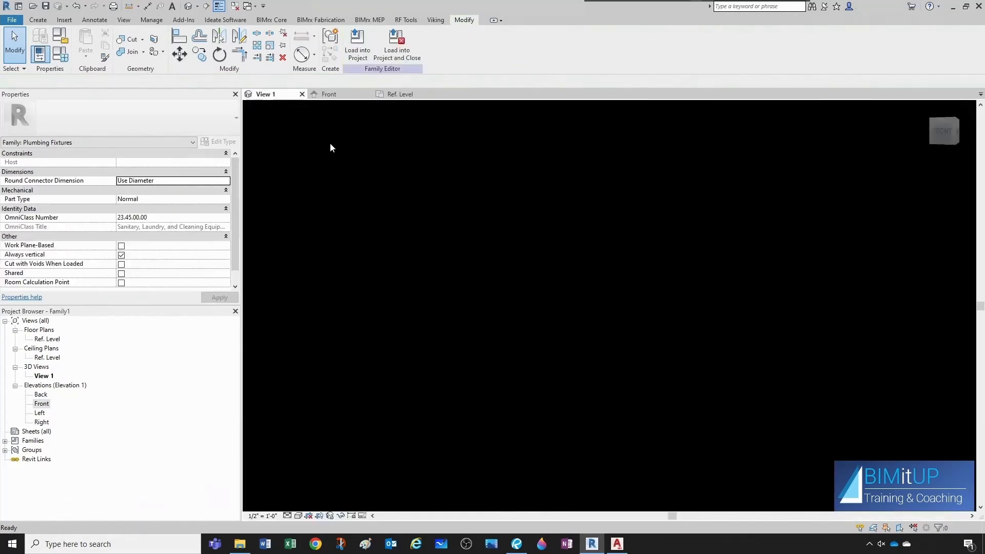
pyautogui.scroll(-2, 575, 310)
pyautogui.keyDown('shift'); pyautogui.moveTo(575, 310); pyautogui.dragTo(552, 346, button='middle'); pyautogui.keyUp('shift')
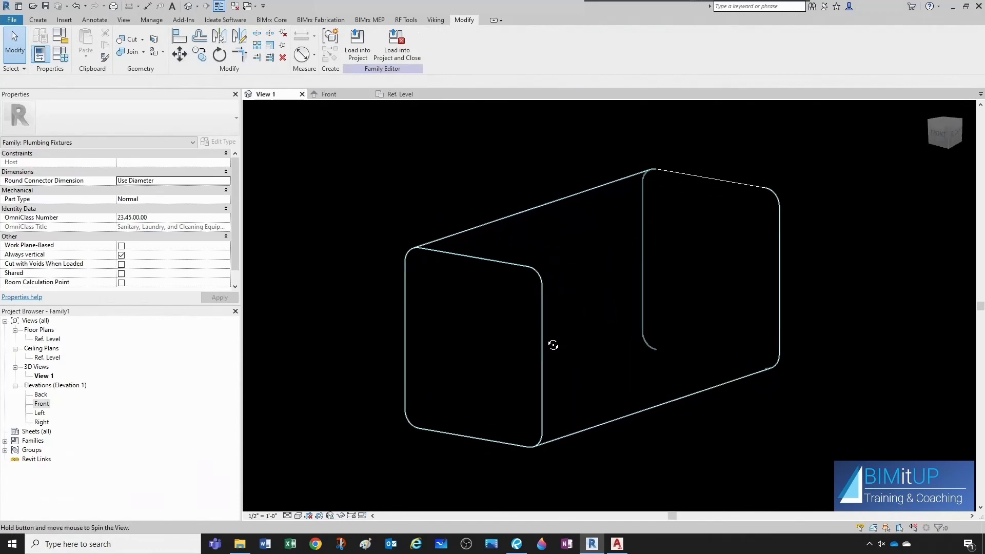
pyautogui.scroll(-4, 666, 282)
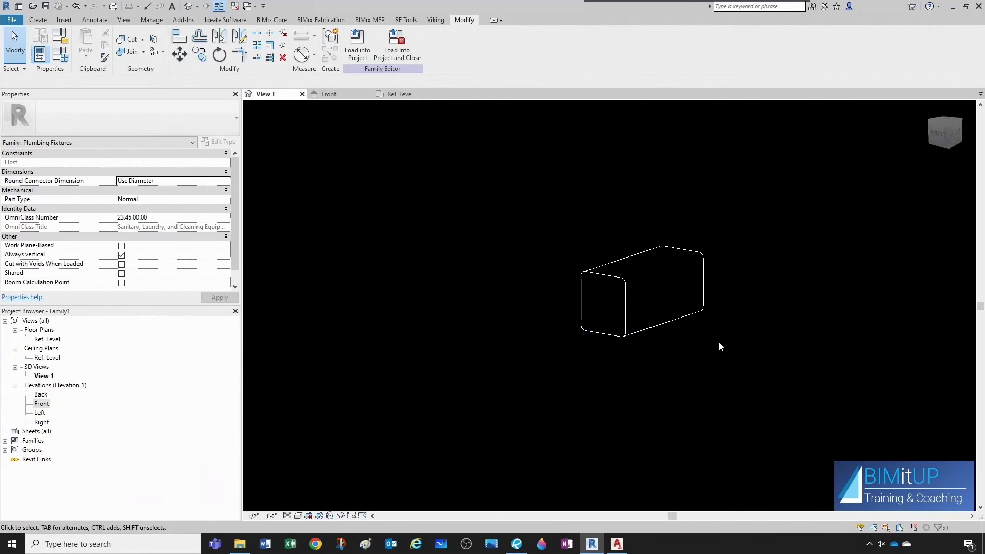
pyautogui.scroll(1, 688, 316)
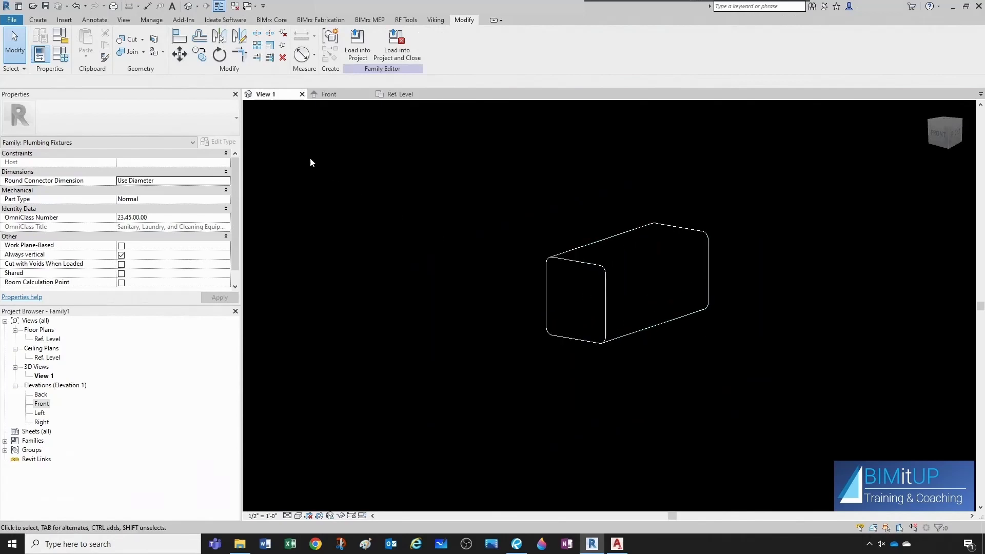
pyautogui.click(38, 20)
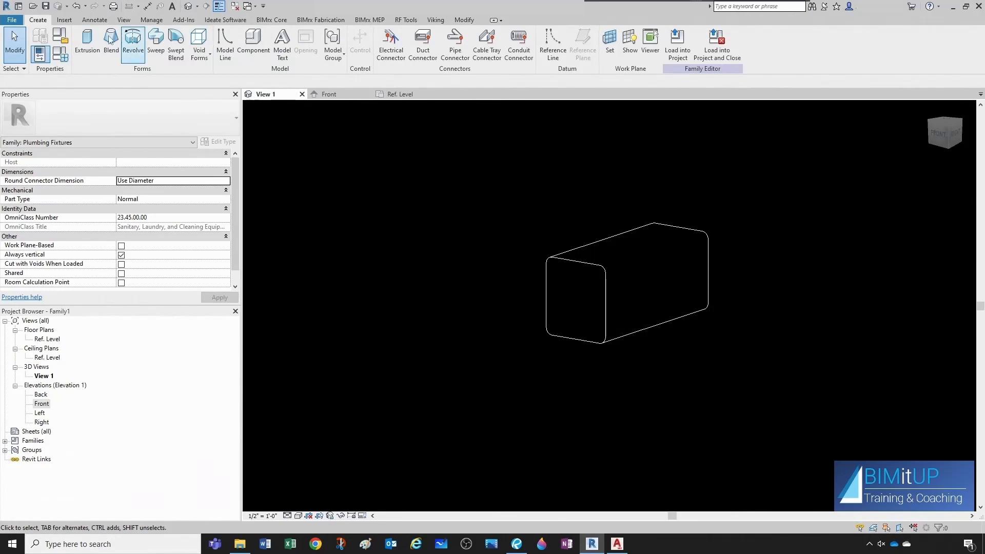
# Reopen the extrusion sketch and copy its rounded rectangle lines to the clipboard.
pyautogui.click(81, 9)
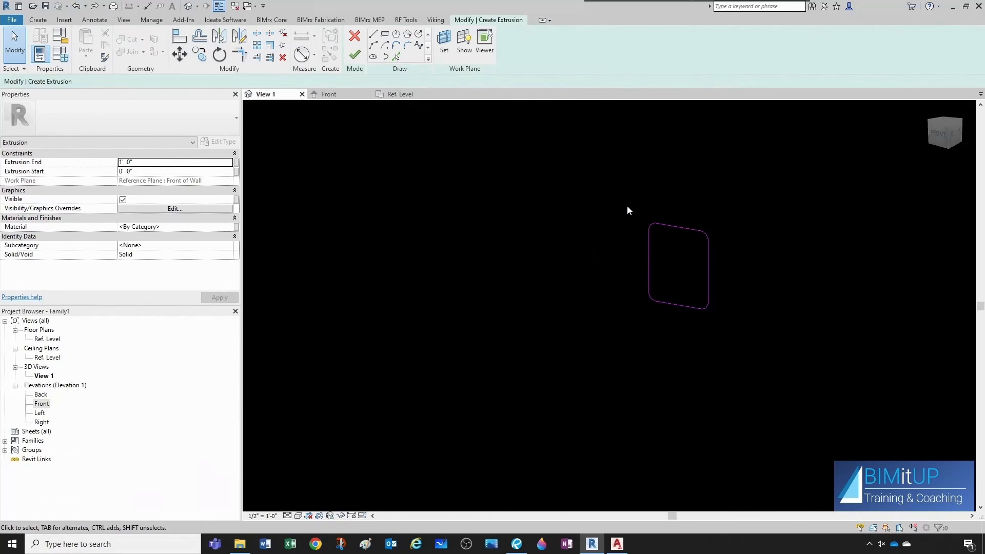
pyautogui.moveTo(627, 205); pyautogui.dragTo(734, 333)
pyautogui.moveTo(598, 185)
pyautogui.mouseDown()
pyautogui.moveTo(725, 303)
pyautogui.moveTo(745, 342)
pyautogui.mouseUp()
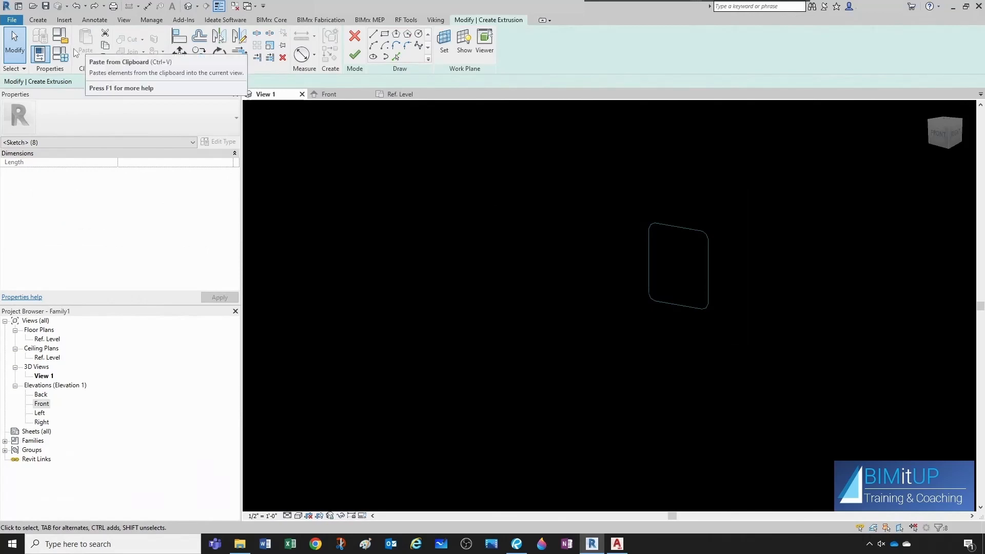
pyautogui.click(106, 47)
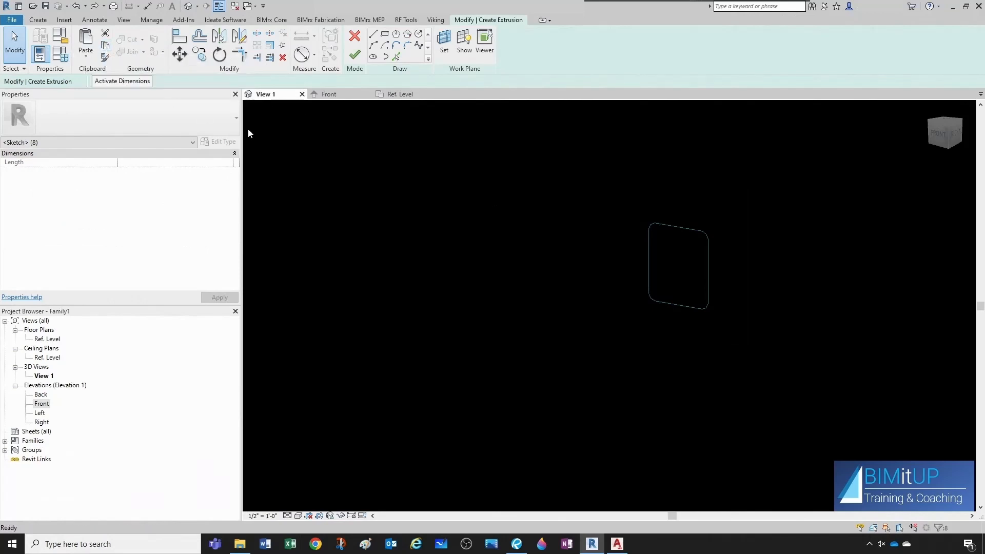
# Discard the extrusion sketch entirely.
pyautogui.click(355, 35)
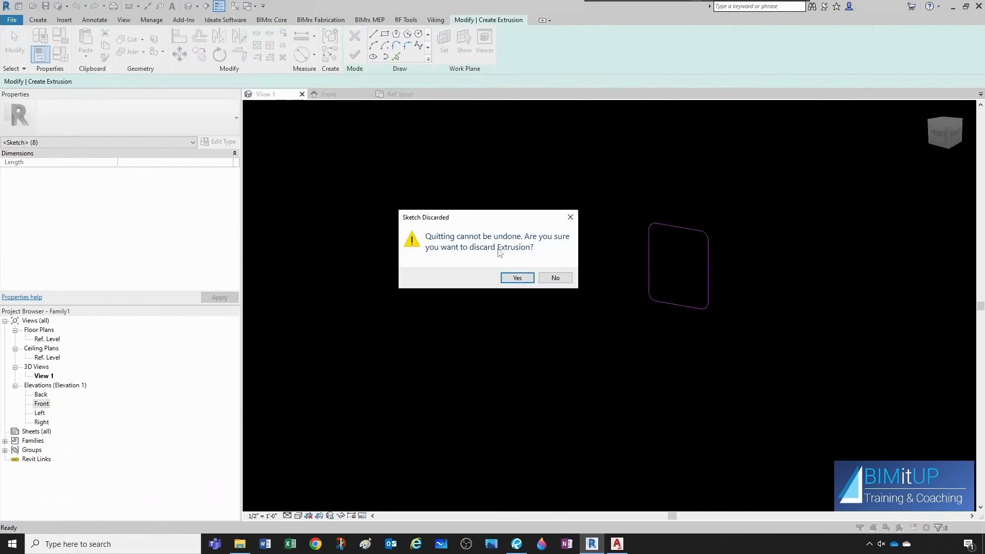
pyautogui.click(527, 280)
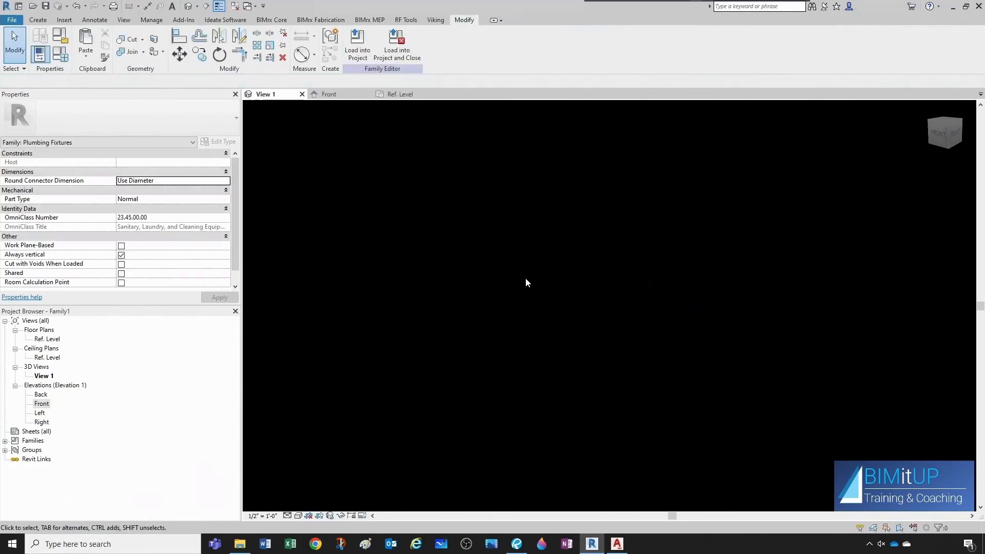
# Start a Blend in the Front elevation, keeping Reference Plane : Front of Wall as its work plane.
pyautogui.click(341, 95)
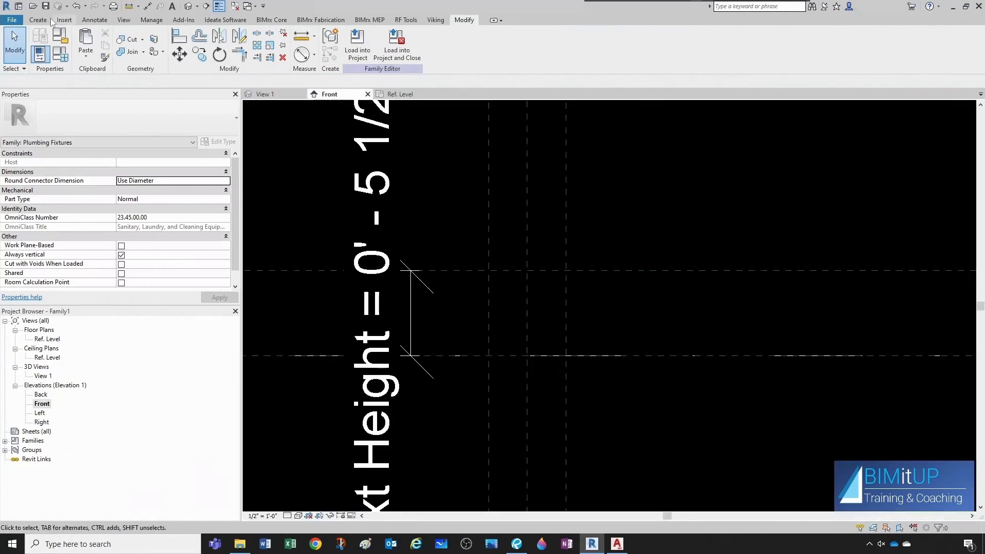
pyautogui.click(34, 20)
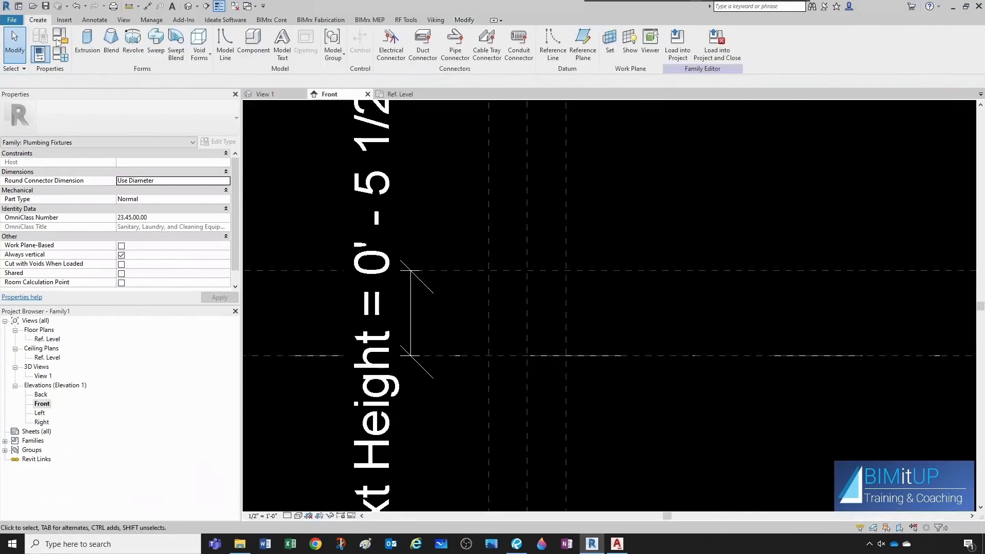
pyautogui.click(111, 41)
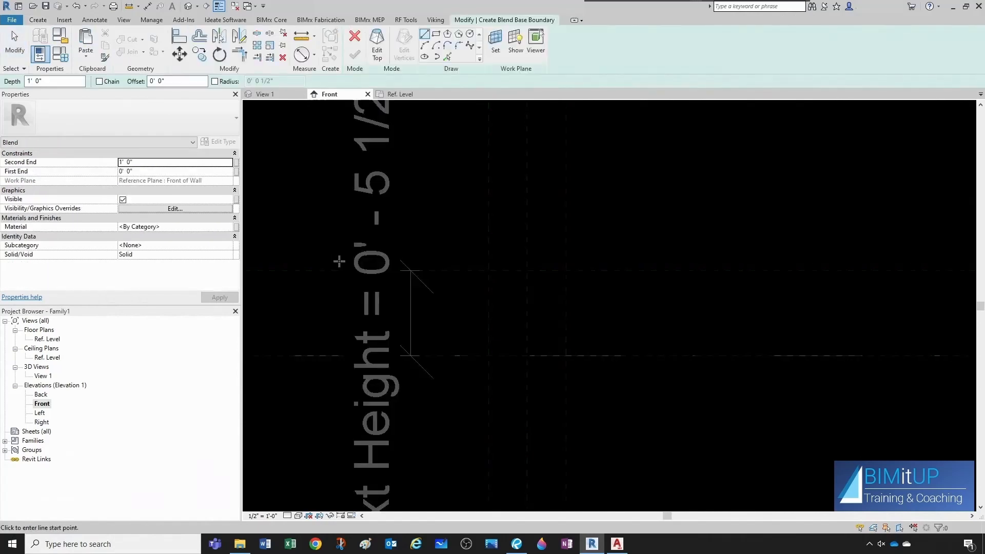
pyautogui.click(495, 51)
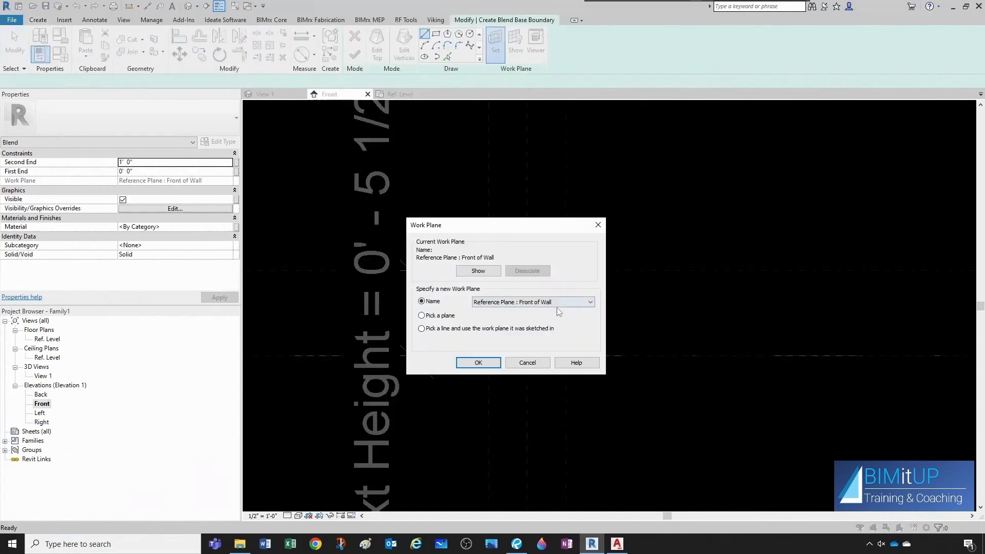
pyautogui.click(479, 363)
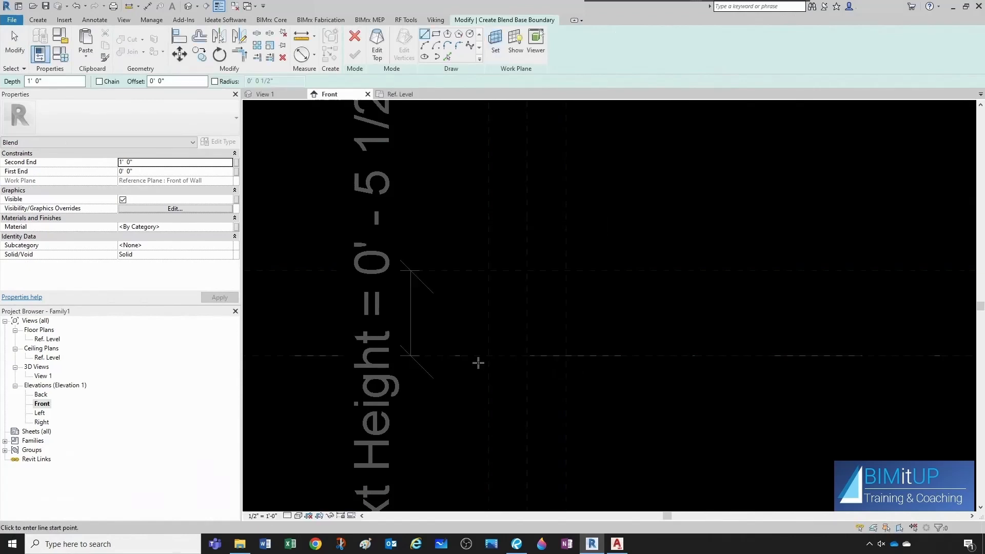
# Paste the copied rounded rectangle as the blend base, placed at the level and Ext Left reference plane intersection.
pyautogui.click(86, 56)
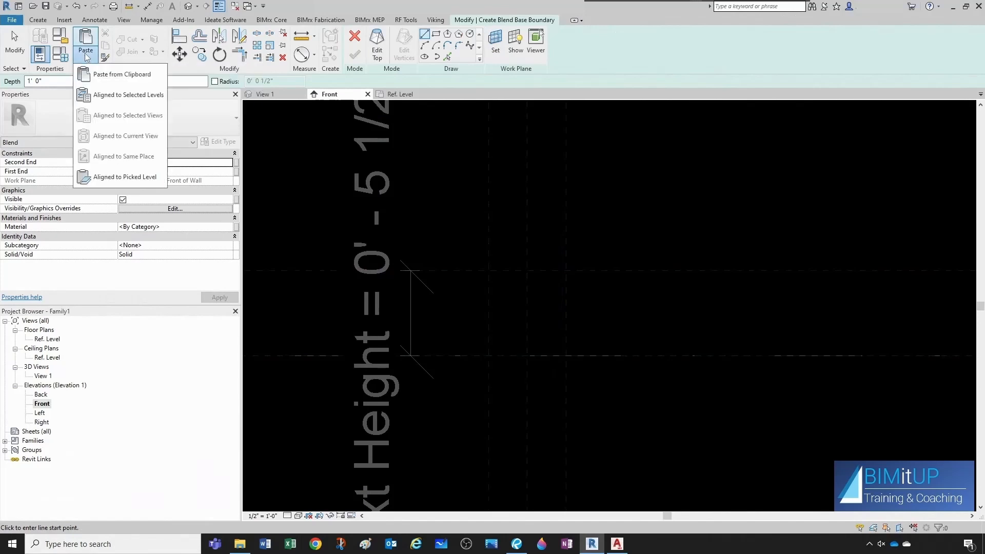
pyautogui.click(121, 73)
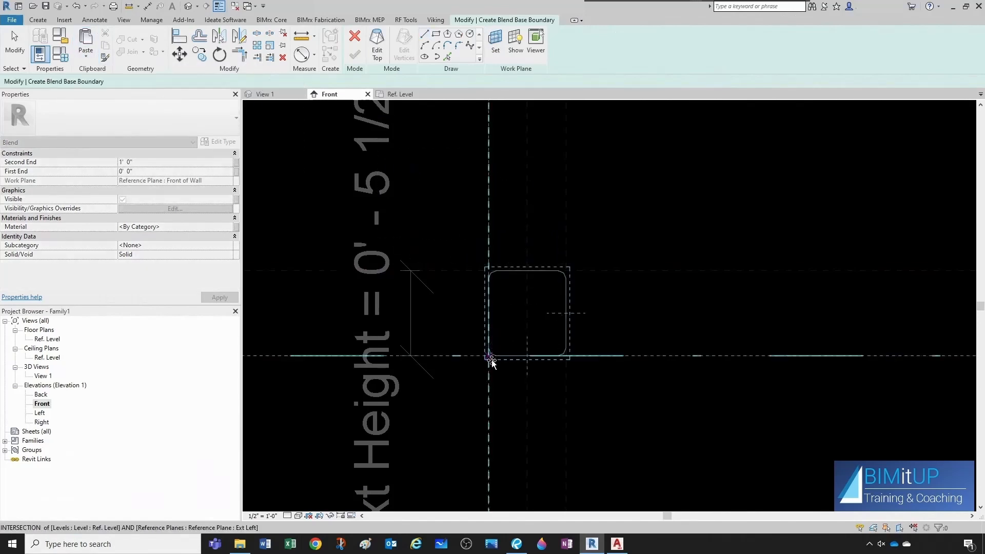
pyautogui.scroll(1, 491, 361)
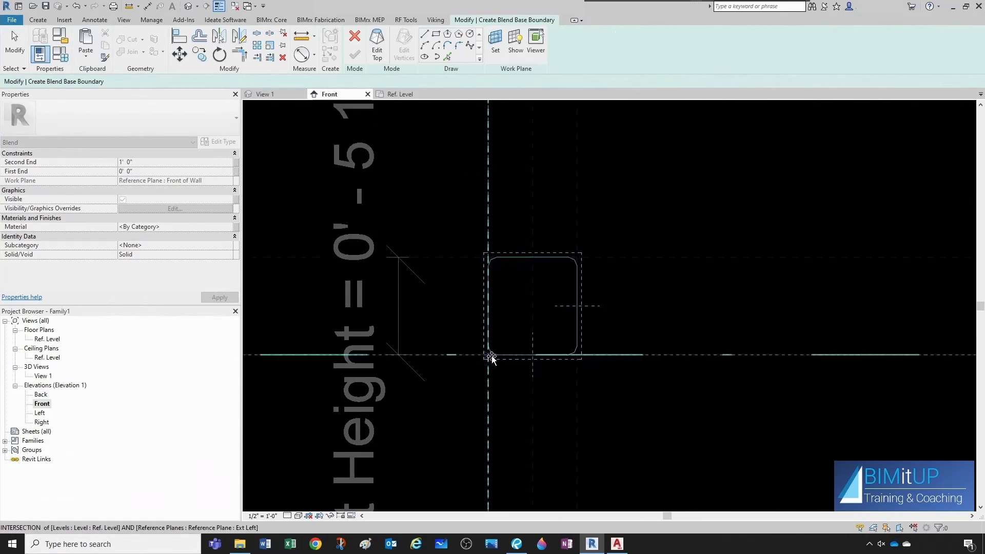
pyautogui.click(491, 357)
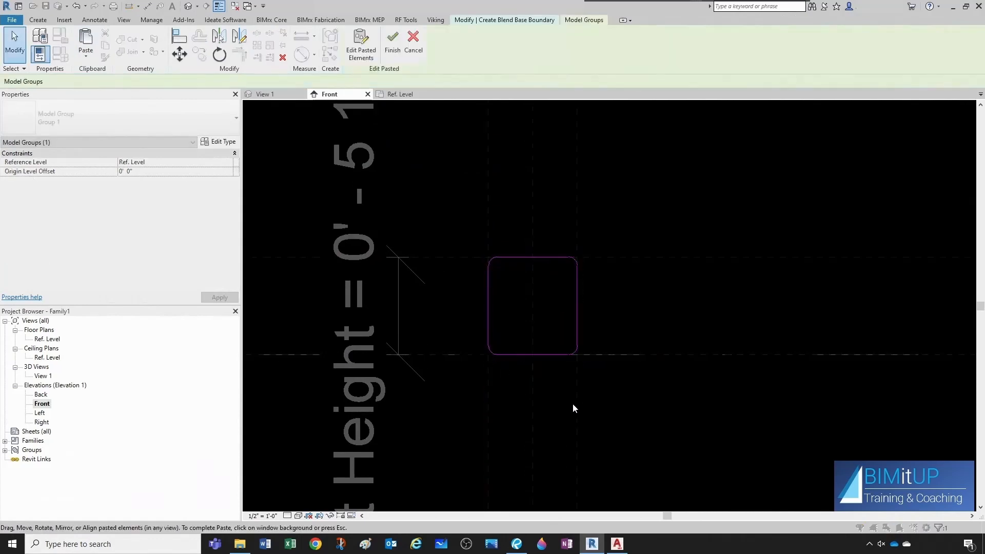
pyautogui.scroll(1, 616, 304)
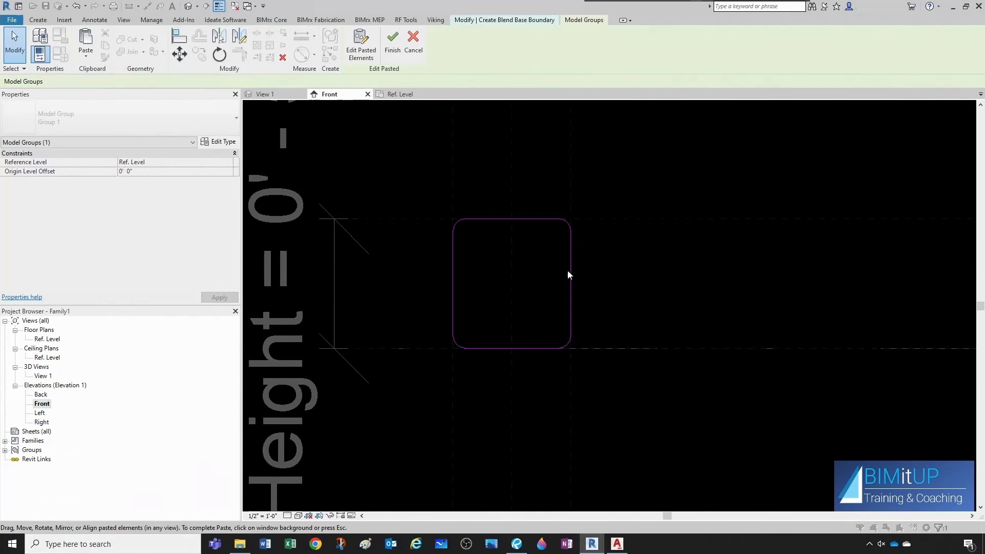
pyautogui.click(520, 264)
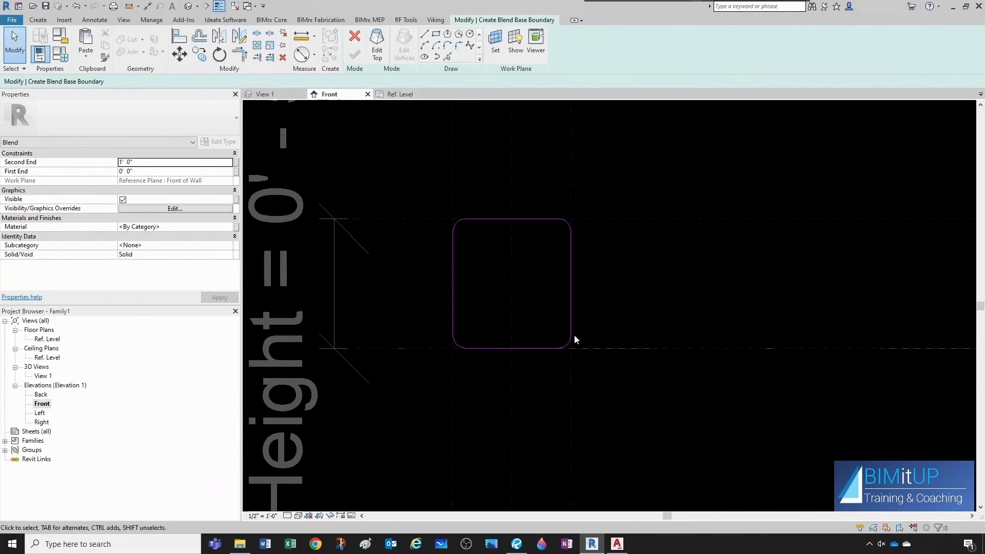
# Switch to editing the blend top and set its work plane to Reference Plane : Front of Plate.
pyautogui.click(382, 53)
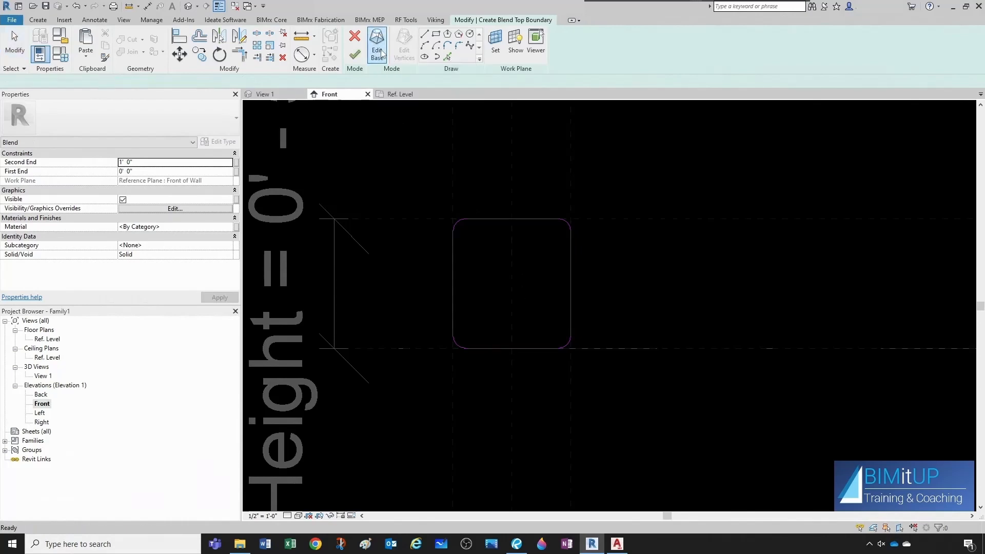
pyautogui.click(494, 51)
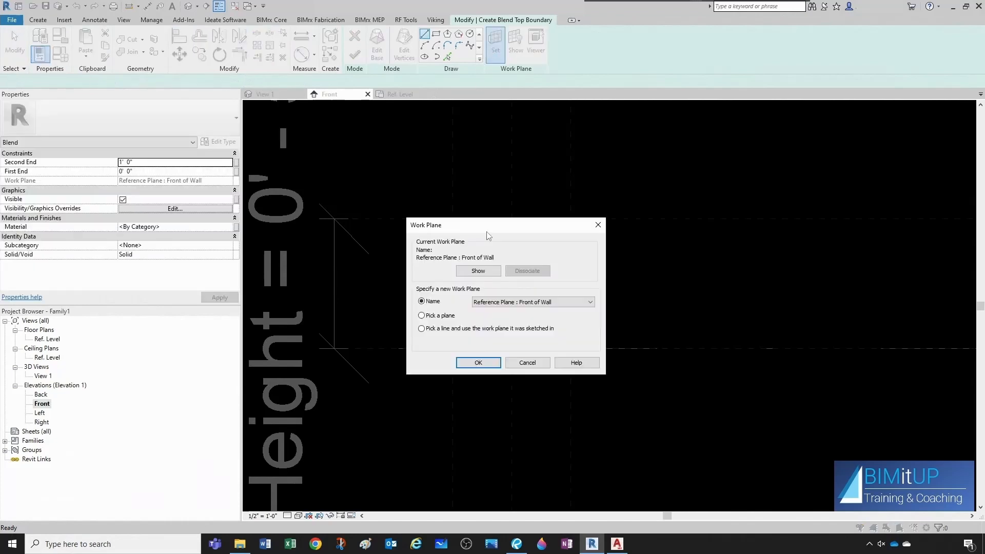
pyautogui.click(529, 302)
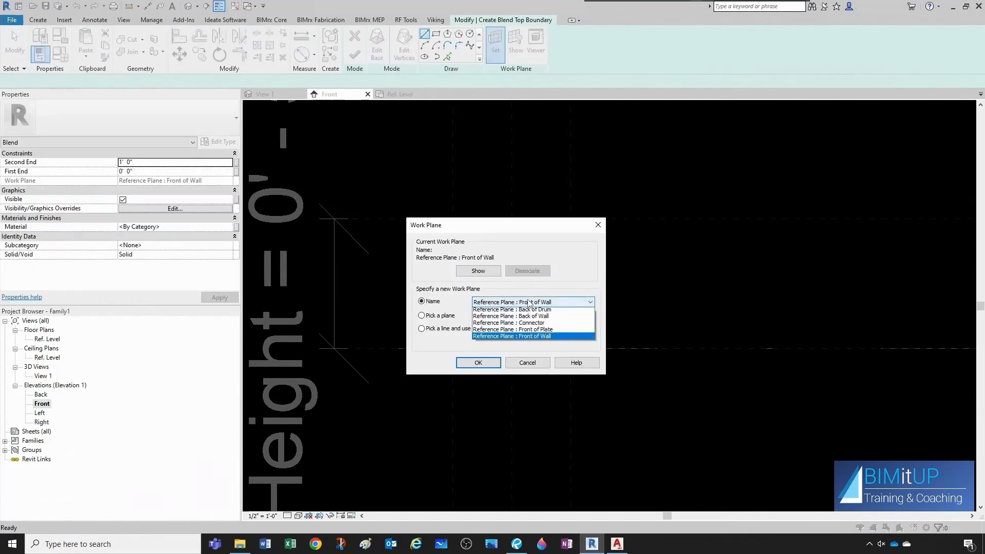
pyautogui.click(542, 333)
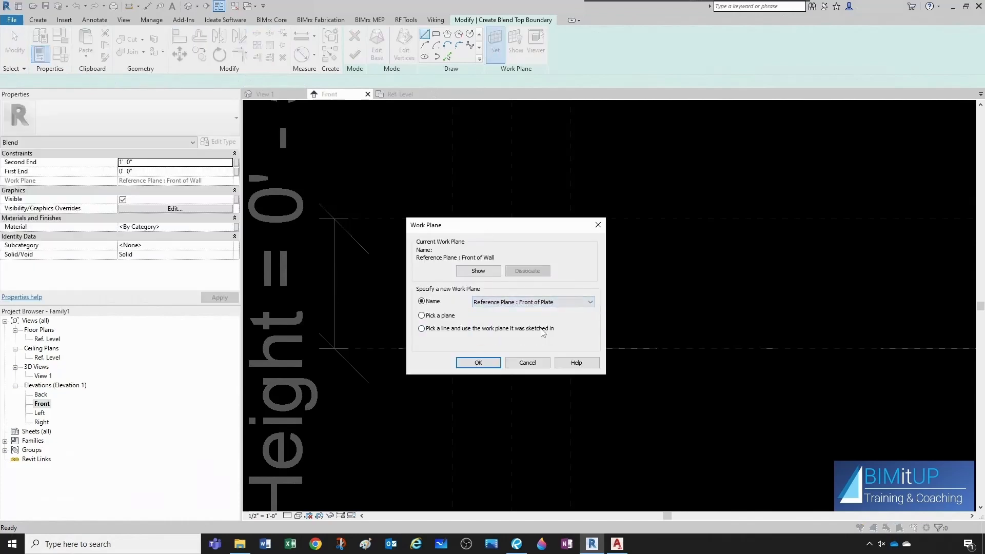
pyautogui.click(490, 364)
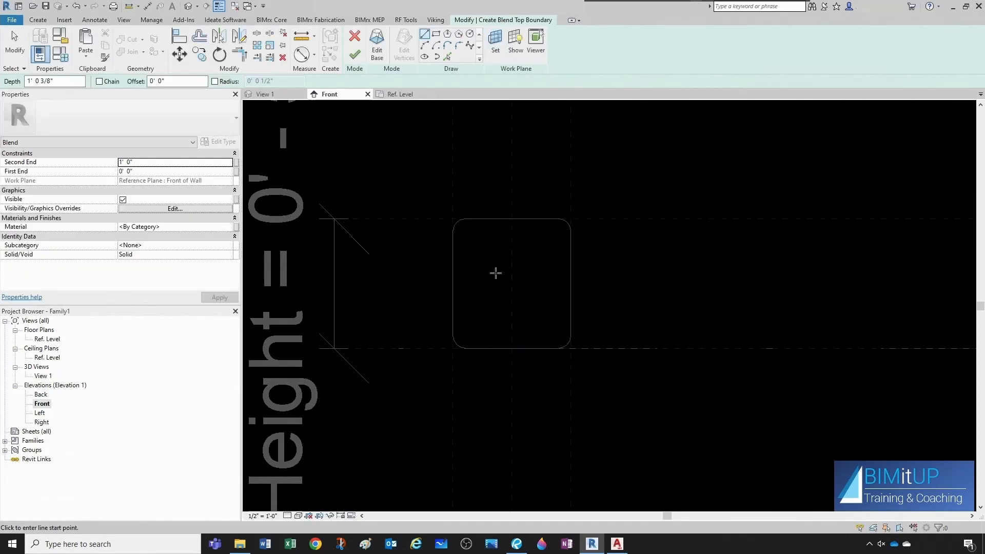
# Pick the vertical center reference plane twice with a 1" offset, creating lines on either side of it.
pyautogui.scroll(2, 495, 273)
pyautogui.press('p')
pyautogui.press('l')
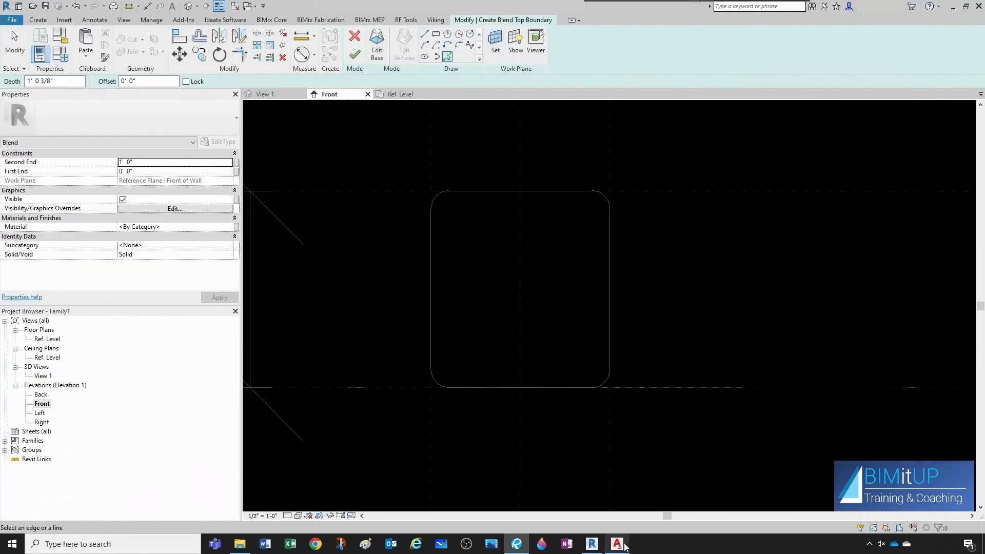
pyautogui.moveTo(624, 544)
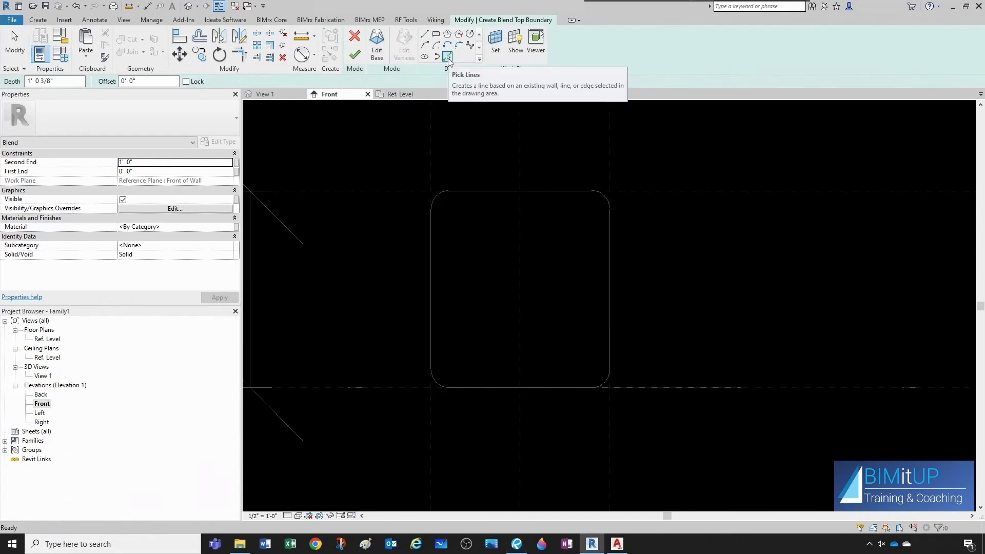
pyautogui.click(146, 81)
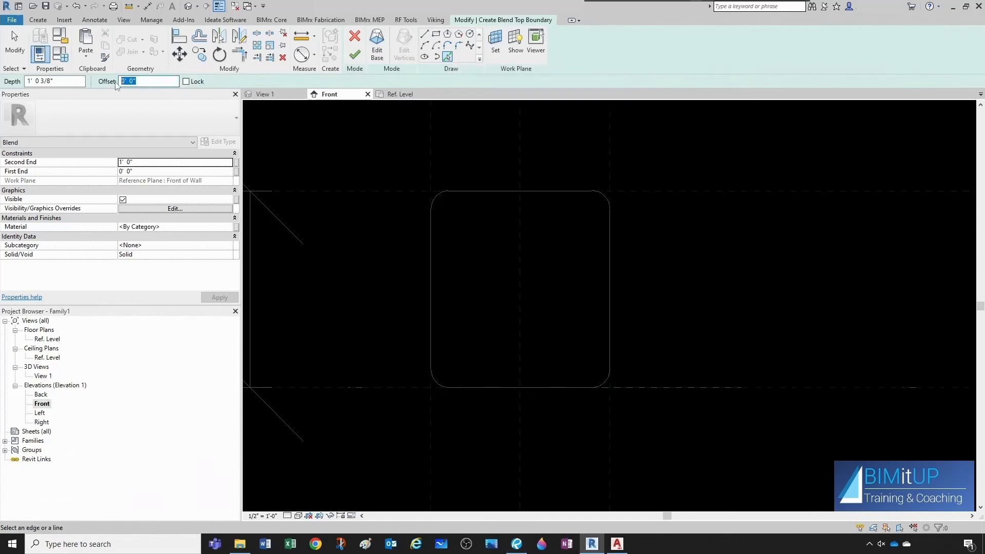
pyautogui.write('1')
pyautogui.click(518, 290)
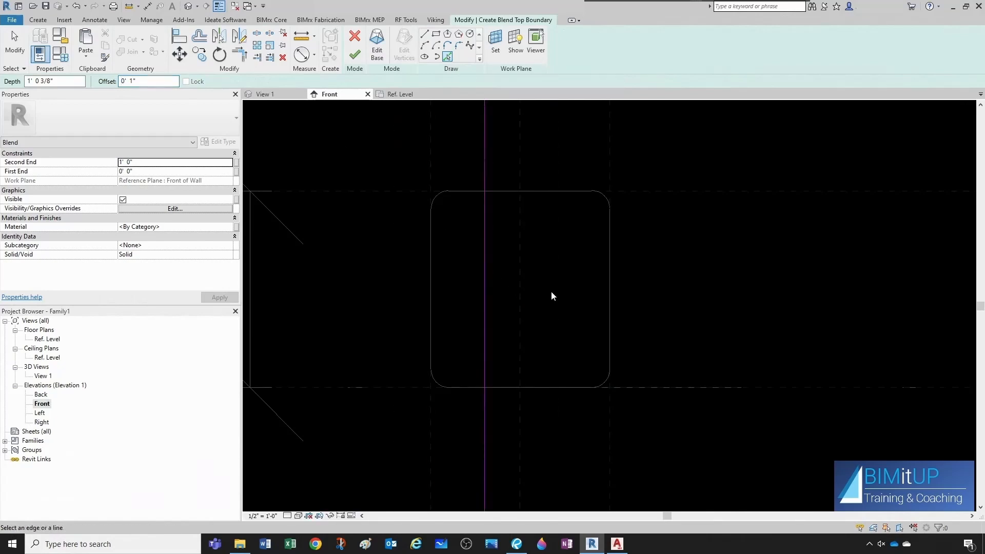
pyautogui.click(522, 290)
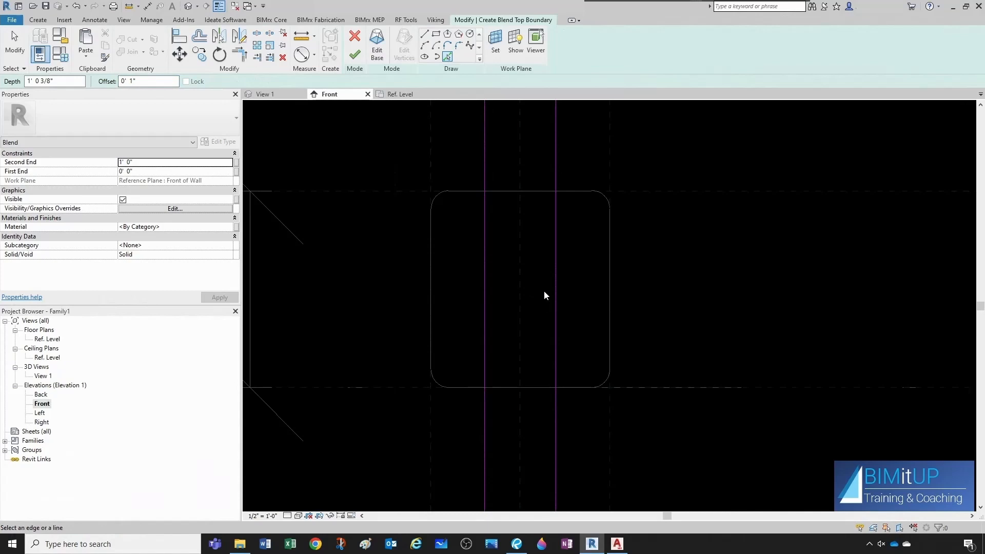
pyautogui.press('Escape')
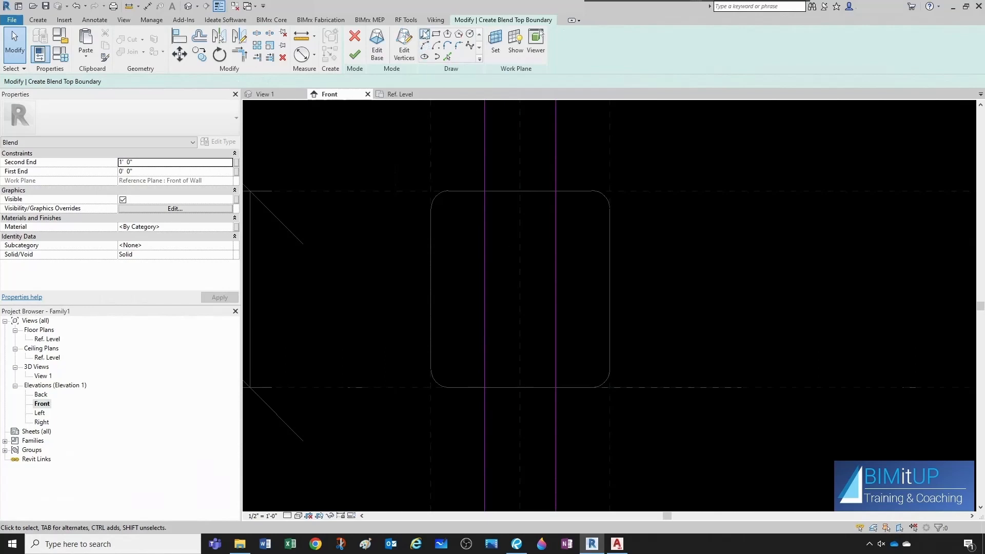
# Dimension the distance between the two new vertical top-profile lines.
pyautogui.click(147, 6)
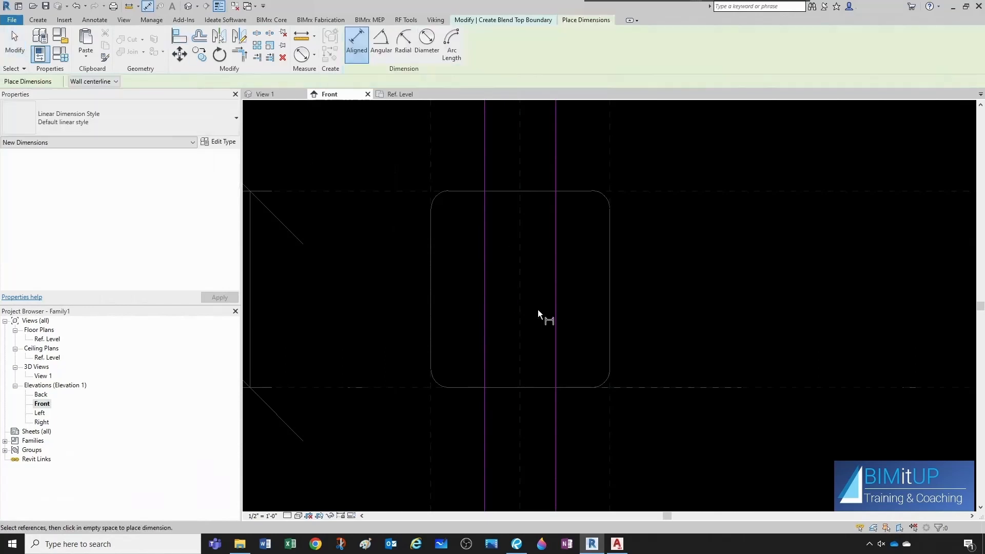
pyautogui.click(556, 298)
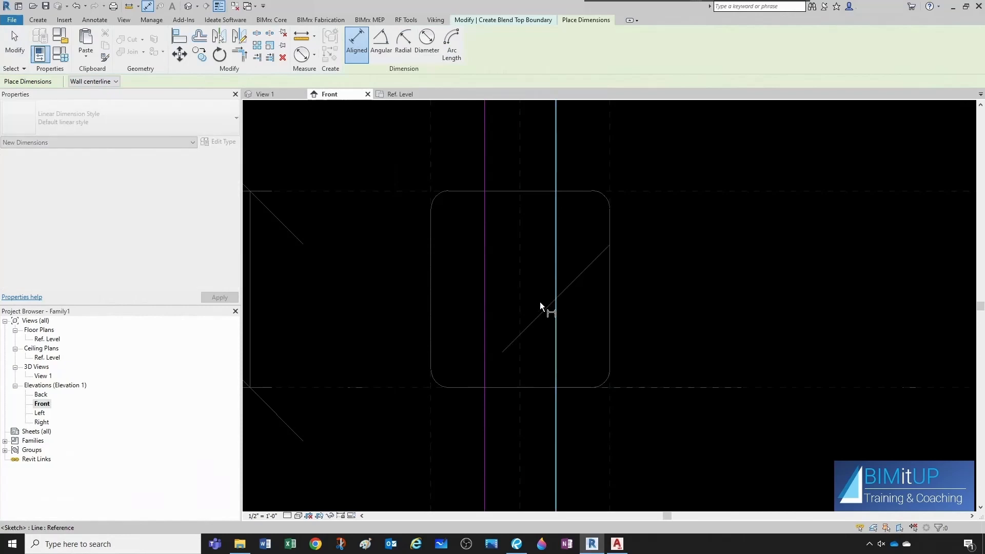
pyautogui.click(485, 291)
pyautogui.click(458, 293)
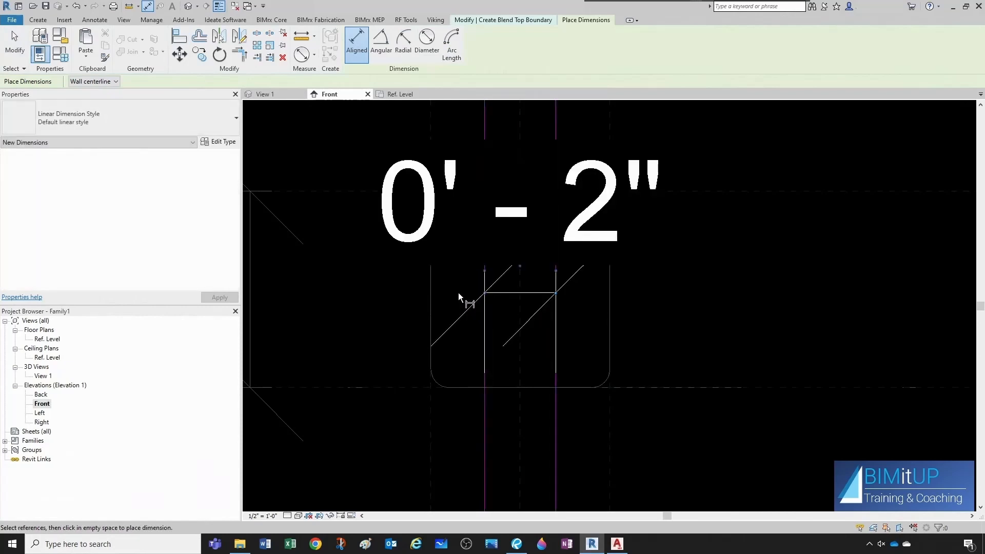
pyautogui.press('Escape')
# Label that dimension with a new type parameter named Int Width.
pyautogui.click(543, 237)
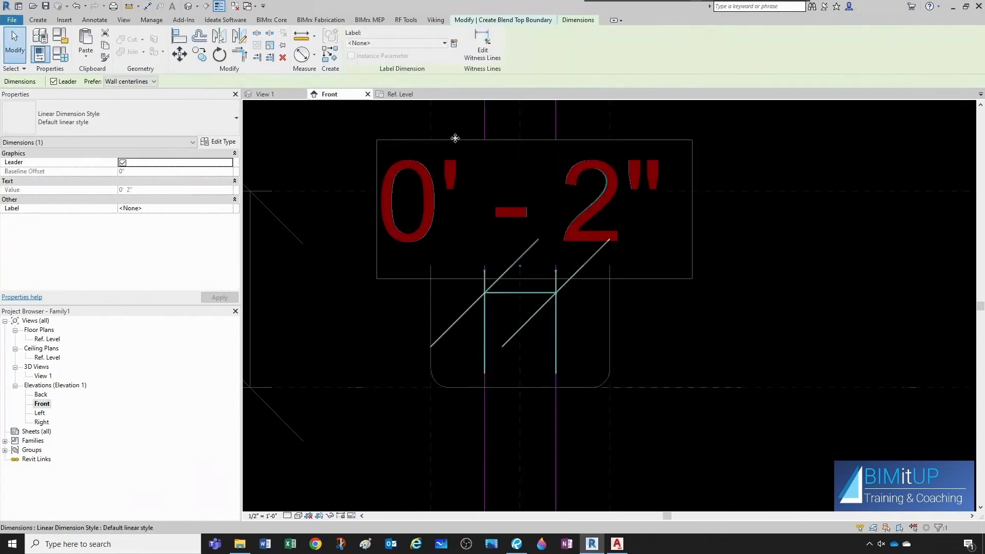
pyautogui.click(454, 45)
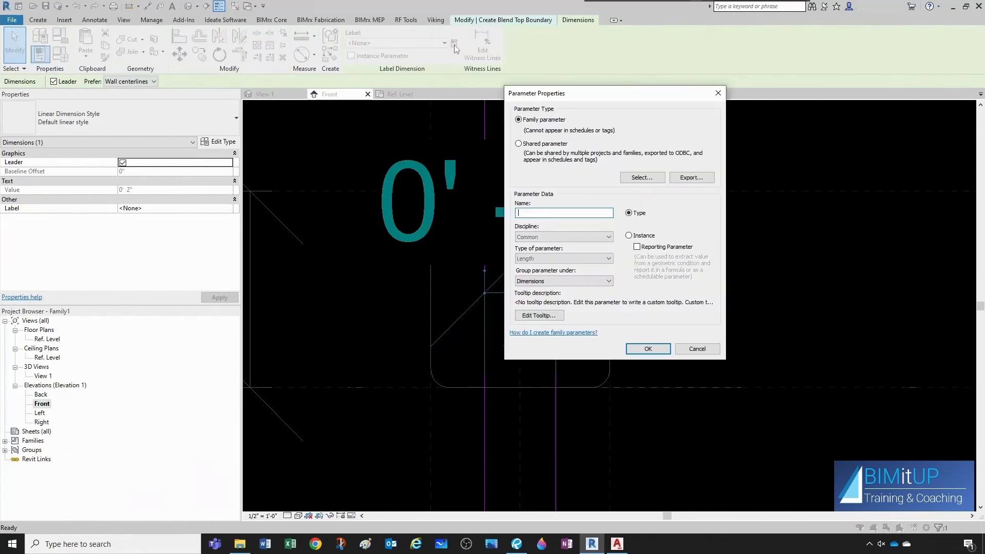
pyautogui.write('Int Width')
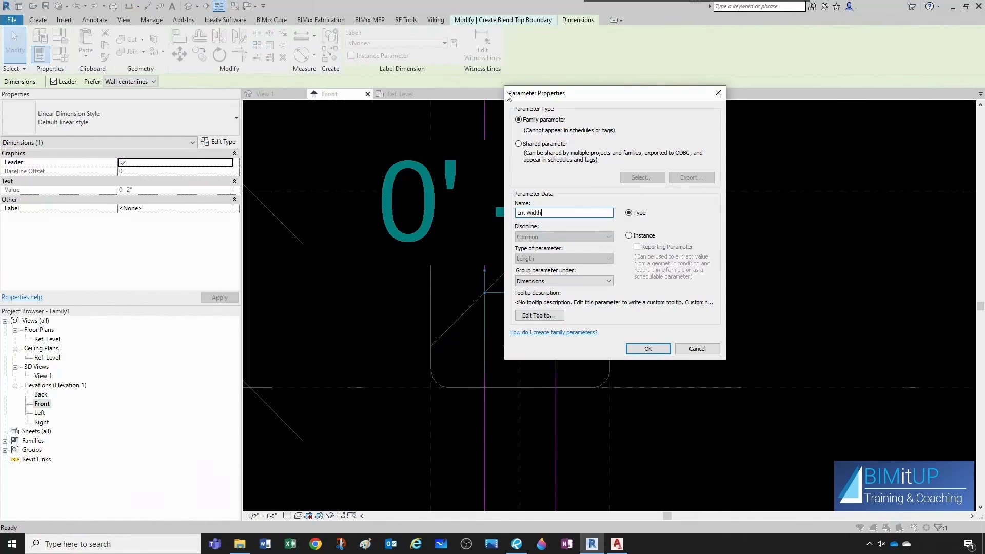
pyautogui.press('Tab')
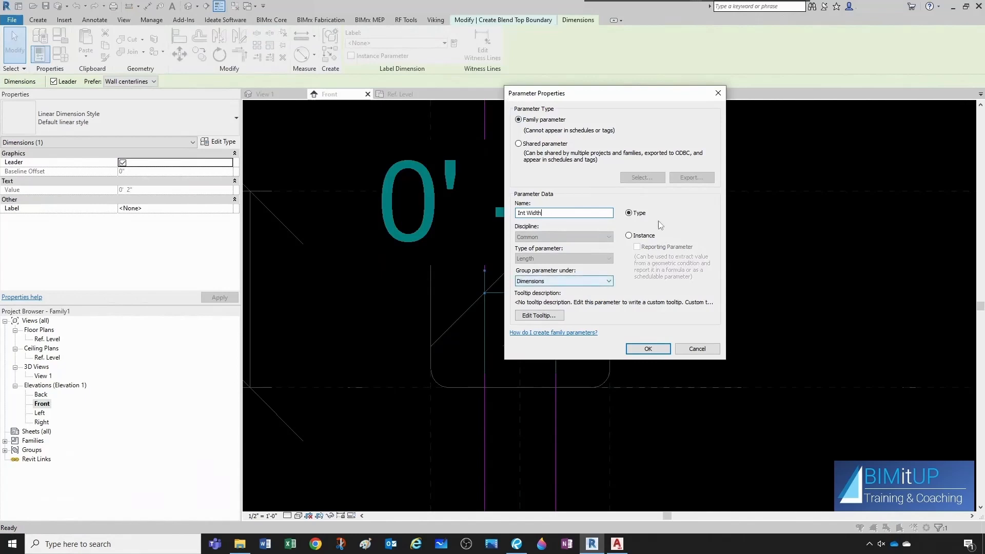
pyautogui.click(640, 345)
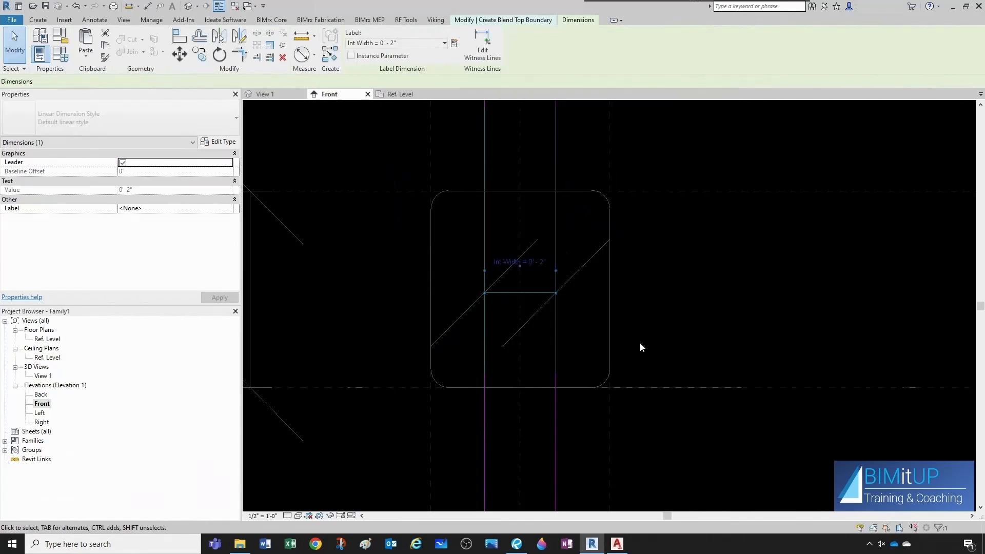
# Dimension both vertical top-profile lines to the center reference plane and make the dimension equal.
pyautogui.press('Escape')
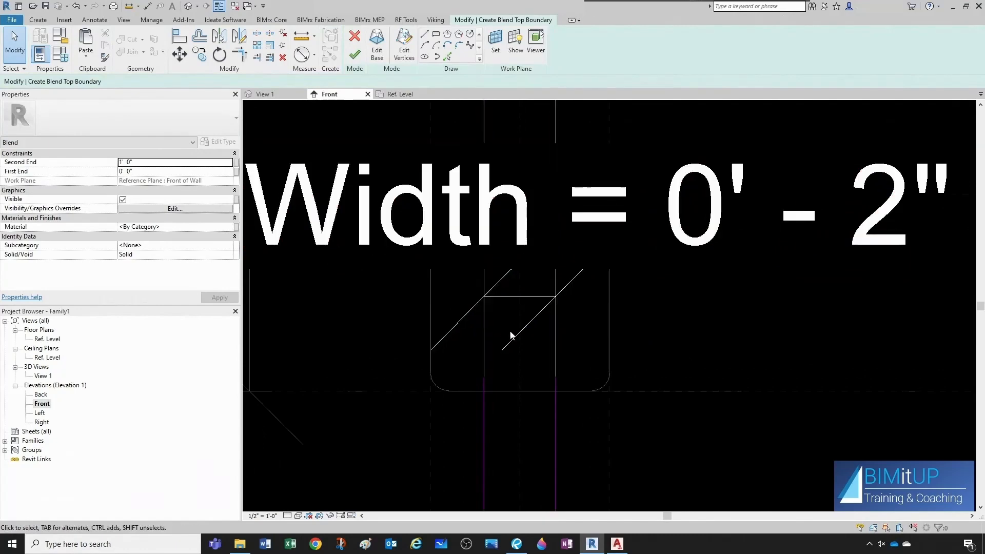
pyautogui.scroll(2, 495, 350)
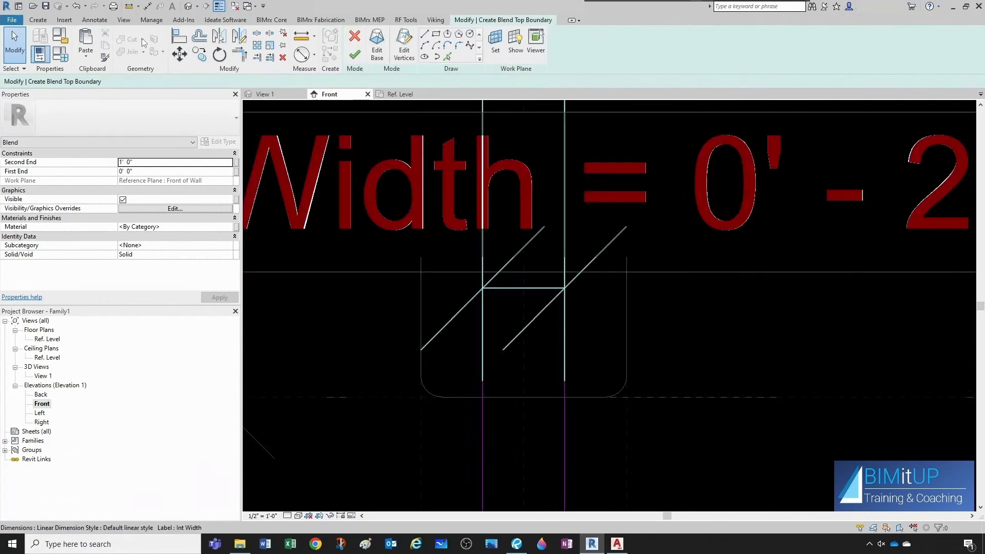
pyautogui.click(147, 7)
pyautogui.scroll(2, 543, 371)
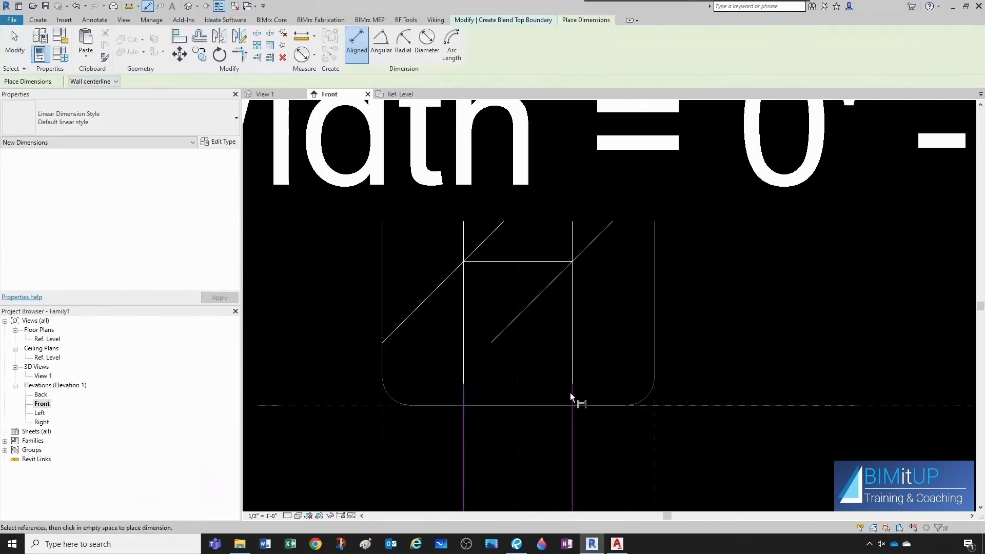
pyautogui.click(571, 393)
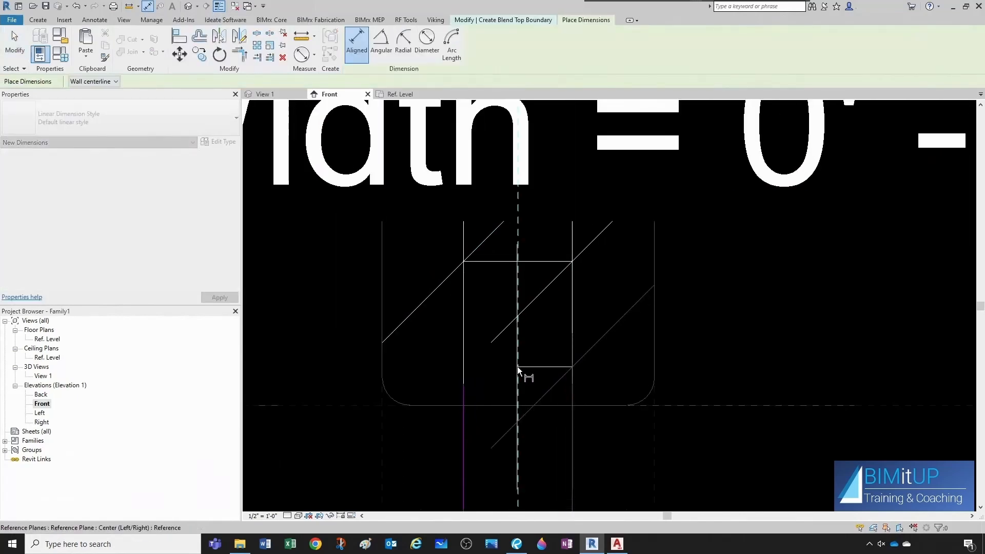
pyautogui.click(464, 373)
pyautogui.click(412, 364)
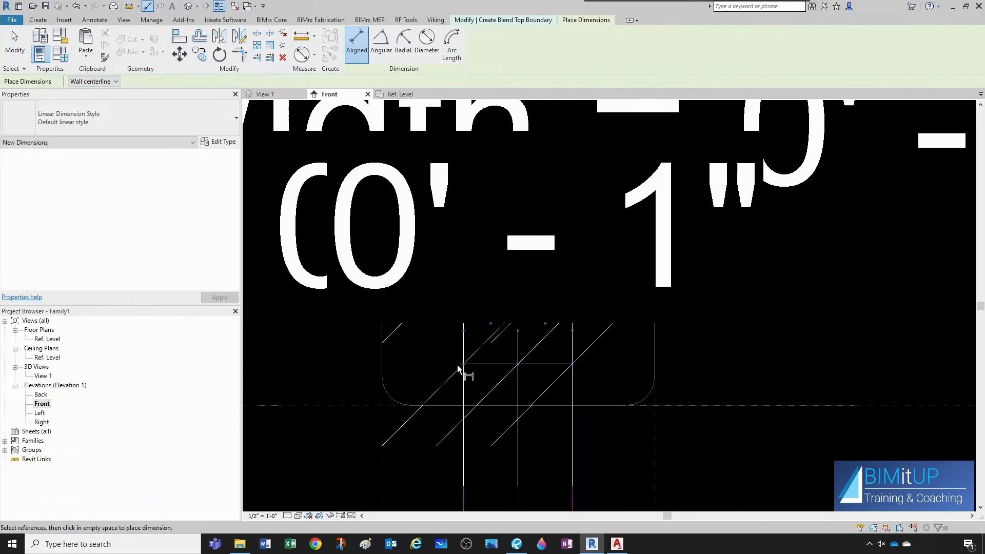
pyautogui.scroll(-4, 525, 331)
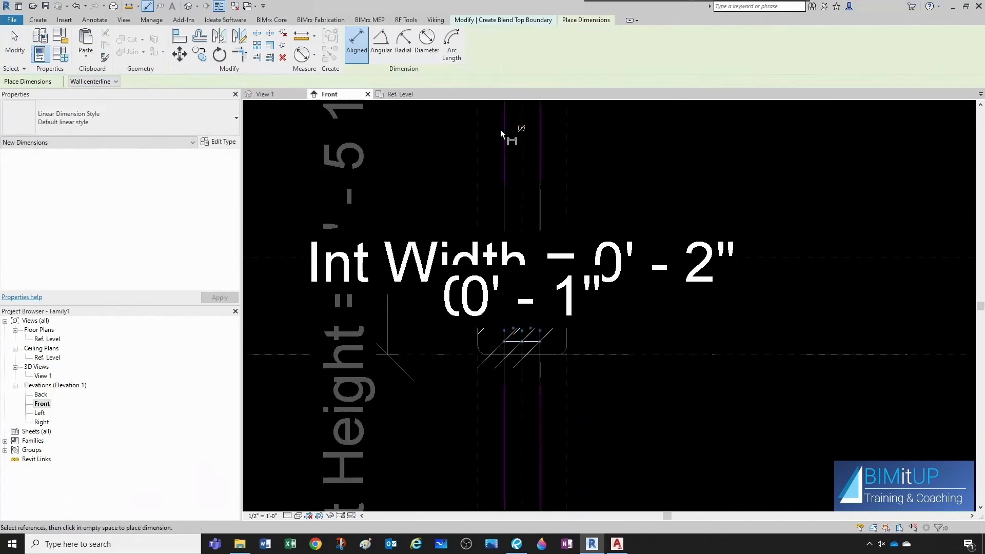
pyautogui.click(523, 130)
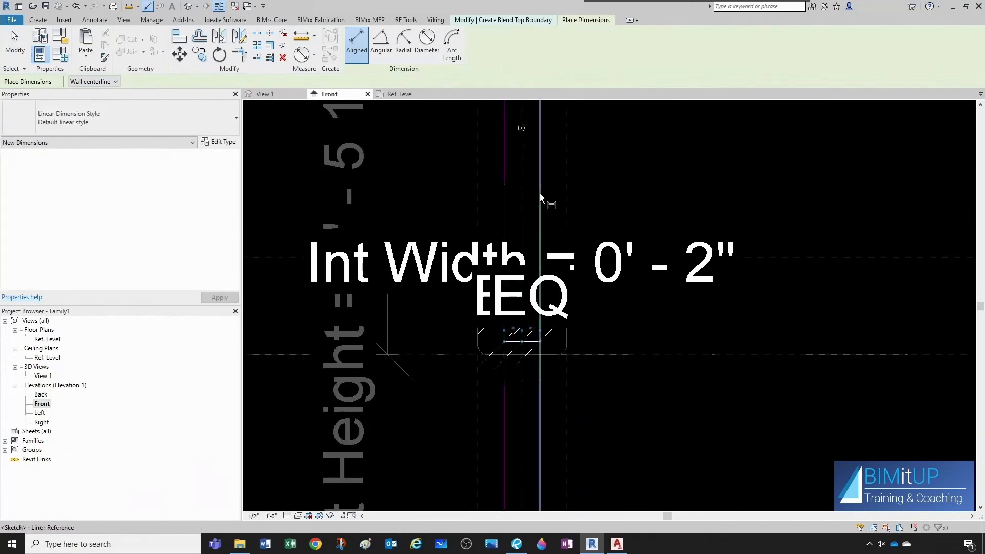
pyautogui.click(263, 515)
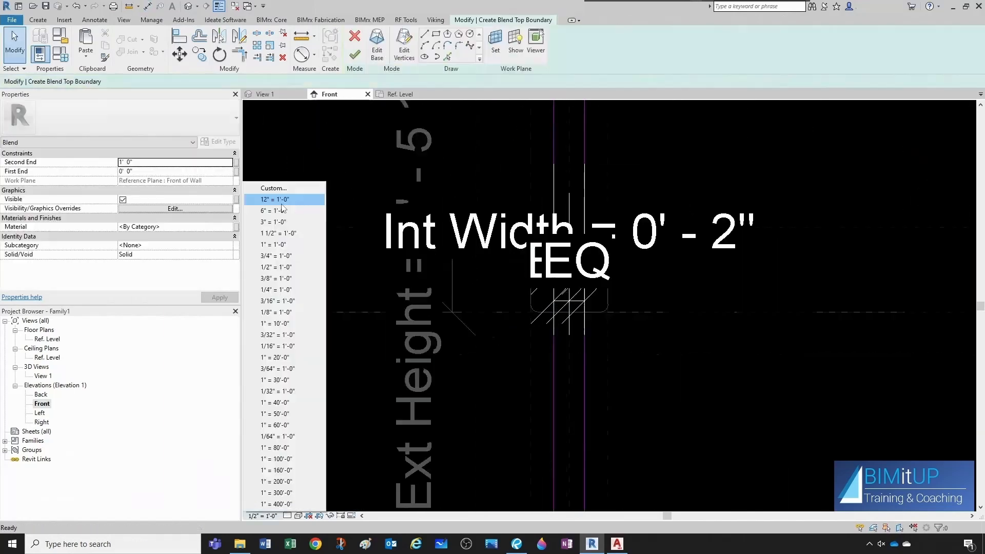
pyautogui.click(281, 204)
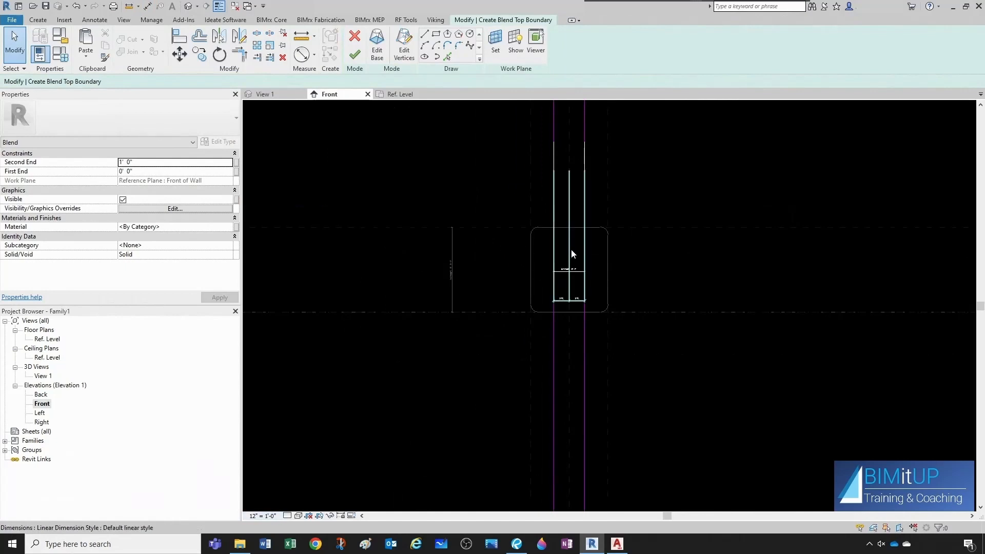
# Set the Int Width type parameter to 2 9/16" in Family Types.
pyautogui.scroll(4, 568, 339)
pyautogui.scroll(-3, 572, 304)
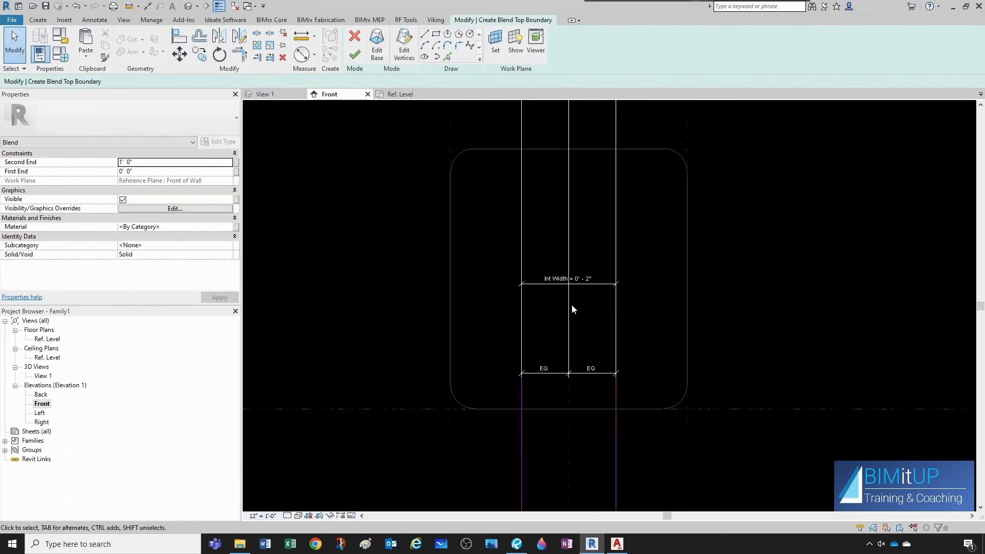
pyautogui.moveTo(597, 306); pyautogui.dragTo(568, 320, button='middle')
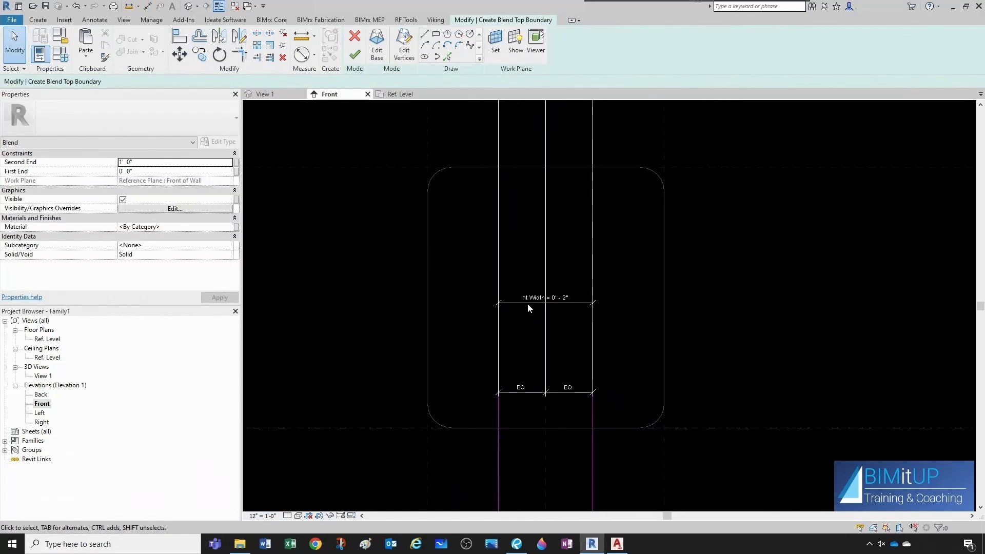
pyautogui.click(64, 55)
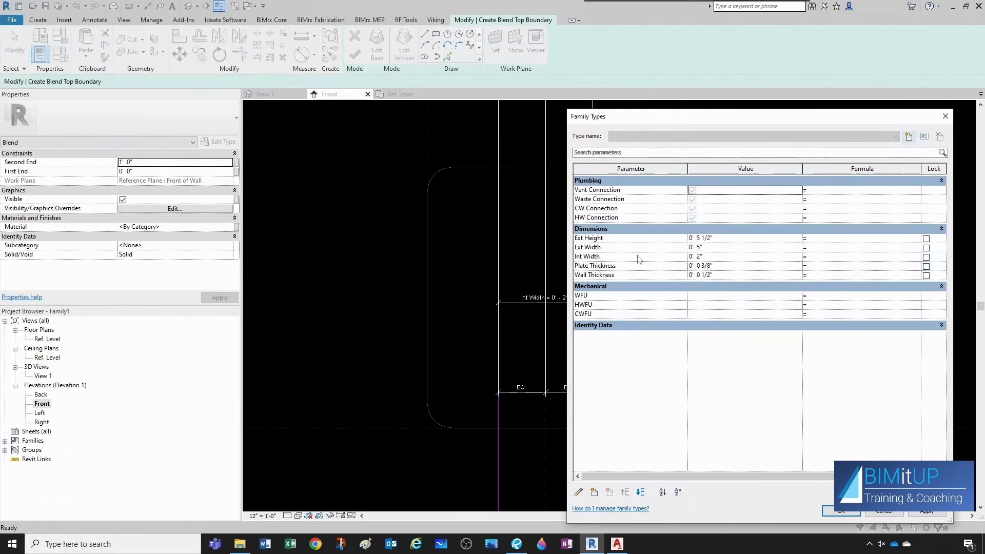
pyautogui.click(716, 257)
pyautogui.write('2 9/16')
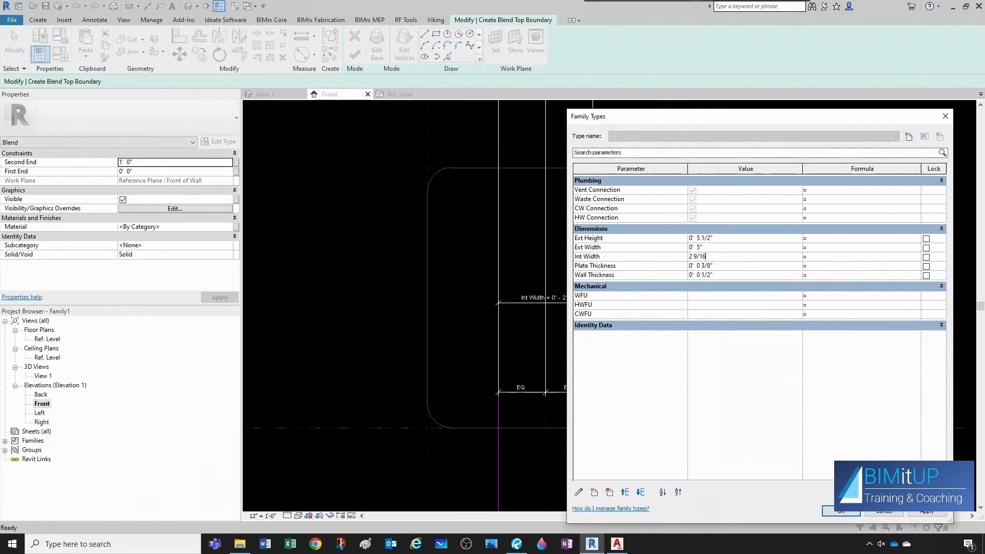
pyautogui.click(843, 512)
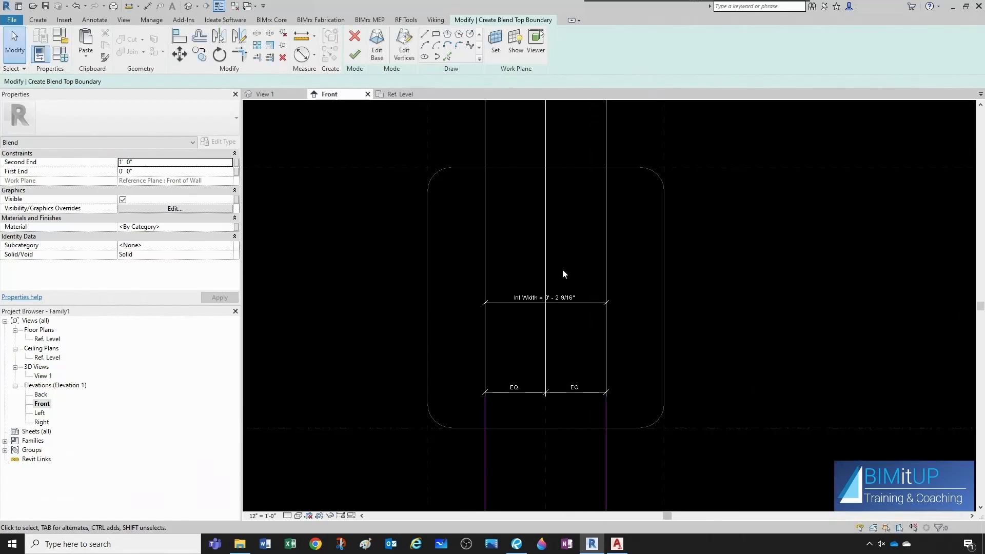
# Pick the upper and lower horizontal reference planes with a 1" offset to create horizontal top-profile lines.
pyautogui.scroll(-1, 574, 309)
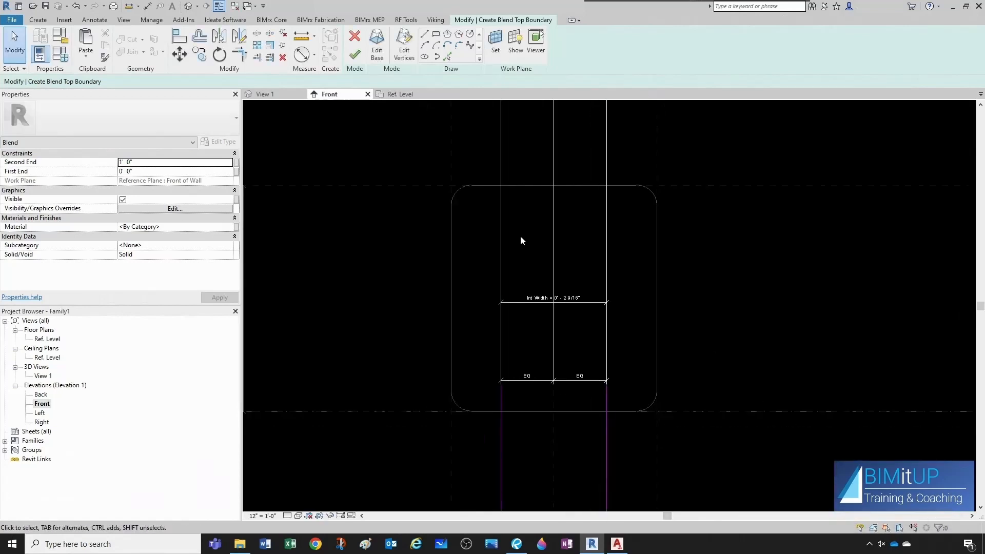
pyautogui.click(447, 56)
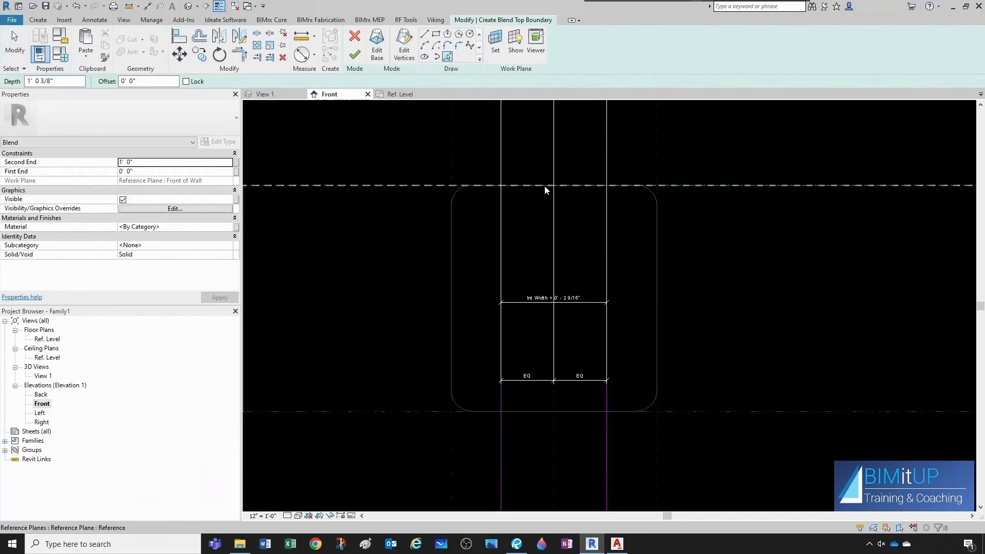
pyautogui.moveTo(135, 82); pyautogui.dragTo(121, 81)
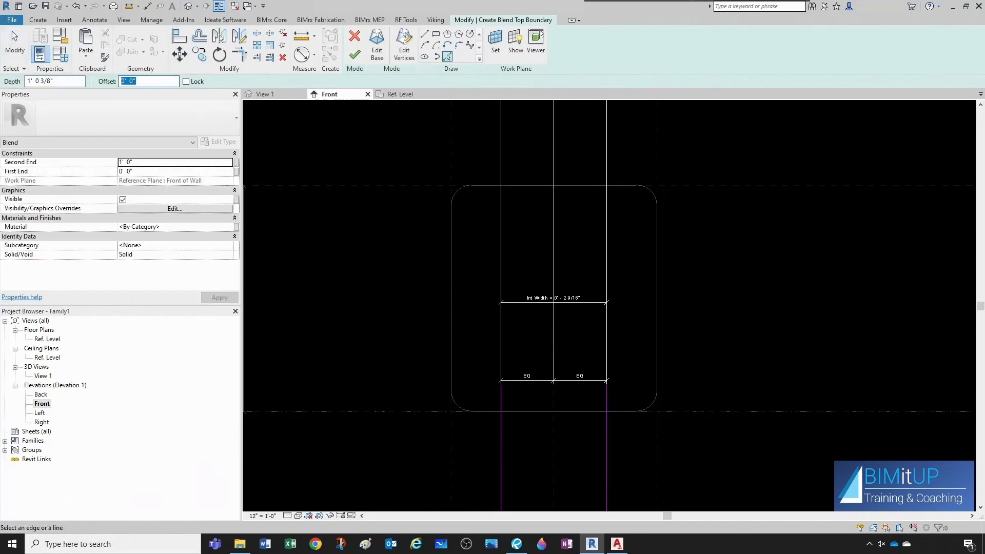
pyautogui.write('1"')
pyautogui.click(537, 188)
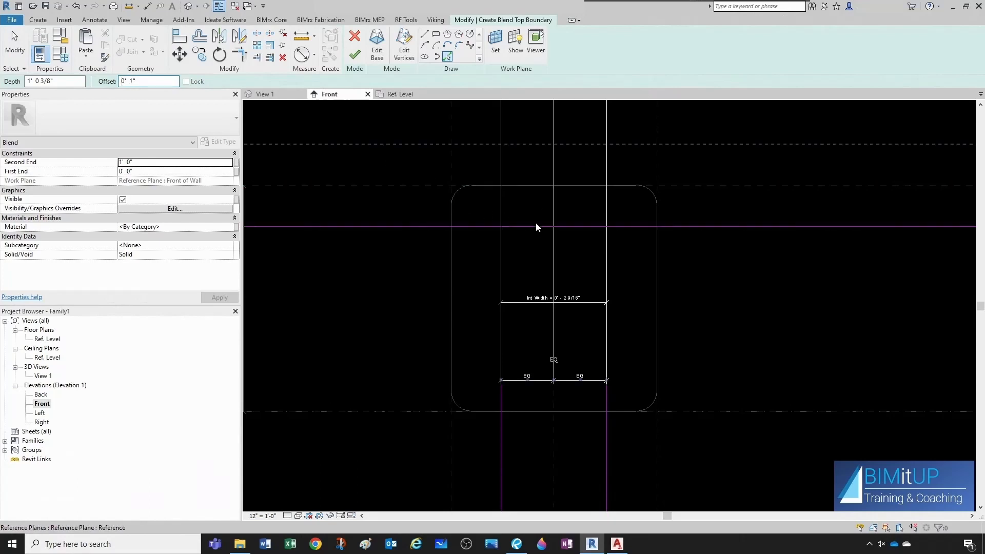
pyautogui.click(546, 412)
pyautogui.press('Escape')
pyautogui.press('Escape')
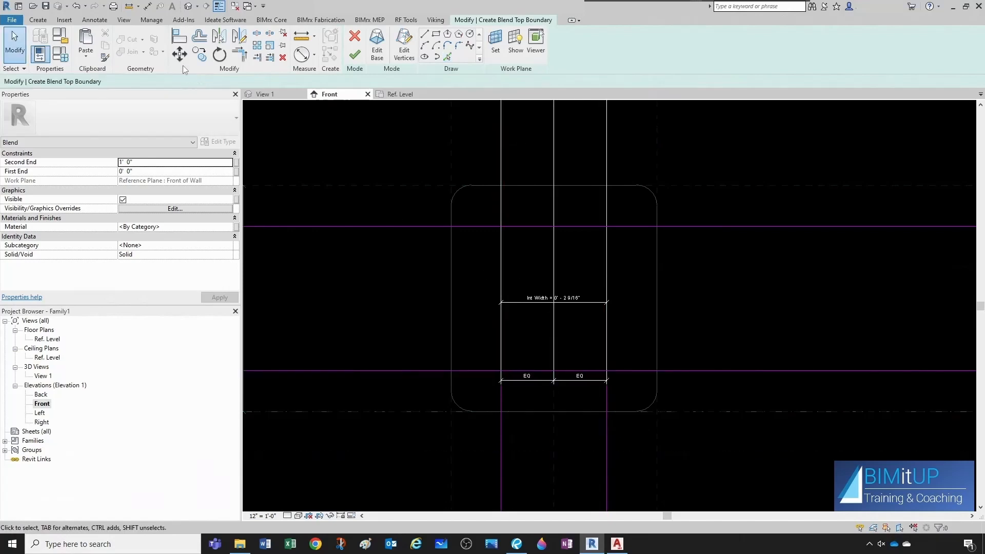
# Trim the four top-profile lines into a closed rectangle using Trim/Extend to Corner.
pyautogui.scroll(1, 483, 248)
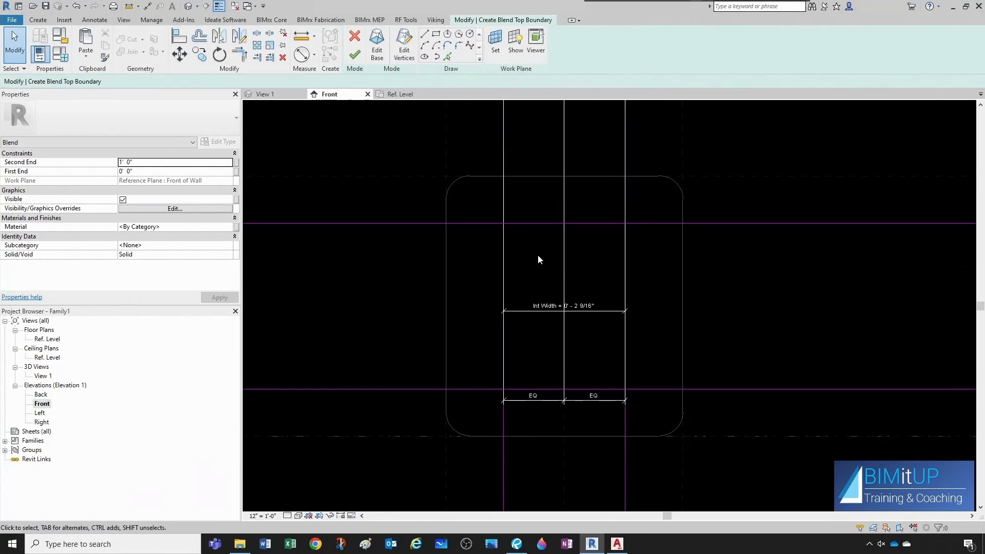
pyautogui.press('t')
pyautogui.press('r')
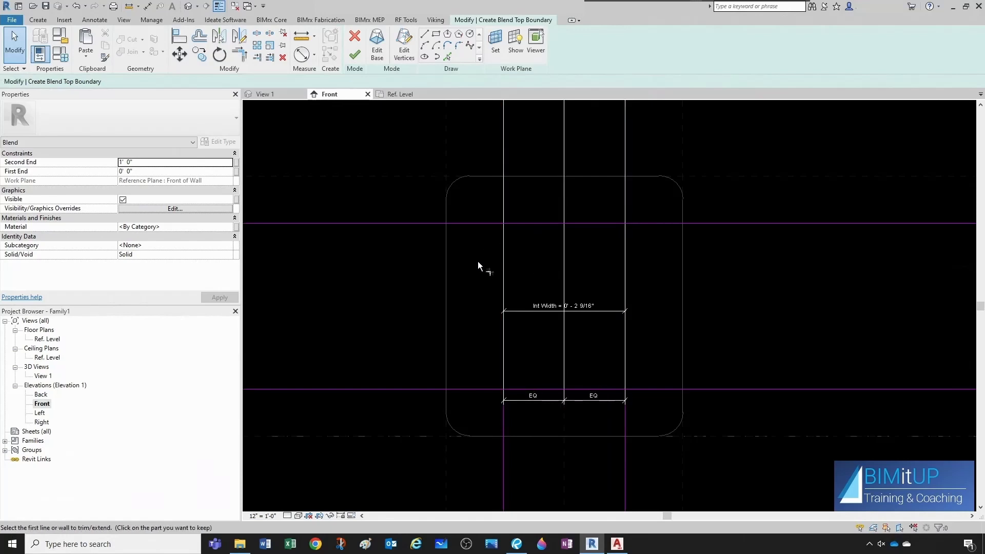
pyautogui.click(524, 226)
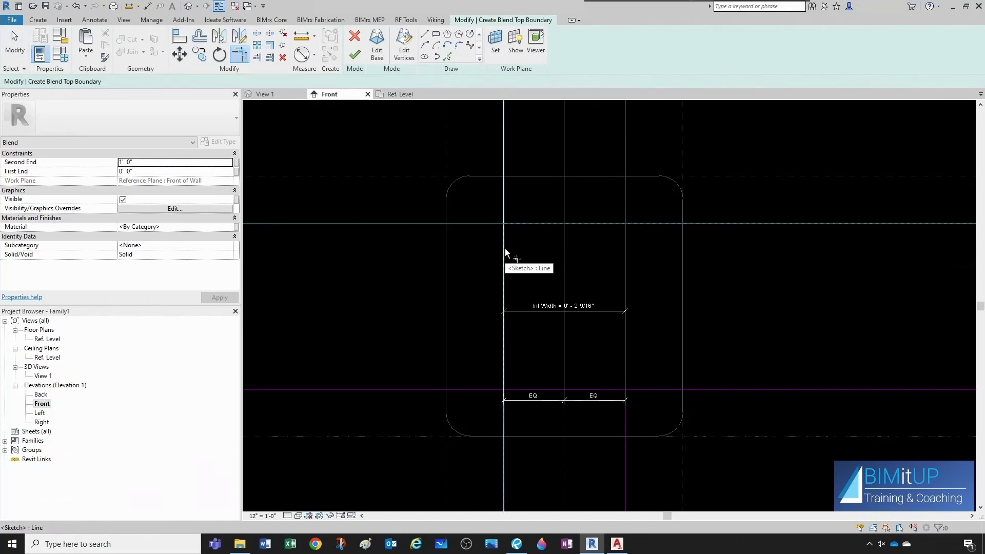
pyautogui.click(505, 251)
pyautogui.click(617, 225)
pyautogui.click(624, 235)
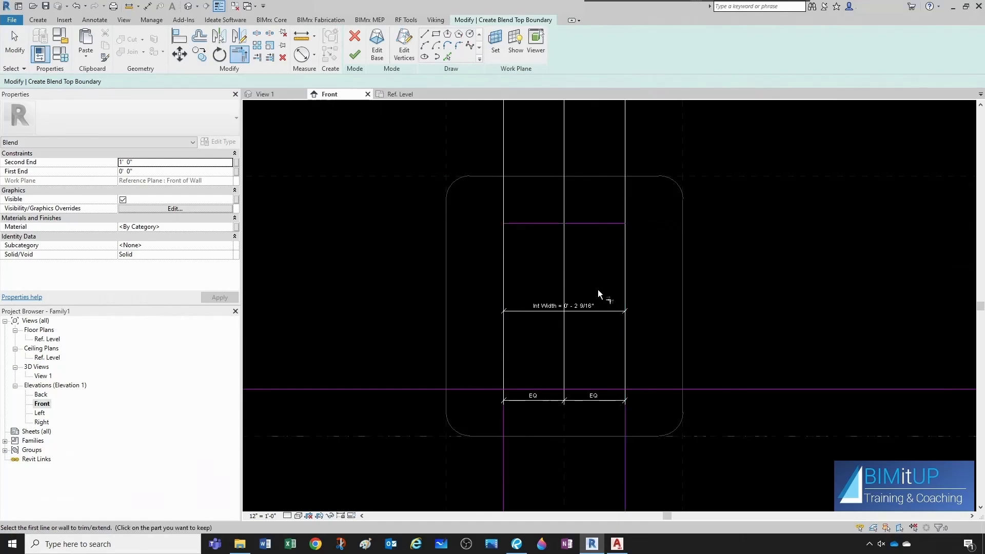
pyautogui.click(623, 367)
pyautogui.click(611, 394)
pyautogui.click(503, 368)
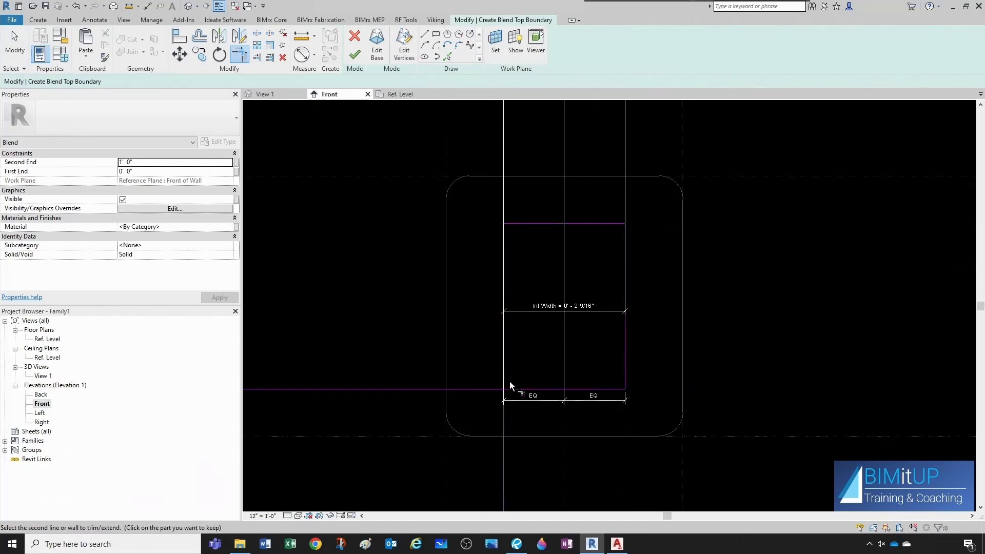
pyautogui.click(513, 390)
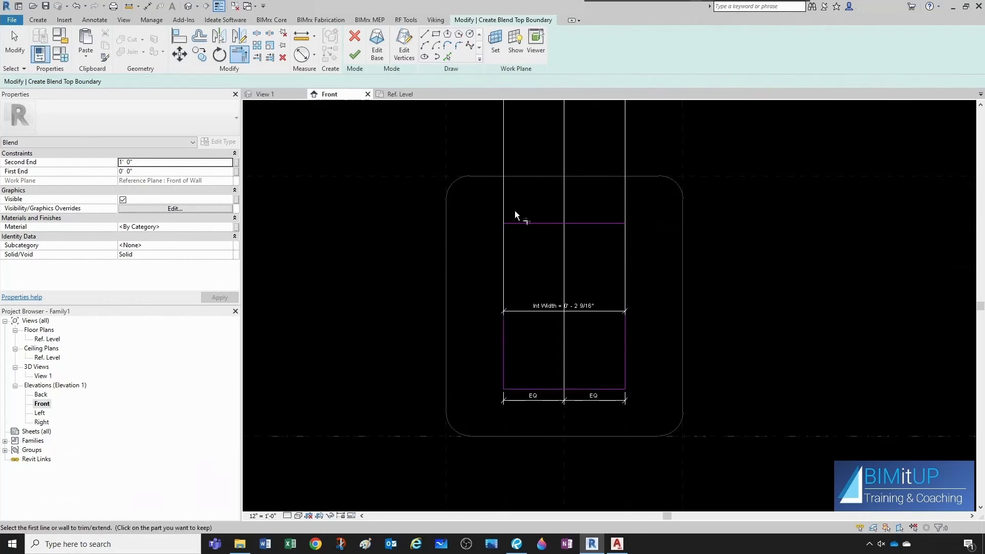
# Fillet all four corners of the top-profile rectangle with a 0.13" radius.
pyautogui.click(459, 46)
pyautogui.scroll(1, 512, 235)
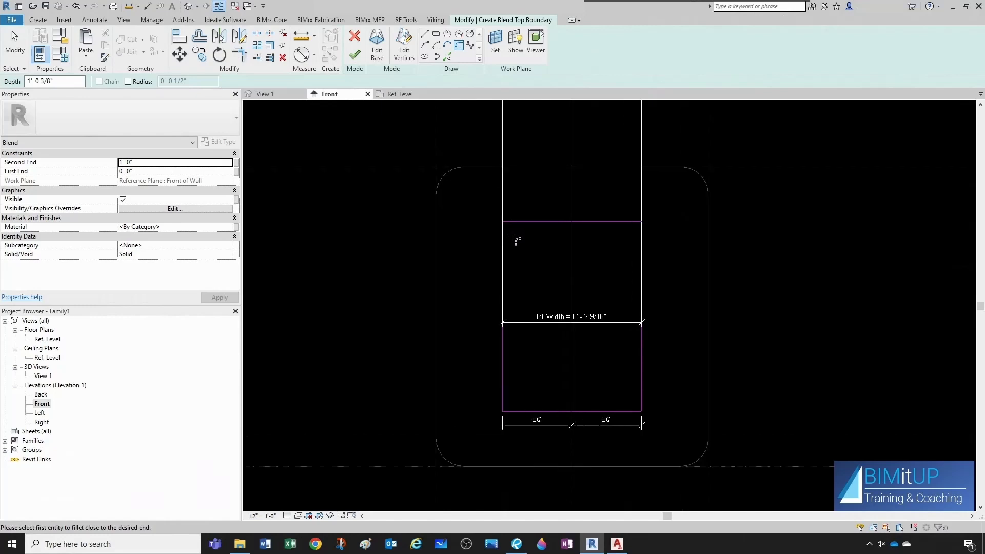
pyautogui.click(128, 81)
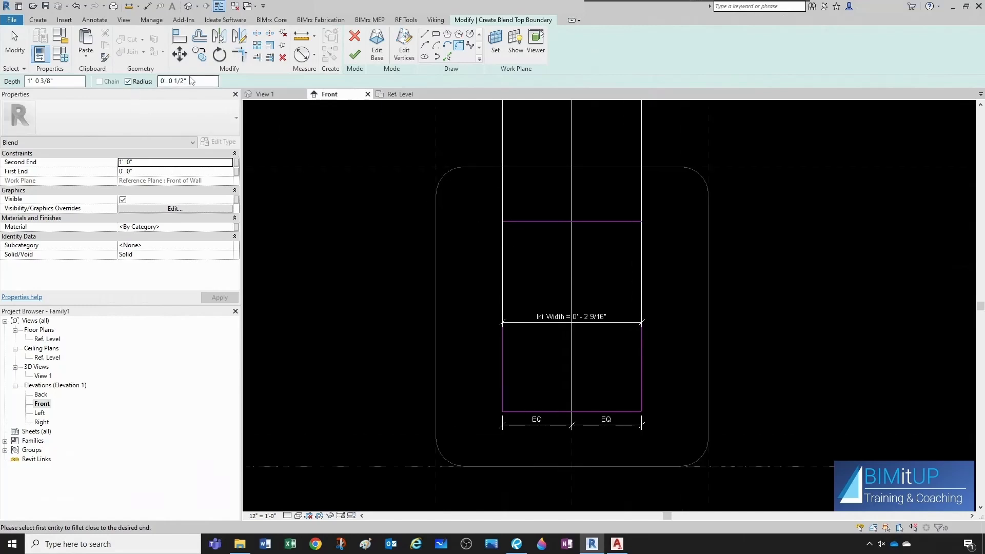
pyautogui.moveTo(193, 82); pyautogui.dragTo(141, 84)
pyautogui.write('0.13')
pyautogui.press('Return')
pyautogui.scroll(2, 532, 228)
pyautogui.click(511, 218)
pyautogui.click(487, 230)
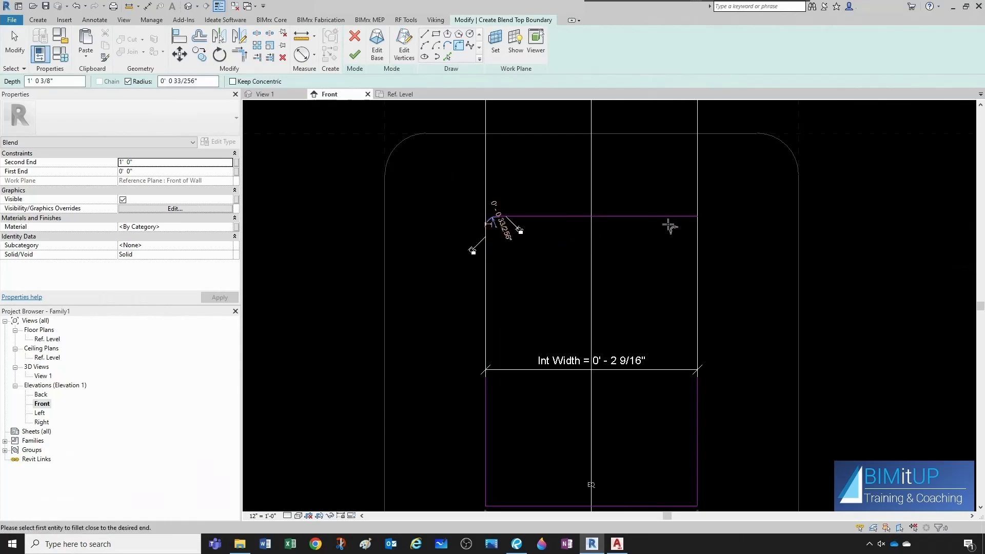
pyautogui.click(697, 236)
pyautogui.moveTo(675, 413); pyautogui.dragTo(665, 364, button='middle')
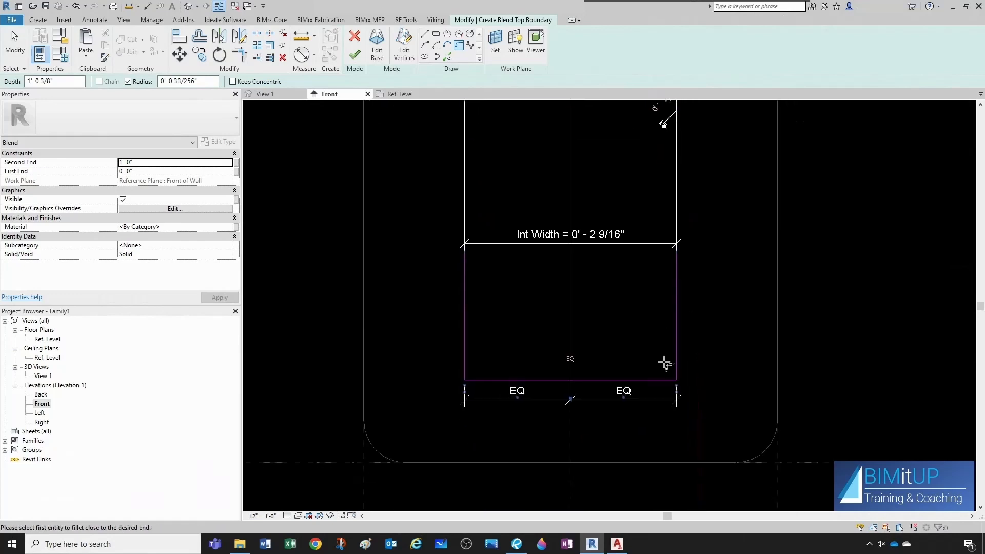
pyautogui.click(668, 381)
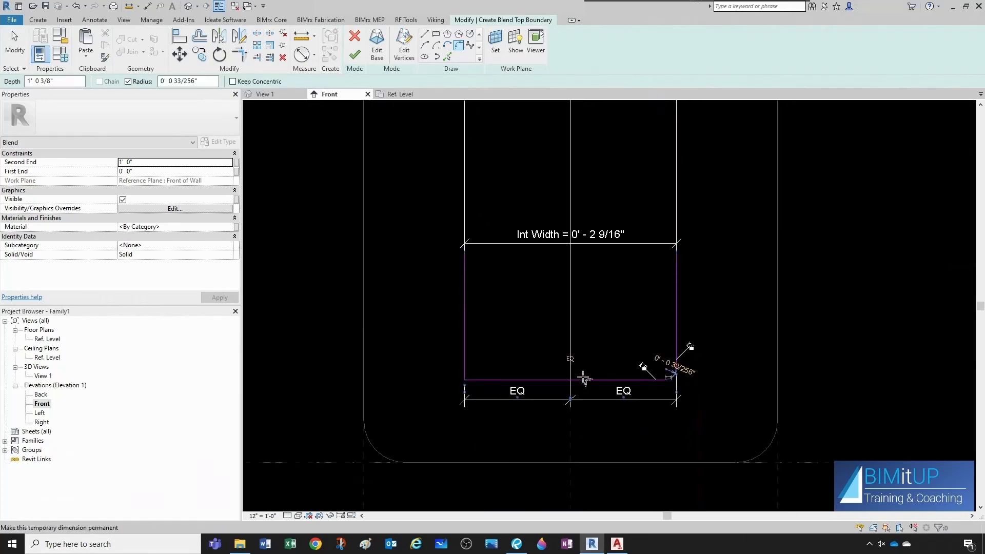
pyautogui.click(467, 368)
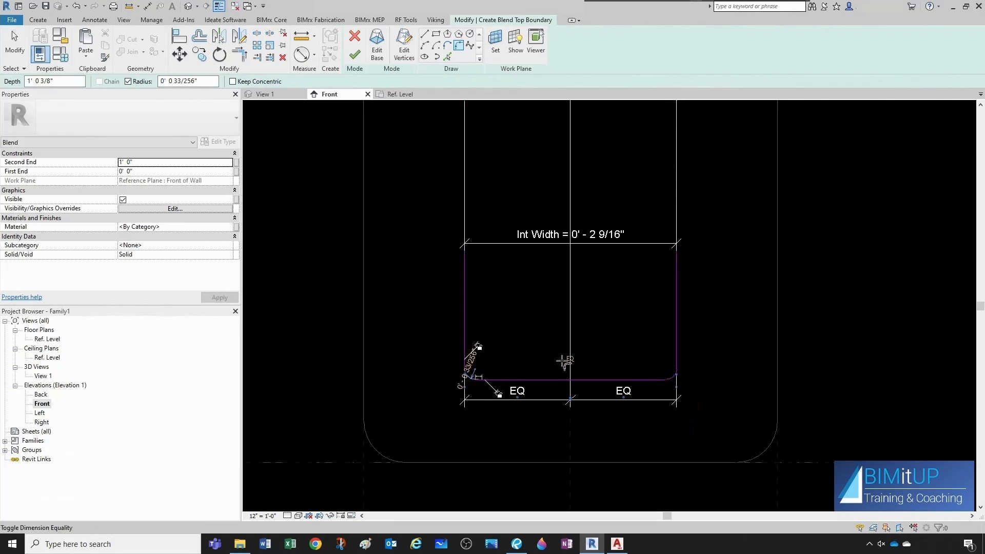
pyautogui.scroll(-3, 585, 436)
pyautogui.press('Escape')
pyautogui.press('Escape')
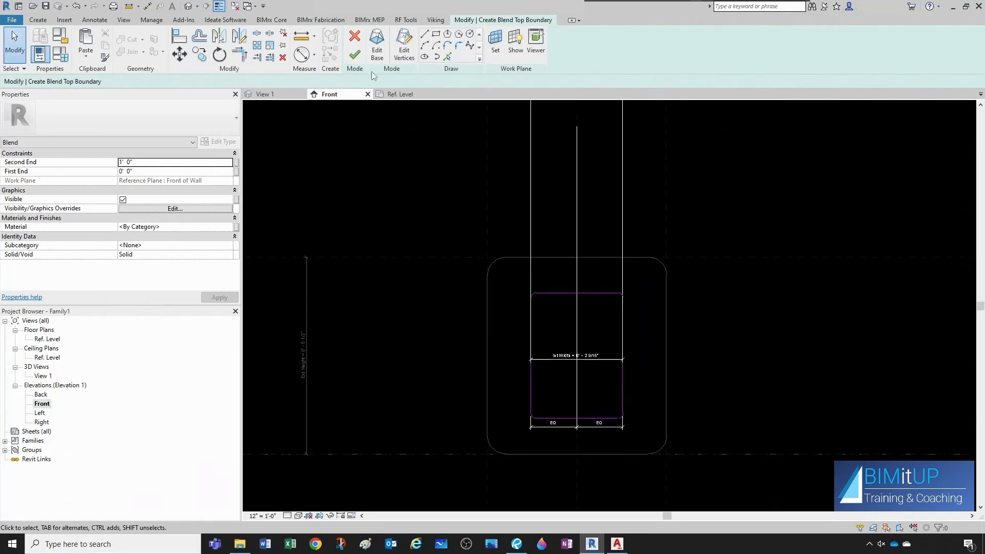
# Finish editing the blend and review it in the 3D view and the Ref. Level plan.
pyautogui.click(354, 53)
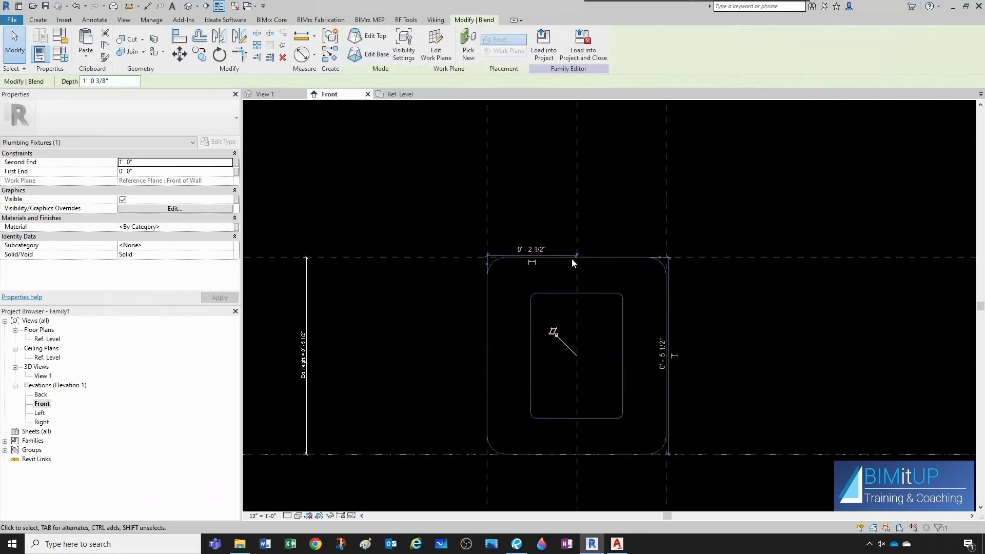
pyautogui.press('Escape')
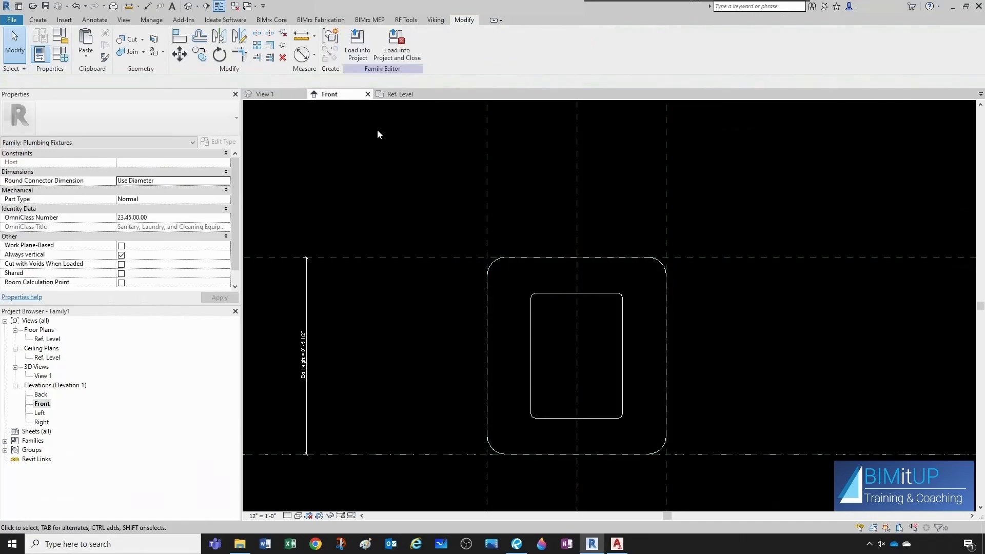
pyautogui.click(267, 94)
pyautogui.keyDown('shift'); pyautogui.moveTo(585, 303); pyautogui.dragTo(633, 318, button='middle'); pyautogui.keyUp('shift')
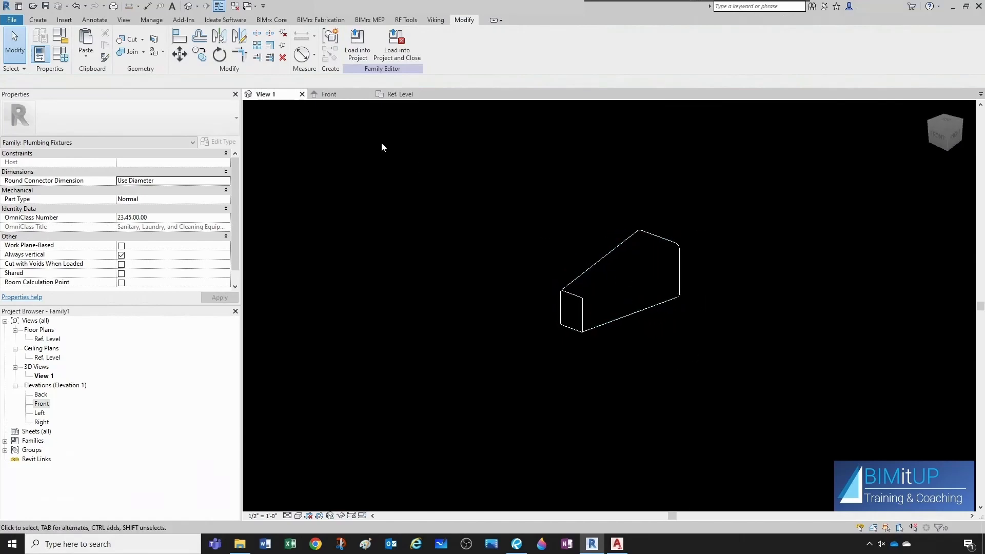
pyautogui.click(401, 94)
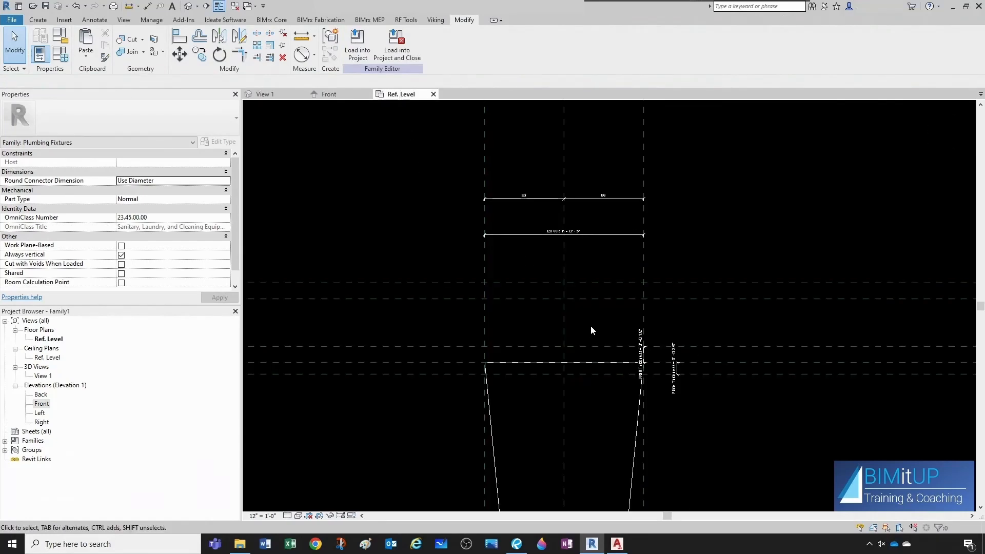
# Align the blend's far end face to the horizontal reference plane in the Ref. Level plan and lock the alignment.
pyautogui.scroll(-3, 590, 325)
pyautogui.moveTo(594, 417); pyautogui.dragTo(591, 347, button='middle')
pyautogui.scroll(3, 581, 361)
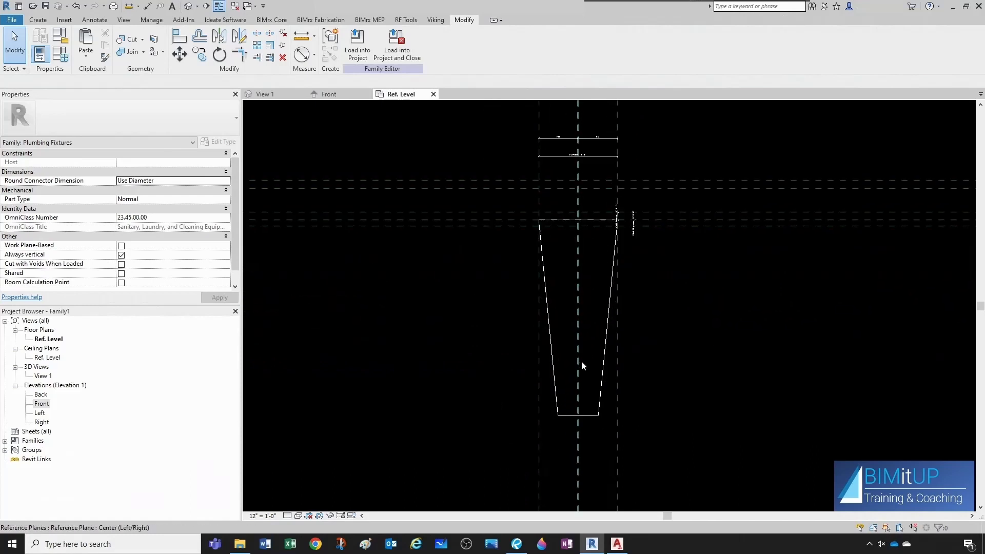
pyautogui.press('a')
pyautogui.press('l')
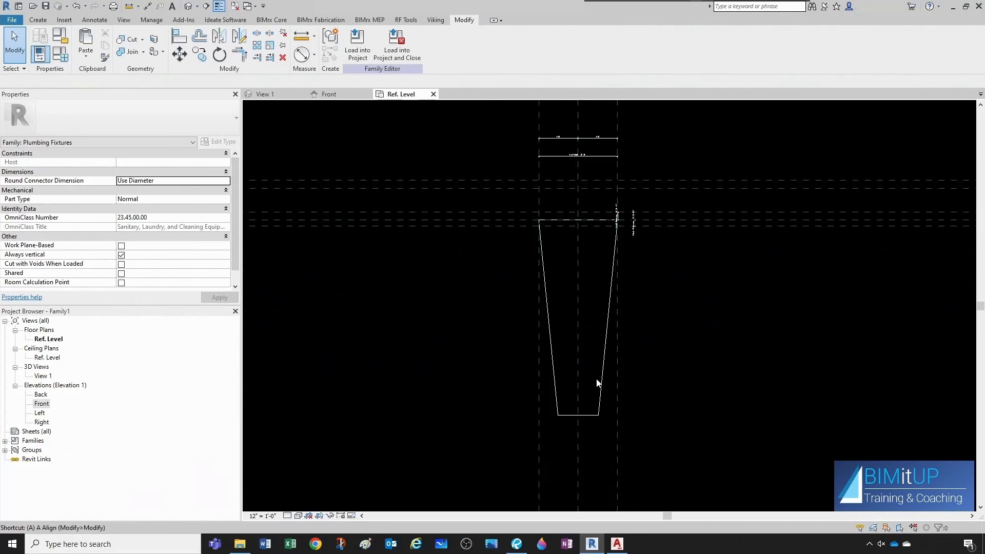
pyautogui.click(599, 226)
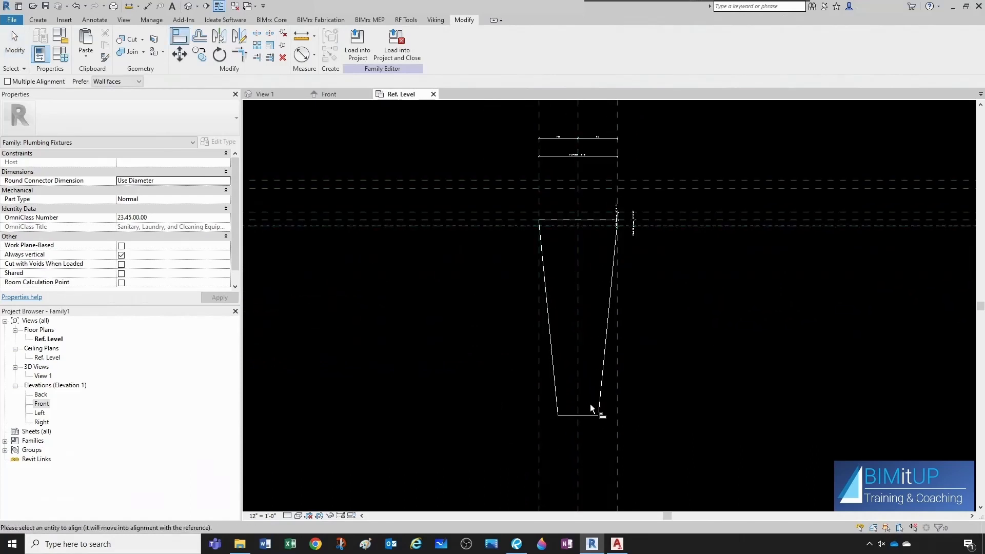
pyautogui.click(586, 414)
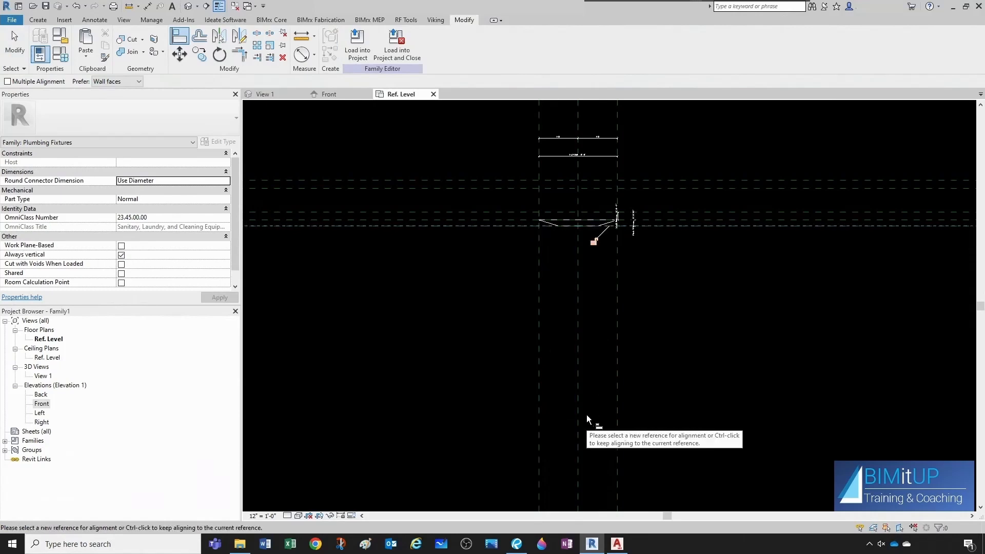
pyautogui.click(595, 243)
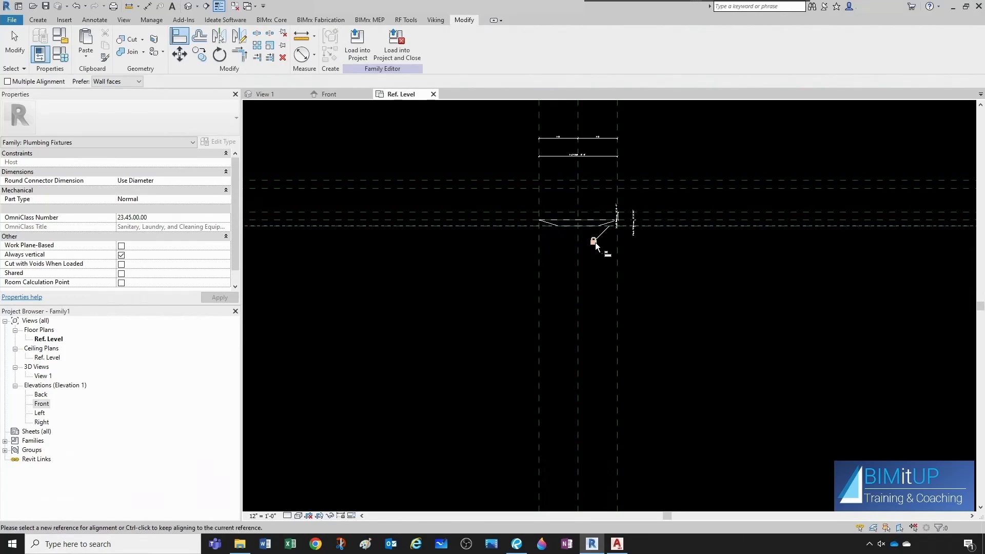
pyautogui.press('Escape')
# Switch to the 3D view, set the visual style to Shaded, and orbit around the outlet plate to inspect it.
pyautogui.scroll(1, 573, 230)
pyautogui.click(265, 95)
pyautogui.keyDown('shift'); pyautogui.moveTo(526, 264); pyautogui.dragTo(639, 286, button='middle'); pyautogui.keyUp('shift')
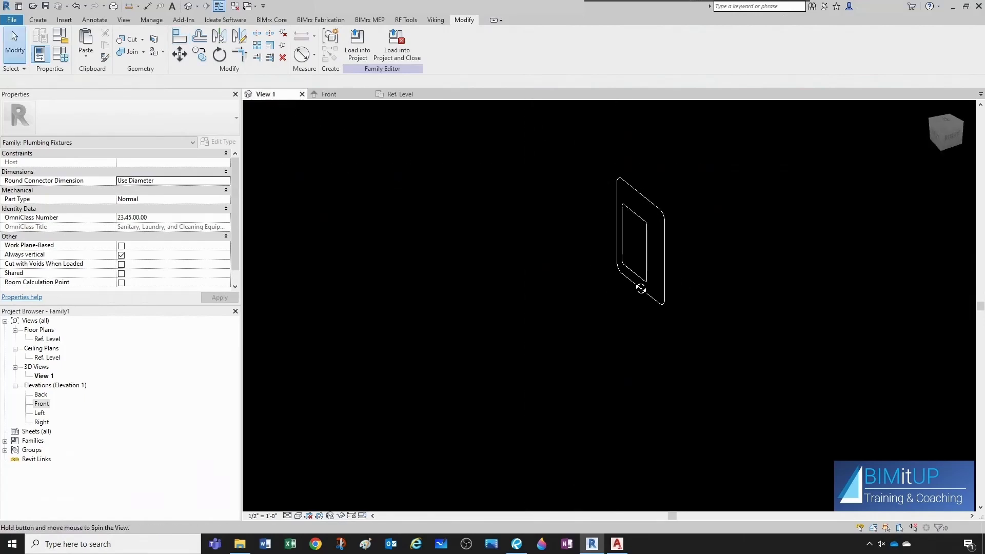
pyautogui.click(298, 515)
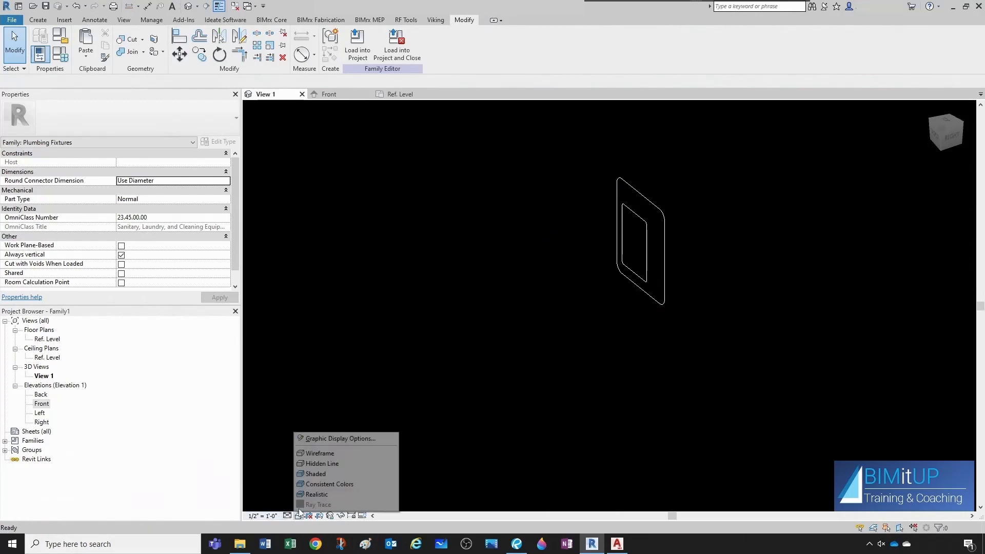
pyautogui.click(324, 473)
pyautogui.scroll(2, 624, 297)
pyautogui.keyDown('shift'); pyautogui.moveTo(624, 297); pyautogui.dragTo(614, 352, button='middle'); pyautogui.keyUp('shift')
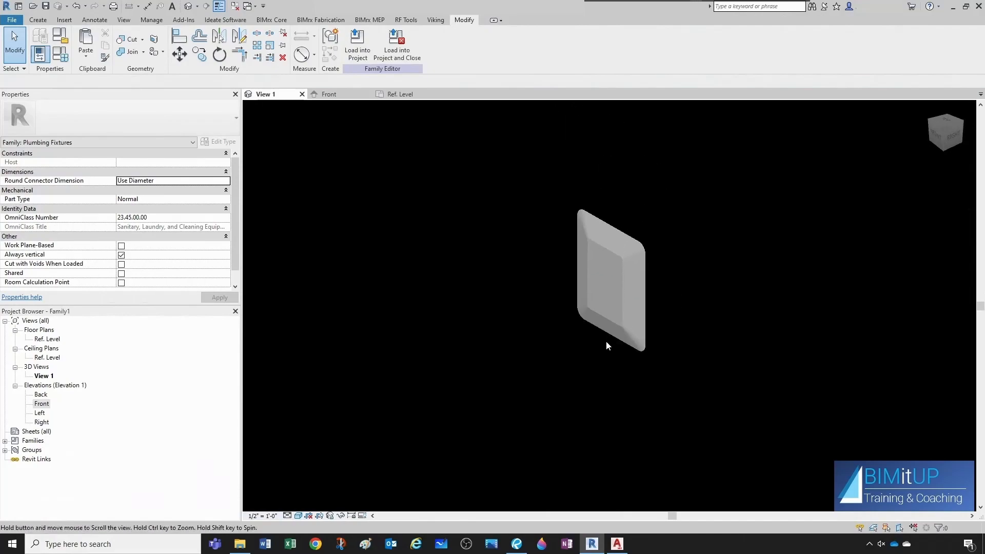
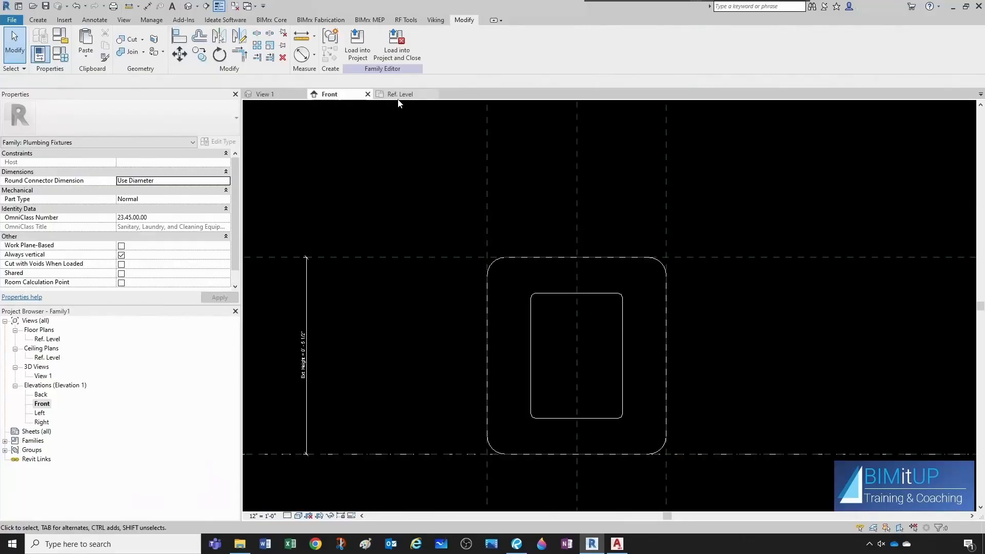
pyautogui.click(399, 96)
pyautogui.scroll(2, 589, 232)
pyautogui.moveTo(593, 229); pyautogui.dragTo(574, 250, button='middle')
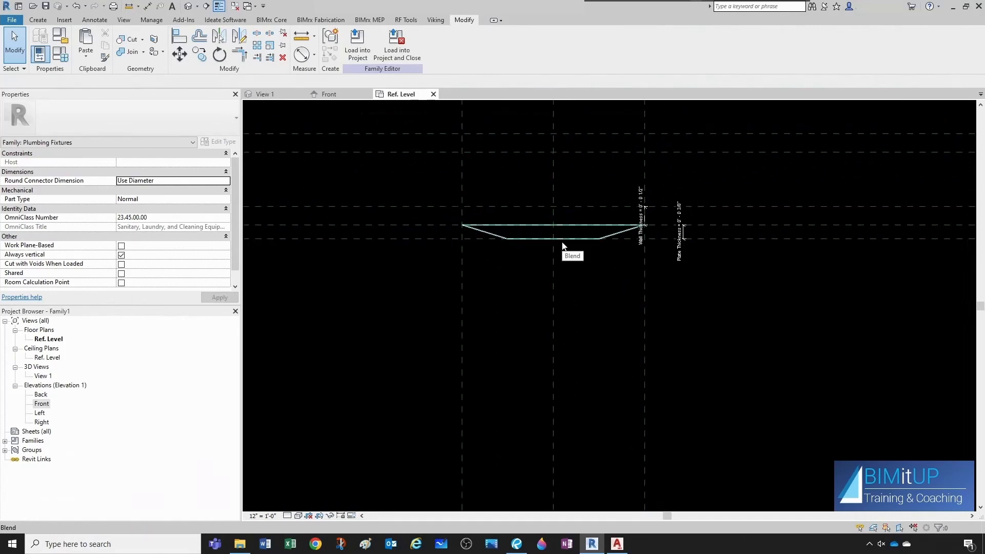
# Switch to the AutoCAD reference drawing and measure the distance from the fitting's thread end to its shoulder.
pyautogui.click(618, 546)
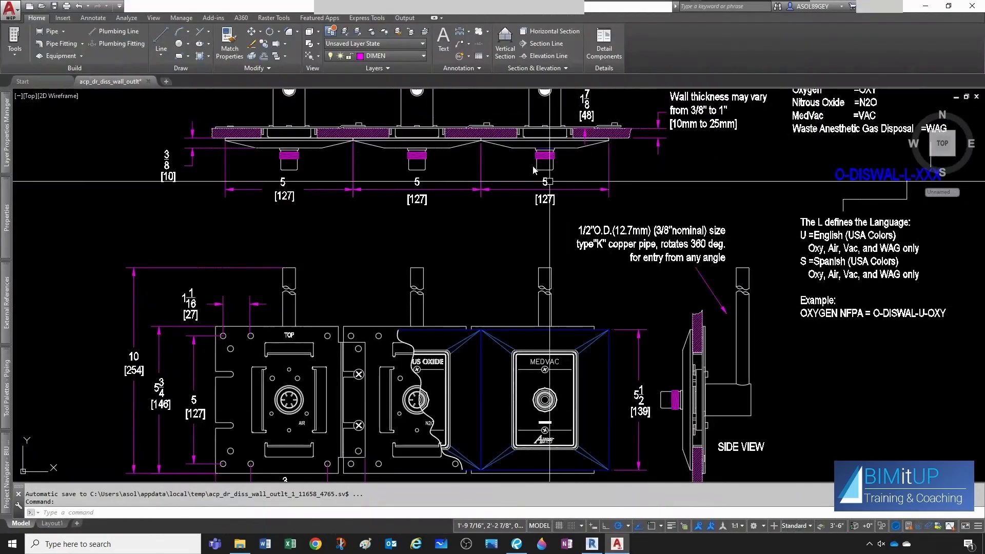
pyautogui.scroll(10, 534, 154)
pyautogui.press('Escape')
pyautogui.press('Escape')
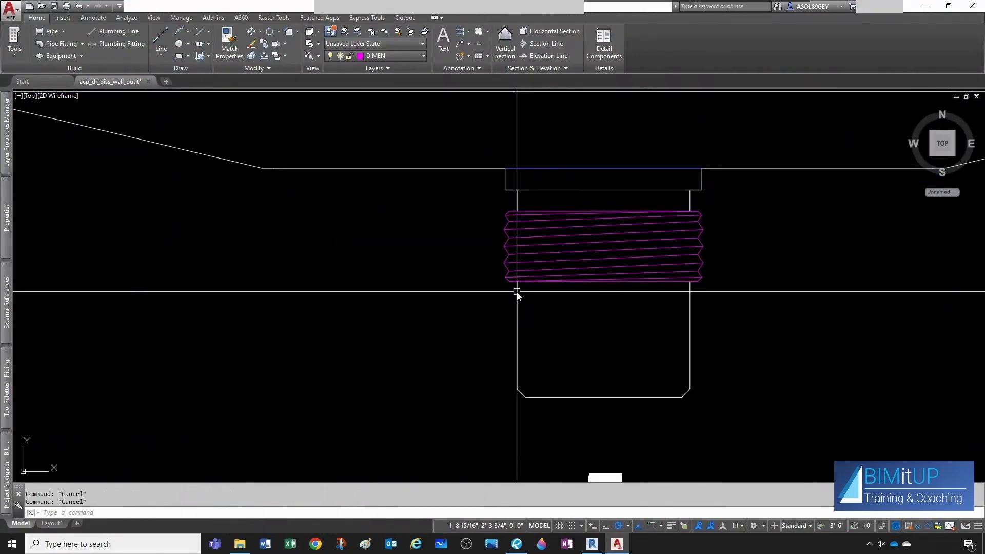
pyautogui.write('di')
pyautogui.press('space')
pyautogui.click(518, 293)
pyautogui.click(690, 322)
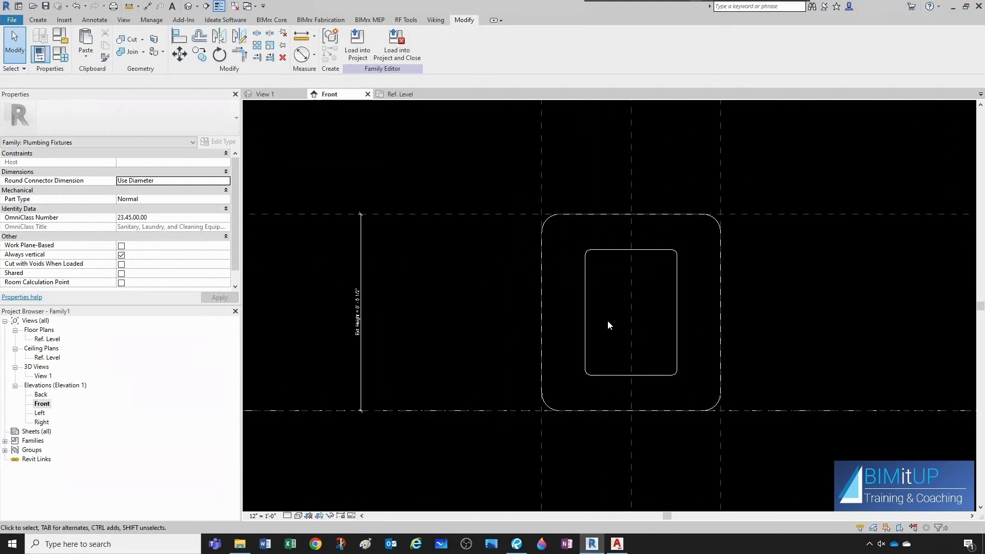
# Create a horizontal reference plane offset 2" above the plate's bottom reference plane.
pyautogui.click(405, 413)
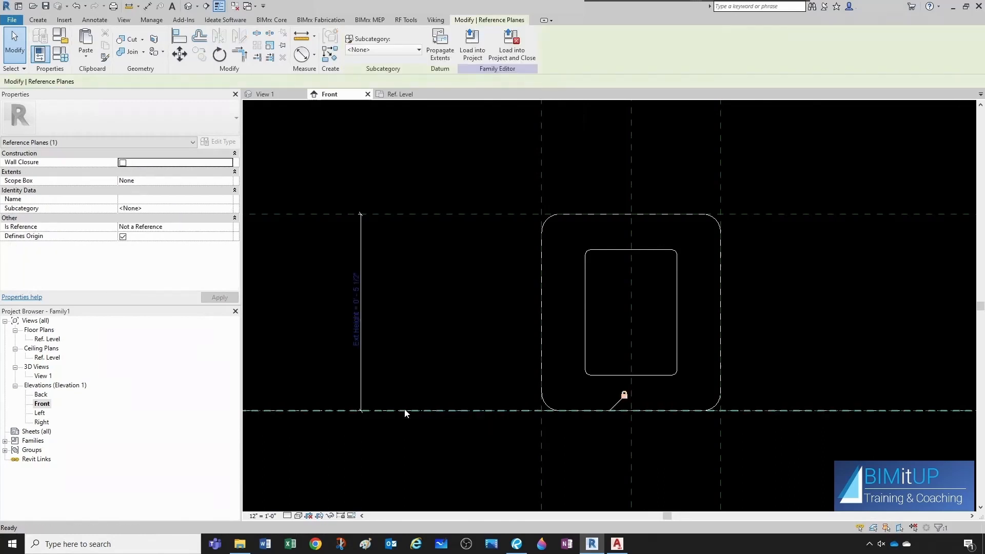
pyautogui.press('r')
pyautogui.press('p')
pyautogui.click(363, 36)
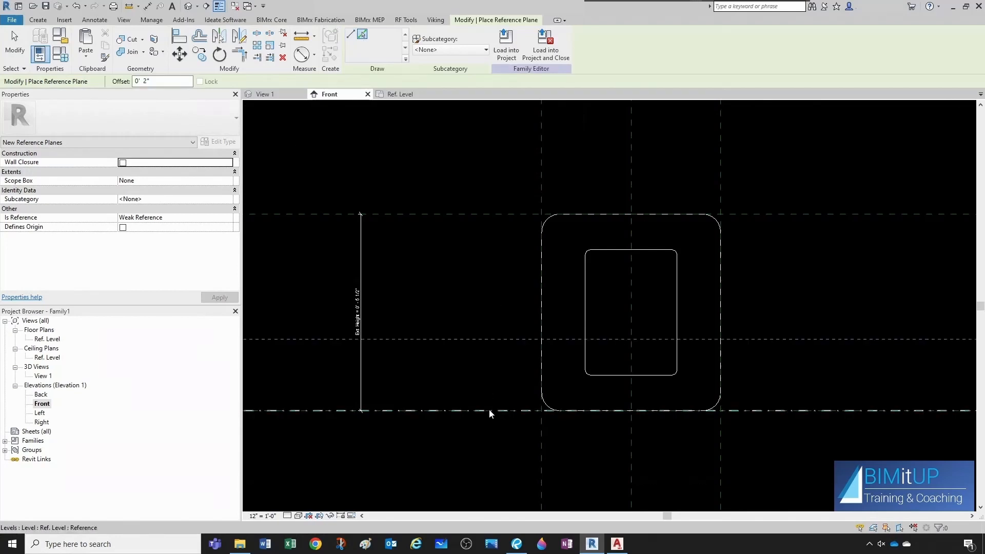
pyautogui.press('Escape')
pyautogui.press('Escape')
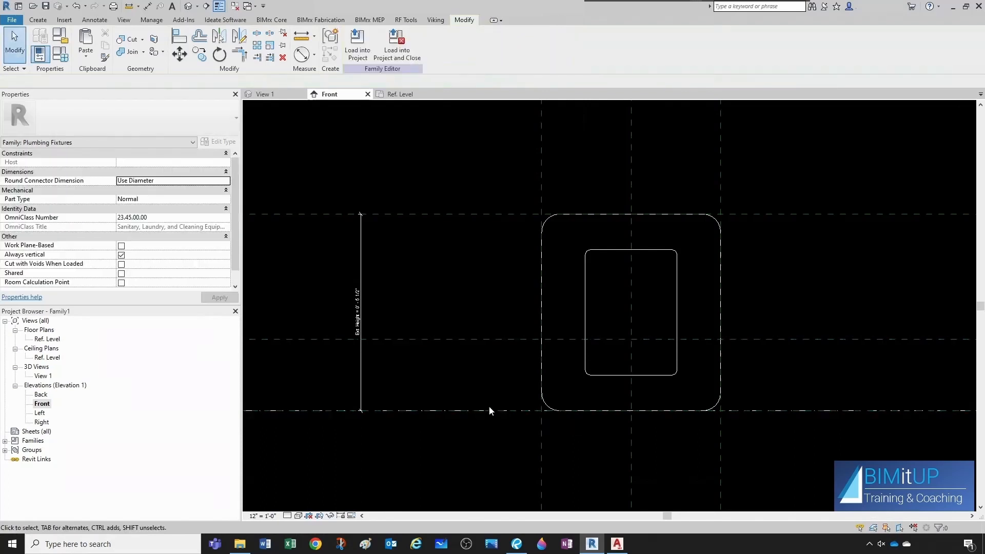
# Name the new horizontal reference plane DISS.
pyautogui.click(474, 340)
pyautogui.scroll(-3, 471, 349)
pyautogui.click(781, 350)
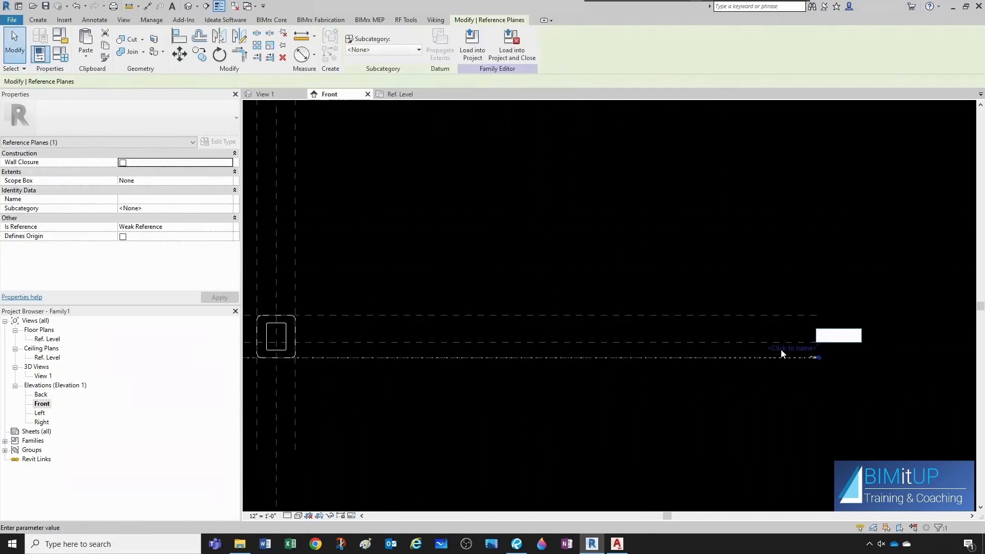
pyautogui.write('DISS')
pyautogui.press('Return')
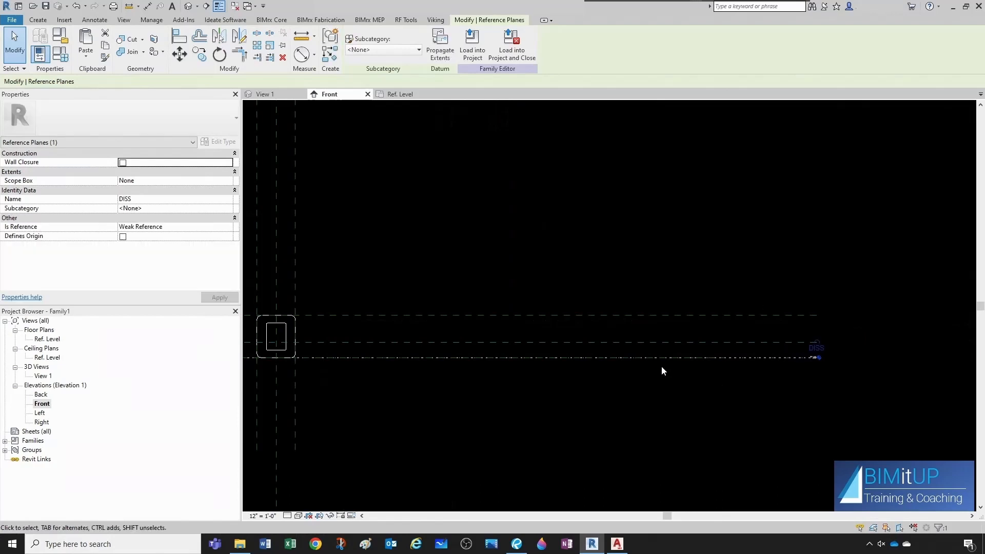
pyautogui.press('Escape')
# Dimension the plate's bottom, DISS and top reference planes and make the segments equal to center the DISS plane.
pyautogui.scroll(2, 282, 345)
pyautogui.scroll(4, 282, 346)
pyautogui.moveTo(377, 361); pyautogui.dragTo(563, 361, button='middle')
pyautogui.scroll(3, 464, 348)
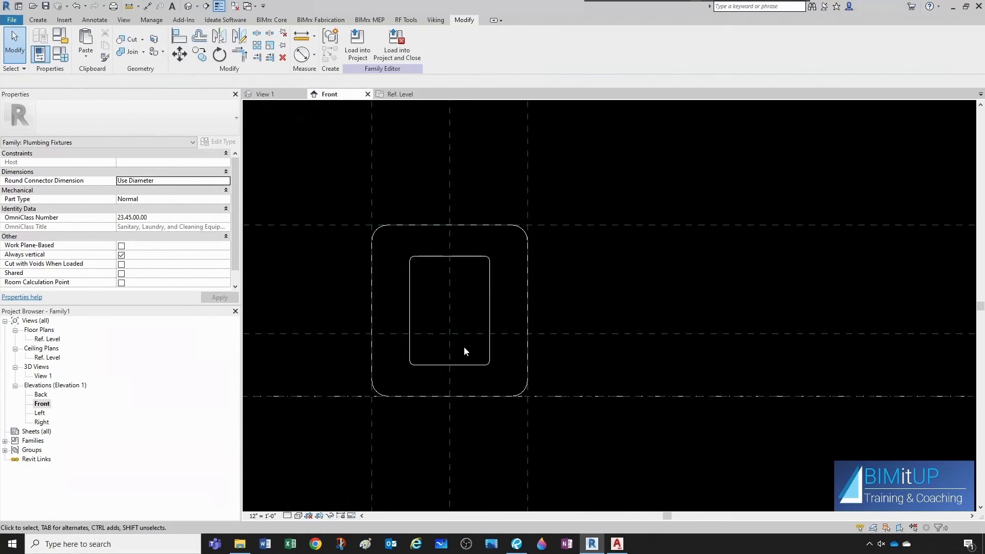
pyautogui.scroll(-3, 487, 341)
pyautogui.scroll(8, 368, 341)
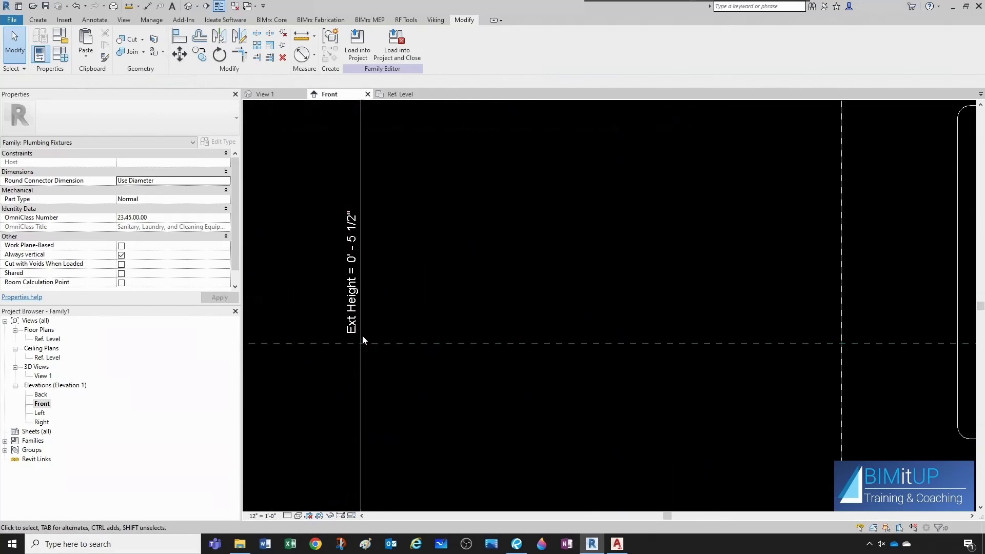
pyautogui.scroll(-7, 355, 323)
pyautogui.moveTo(631, 307); pyautogui.dragTo(516, 306, button='middle')
pyautogui.scroll(1, 508, 238)
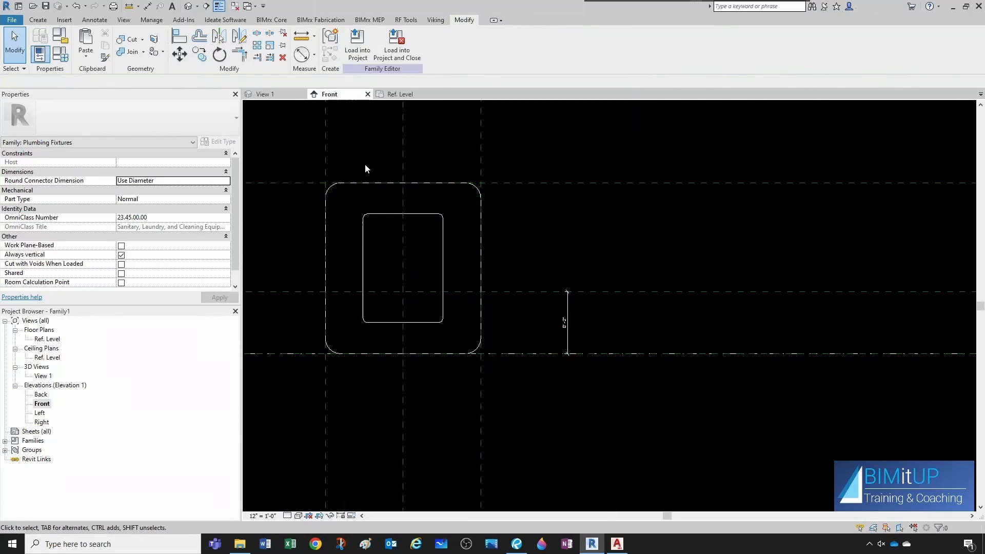
pyautogui.click(147, 8)
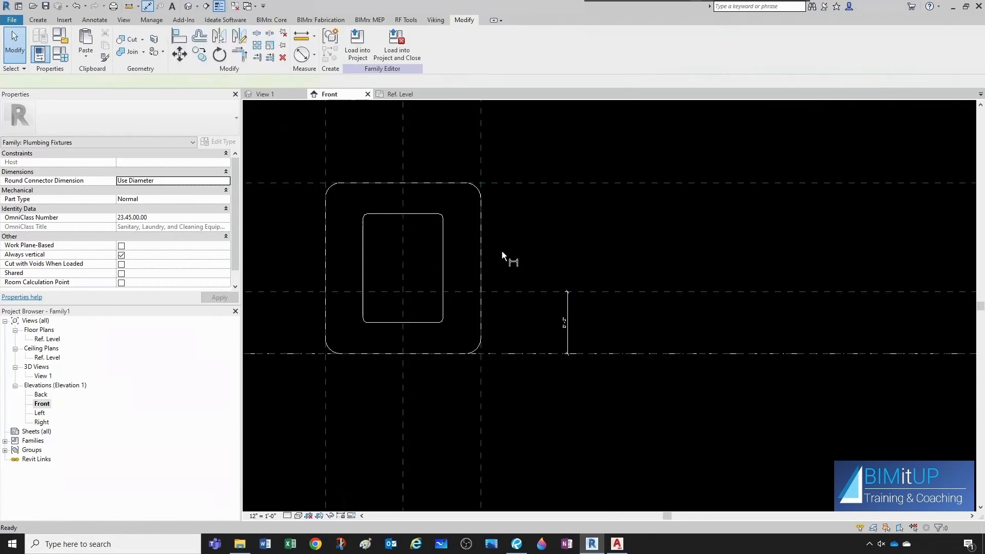
pyautogui.press('Tab')
pyautogui.click(604, 355)
pyautogui.click(605, 293)
pyautogui.click(610, 184)
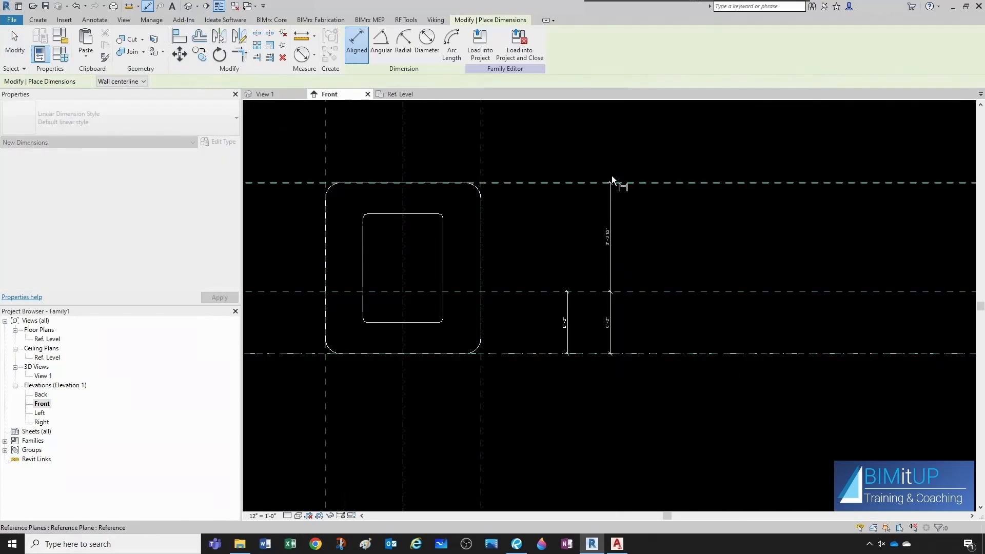
pyautogui.click(624, 146)
pyautogui.click(640, 268)
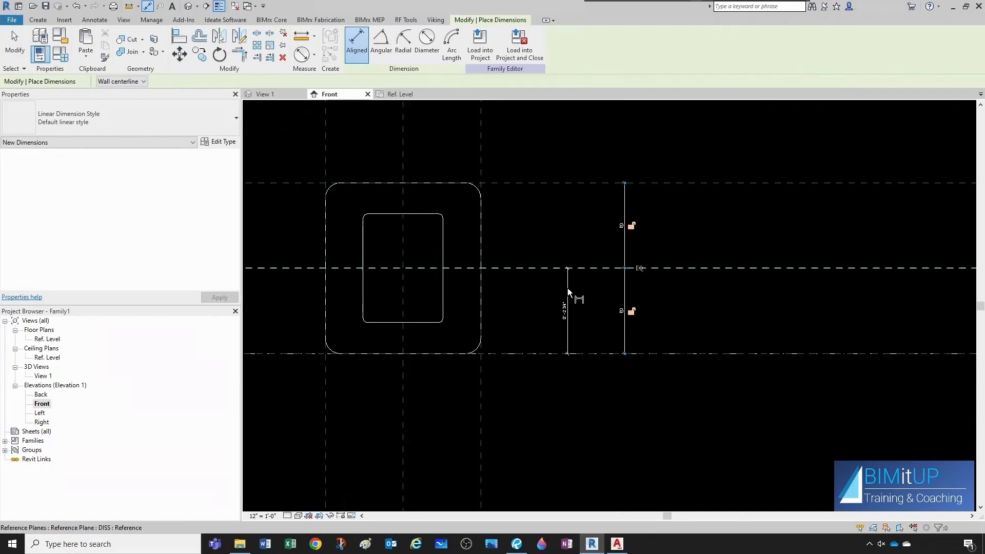
pyautogui.press('Escape')
pyautogui.press('Escape')
# Start an extrusion and sketch a small circle about 1/4" radius inside the inner rectangle.
pyautogui.scroll(3, 472, 290)
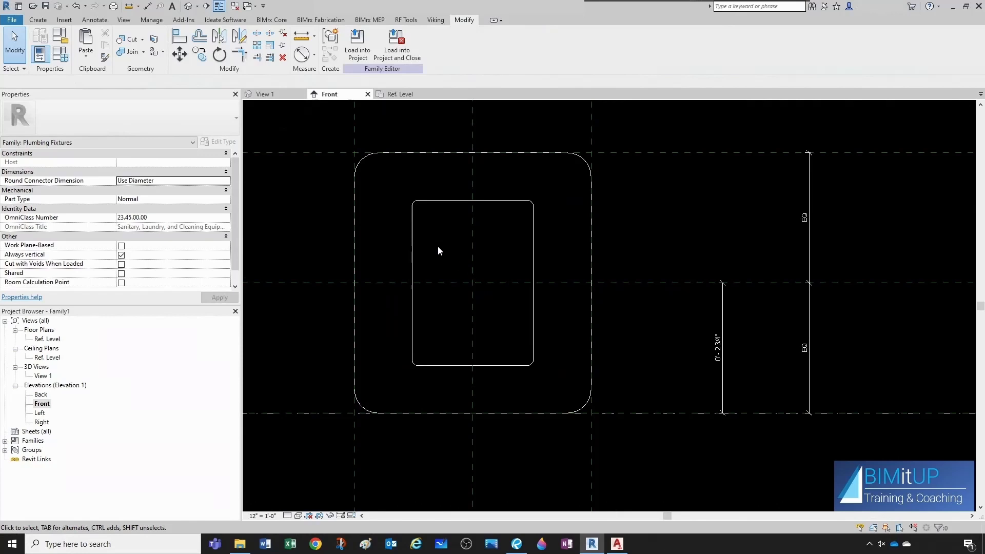
pyautogui.click(38, 19)
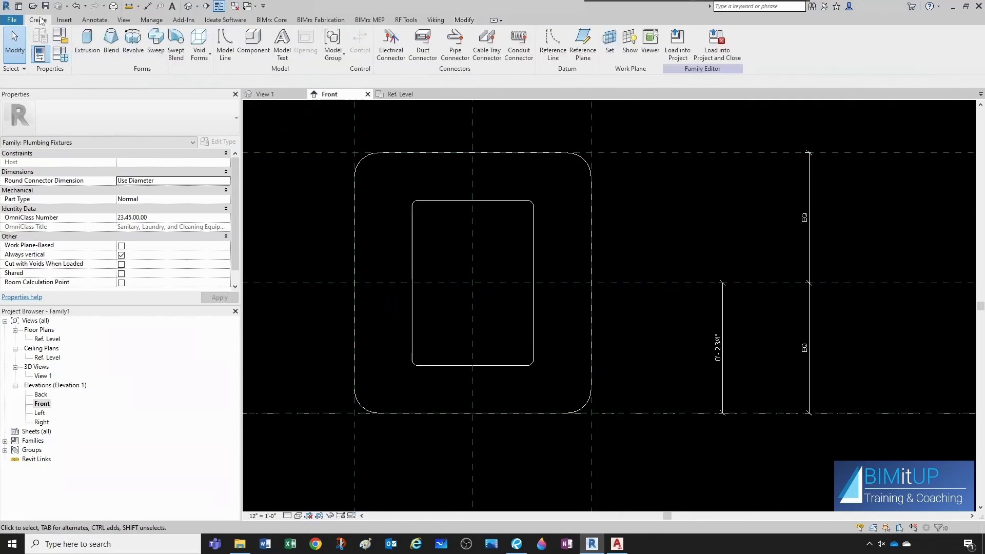
pyautogui.click(87, 41)
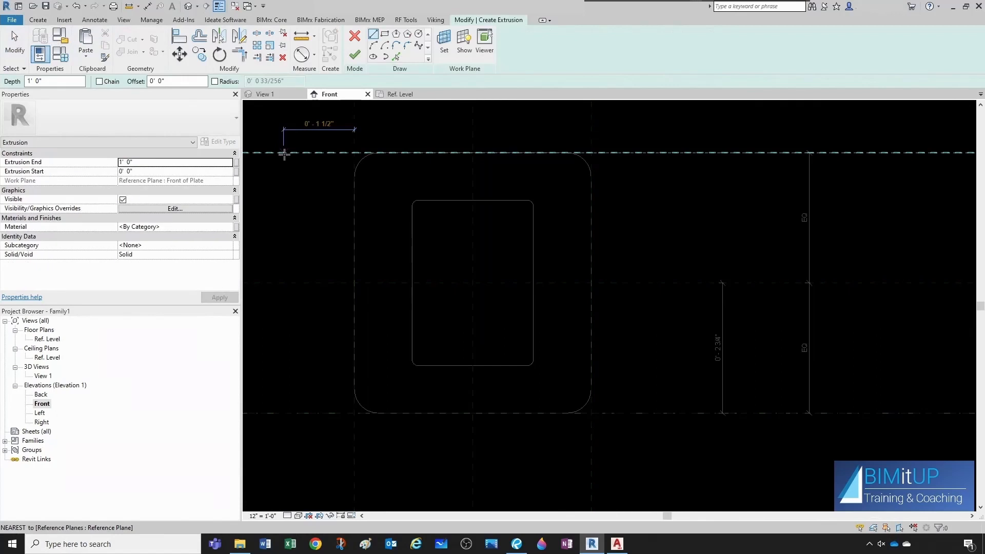
pyautogui.click(420, 36)
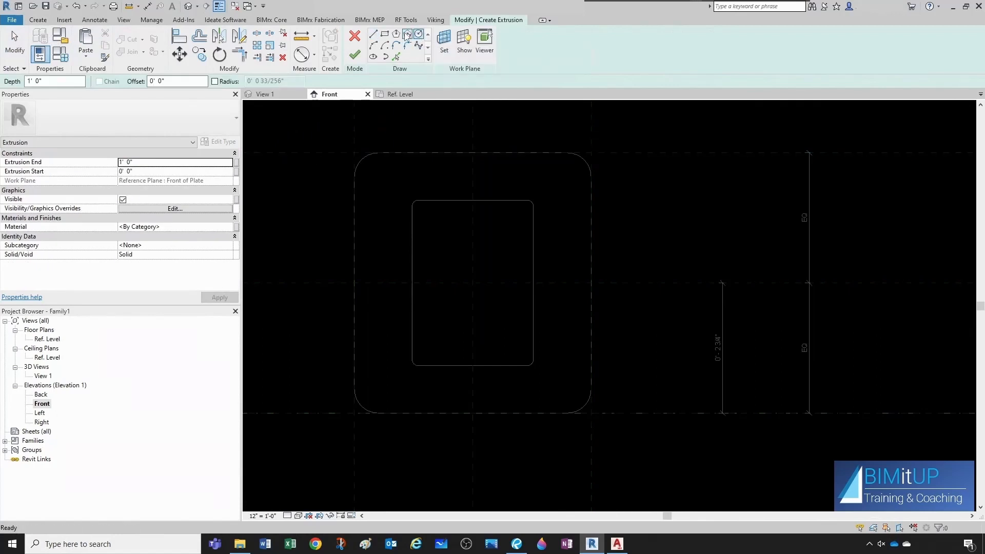
pyautogui.scroll(2, 435, 235)
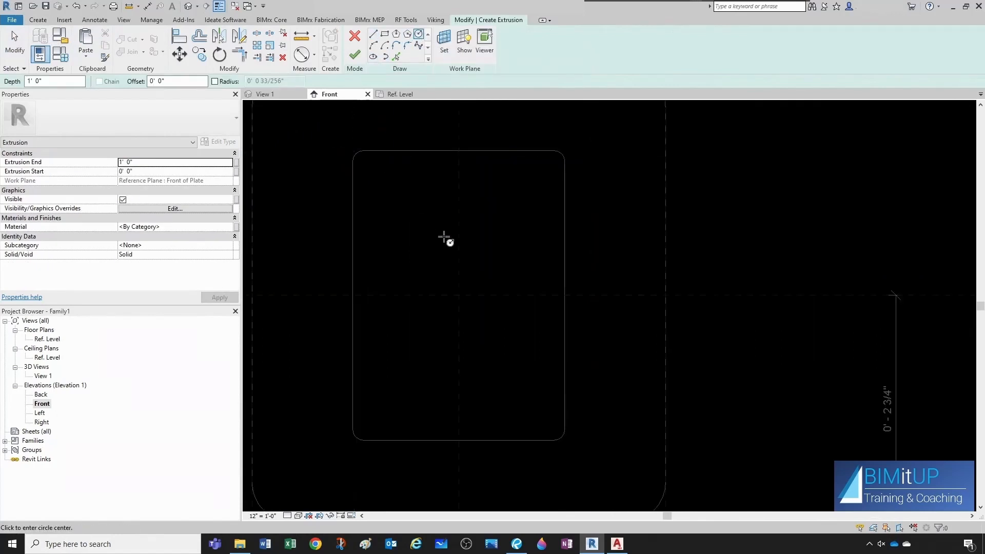
pyautogui.click(485, 268)
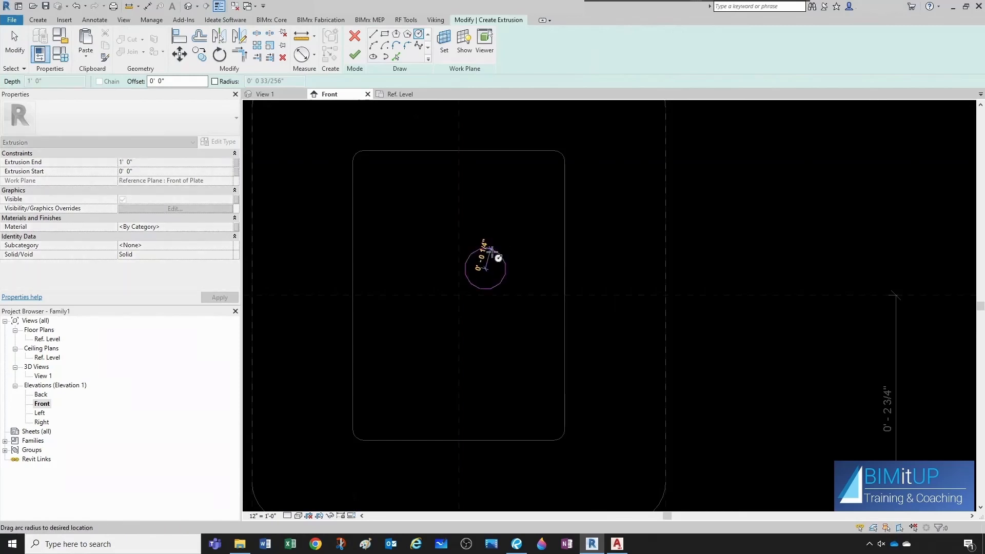
pyautogui.click(491, 251)
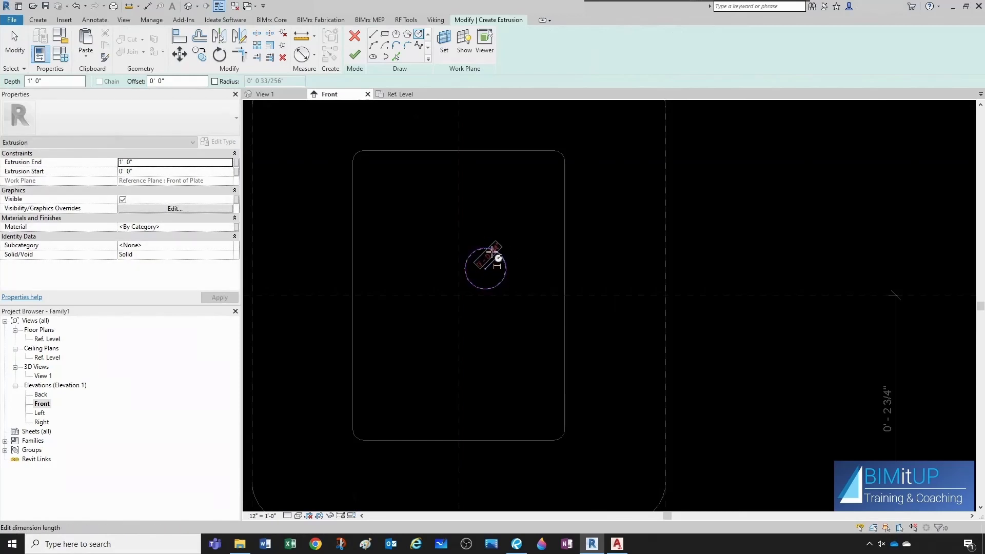
pyautogui.press('Escape')
pyautogui.press('Escape')
# Turn on the circle's center mark visibility.
pyautogui.click(501, 253)
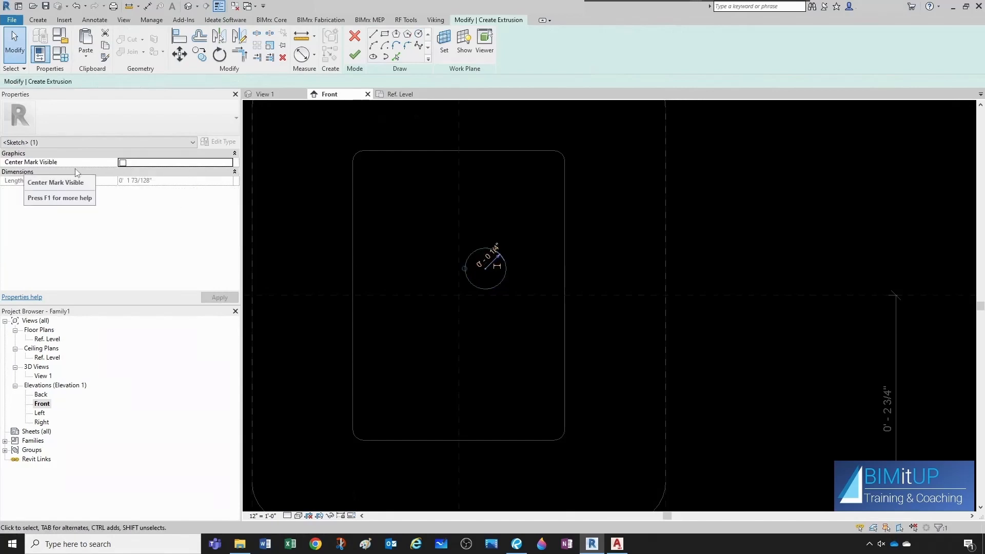
pyautogui.click(122, 163)
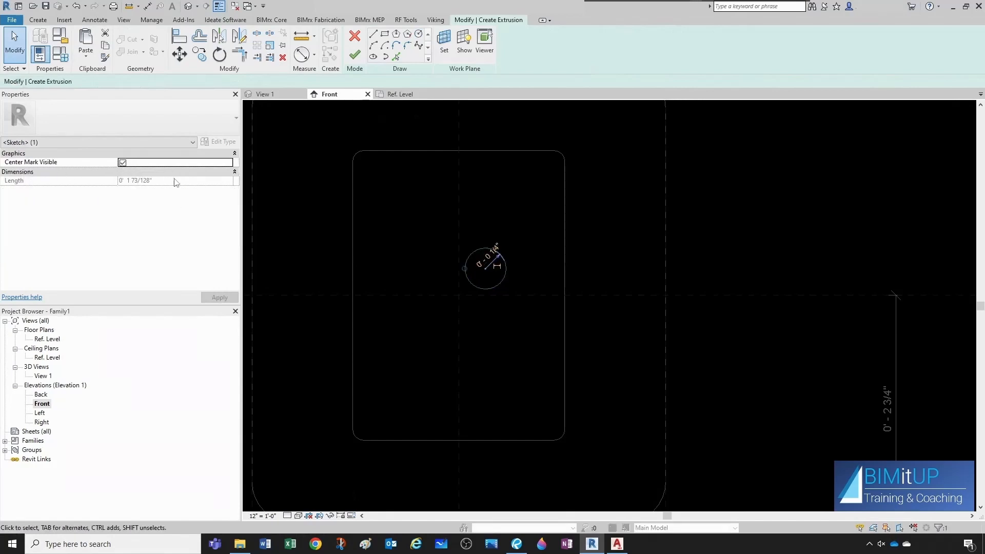
pyautogui.click(385, 254)
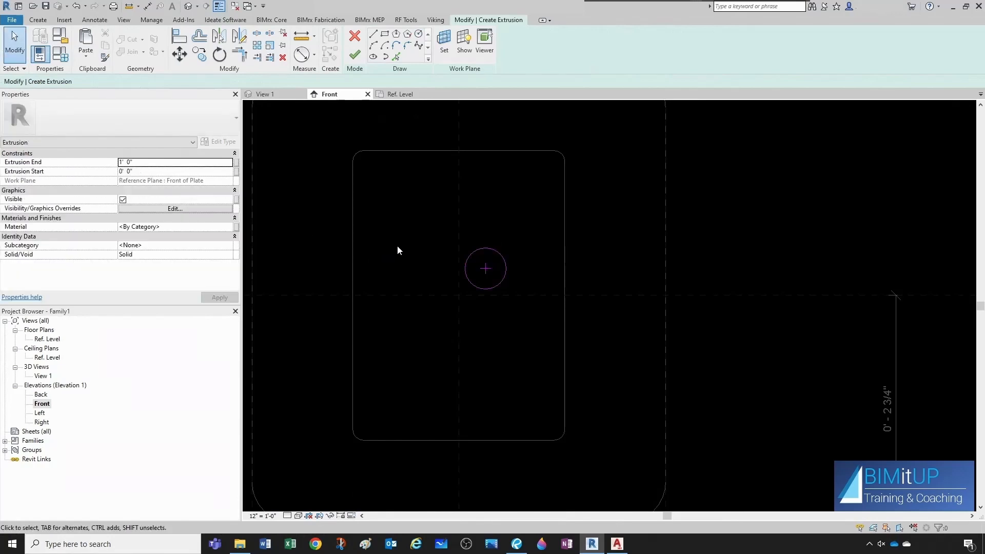
# Align the circle's center to the vertical center reference plane and the DISS reference plane, locking the alignments.
pyautogui.press('l')
pyautogui.scroll(2, 399, 245)
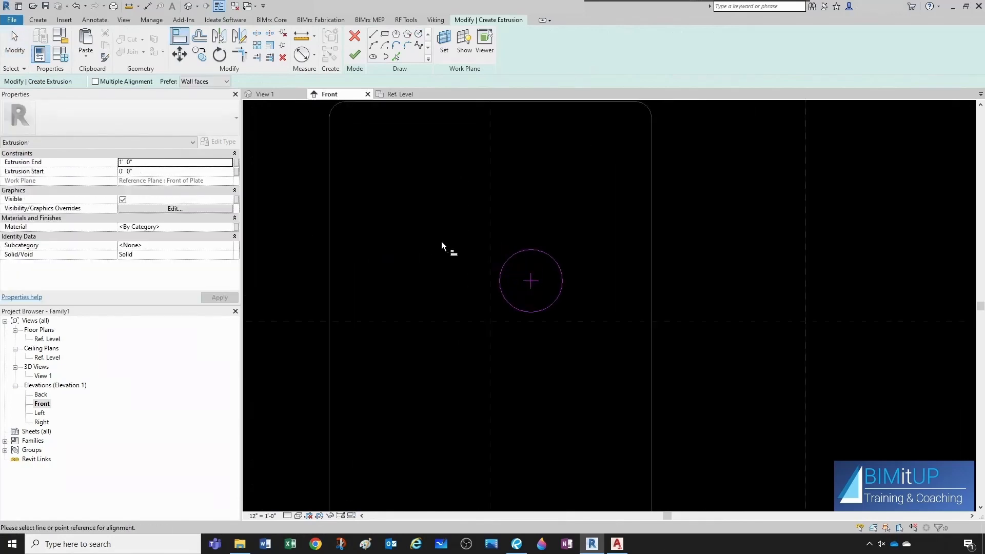
pyautogui.click(490, 234)
pyautogui.click(531, 280)
pyautogui.click(507, 322)
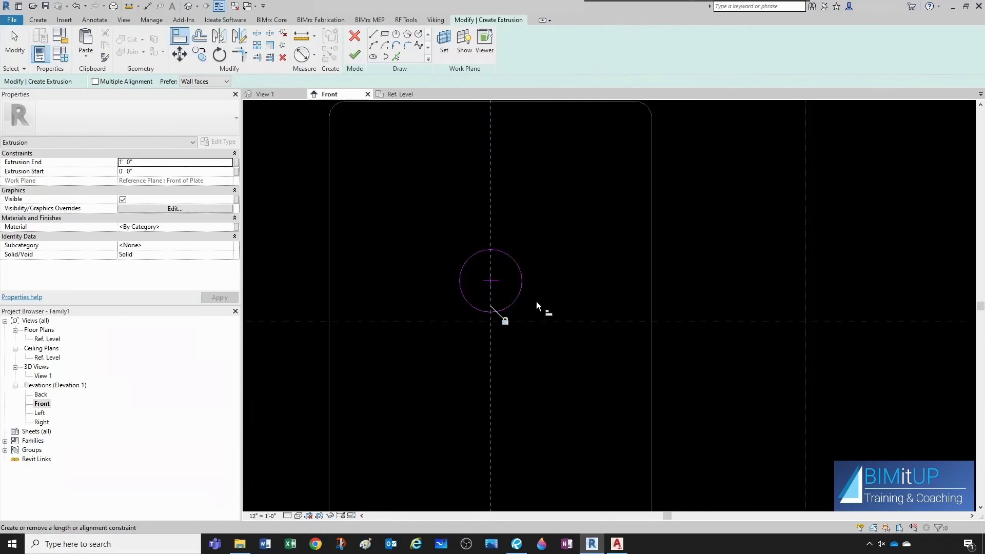
pyautogui.click(539, 321)
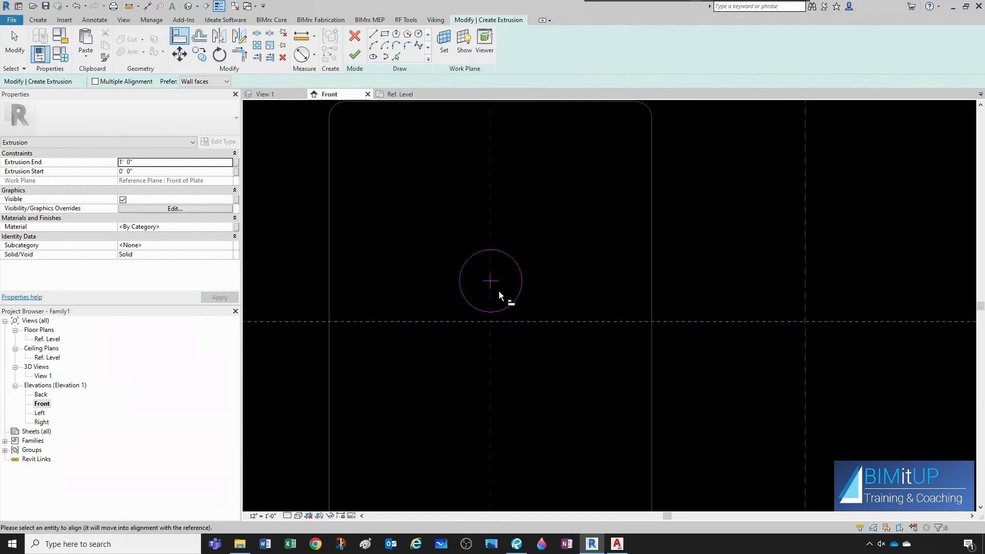
pyautogui.click(496, 283)
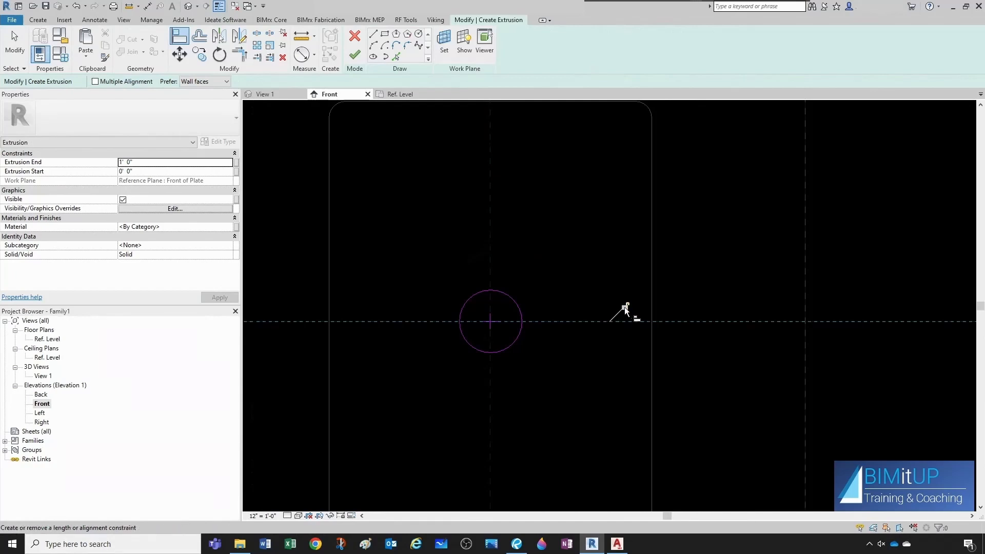
pyautogui.press('Escape')
pyautogui.press('Escape')
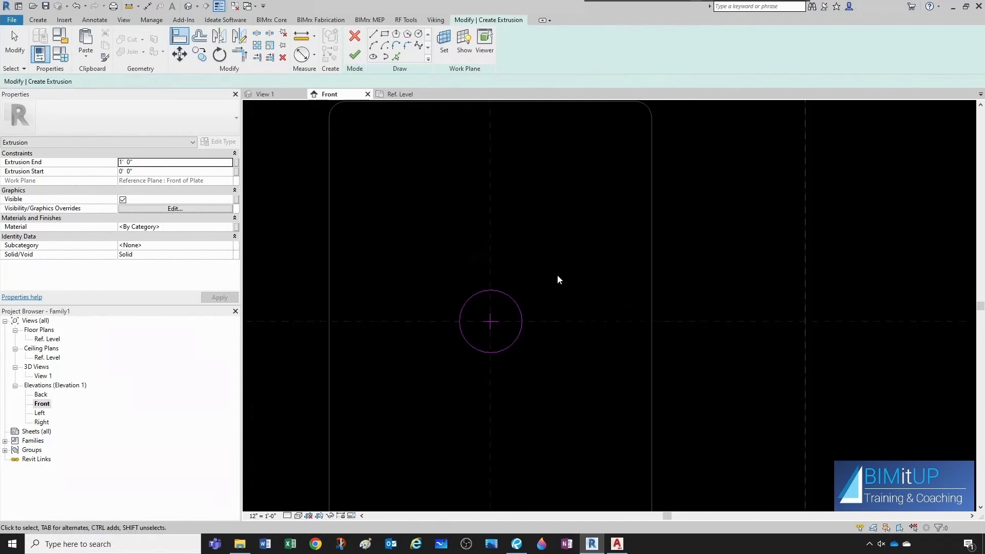
# Set the circle's radius to 5/16" and compare it against the AutoCAD reference drawing.
pyautogui.click(512, 306)
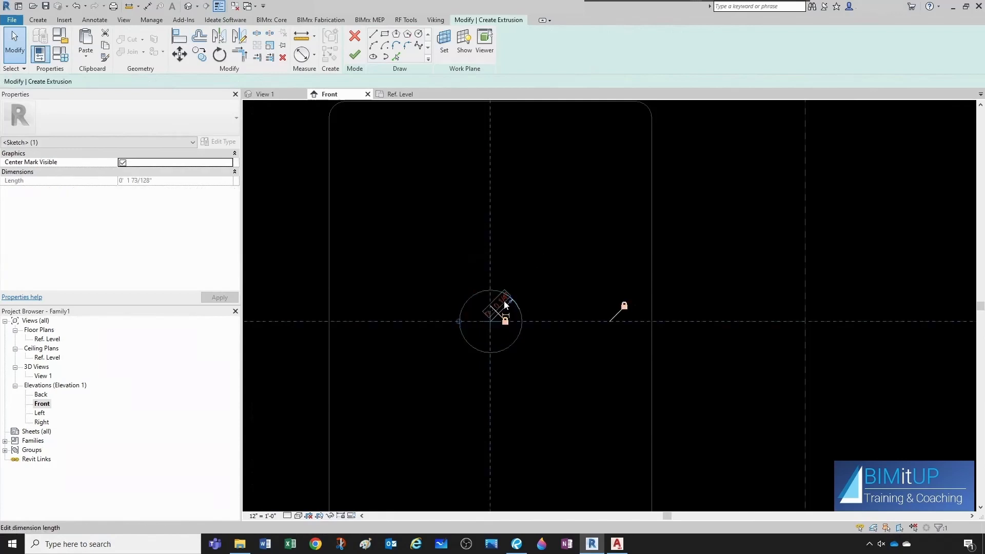
pyautogui.click(503, 304)
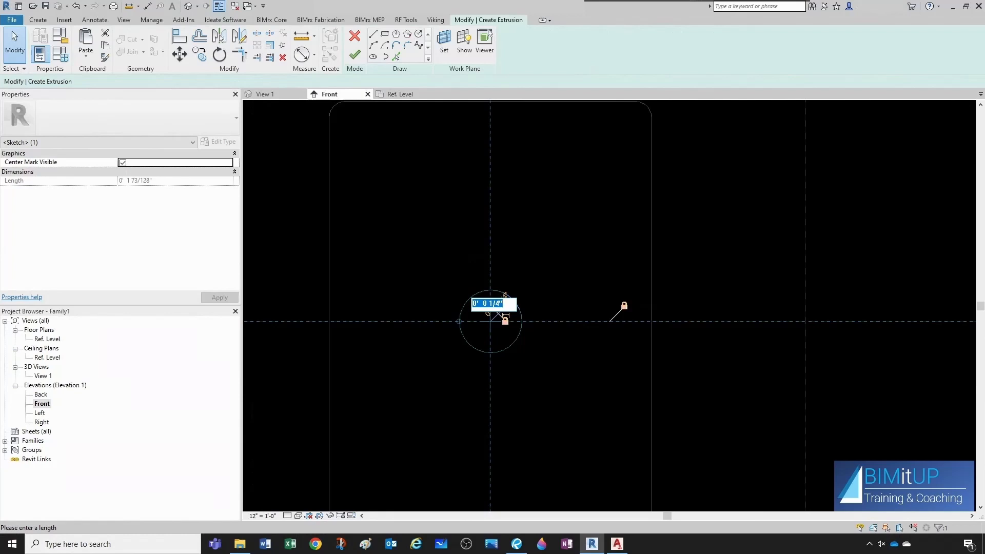
pyautogui.write('5/16')
pyautogui.press('Return')
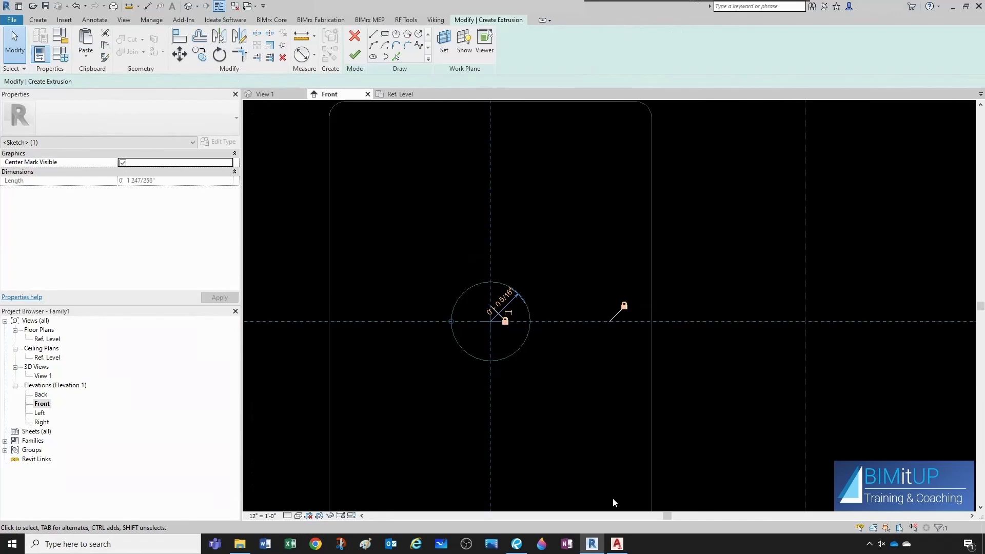
pyautogui.click(617, 543)
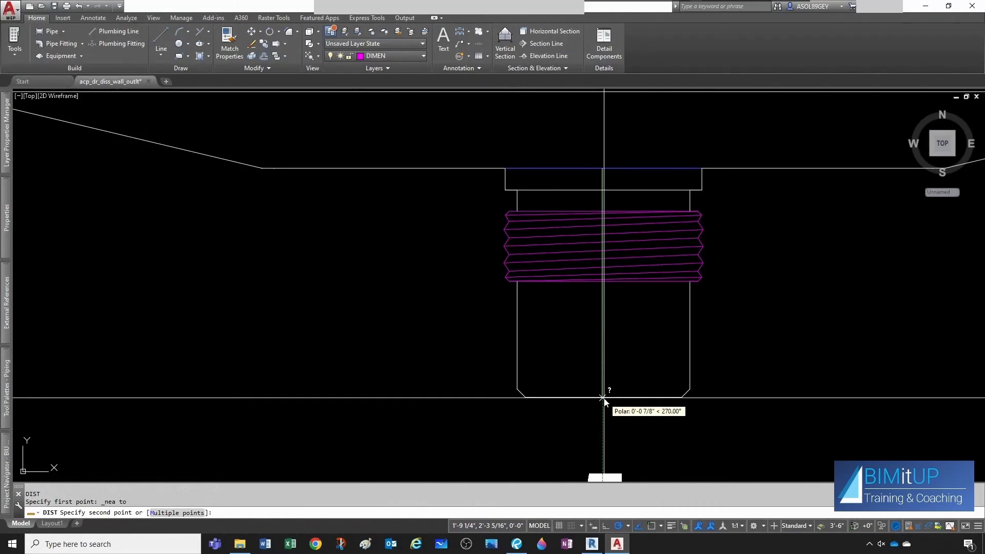
pyautogui.click(591, 543)
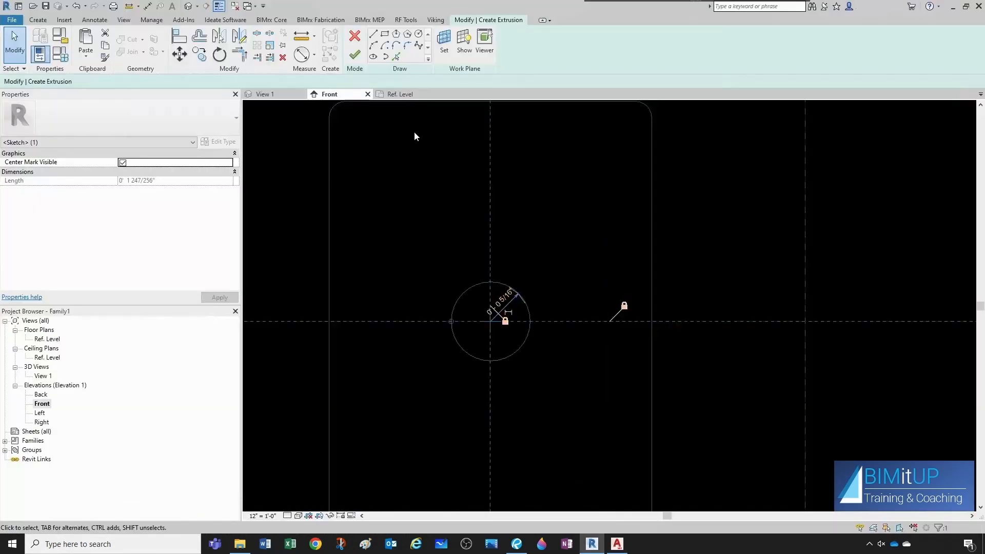
# Finish the outlet circle sketch and set the extrusion end to 7/8".
pyautogui.click(355, 54)
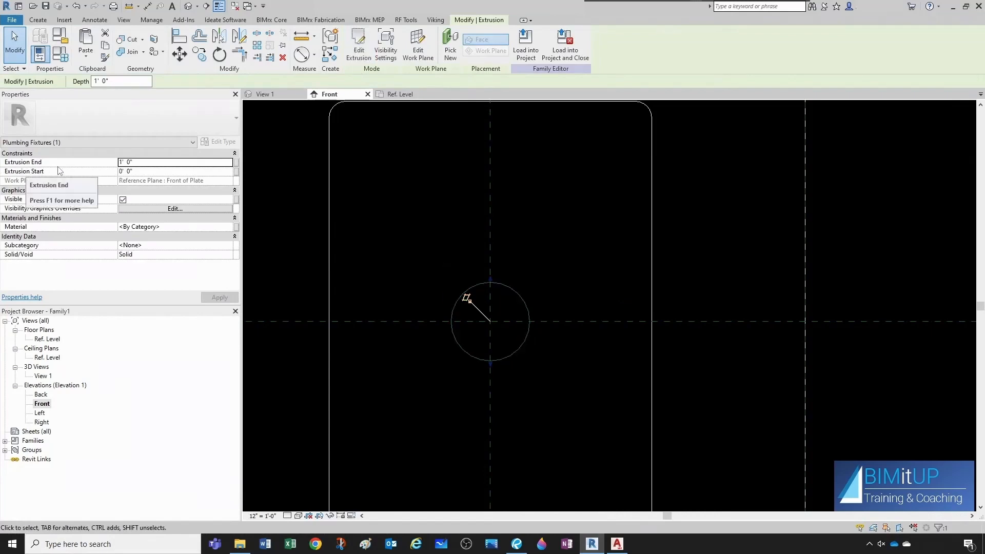
pyautogui.click(139, 164)
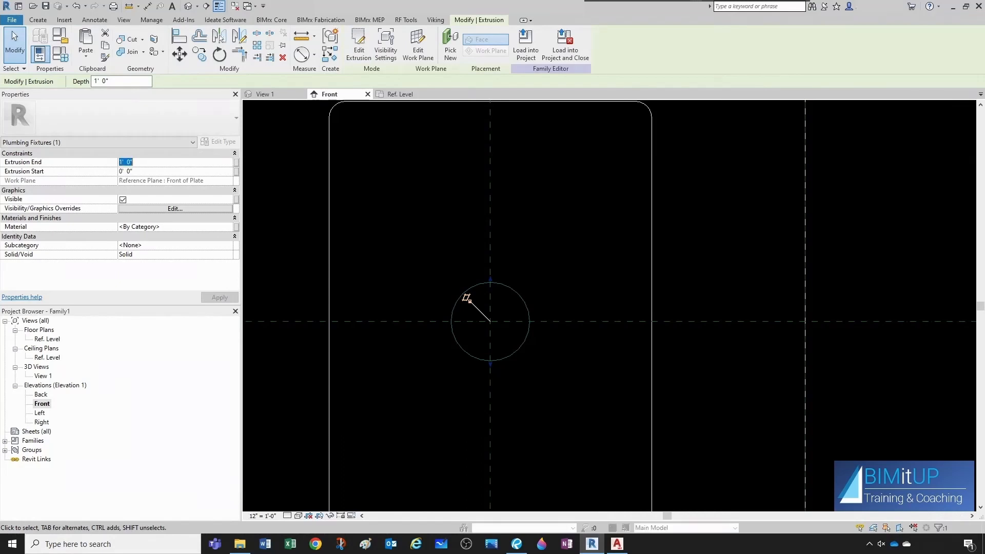
pyautogui.write('7/8')
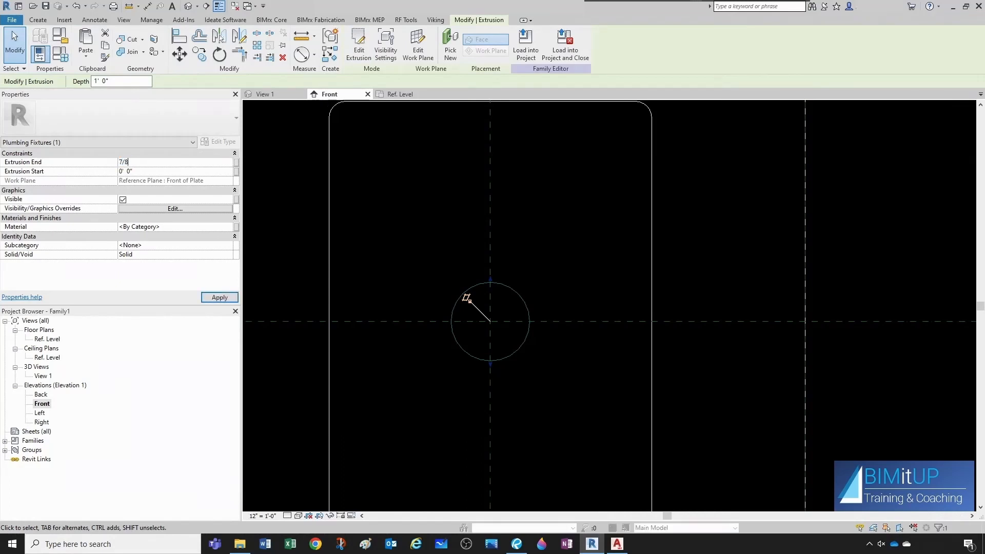
pyautogui.press('Return')
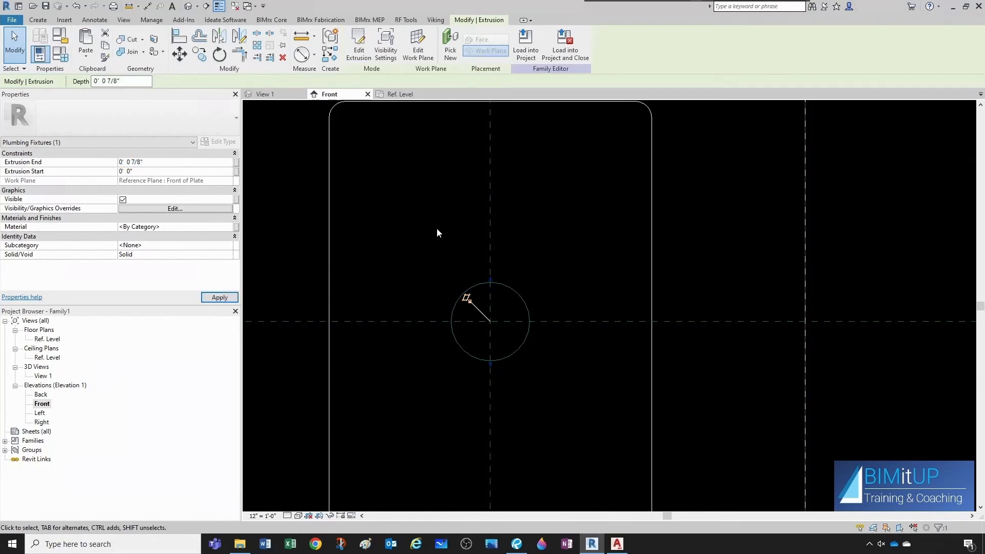
pyautogui.click(438, 230)
# Inspect the new extrusion in the 3D view and the Ref. Level plan.
pyautogui.click(280, 94)
pyautogui.keyDown('shift'); pyautogui.moveTo(605, 290); pyautogui.dragTo(647, 294, button='middle'); pyautogui.keyUp('shift')
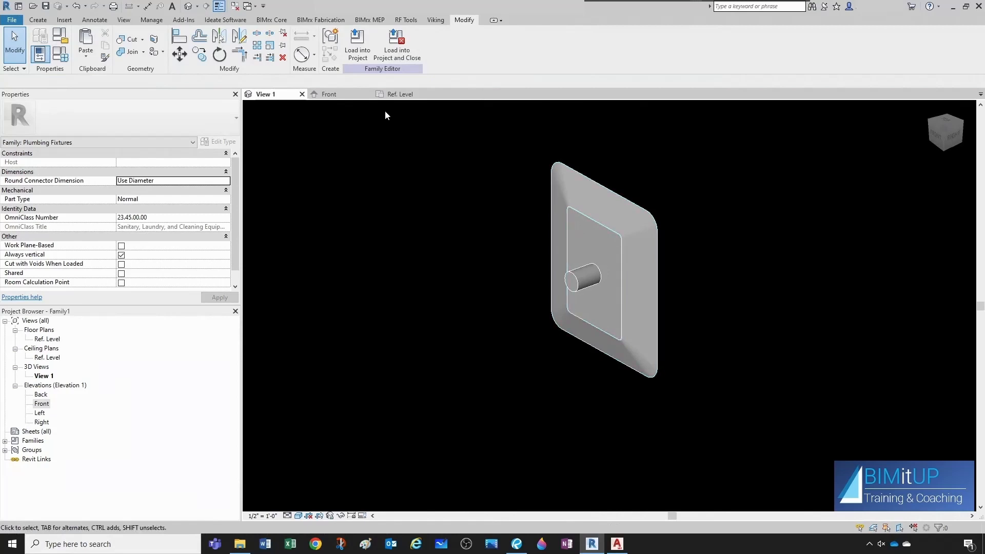
pyautogui.click(397, 95)
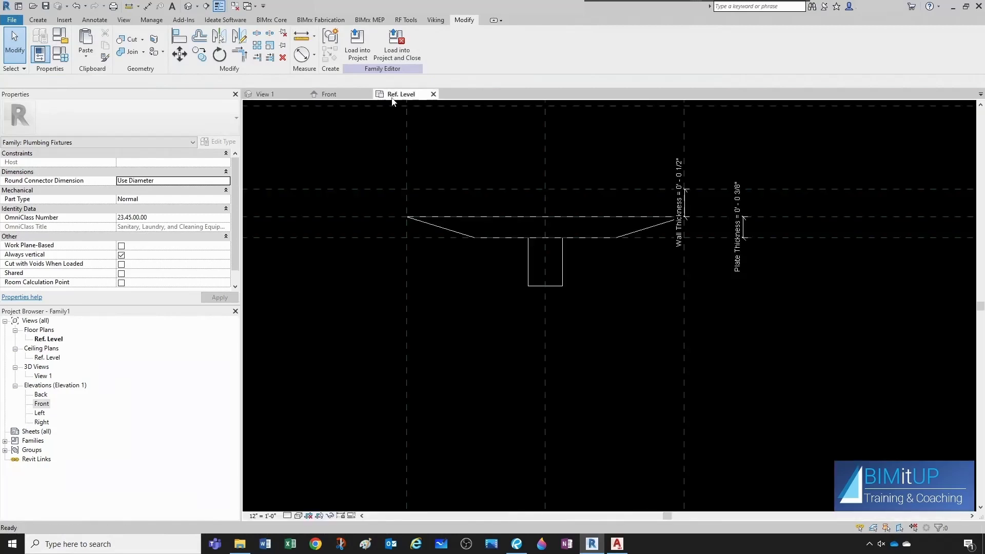
pyautogui.scroll(-3, 587, 341)
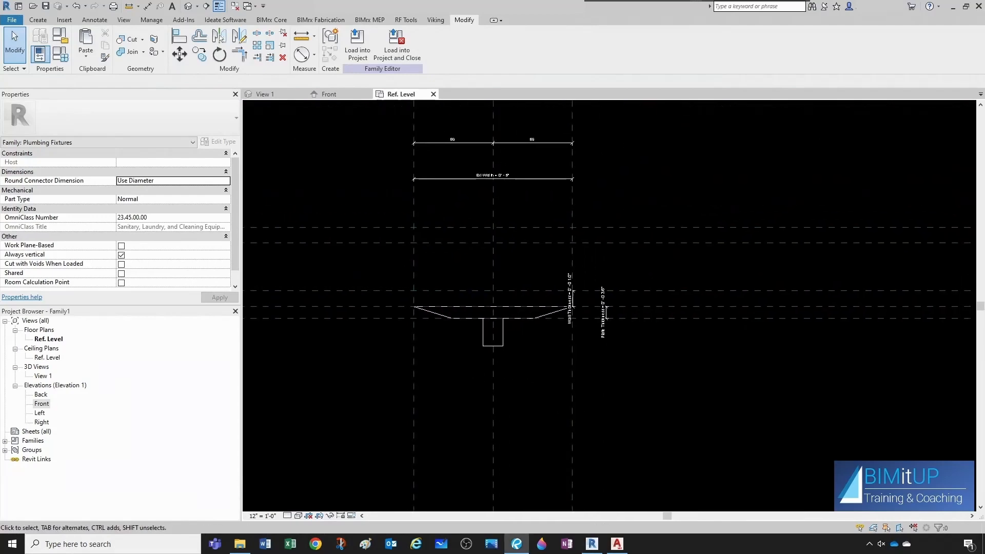
# Switch to AutoCAD and measure the width of the outlet body block in the reference drawing.
pyautogui.moveTo(984, 149); pyautogui.dragTo(563, 143)
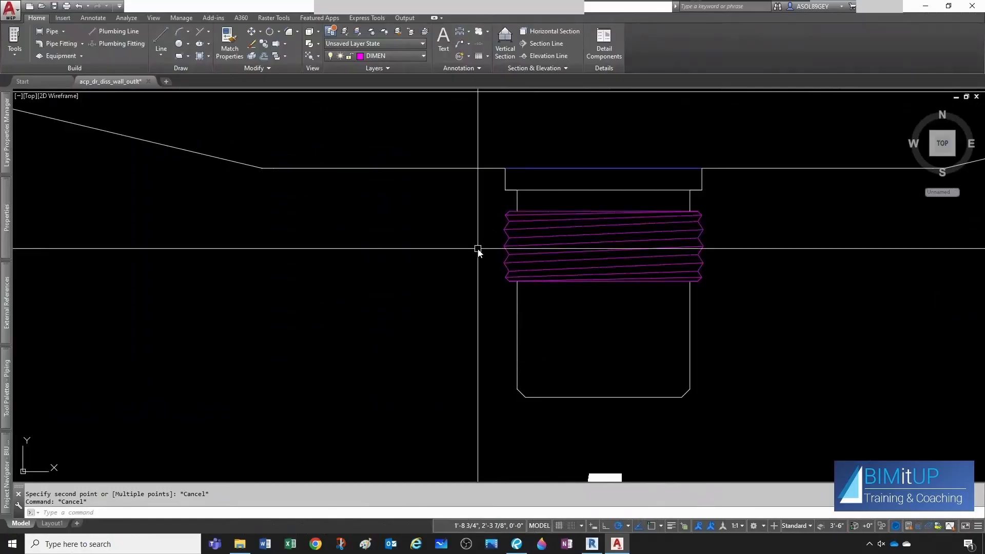
pyautogui.scroll(-10, 478, 249)
pyautogui.moveTo(494, 224); pyautogui.dragTo(496, 338, button='middle')
pyautogui.scroll(6, 495, 293)
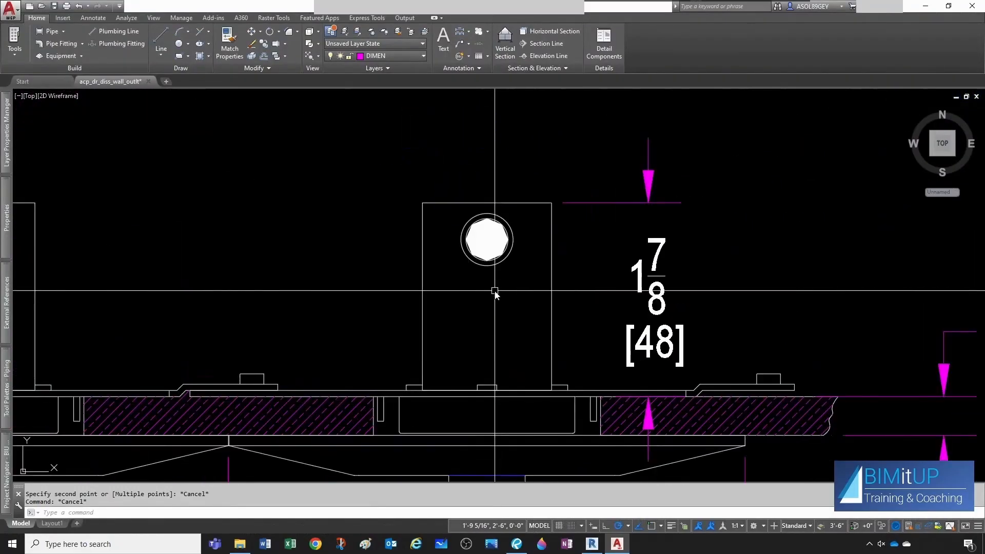
pyautogui.write('di')
pyautogui.press('Return')
pyautogui.click(423, 204)
pyautogui.click(553, 205)
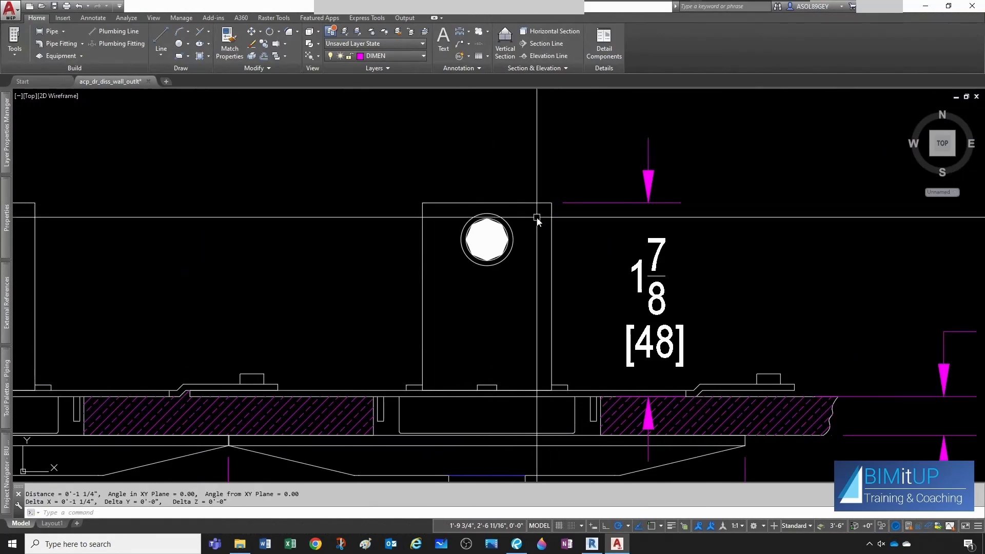
pyautogui.hotkey('alt', 'Tab')
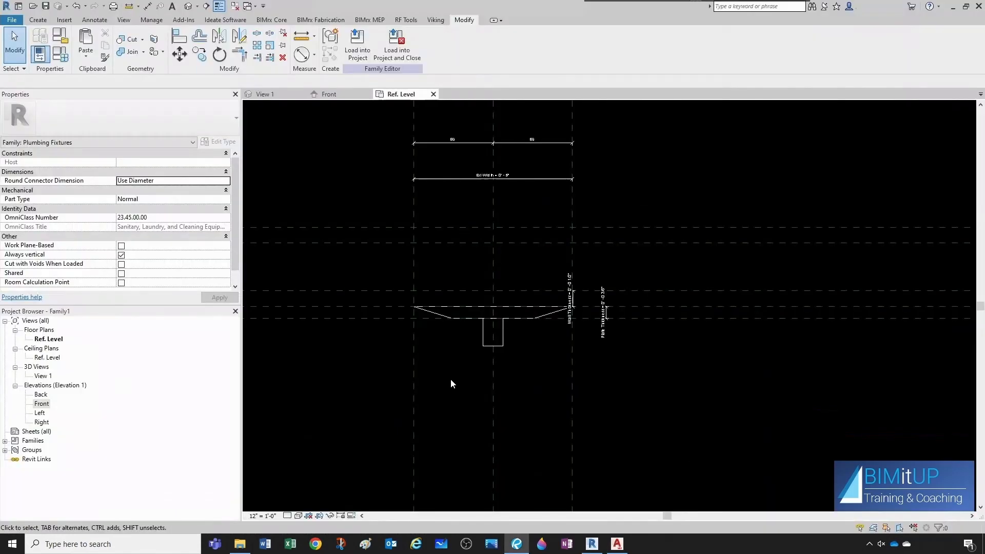
# Start a new extrusion in the Front view and set its work plane to Reference Plane : Back of Wall.
pyautogui.scroll(1, 489, 308)
pyautogui.scroll(1, 489, 310)
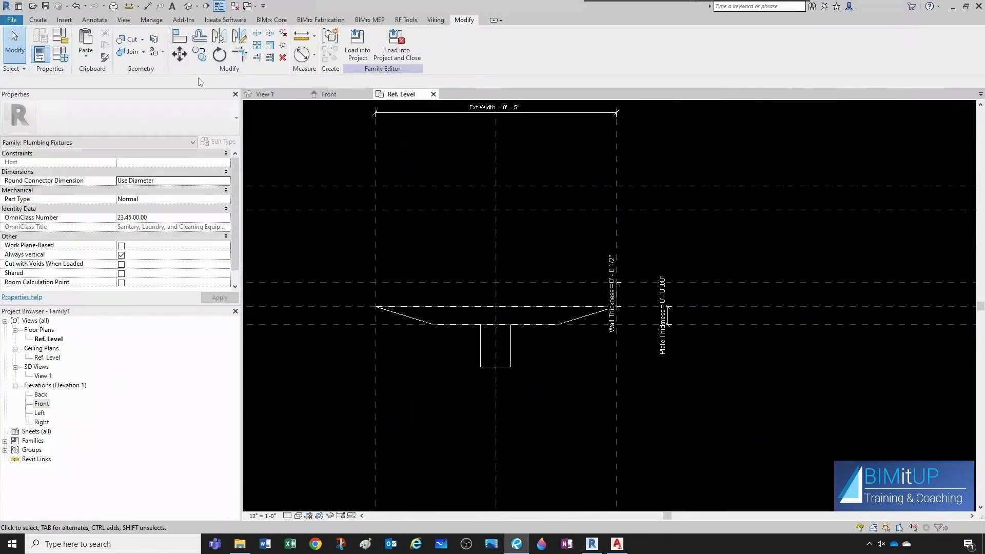
pyautogui.click(330, 94)
pyautogui.scroll(-1, 551, 334)
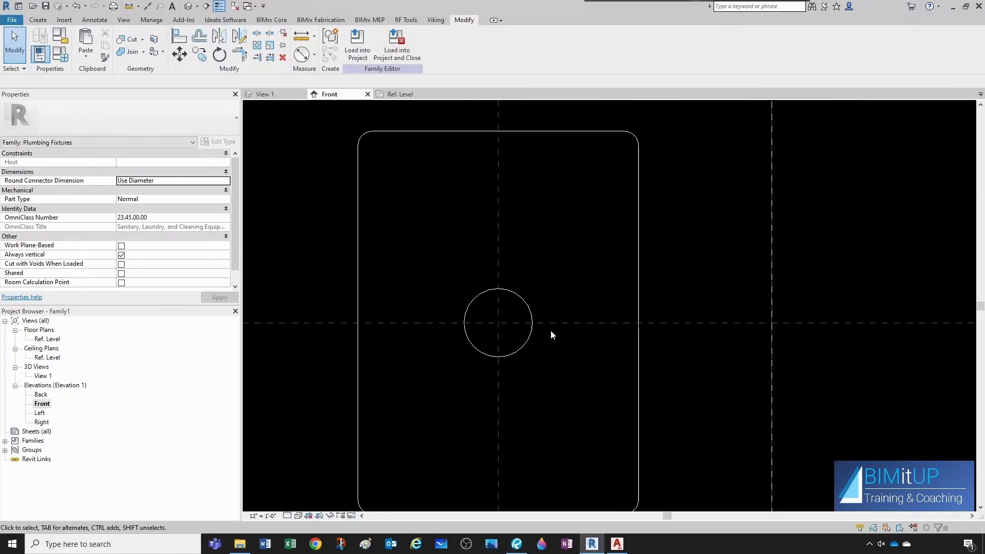
pyautogui.click(38, 20)
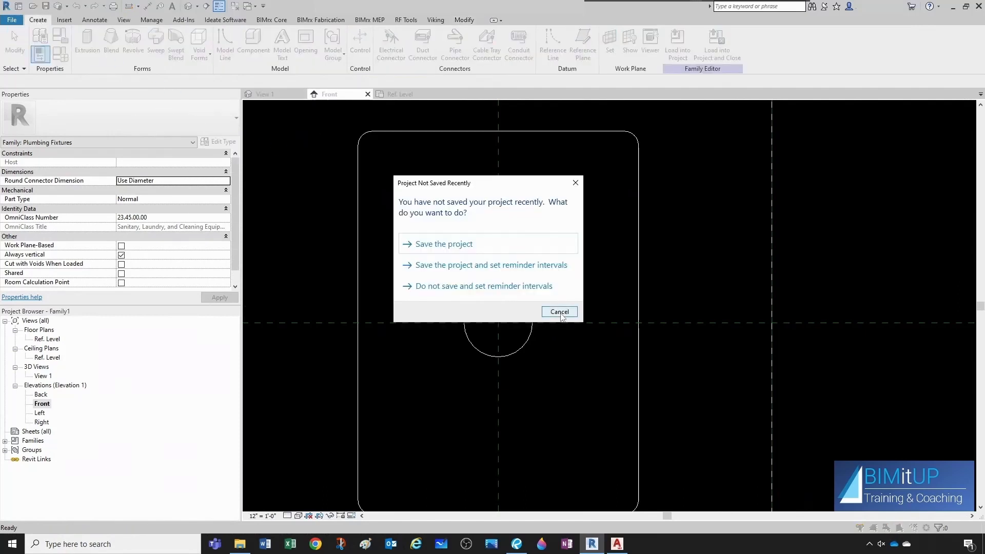
pyautogui.click(559, 312)
pyautogui.click(444, 41)
pyautogui.click(512, 302)
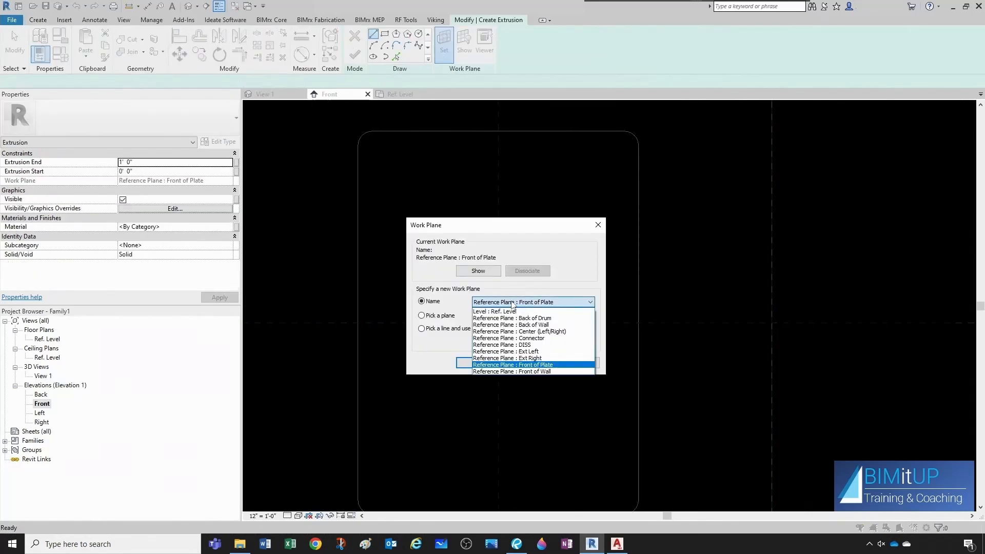
pyautogui.click(530, 325)
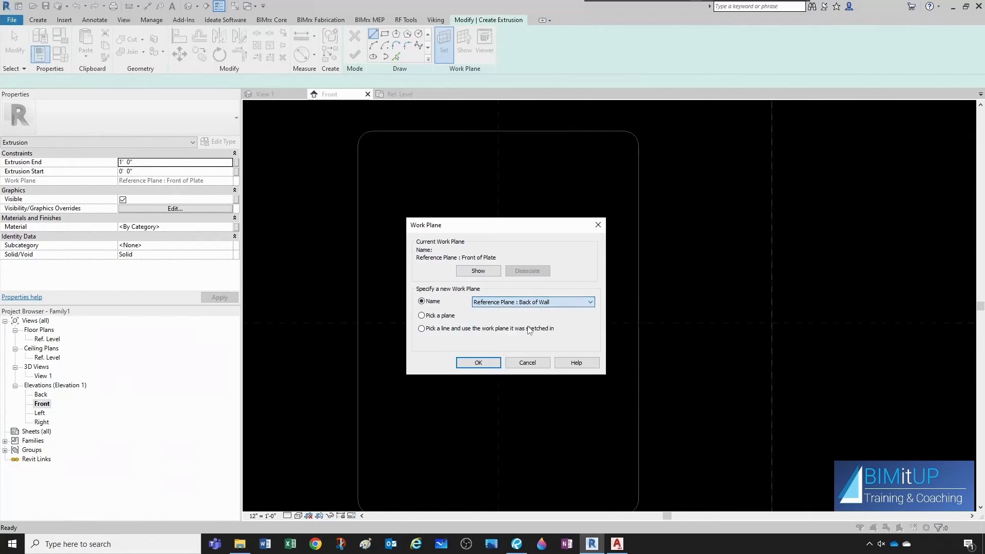
pyautogui.click(490, 363)
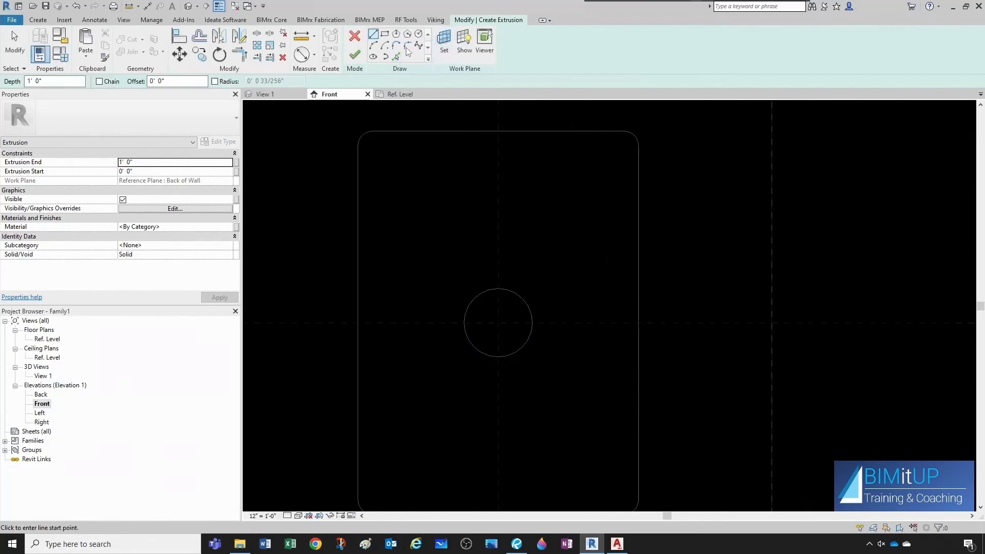
# Sketch a circle about 1 1/4" radius above the outlet circle and turn on its center mark.
pyautogui.click(418, 34)
pyautogui.click(464, 256)
pyautogui.click(464, 235)
pyautogui.press('Escape')
pyautogui.click(479, 245)
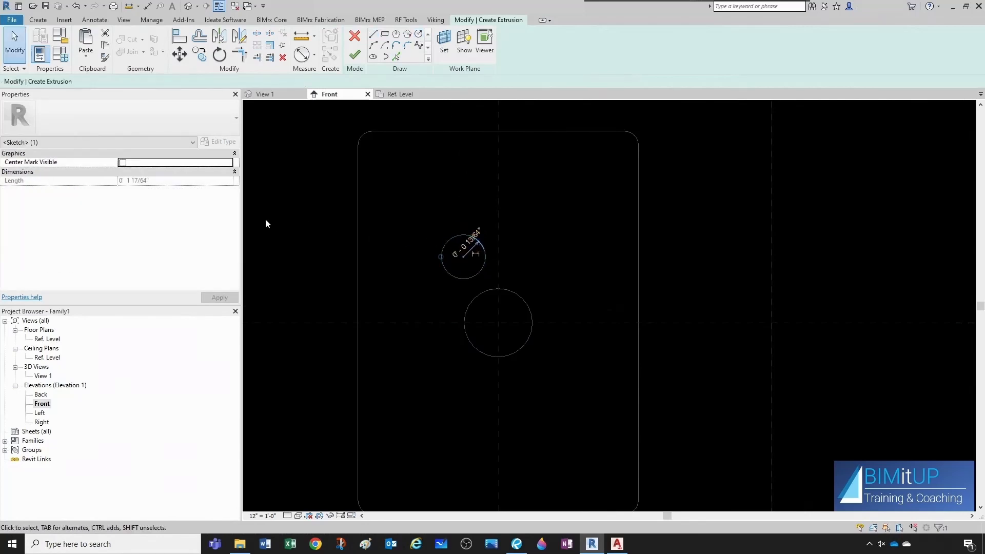
pyautogui.click(122, 163)
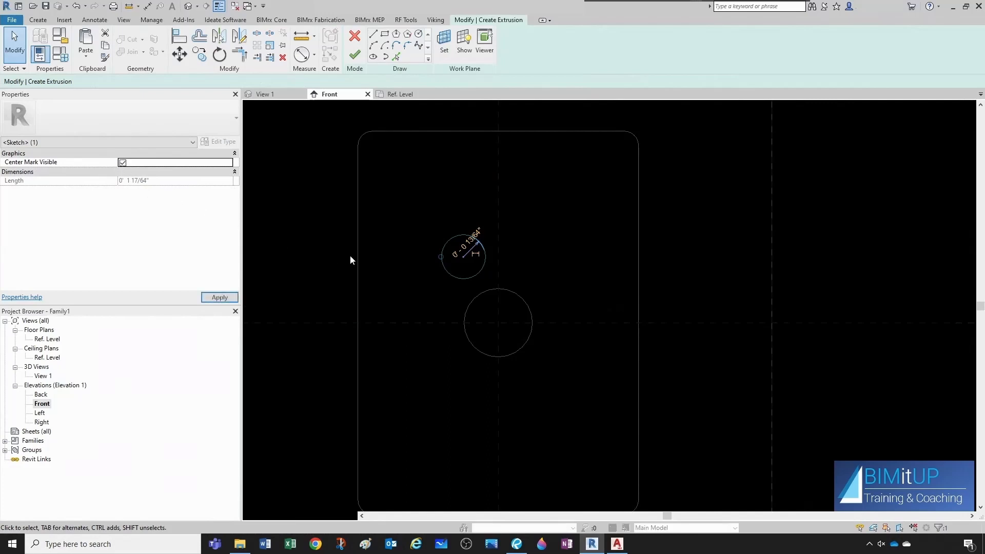
pyautogui.click(404, 270)
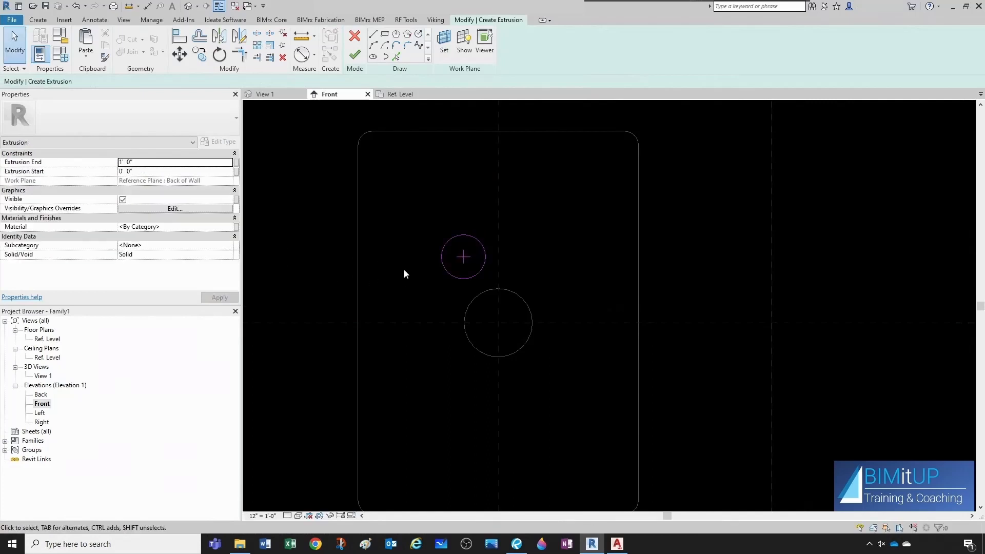
# Align the new circle's center to the vertical center reference plane and the DISS reference plane.
pyautogui.press('a')
pyautogui.press('l')
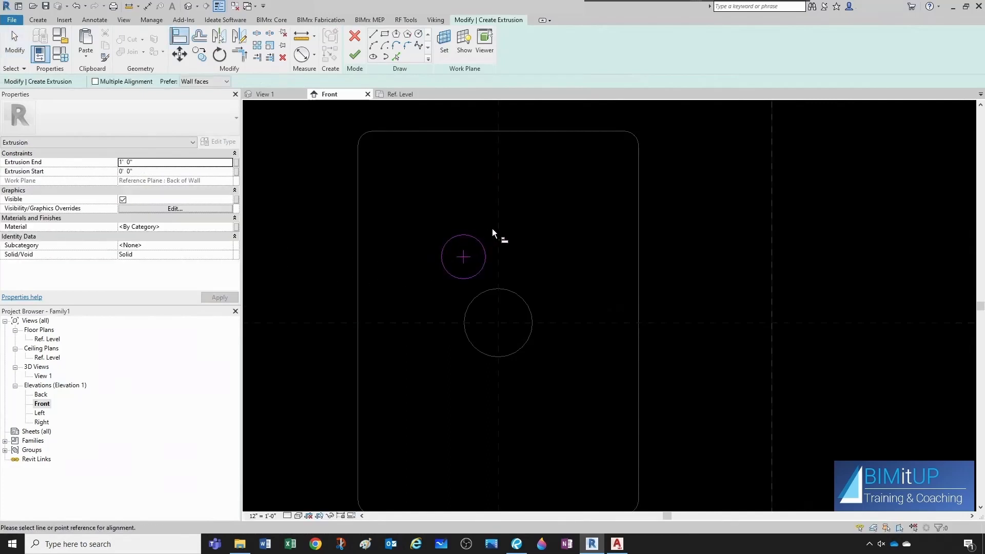
pyautogui.click(497, 230)
pyautogui.click(465, 259)
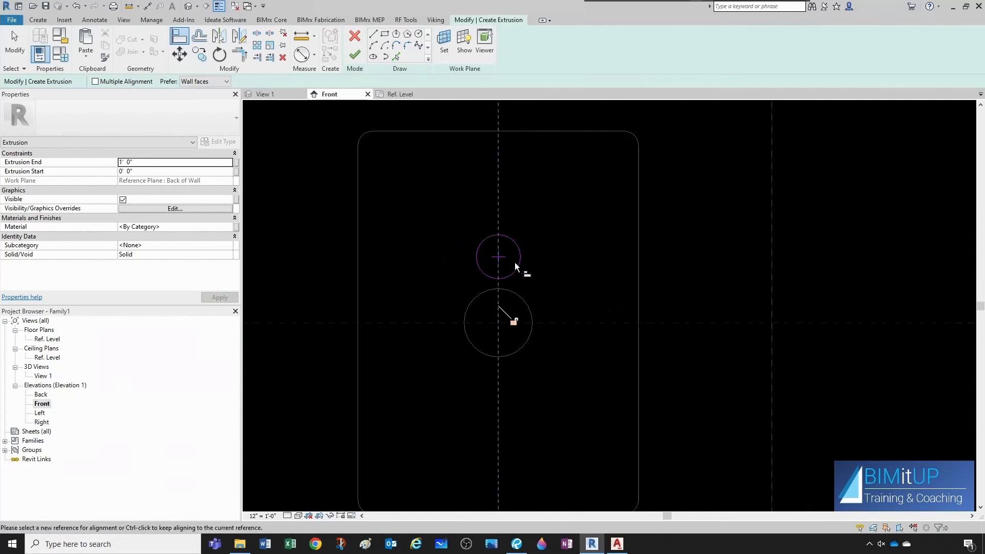
pyautogui.click(558, 322)
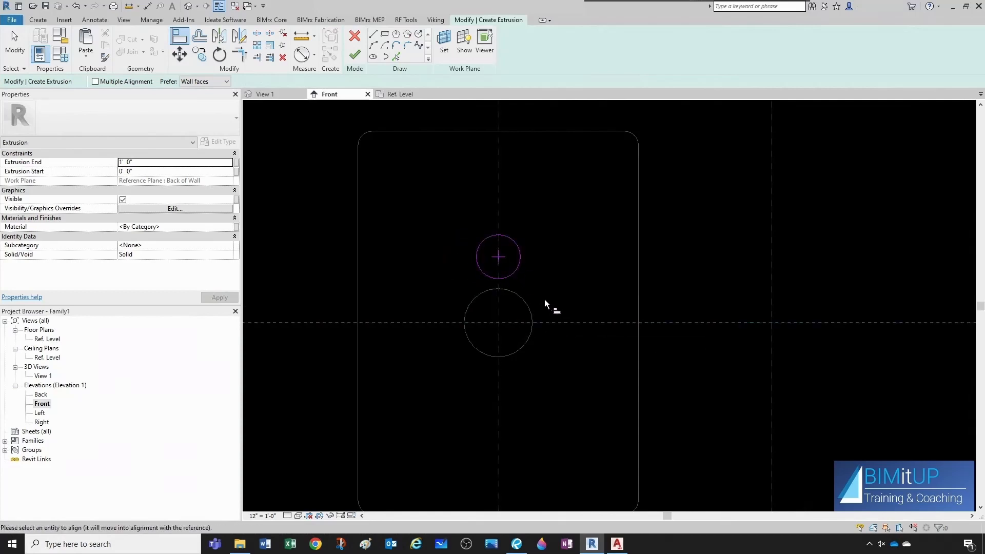
pyautogui.click(502, 258)
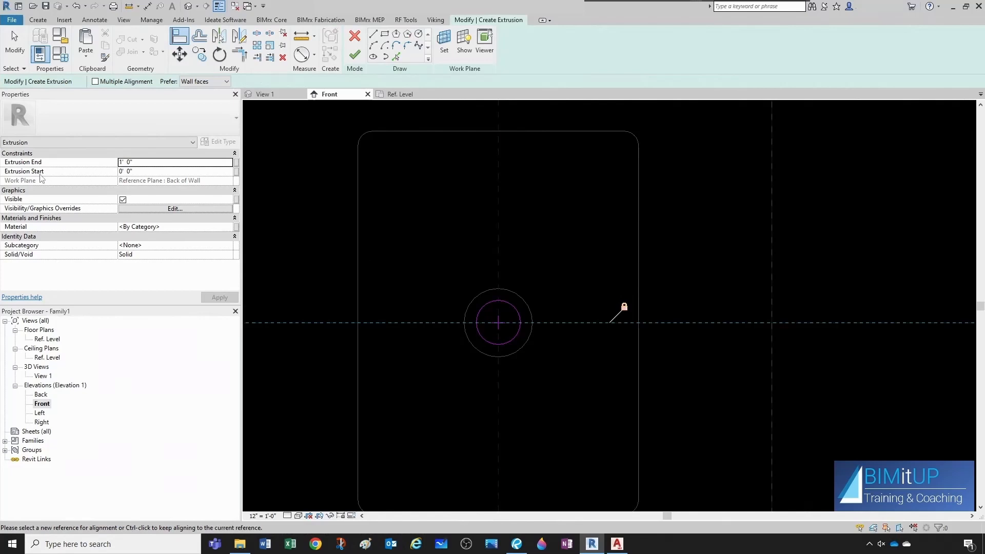
# Set the extrusion end to -2" so the body extends behind the wall.
pyautogui.click(151, 162)
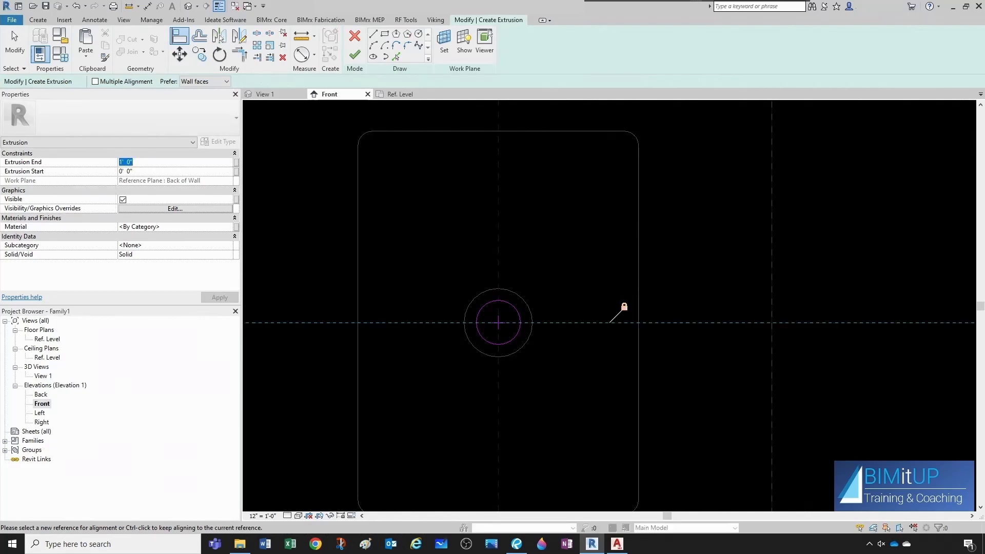
pyautogui.write('-2')
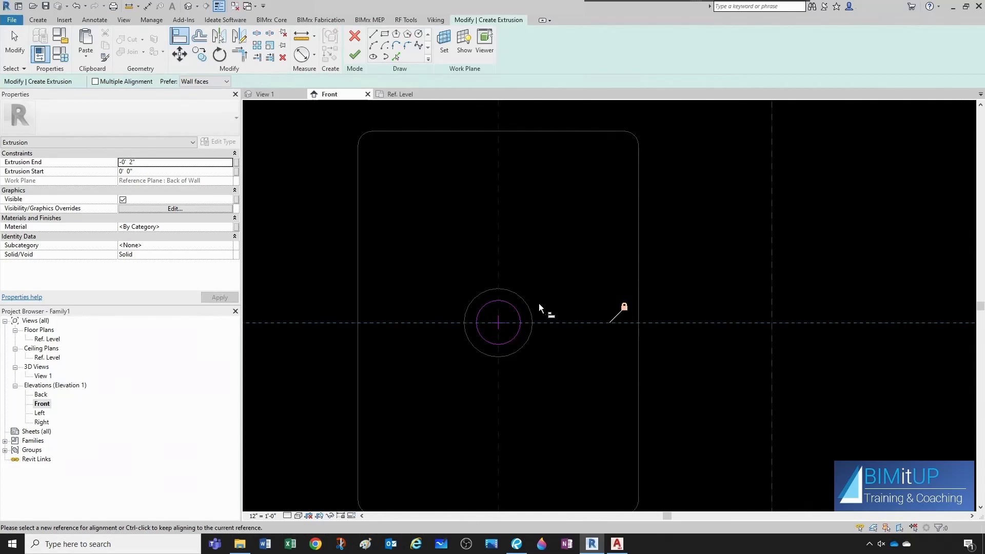
pyautogui.press('Escape')
pyautogui.press('Escape')
# Set the new circle's radius to 0.675".
pyautogui.click(512, 305)
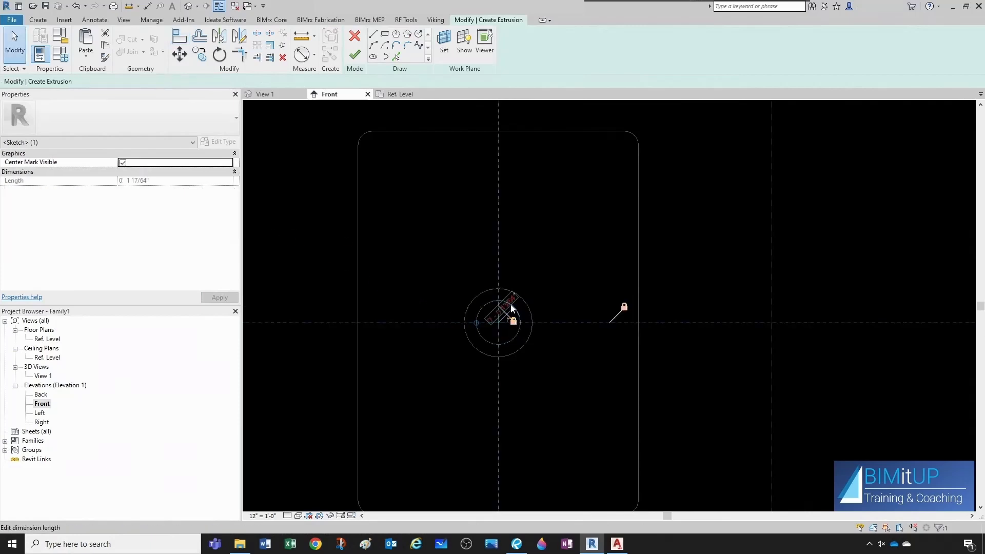
pyautogui.click(510, 304)
pyautogui.write('0.675"')
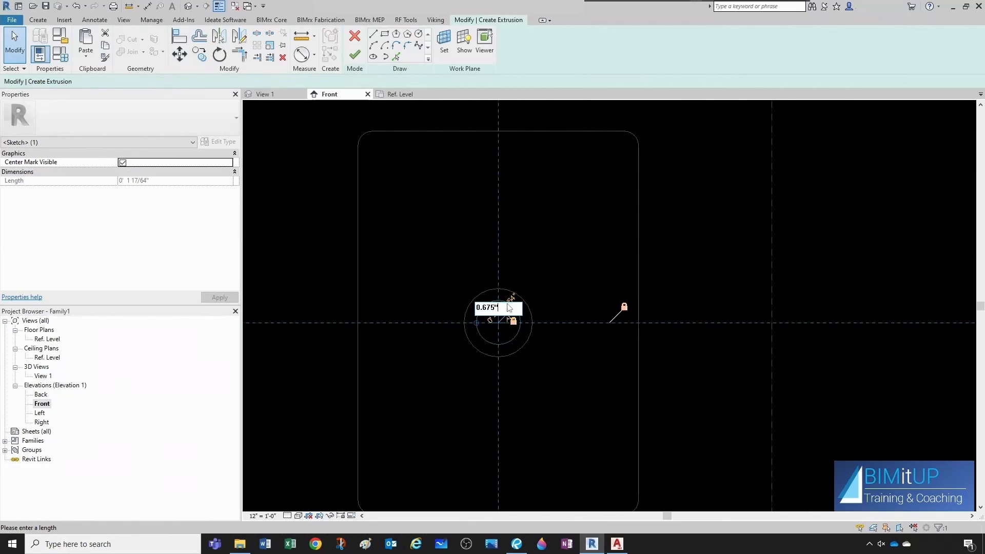
pyautogui.press('Return')
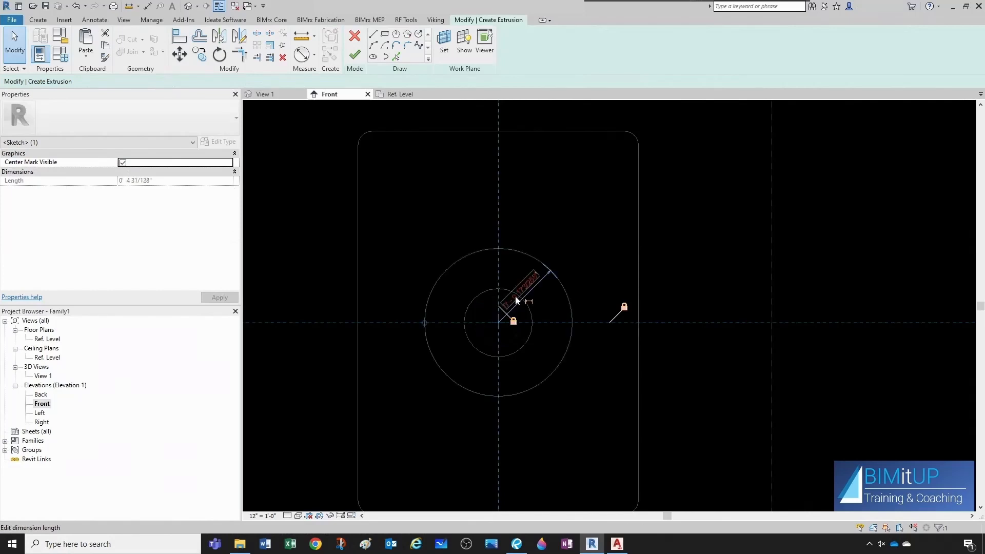
pyautogui.click(549, 235)
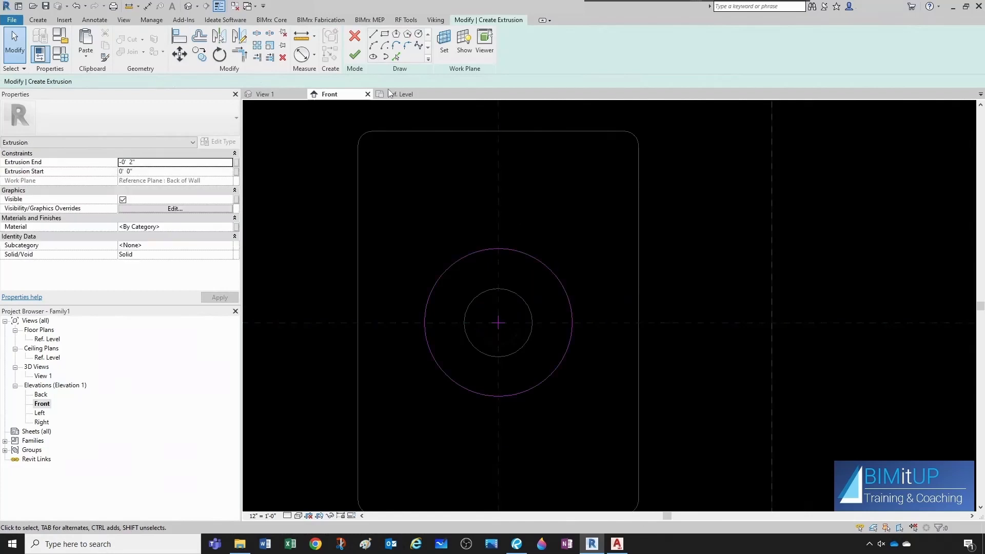
# Finish the extrusion and orbit the 3D view to check the back body.
pyautogui.click(355, 55)
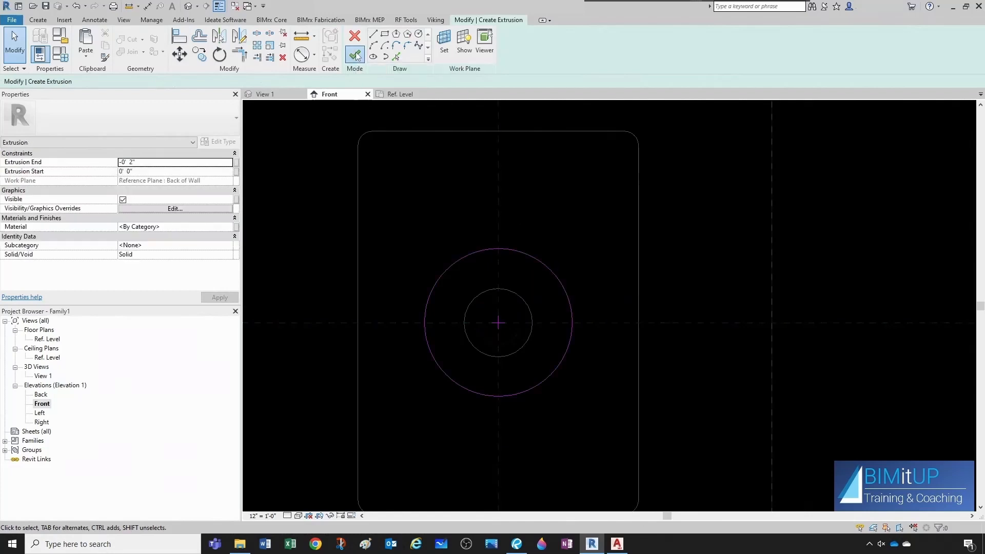
pyautogui.click(507, 257)
pyautogui.click(274, 96)
pyautogui.keyDown('shift'); pyautogui.moveTo(524, 272); pyautogui.dragTo(645, 345, button='middle'); pyautogui.keyUp('shift')
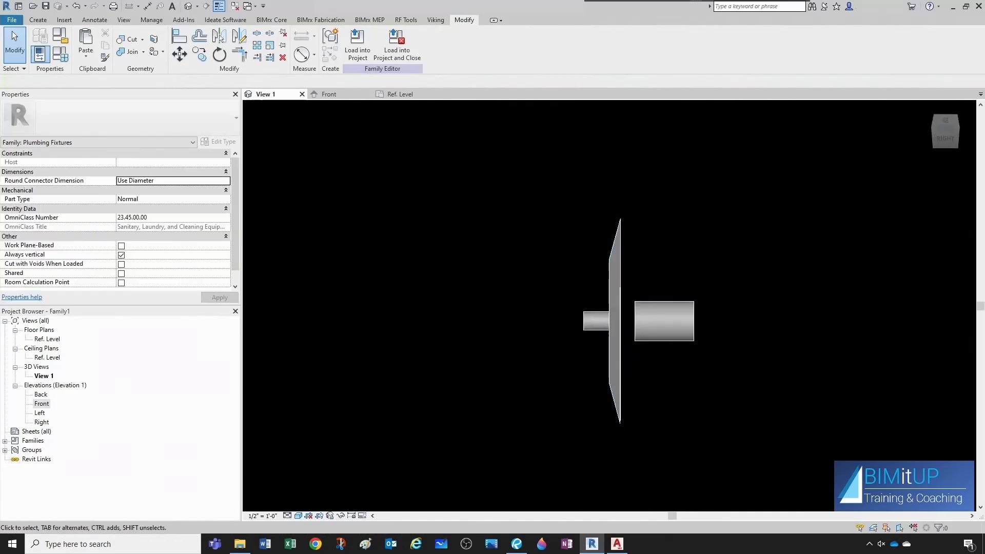
# Compare the model with the Amico spec sheet PDF and open the Ref. Level plan.
pyautogui.moveTo(984, 160); pyautogui.dragTo(745, 161)
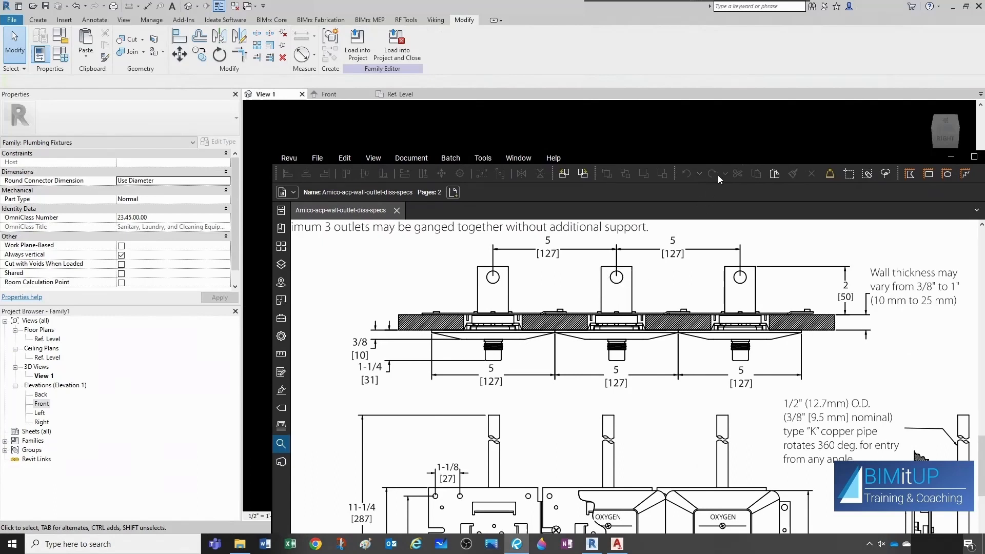
pyautogui.moveTo(721, 156); pyautogui.dragTo(984, 155)
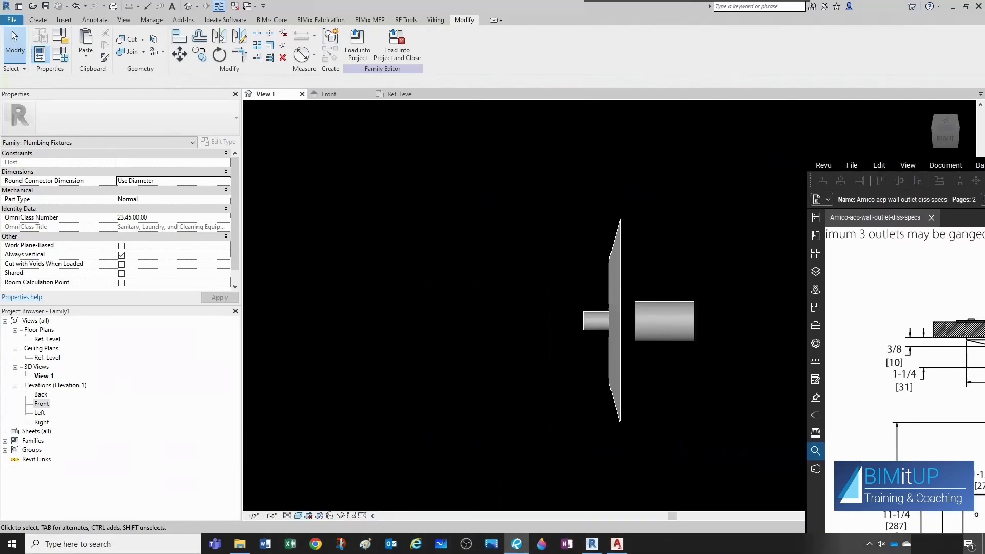
pyautogui.click(405, 94)
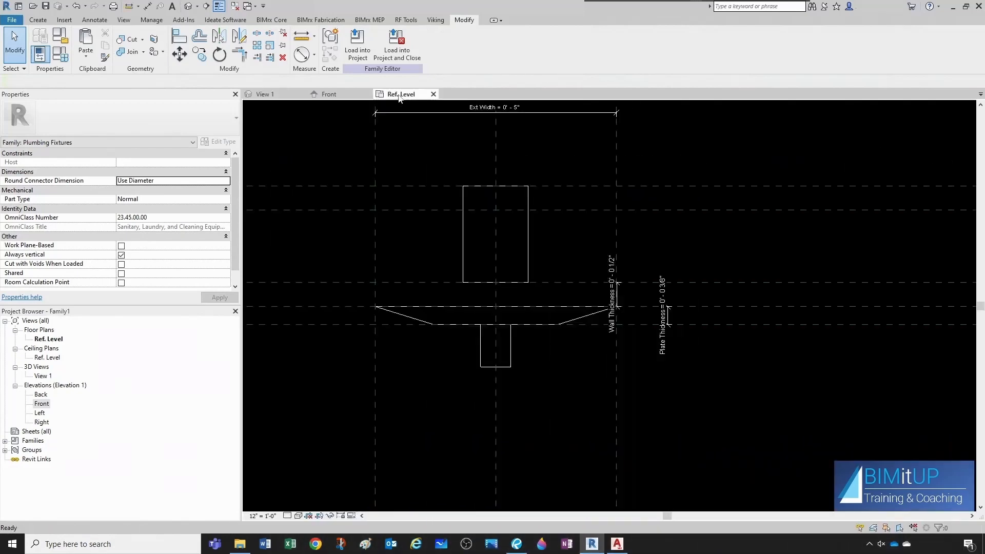
# Start a new extrusion in the Ref. Level plan and set its work plane to Reference Plane : DISS.
pyautogui.scroll(-2, 564, 272)
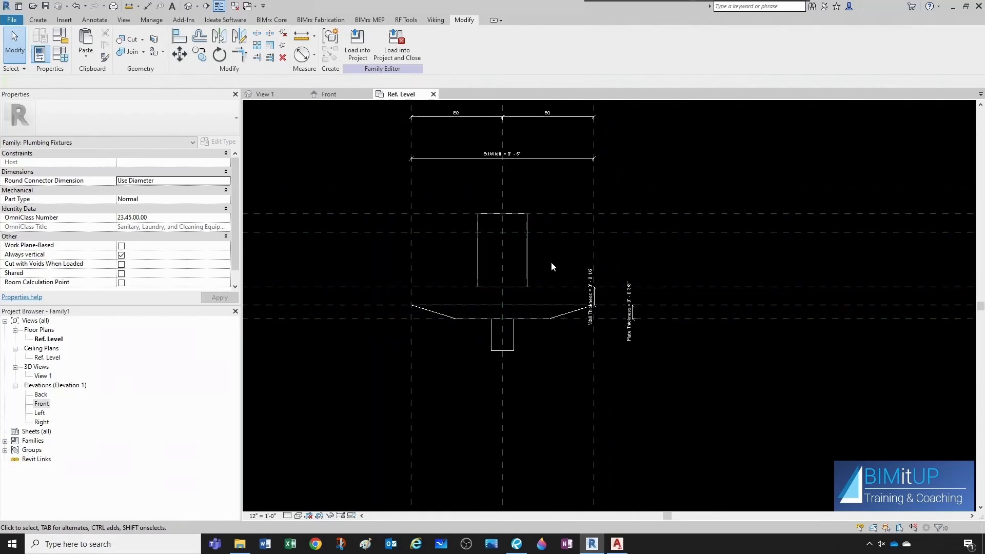
pyautogui.click(553, 233)
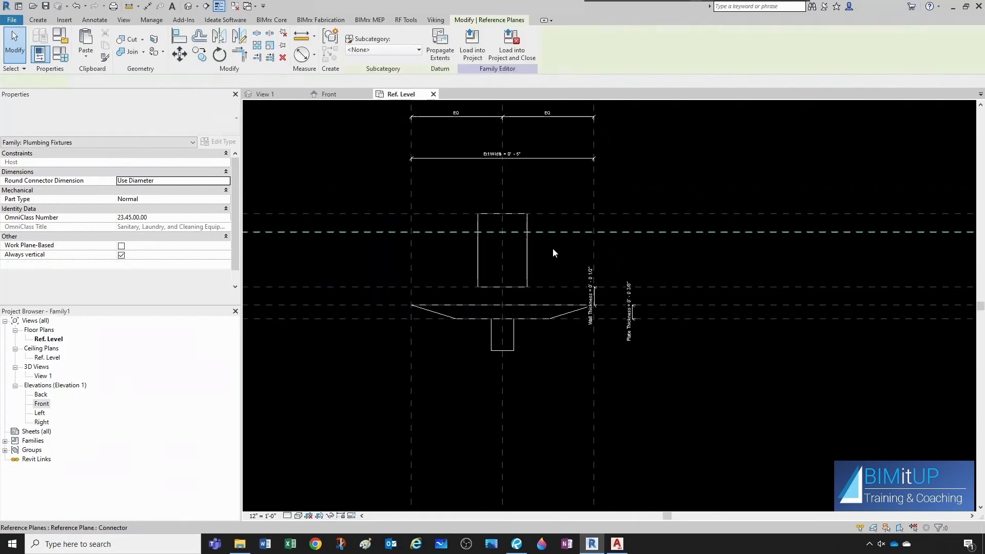
pyautogui.scroll(-2, 553, 246)
pyautogui.scroll(-2, 553, 251)
pyautogui.moveTo(834, 308); pyautogui.dragTo(395, 354, button='middle')
pyautogui.scroll(-1, 675, 313)
pyautogui.scroll(1, 883, 314)
pyautogui.scroll(-1, 813, 311)
pyautogui.scroll(-1, 793, 315)
pyautogui.moveTo(571, 334); pyautogui.dragTo(677, 330, button='middle')
pyautogui.scroll(5, 448, 313)
pyautogui.scroll(4, 440, 278)
pyautogui.scroll(4, 452, 290)
pyautogui.click(568, 328)
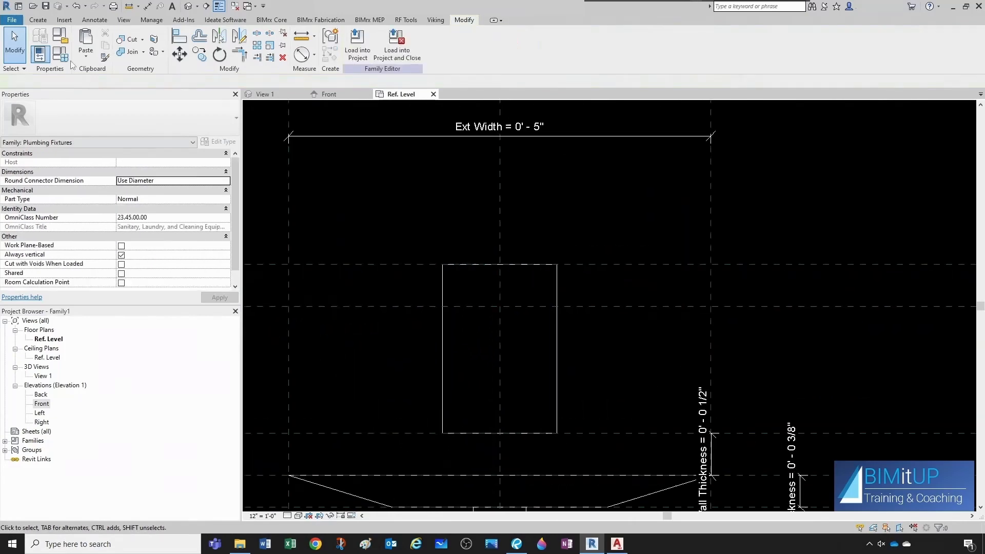
pyautogui.click(40, 21)
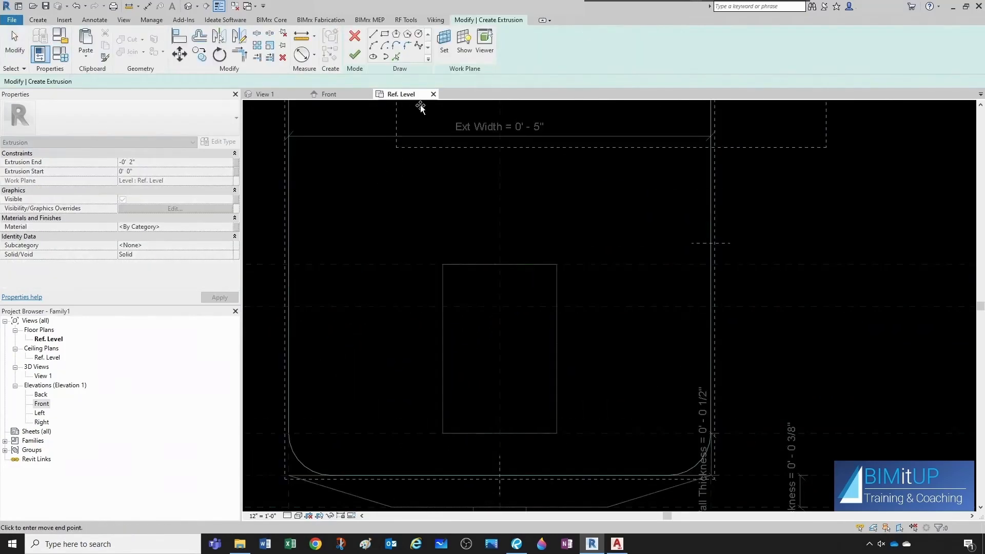
pyautogui.click(443, 46)
pyautogui.click(523, 302)
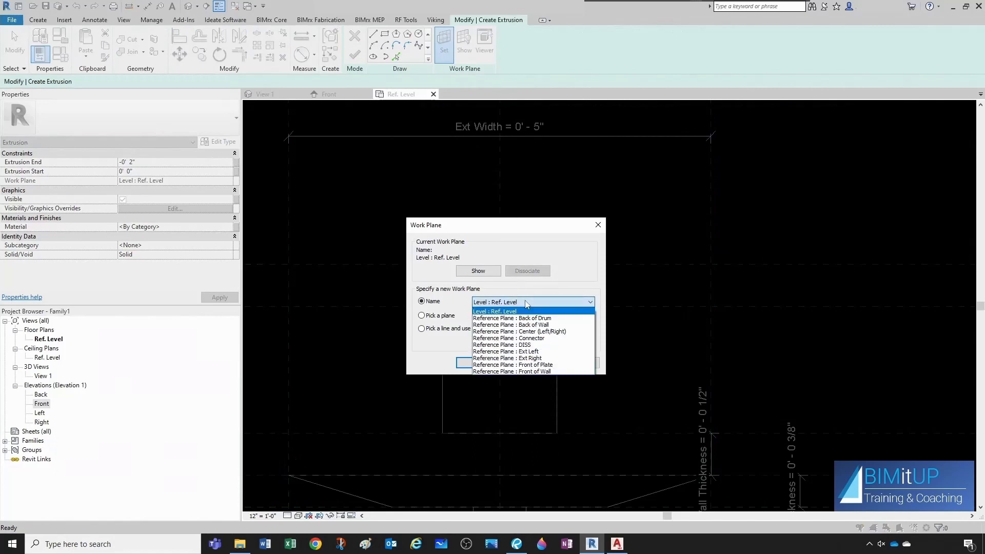
pyautogui.click(528, 345)
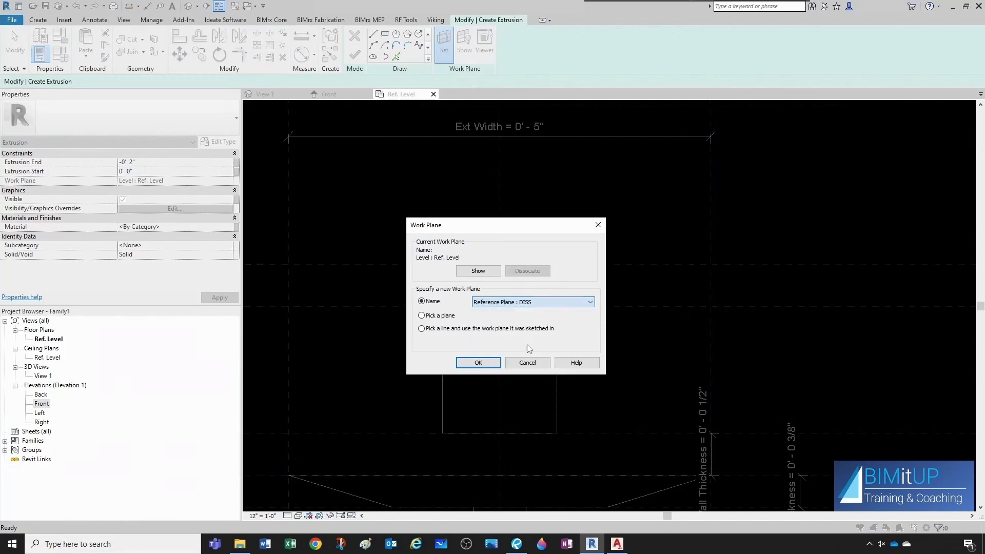
pyautogui.click(477, 363)
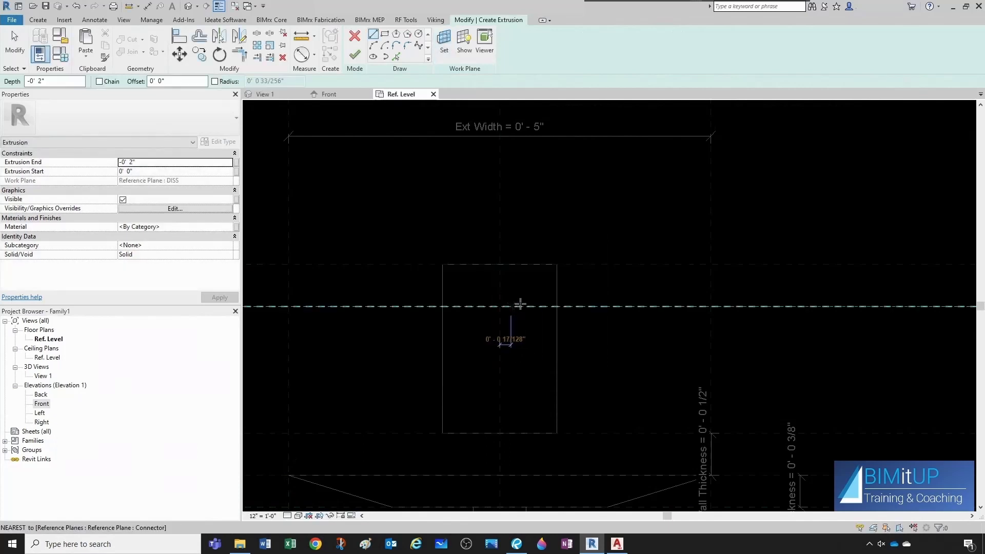
# Sketch a small circle for the pipe stub near the DISS reference plane.
pyautogui.scroll(2, 520, 320)
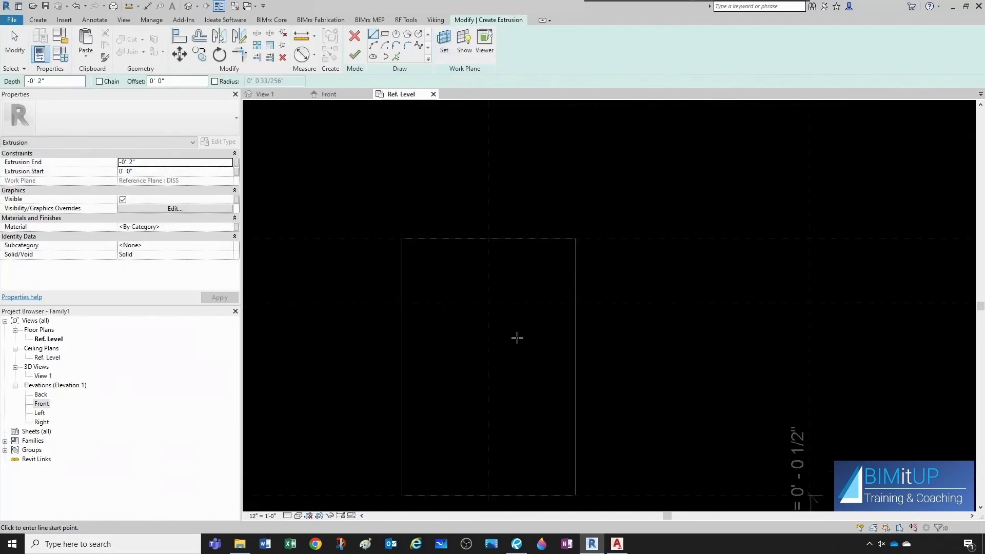
pyautogui.click(418, 34)
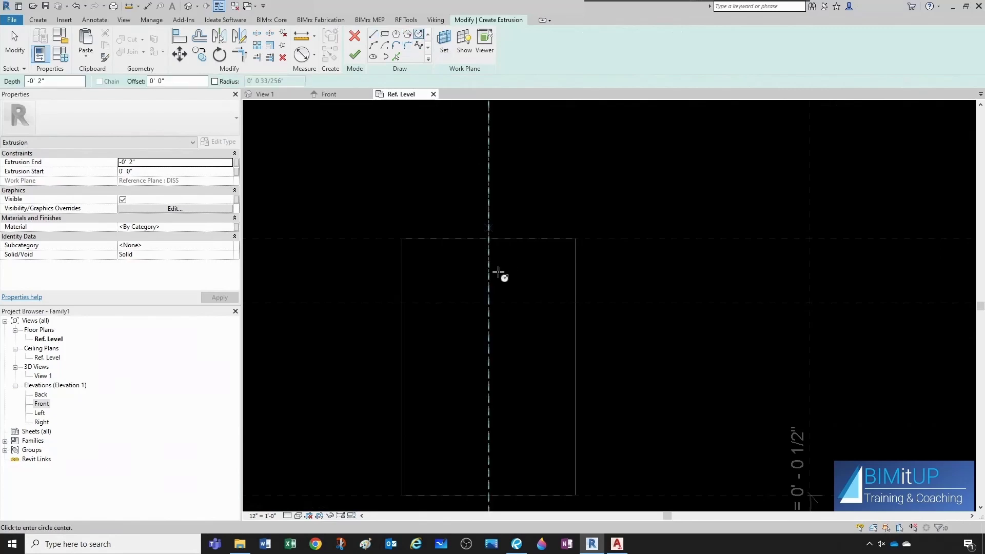
pyautogui.click(512, 352)
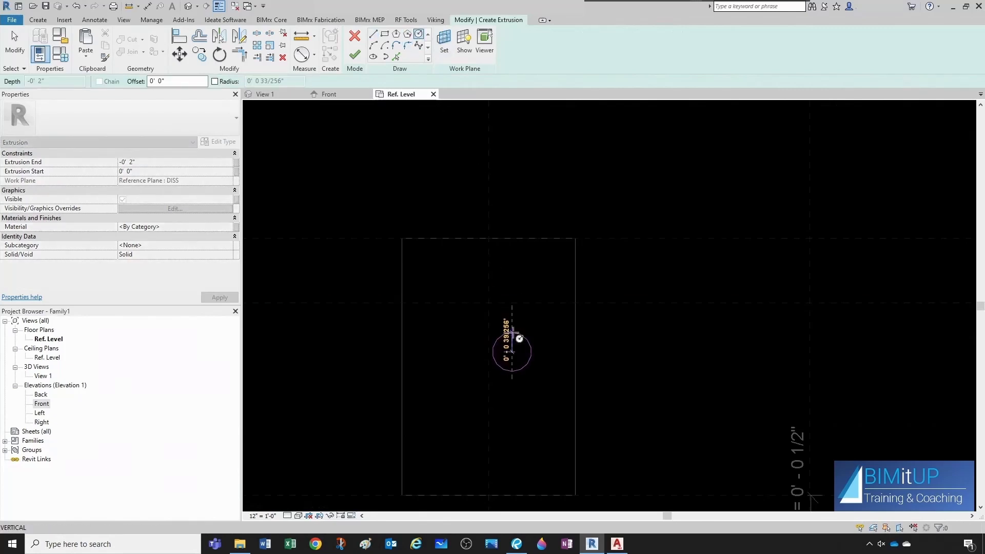
pyautogui.click(513, 332)
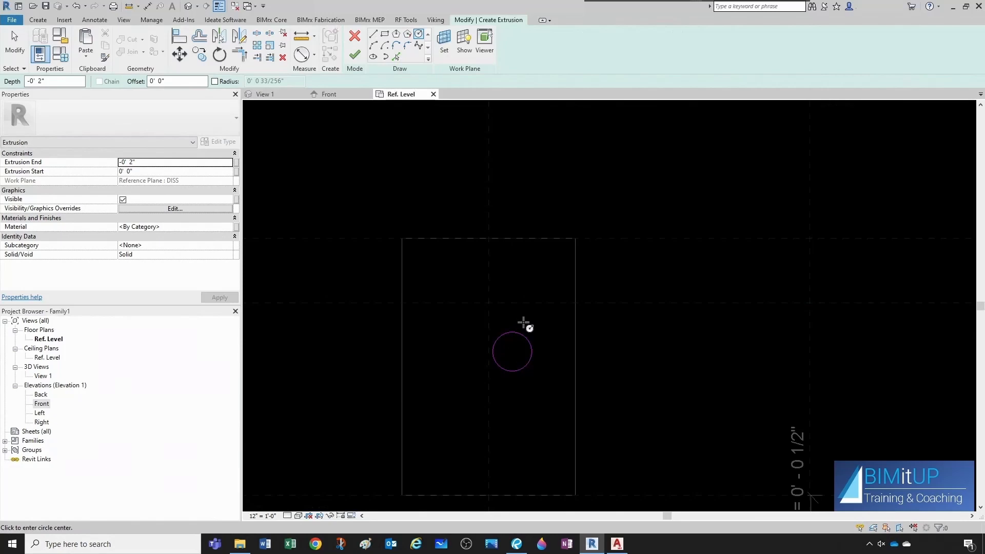
pyautogui.press('Escape')
pyautogui.press('Escape')
# Turn on the center mark visibility for the sketched circle.
pyautogui.click(520, 334)
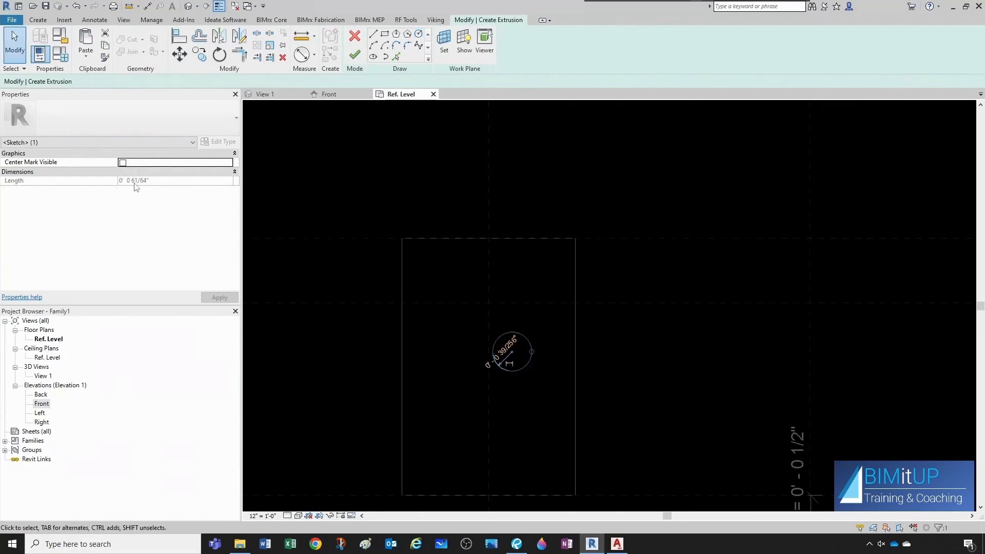
pyautogui.click(122, 163)
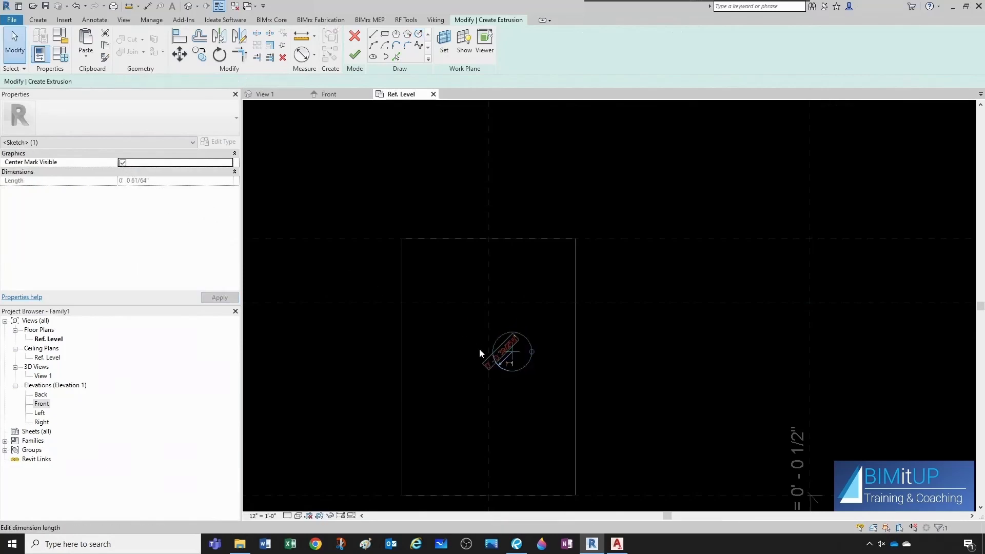
pyautogui.click(466, 339)
# Align the circle's center to the horizontal and vertical reference planes and lock both alignments.
pyautogui.press('a')
pyautogui.press('l')
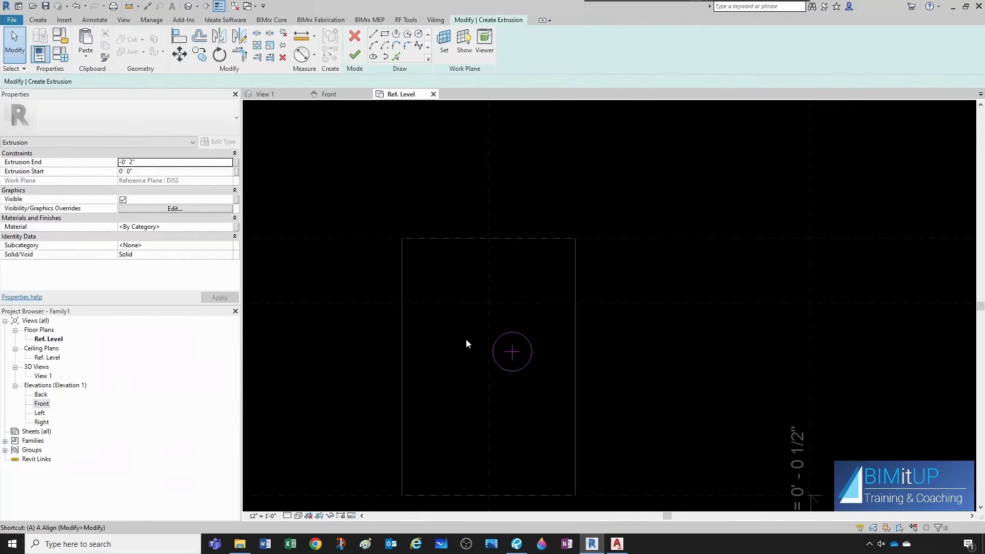
pyautogui.click(475, 304)
pyautogui.click(511, 351)
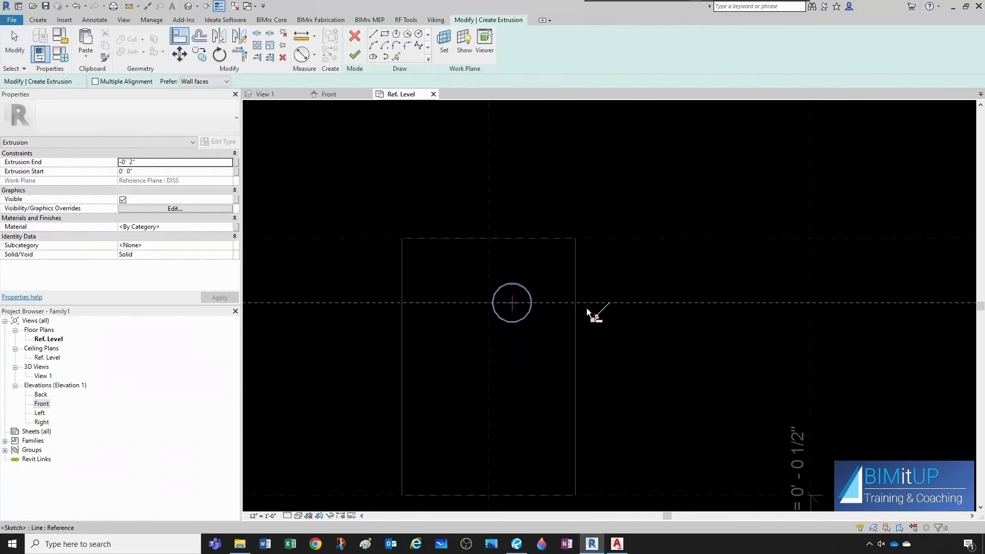
pyautogui.click(490, 272)
pyautogui.click(514, 300)
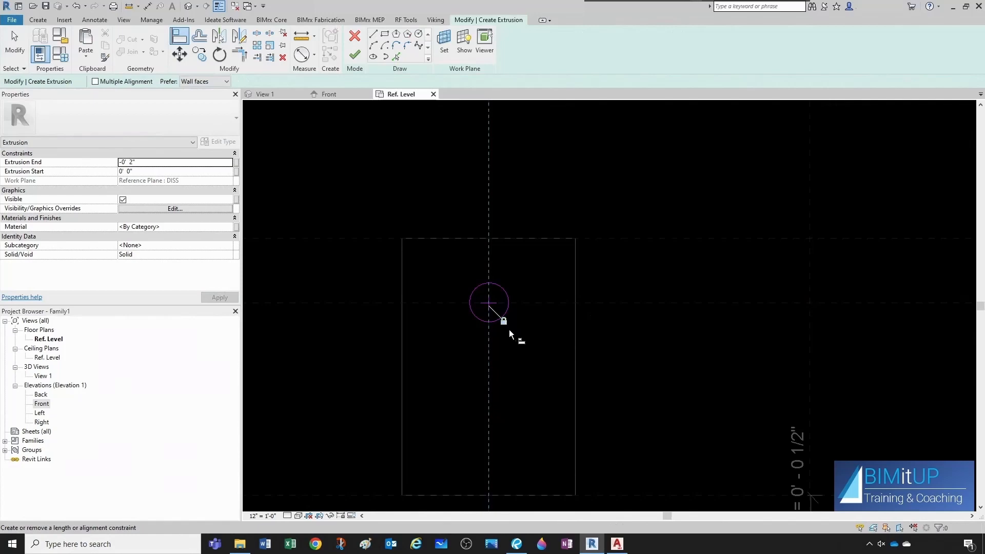
pyautogui.press('Escape')
pyautogui.press('Escape')
pyautogui.click(504, 319)
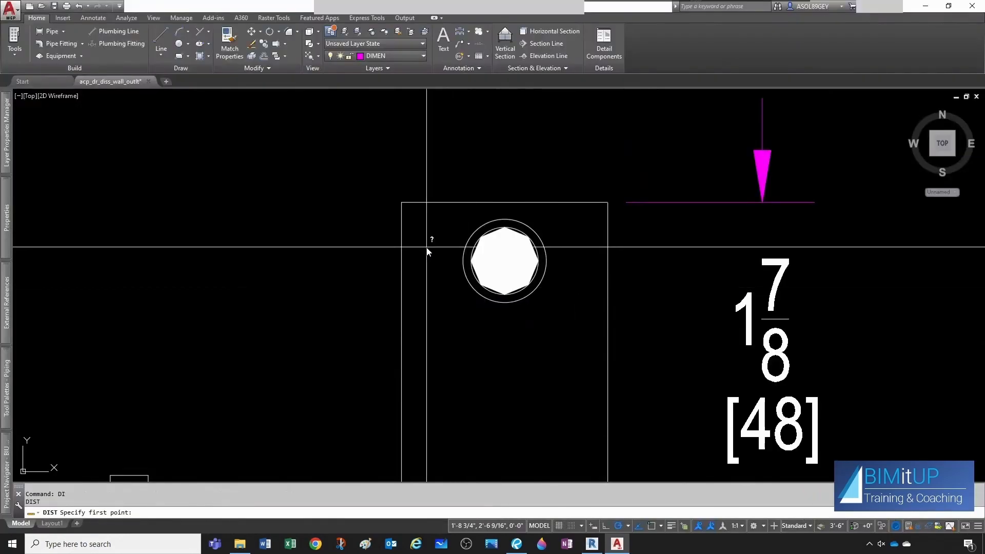
# Switch to AutoCAD and measure across the outlet pipe circle between its quadrant points.
pyautogui.keyDown('shift'); pyautogui.rightClick(426, 248); pyautogui.keyUp('shift')
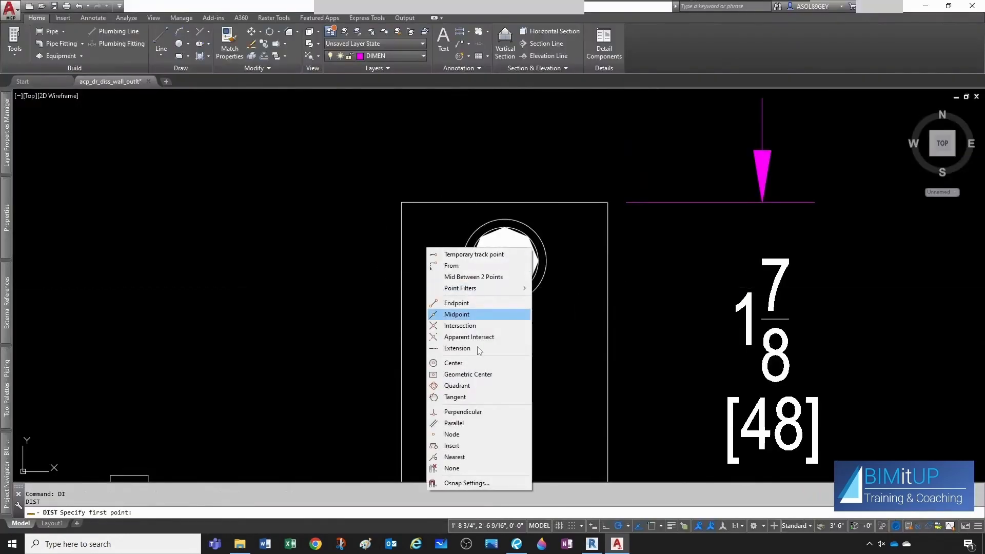
pyautogui.click(456, 385)
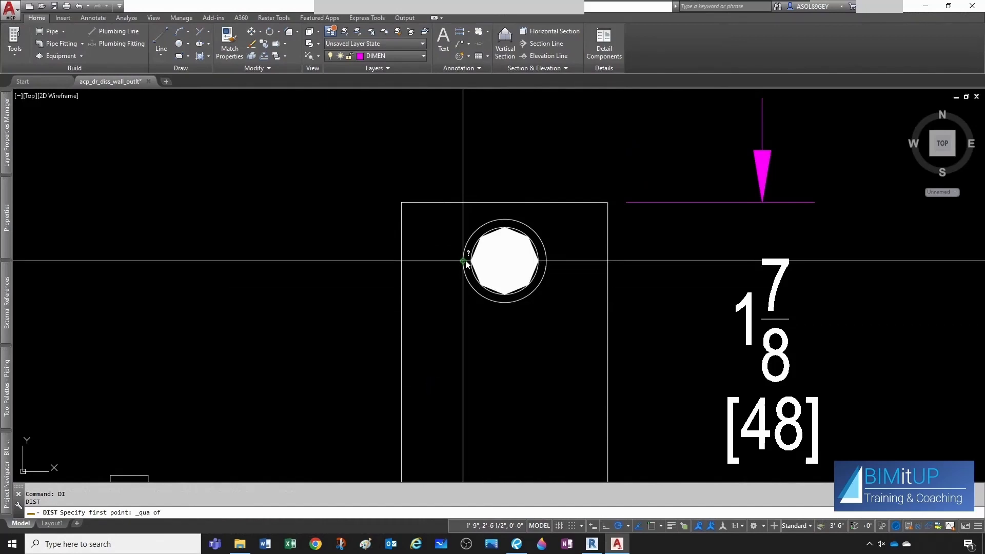
pyautogui.click(464, 262)
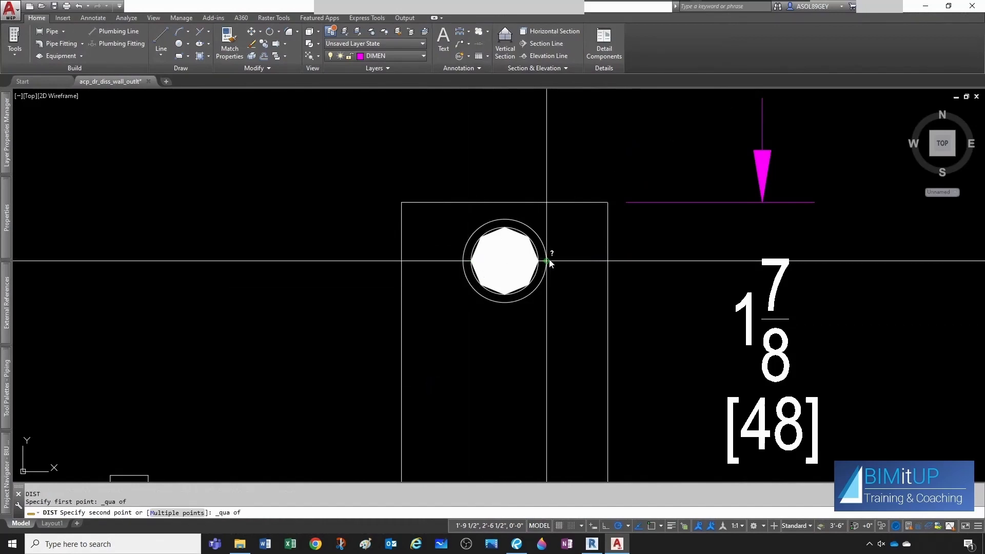
pyautogui.click(547, 261)
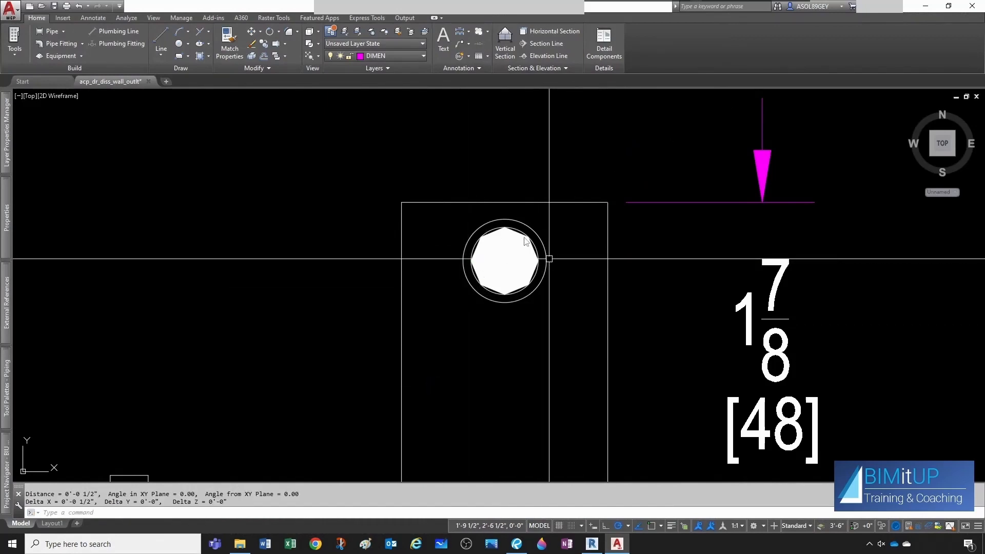
# Return to Revit and set the circle's radius to 1/4".
pyautogui.hotkey('alt', 'Tab')
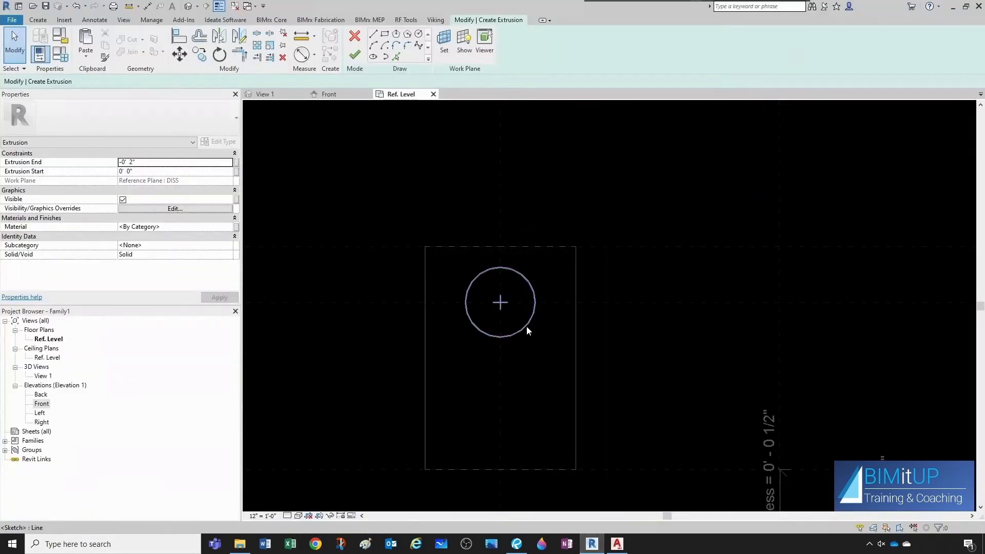
pyautogui.click(527, 326)
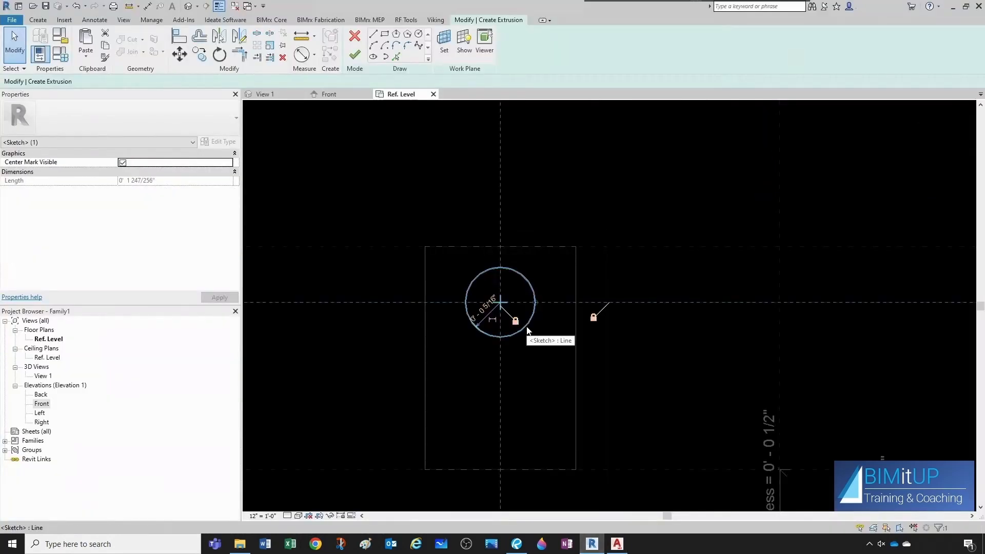
pyautogui.click(483, 309)
pyautogui.write('1/')
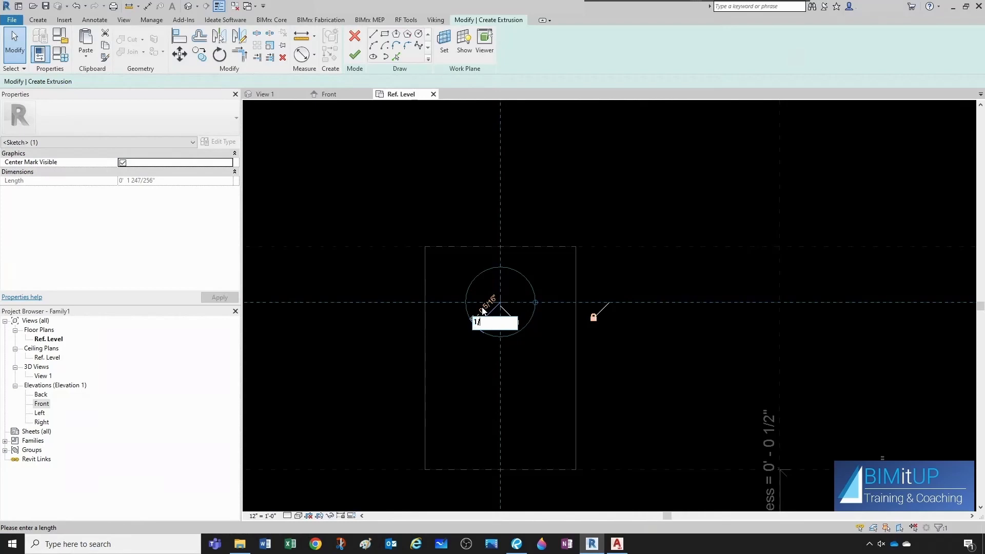
pyautogui.write('4"')
pyautogui.press('Return')
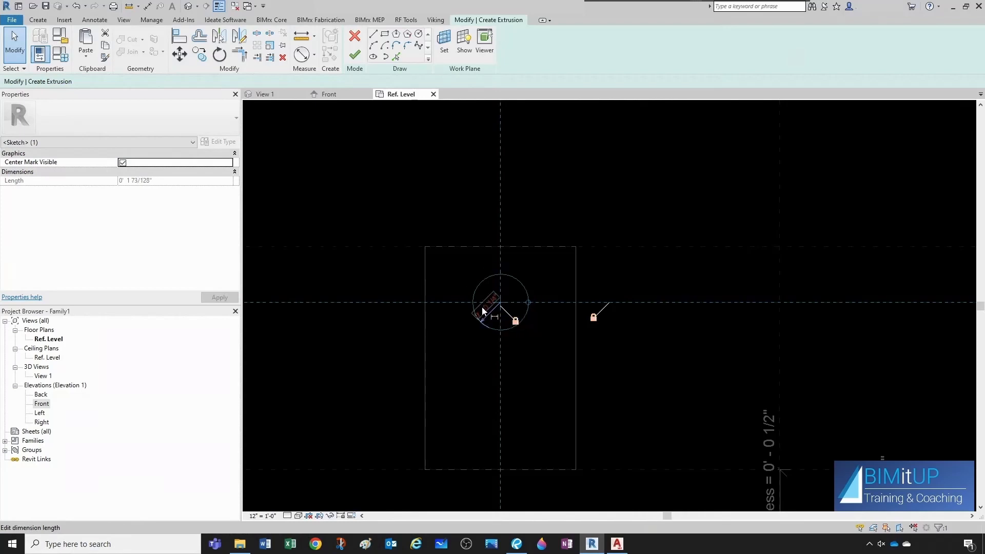
pyautogui.press('Escape')
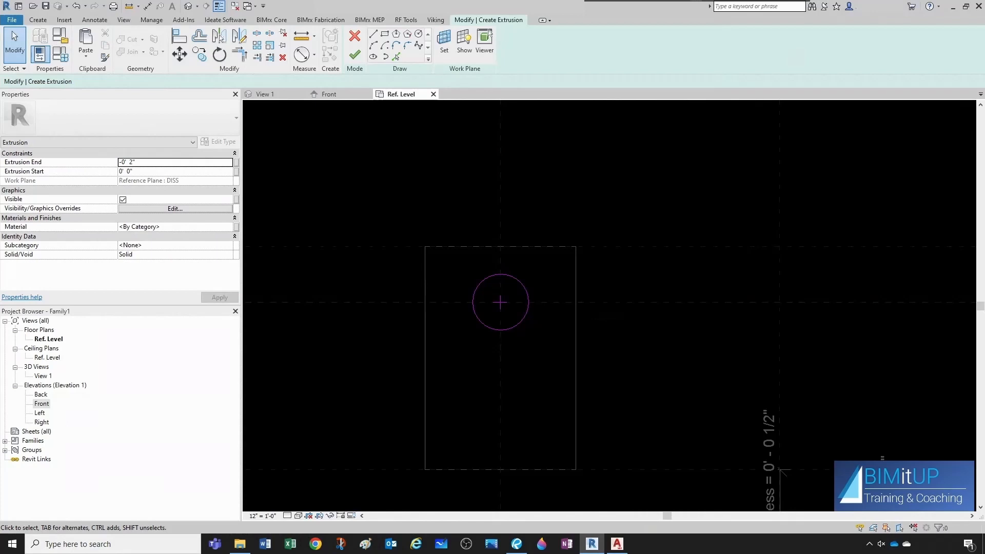
# Check the inlet pipe stub length in the Amico spec sheet PDF.
pyautogui.moveTo(984, 174); pyautogui.dragTo(577, 118)
pyautogui.click(942, 114)
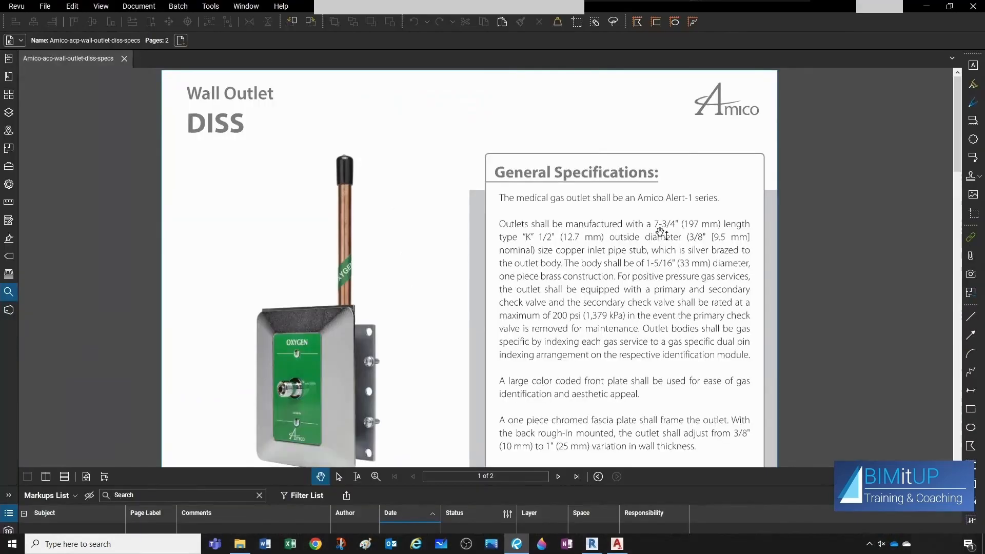
pyautogui.click(926, 7)
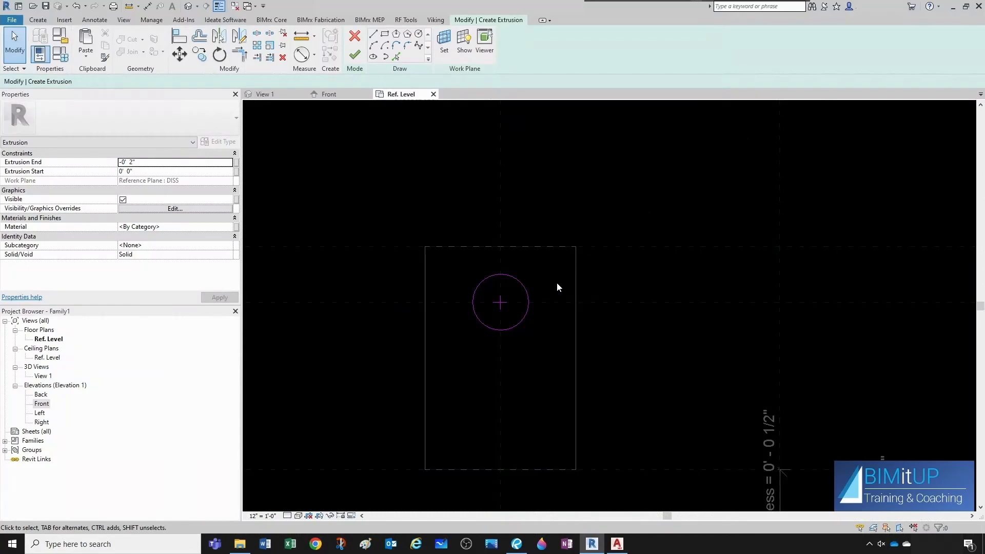
# Set the extrusion end to 7.75" and finish the pipe stub extrusion.
pyautogui.click(151, 163)
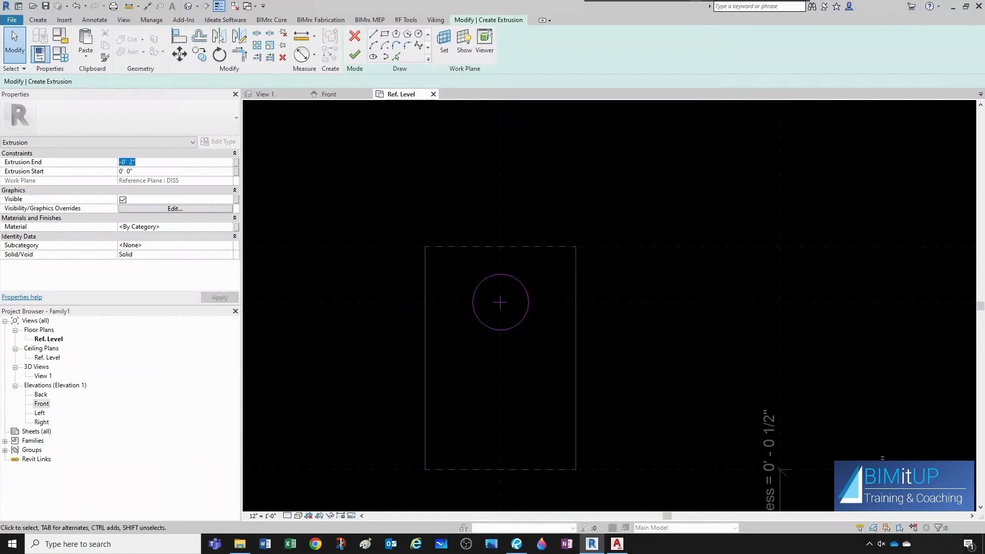
pyautogui.write('7.75')
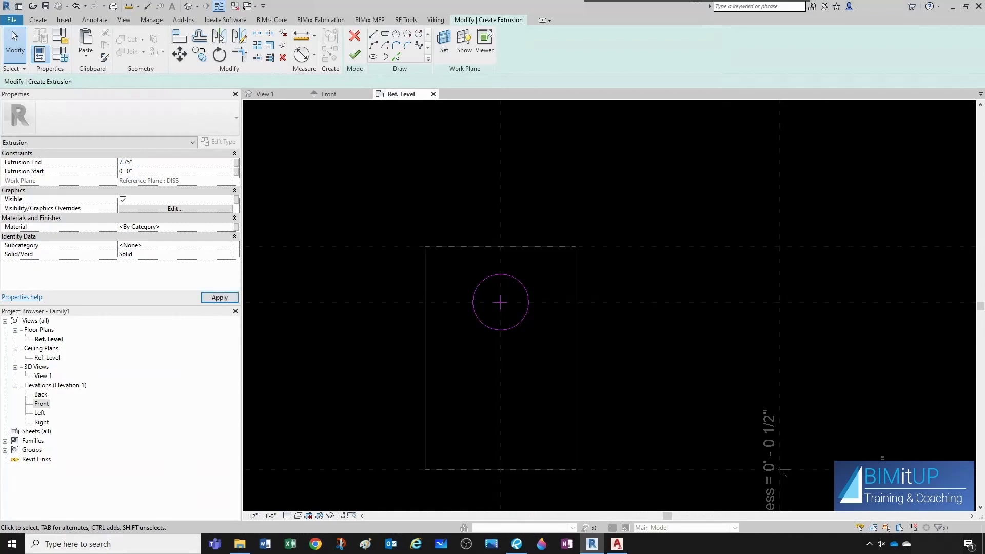
pyautogui.click(355, 55)
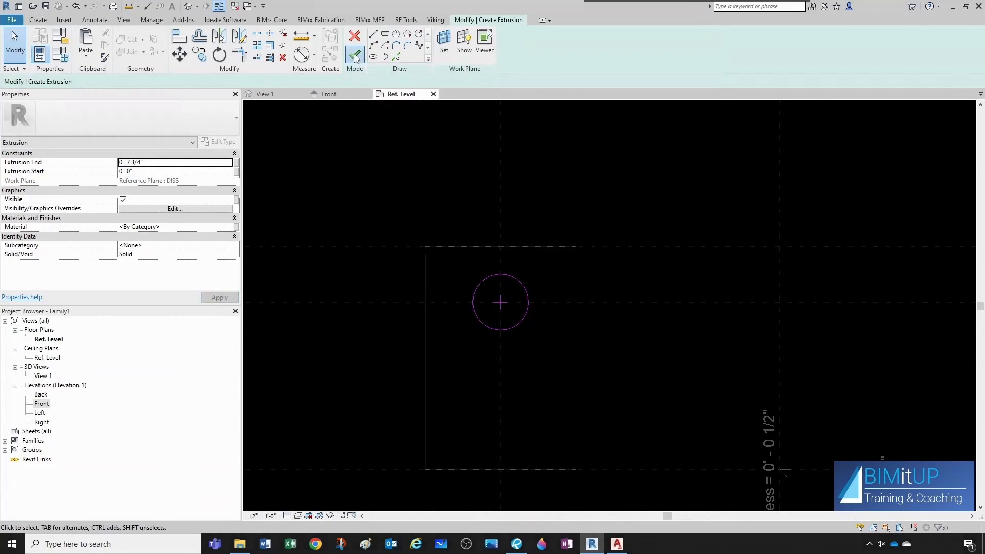
pyautogui.click(452, 190)
# Open the 3D view and orbit around the model to inspect the new pipe stub.
pyautogui.click(282, 98)
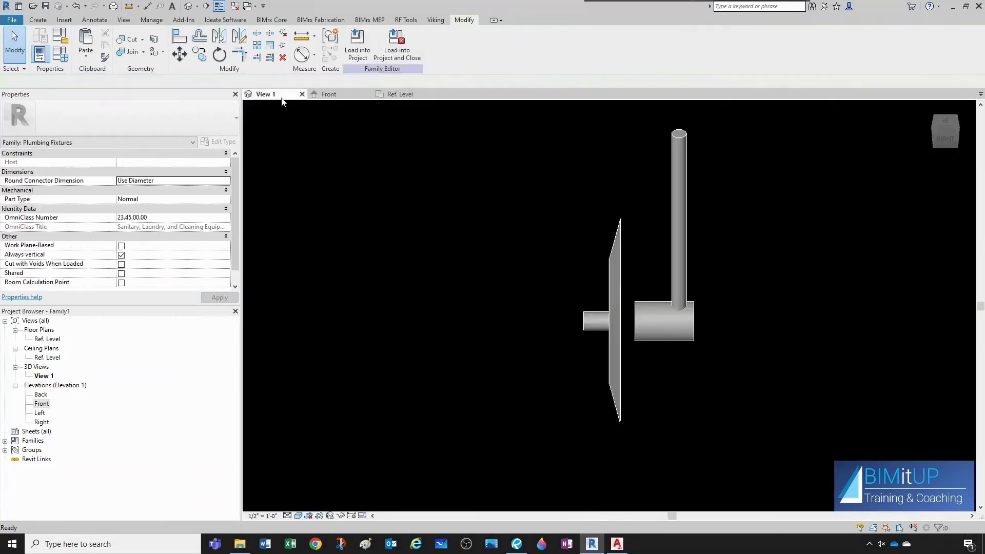
pyautogui.keyDown('shift'); pyautogui.moveTo(450, 246); pyautogui.dragTo(523, 553, button='middle'); pyautogui.keyUp('shift')
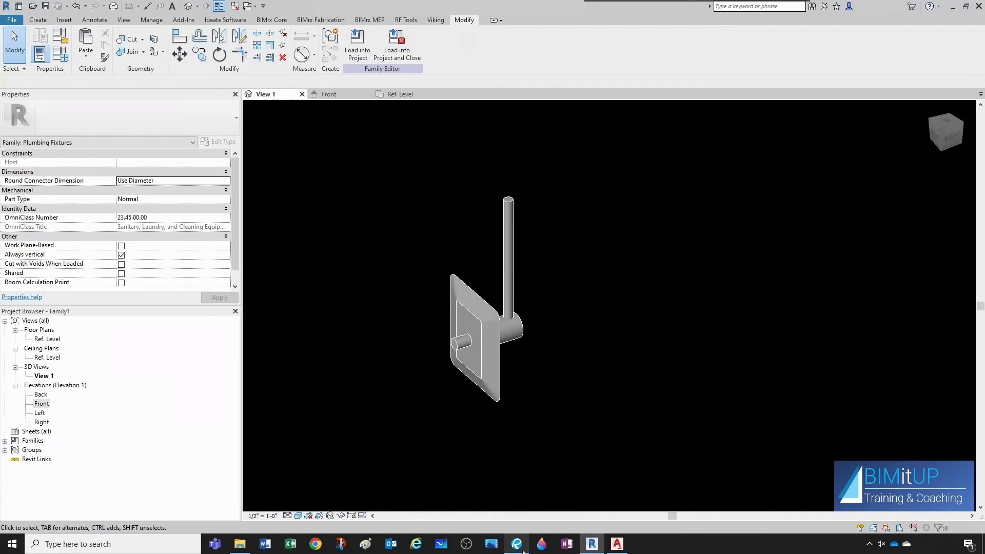
pyautogui.scroll(1, 520, 284)
pyautogui.keyDown('shift'); pyautogui.moveTo(520, 284); pyautogui.dragTo(582, 350, button='middle'); pyautogui.keyUp('shift')
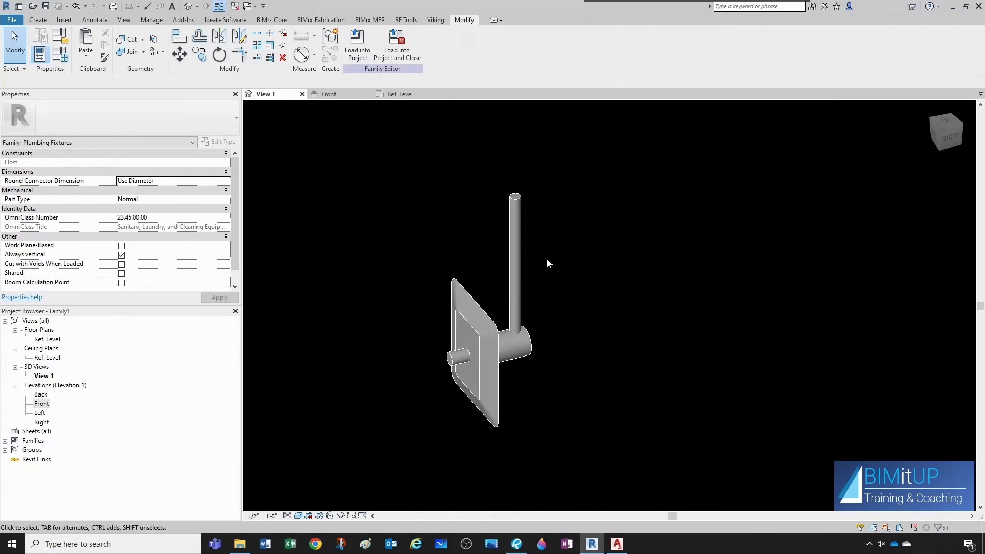
pyautogui.moveTo(548, 259); pyautogui.dragTo(538, 264, button='middle')
pyautogui.click(36, 23)
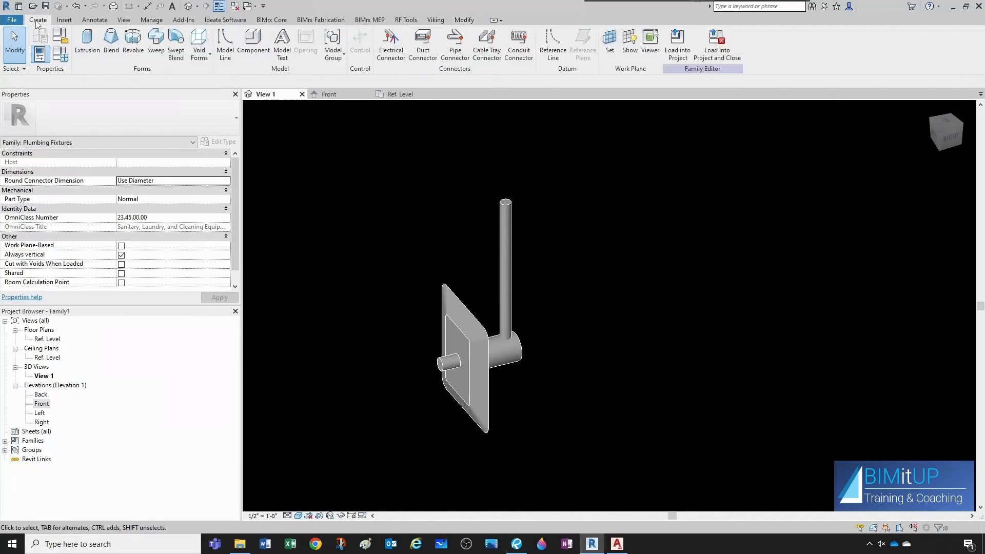
# Place a pipe connector on the top end face of the inlet pipe stub.
pyautogui.click(451, 56)
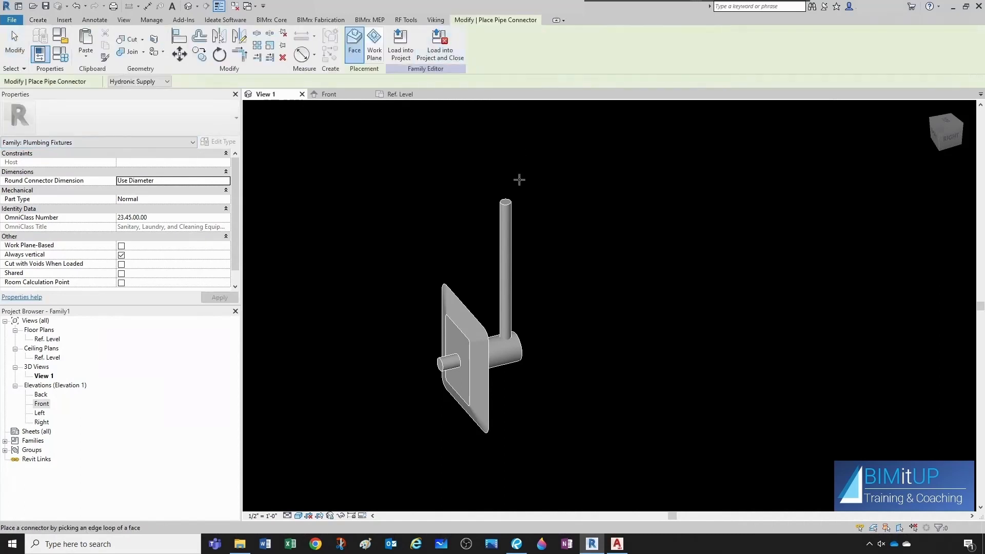
pyautogui.scroll(4, 508, 202)
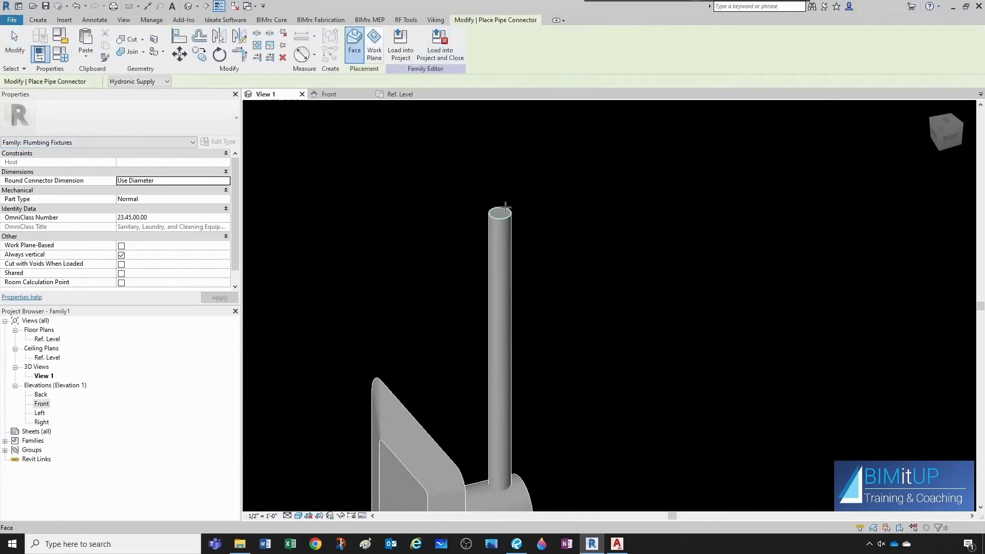
pyautogui.scroll(-4, 567, 264)
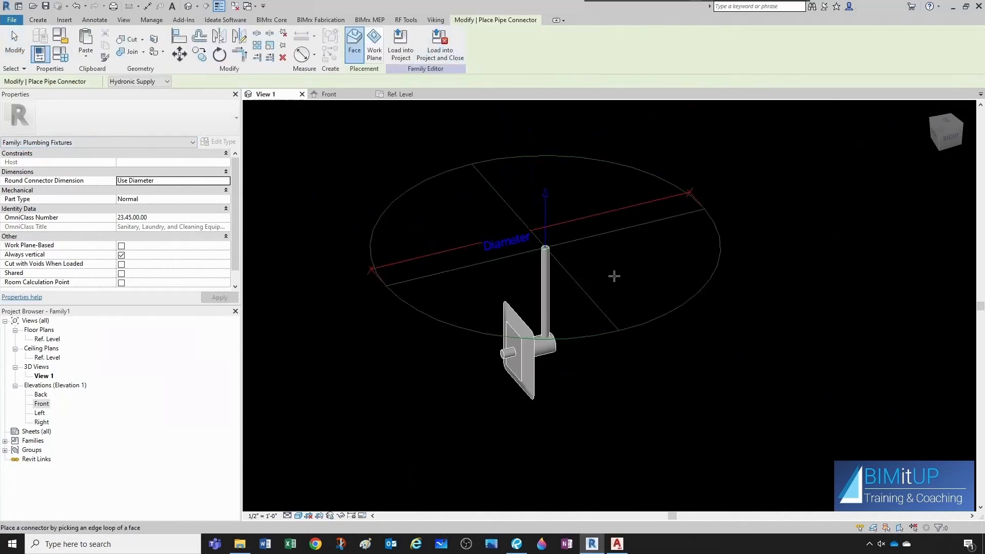
pyautogui.press('Escape')
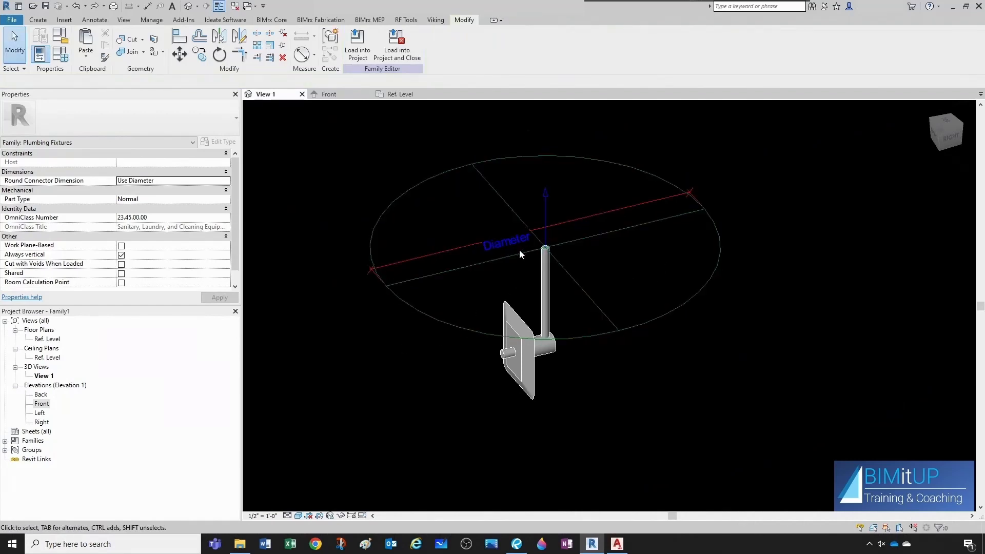
# Add a type family parameter named Pipe Size with Piping discipline and Pipe Size type, grouped under Dimensions.
pyautogui.click(65, 61)
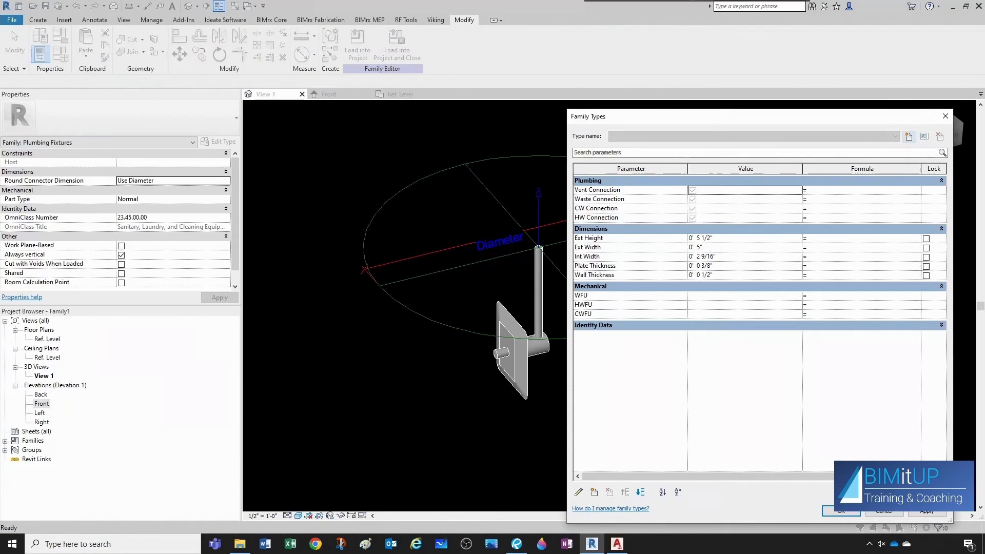
pyautogui.click(594, 493)
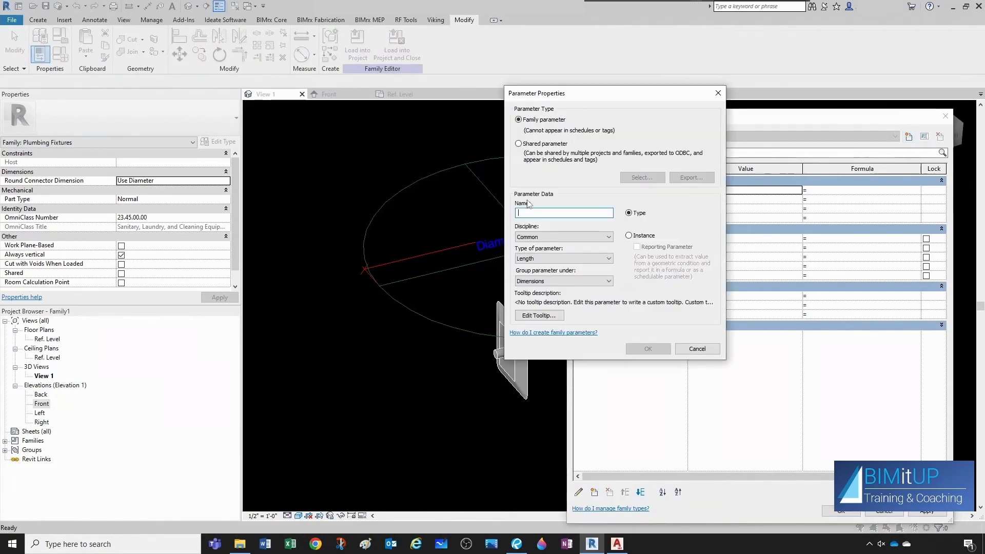
pyautogui.click(536, 237)
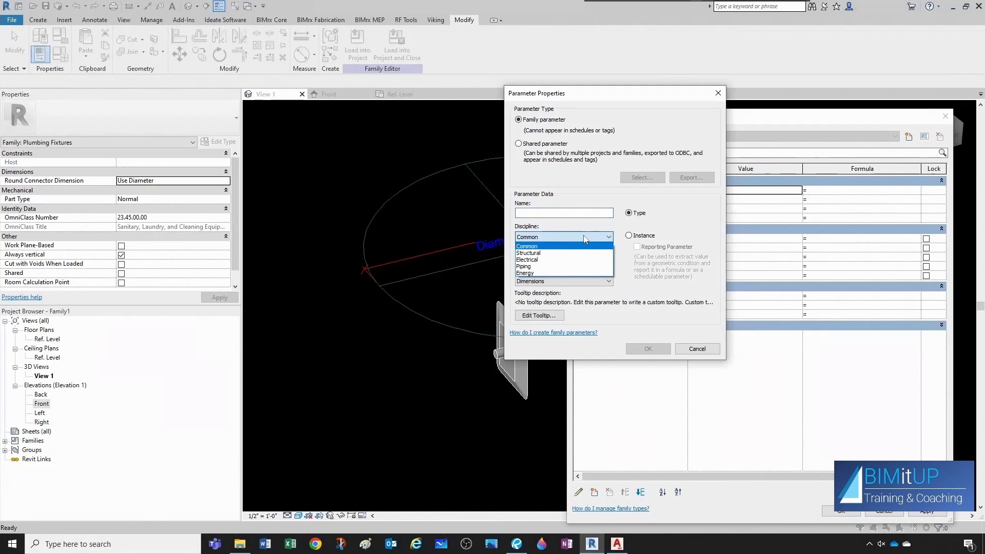
pyautogui.click(545, 266)
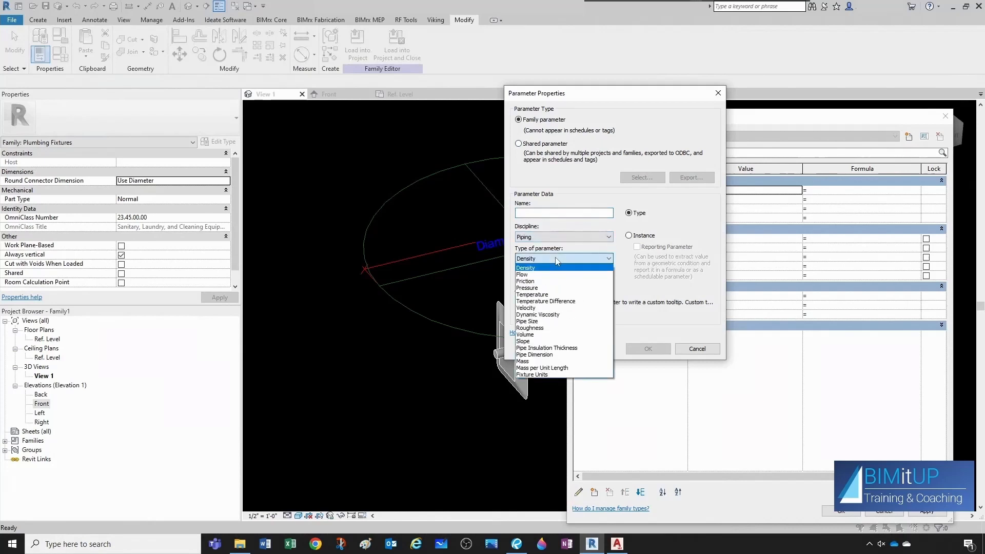
pyautogui.click(545, 322)
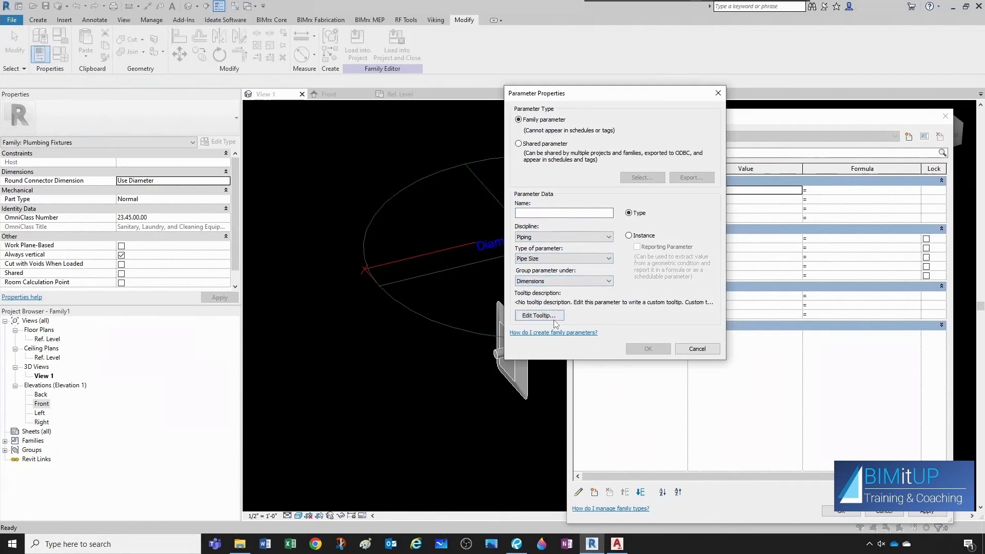
pyautogui.click(563, 213)
pyautogui.write('Pipe Diameter')
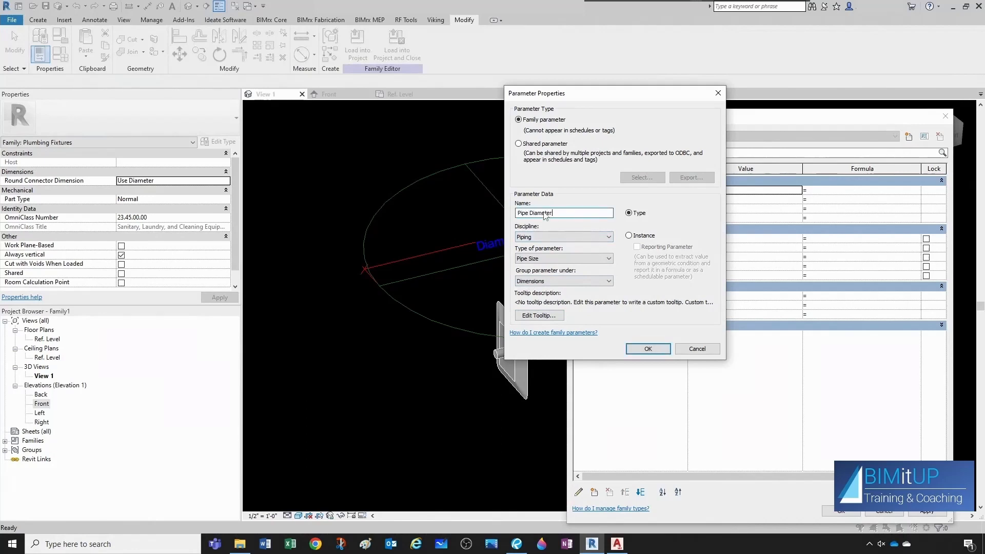
pyautogui.press('BackSpace')
pyautogui.press('BackSpace')
pyautogui.press('BackSpace')
pyautogui.press('BackSpace')
pyautogui.press('BackSpace')
pyautogui.press('BackSpace')
pyautogui.press('BackSpace')
pyautogui.press('BackSpace')
pyautogui.press('BackSpace')
pyautogui.press('BackSpace')
pyautogui.press('BackSpace')
pyautogui.press('BackSpace')
pyautogui.write('Pipe Size')
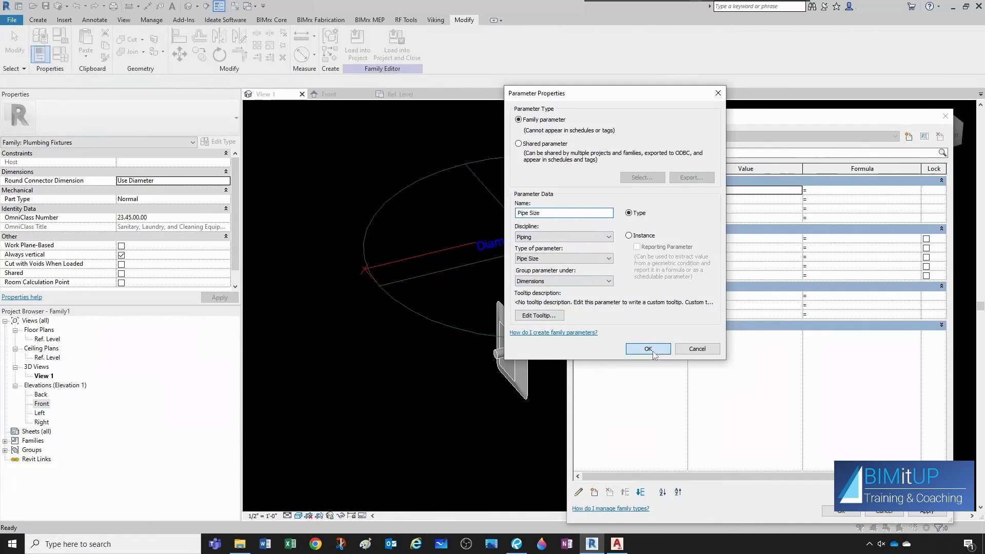
pyautogui.click(648, 349)
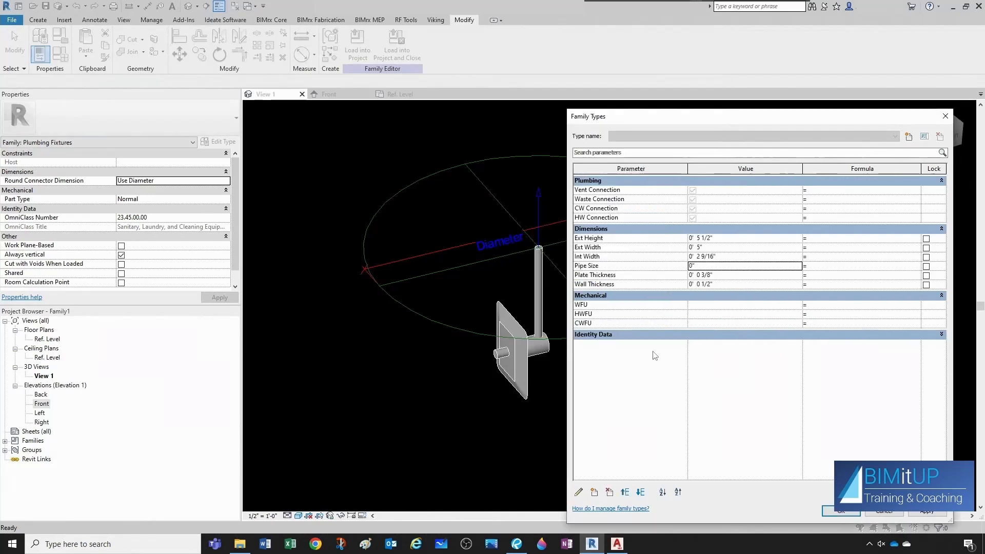
# Set the Pipe Size parameter value to 1/2" and close the family types.
pyautogui.click(704, 267)
pyautogui.write('1/2')
pyautogui.click(842, 512)
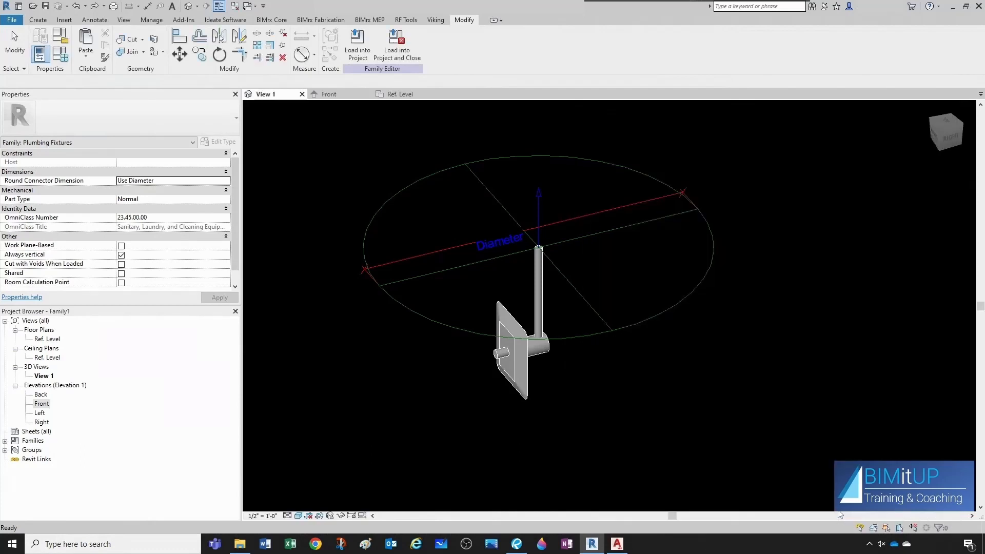
# Associate the pipe connector's Diameter with the Pipe Size family parameter.
pyautogui.click(618, 229)
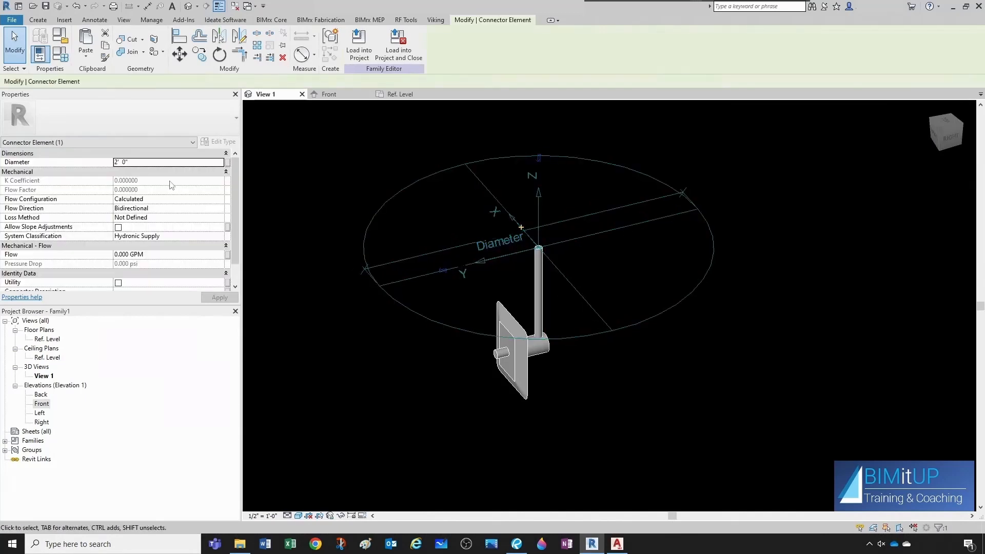
pyautogui.click(229, 163)
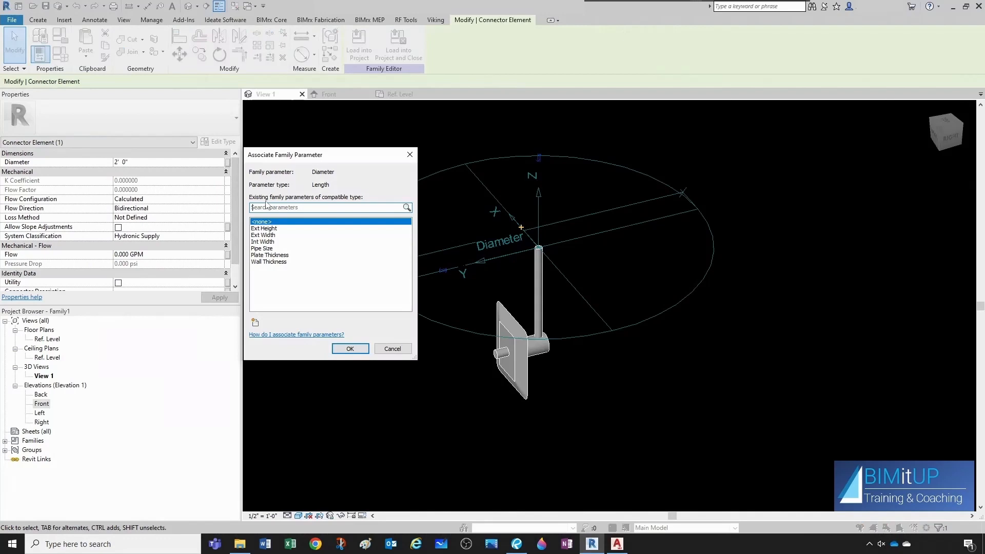
pyautogui.click(262, 249)
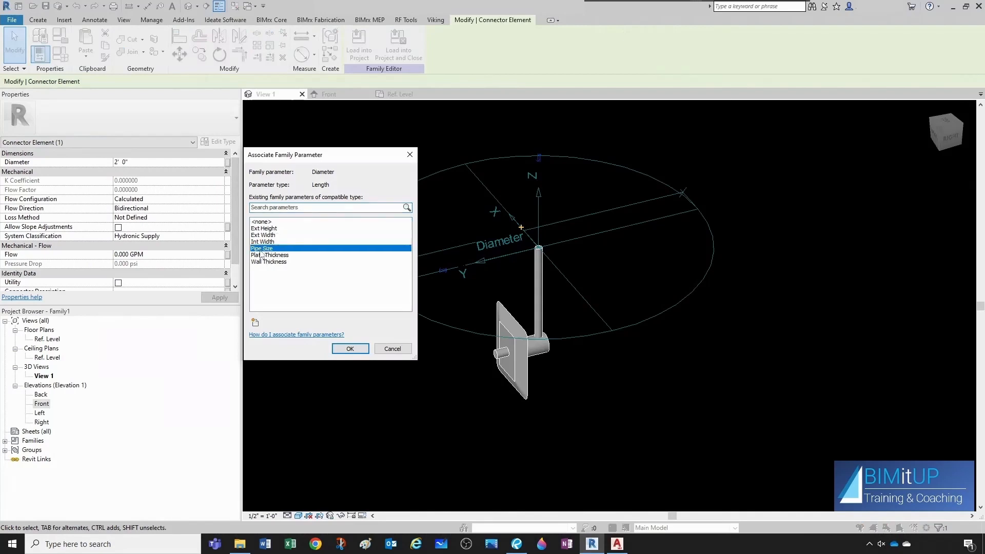
pyautogui.click(344, 348)
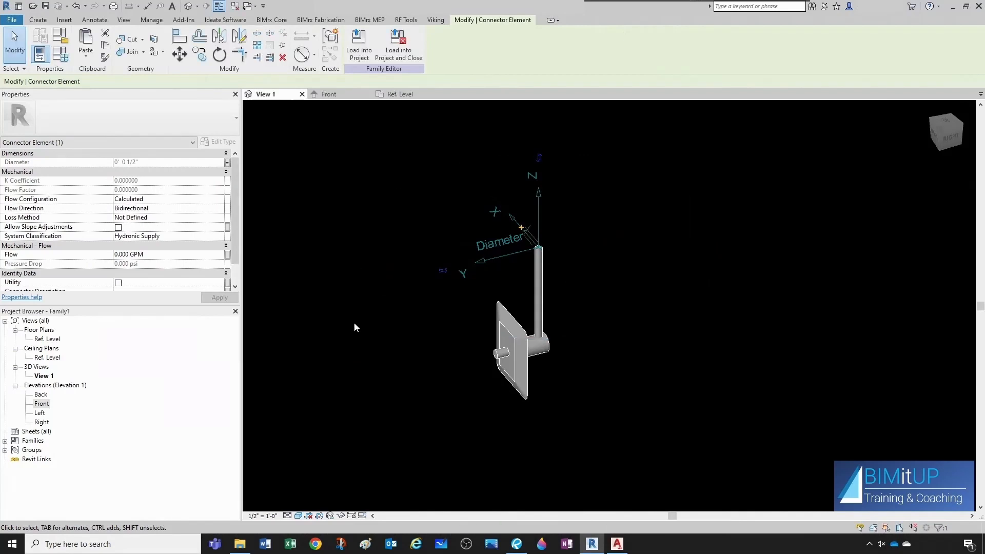
# Set the pipe connector's Flow Configuration to Preset.
pyautogui.click(347, 328)
pyautogui.scroll(5, 543, 255)
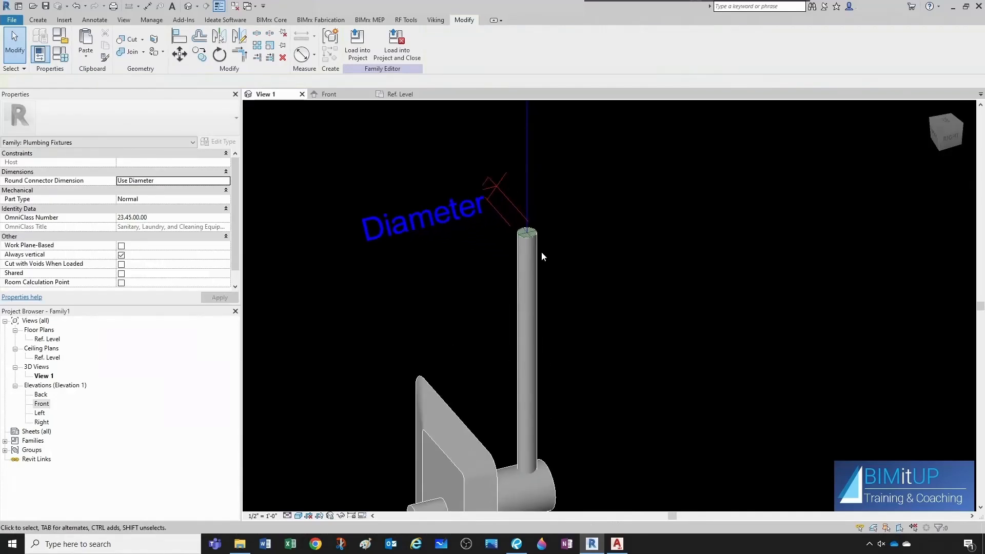
pyautogui.scroll(-4, 541, 252)
pyautogui.keyDown('shift'); pyautogui.moveTo(540, 253); pyautogui.dragTo(537, 331, button='middle'); pyautogui.keyUp('shift')
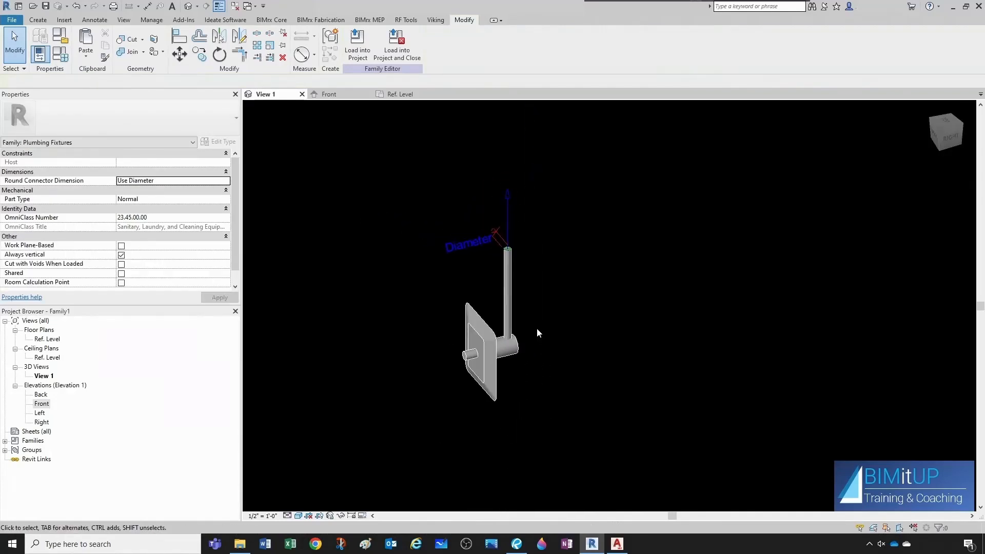
pyautogui.click(510, 214)
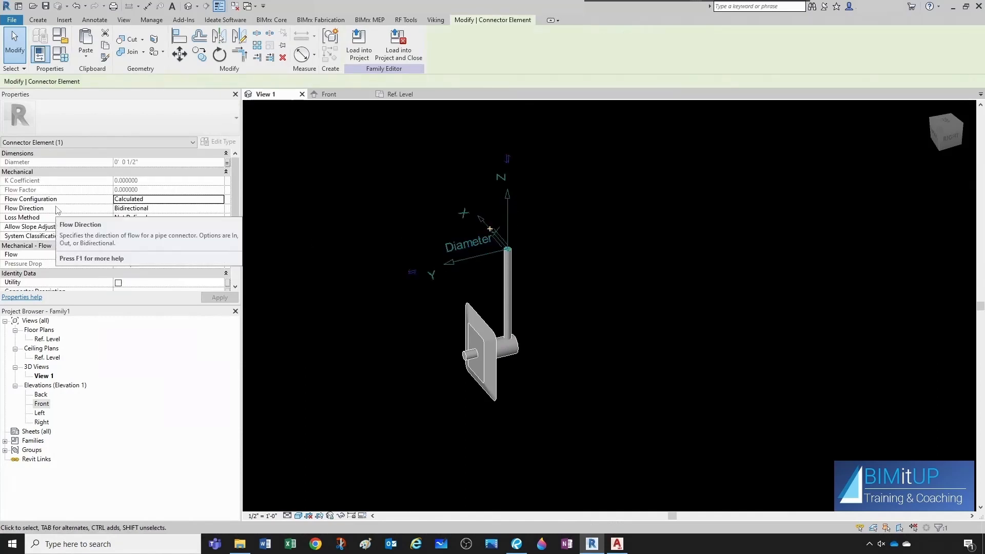
pyautogui.click(193, 203)
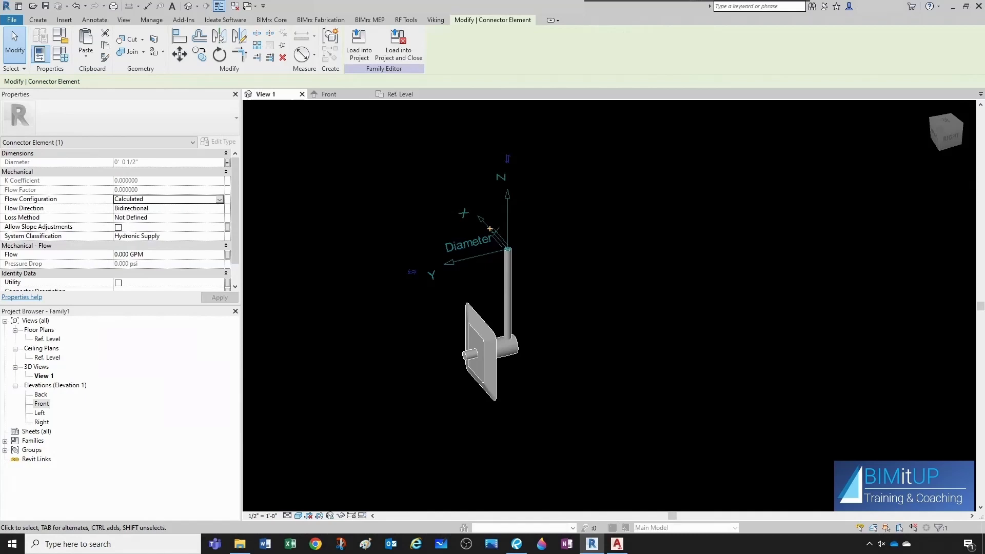
pyautogui.click(220, 199)
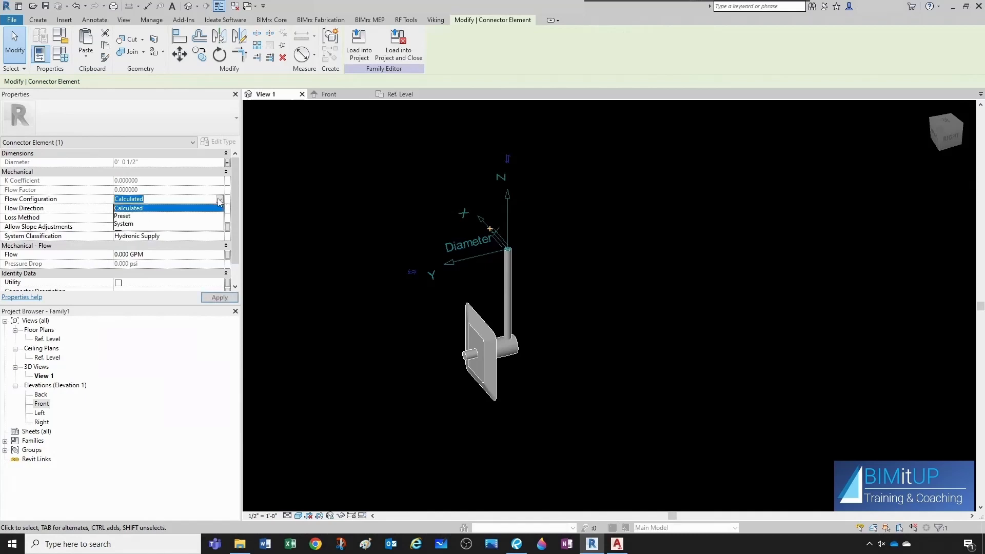
pyautogui.click(130, 217)
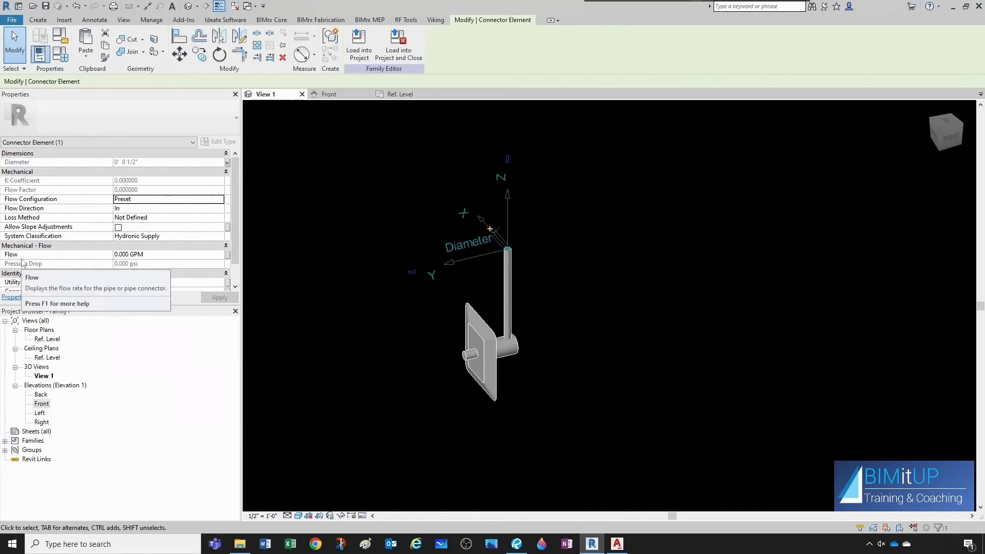
pyautogui.click(336, 262)
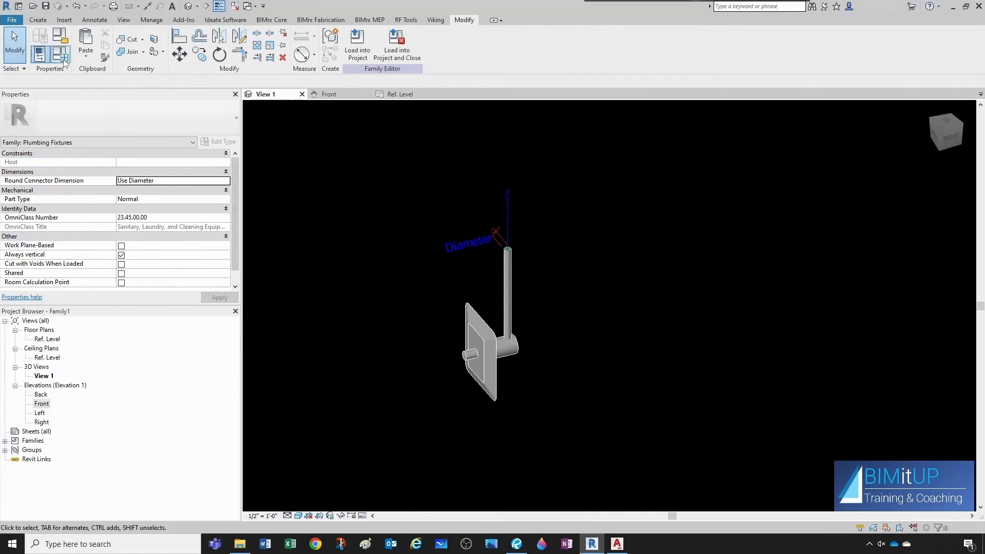
# Add the shared parameter AJS MedGasOutletFlowCFM GPM from the Plumbing group as a type parameter grouped under Plumbing.
pyautogui.click(40, 54)
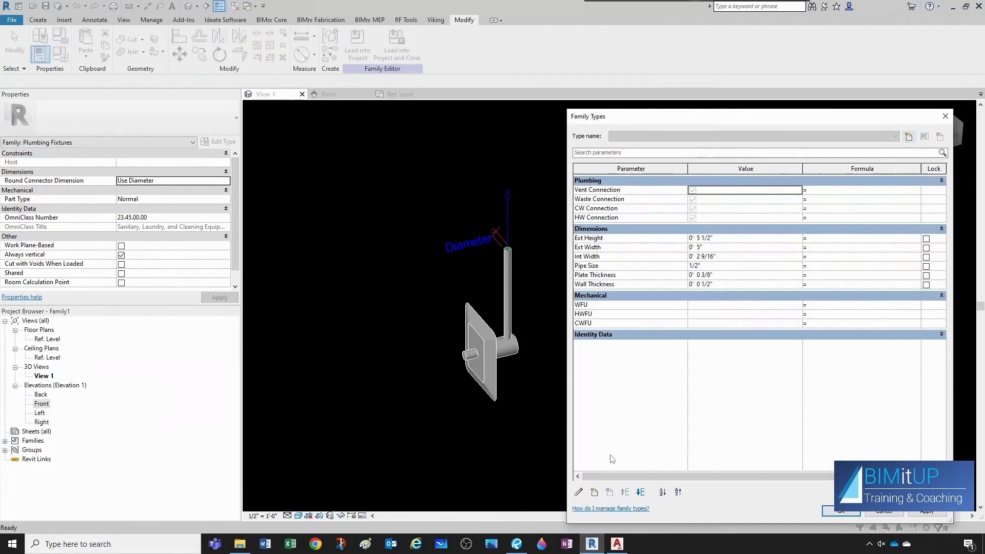
pyautogui.click(595, 492)
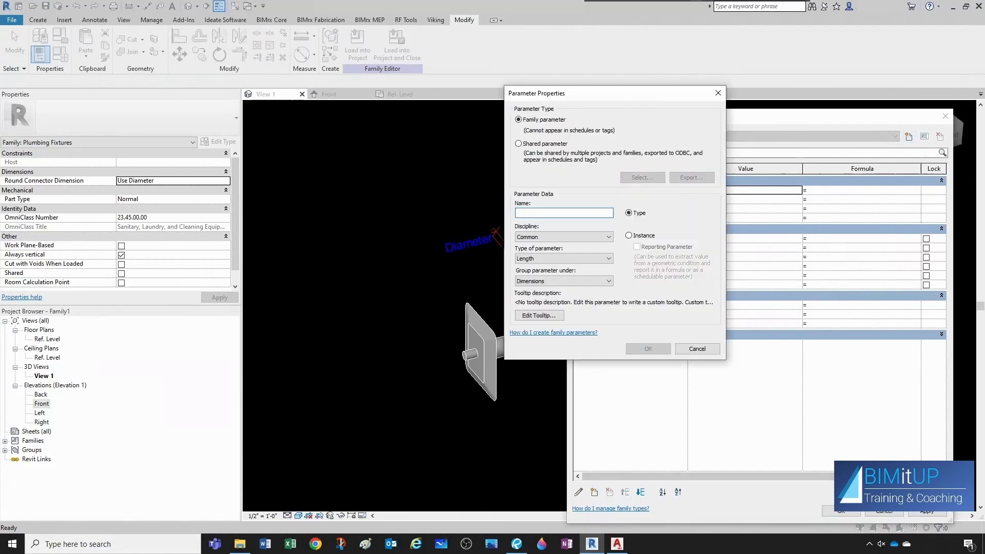
pyautogui.click(520, 144)
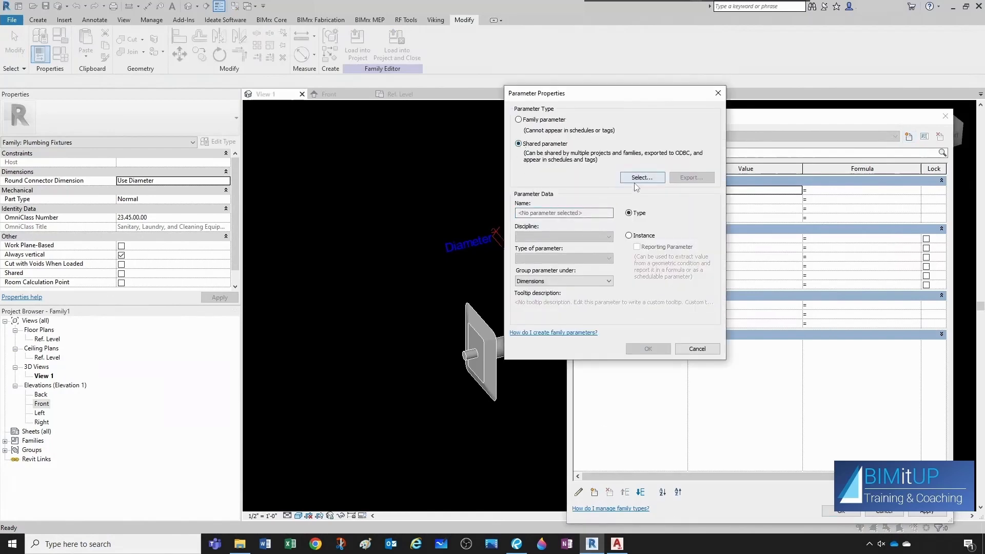
pyautogui.click(642, 177)
pyautogui.click(254, 429)
pyautogui.click(502, 146)
pyautogui.click(402, 168)
pyautogui.scroll(-18, 402, 169)
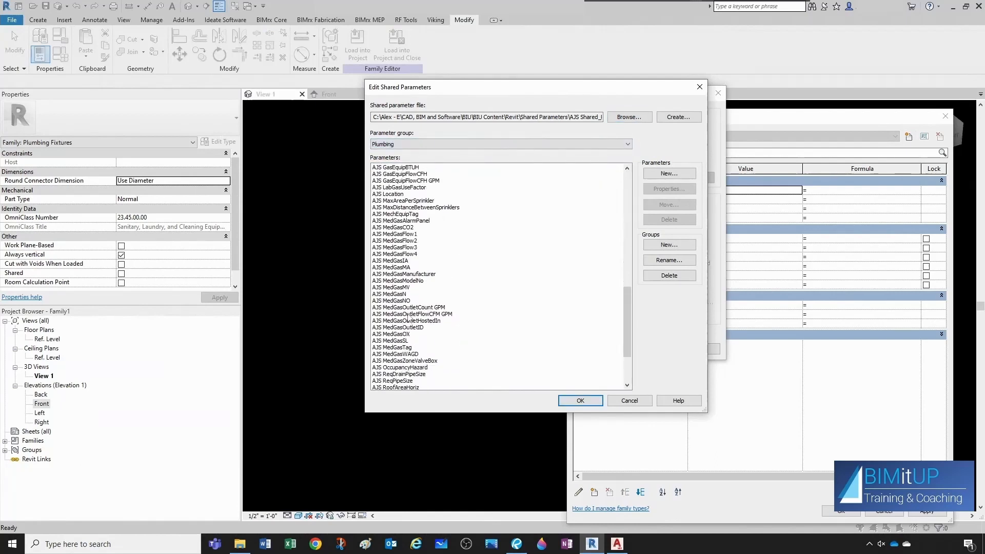
pyautogui.click(406, 315)
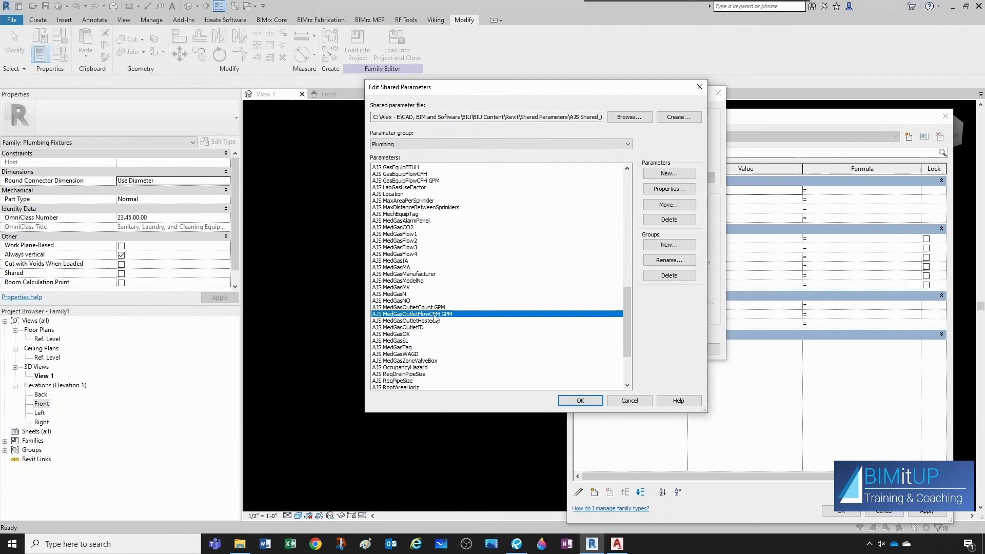
pyautogui.click(580, 401)
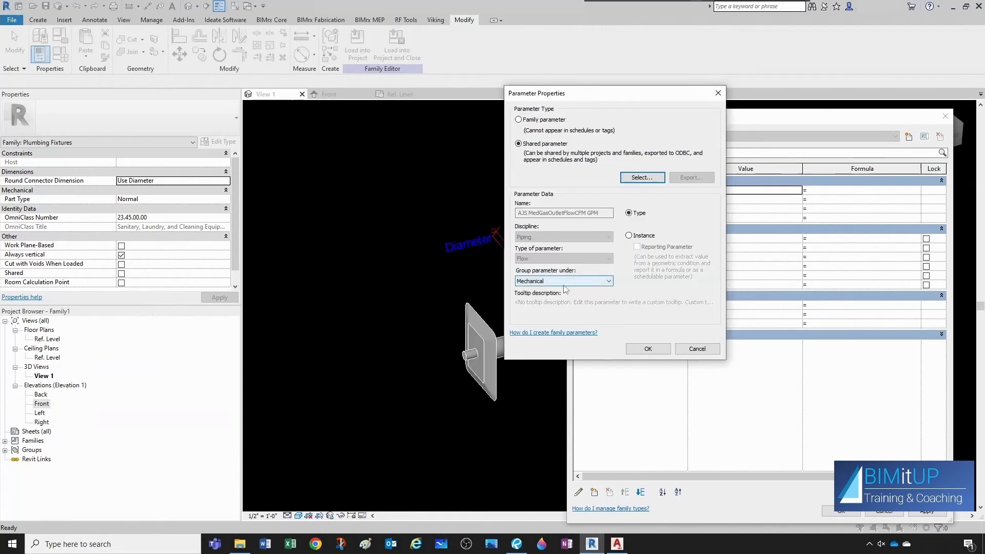
pyautogui.click(609, 281)
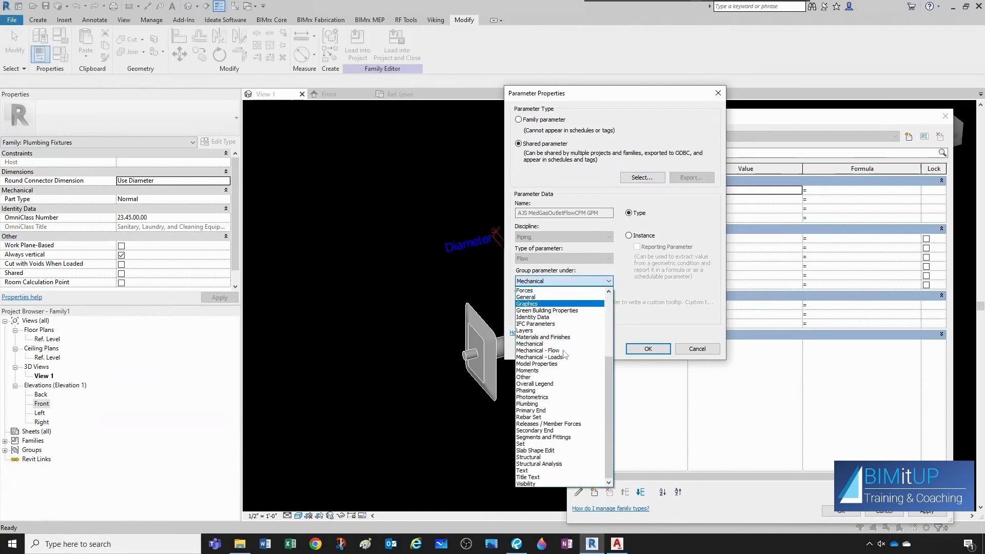
pyautogui.click(531, 404)
pyautogui.click(648, 349)
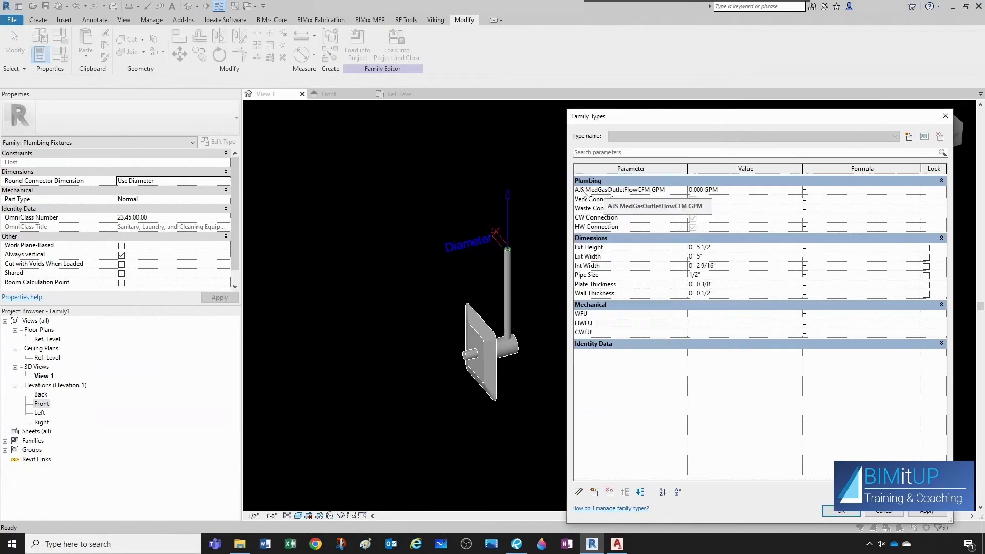
# Set AJS MedGasOutletFlowCFM GPM to 1 GPM and close the family types.
pyautogui.click(725, 196)
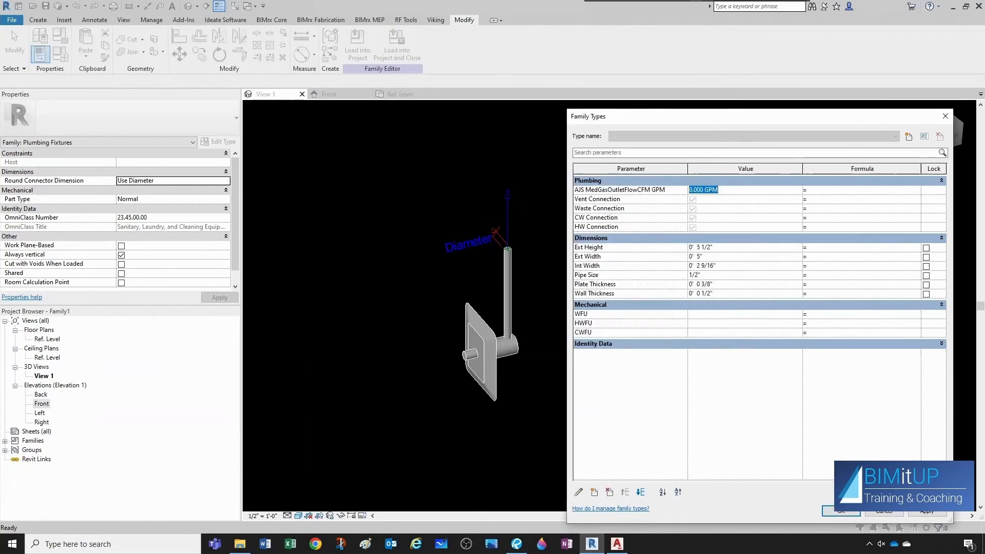
pyautogui.write('1')
pyautogui.click(733, 267)
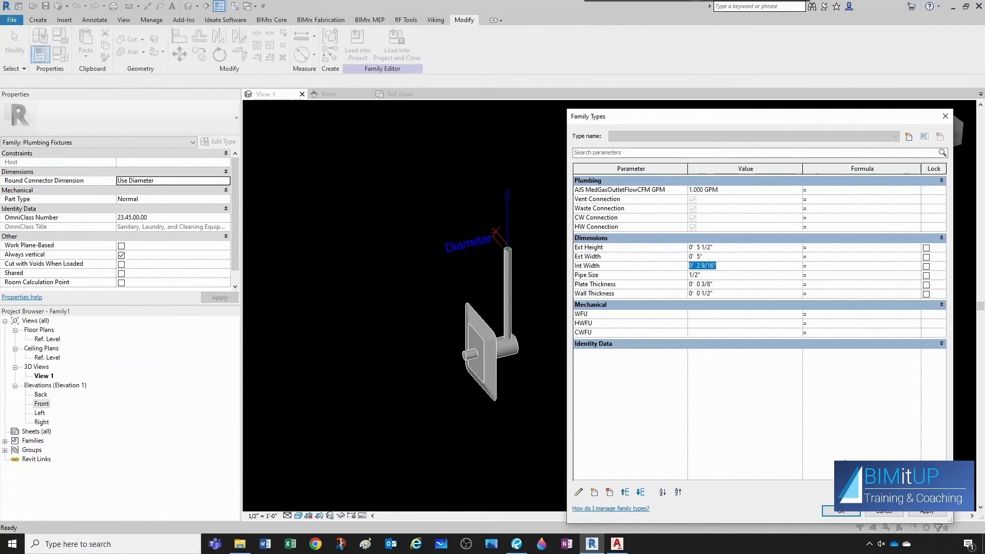
pyautogui.click(841, 512)
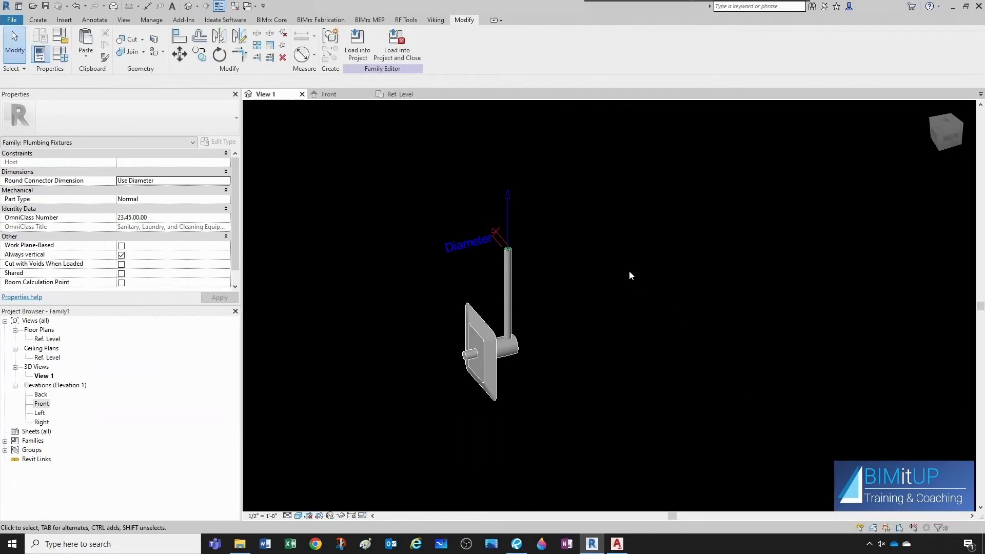
# Associate the pipe connector's Flow with the AJS MedGasOutletFlowCFM GPM family parameter.
pyautogui.click(509, 209)
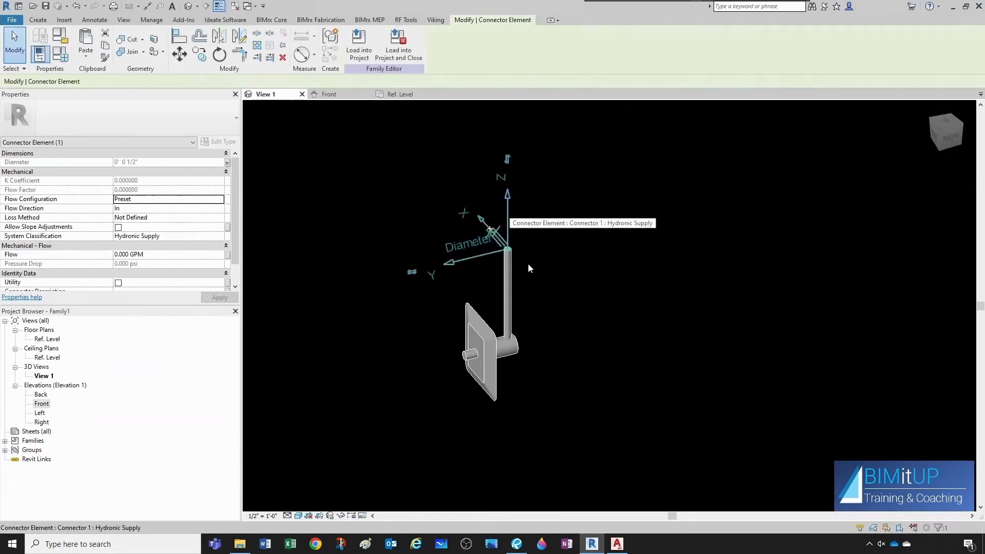
pyautogui.click(227, 255)
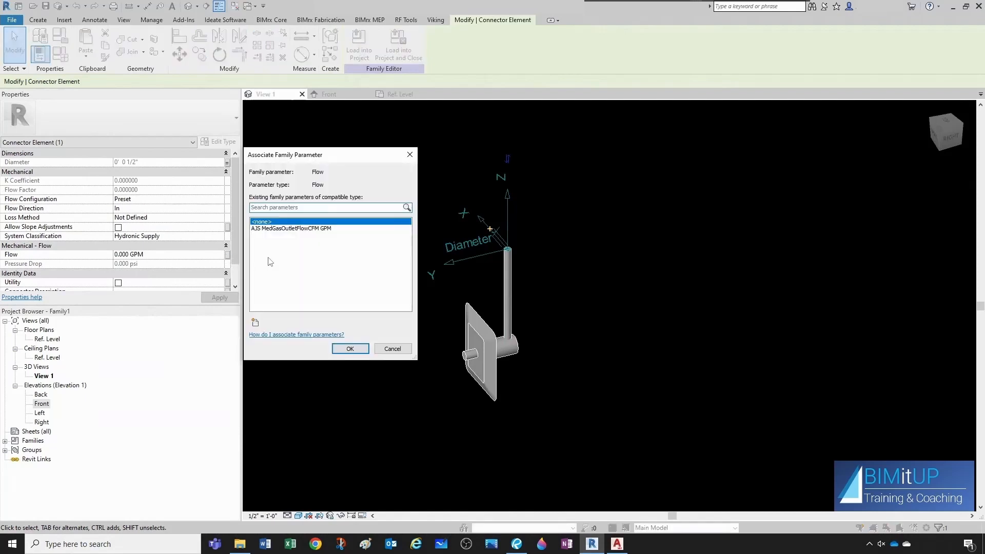
pyautogui.click(295, 229)
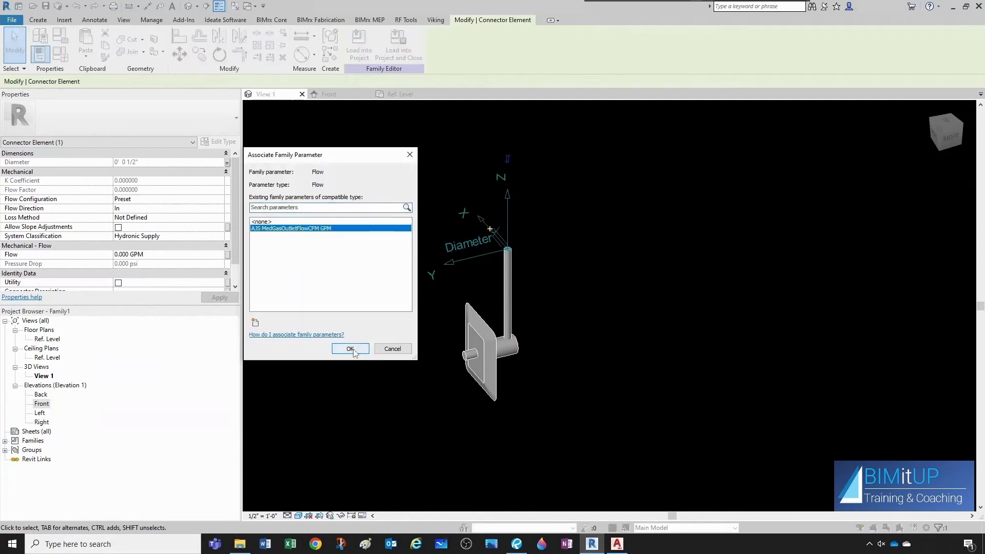
pyautogui.click(352, 349)
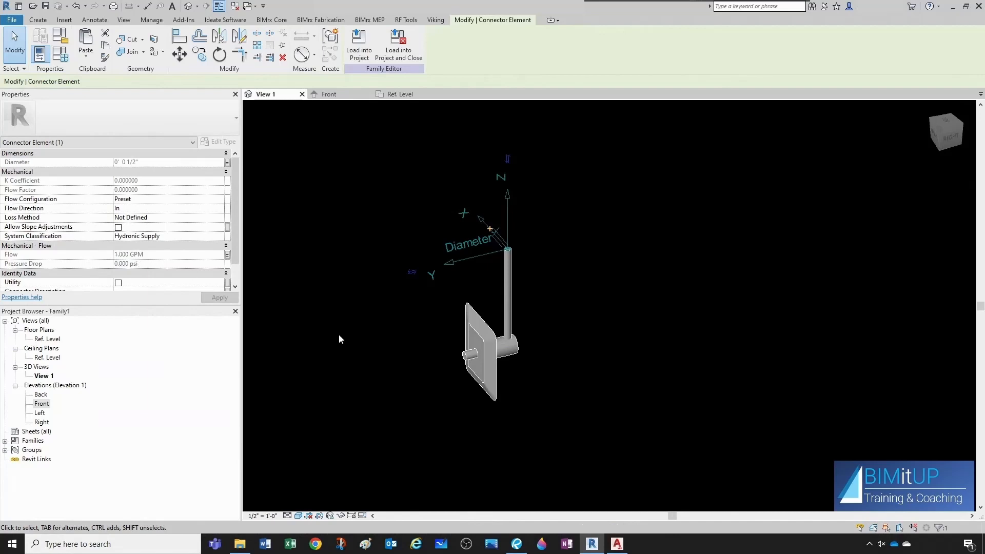
# Place an MGO P plumbing fixture in the Level 2 plumbing plan with a 3' 0" offset.
pyautogui.moveTo(376, 335); pyautogui.dragTo(381, 335, button='middle')
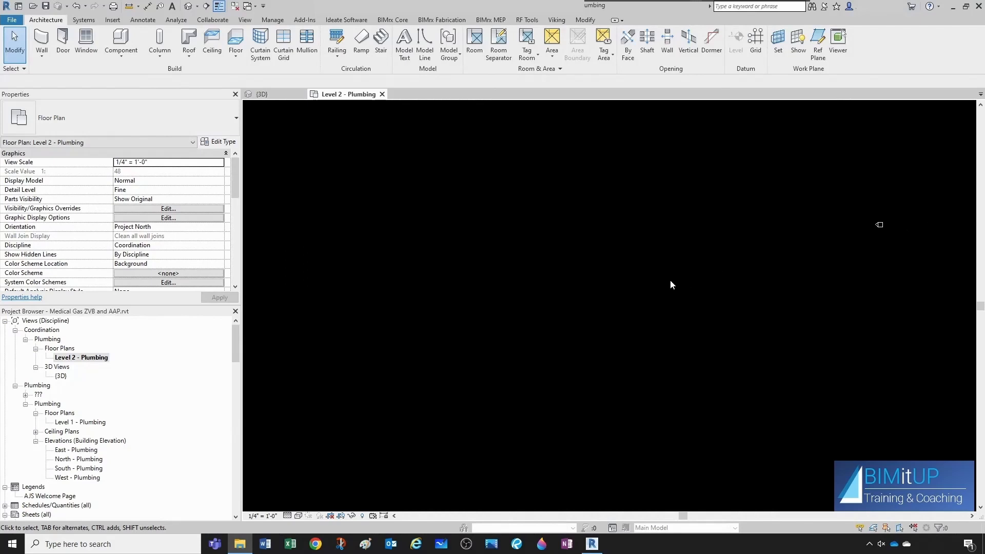
pyautogui.press('c')
pyautogui.press('m')
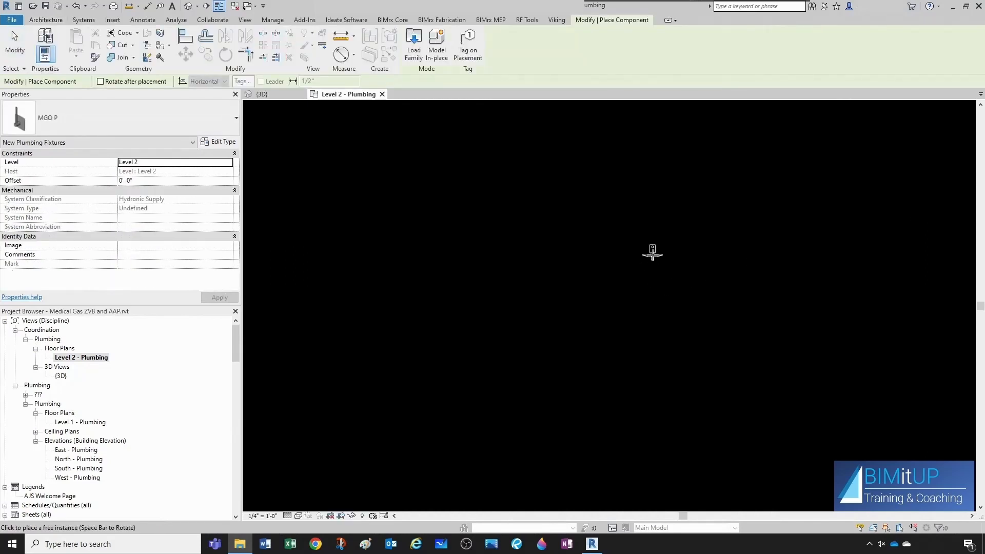
pyautogui.click(144, 181)
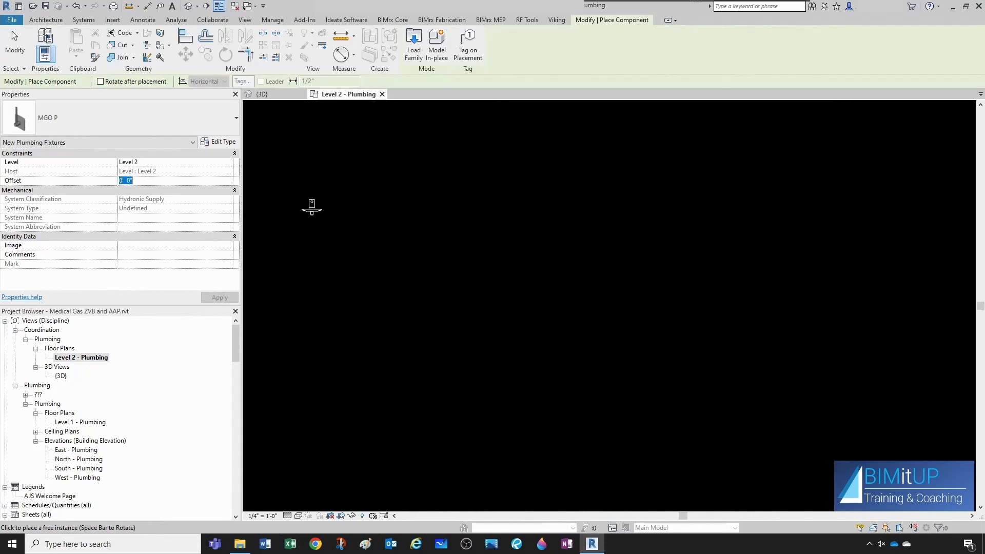
pyautogui.write('3')
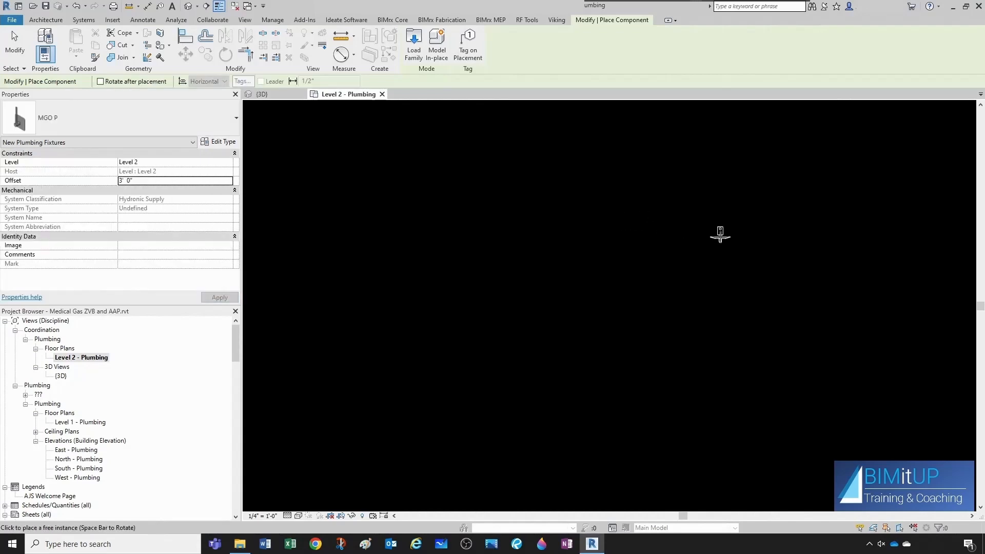
pyautogui.click(721, 251)
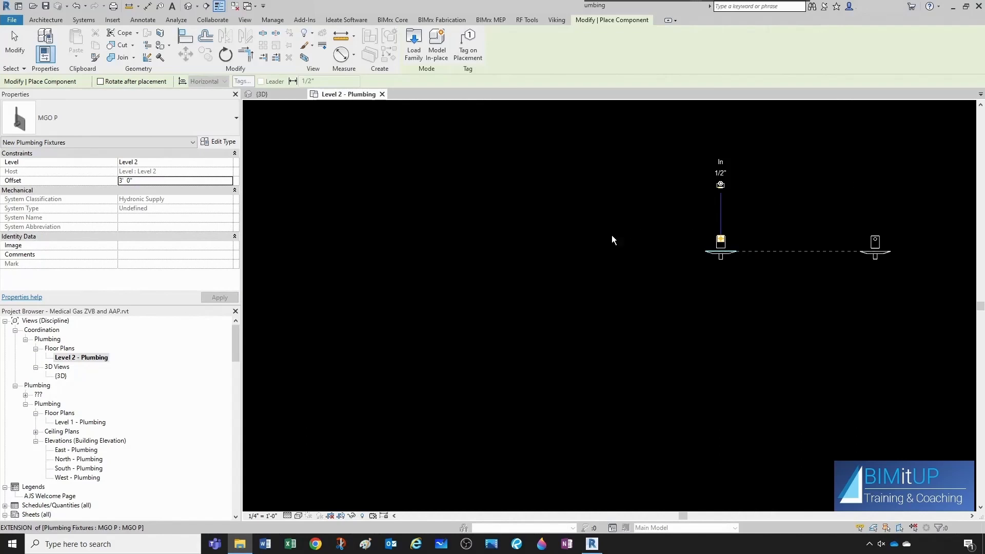
# Place an MGO V fixture with a 3' 0" offset beside the existing fixture.
pyautogui.scroll(1, 609, 242)
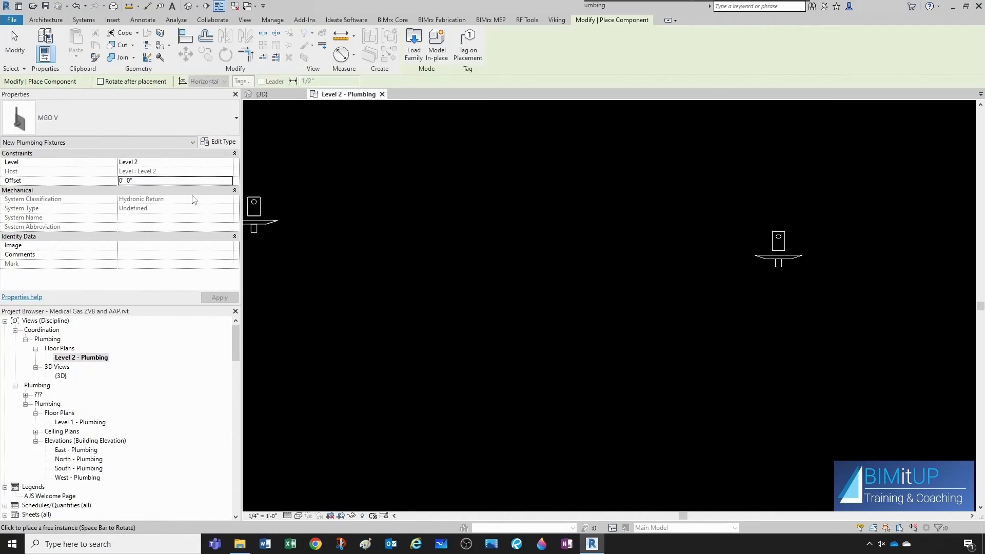
pyautogui.click(157, 180)
pyautogui.write('3')
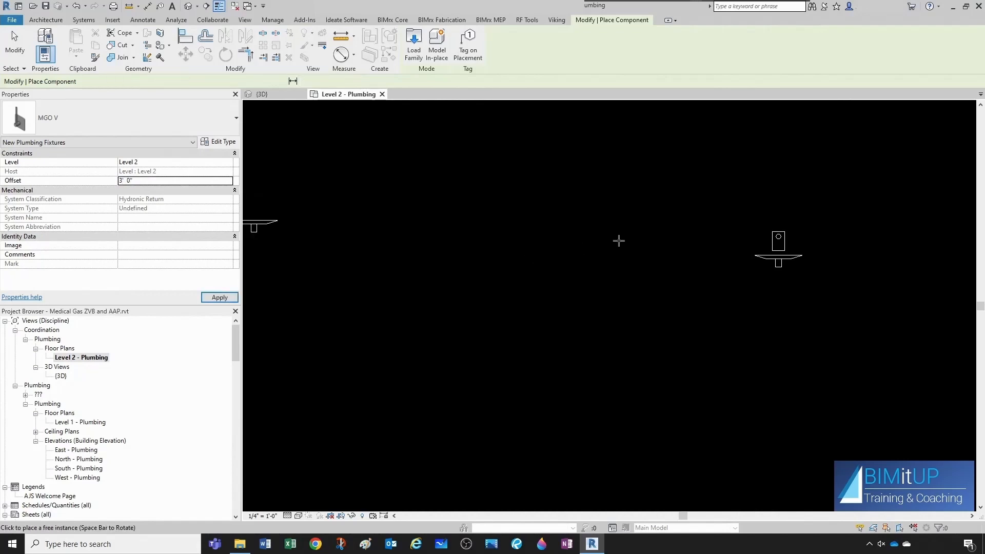
pyautogui.click(662, 262)
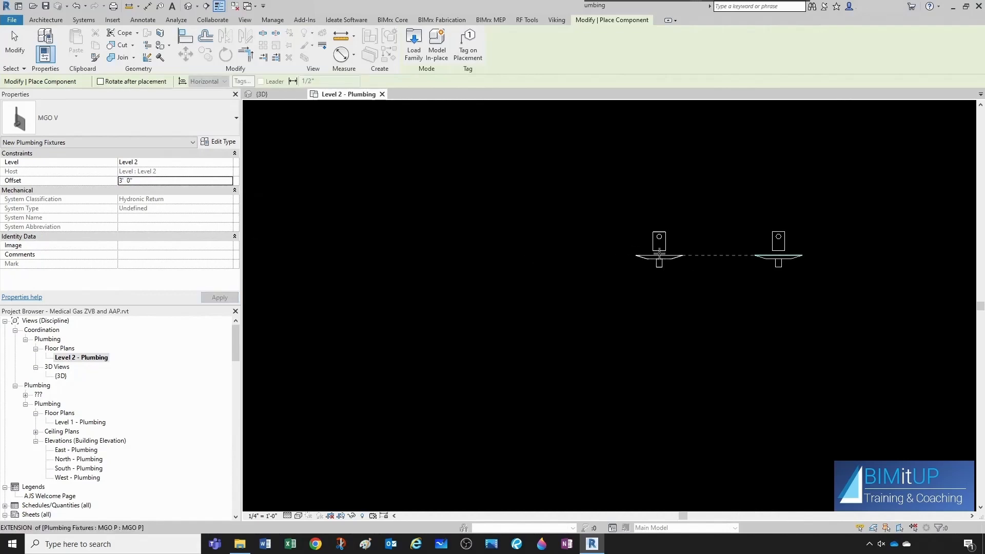
# Move the MGO P fixture horizontally about 1' 2 1/2" to the right.
pyautogui.press('Escape')
pyautogui.moveTo(765, 253); pyautogui.dragTo(685, 251, button='middle')
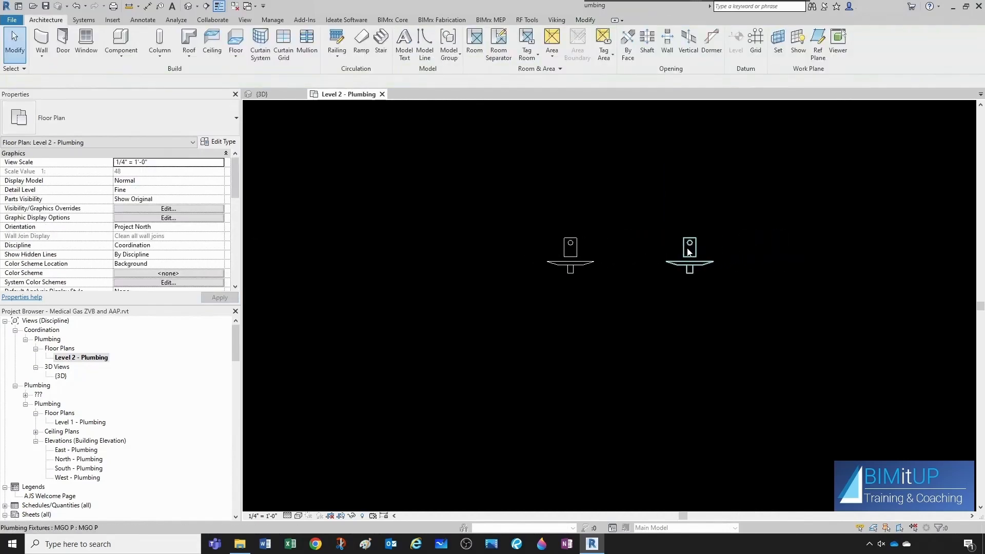
pyautogui.click(688, 251)
pyautogui.press('m')
pyautogui.press('v')
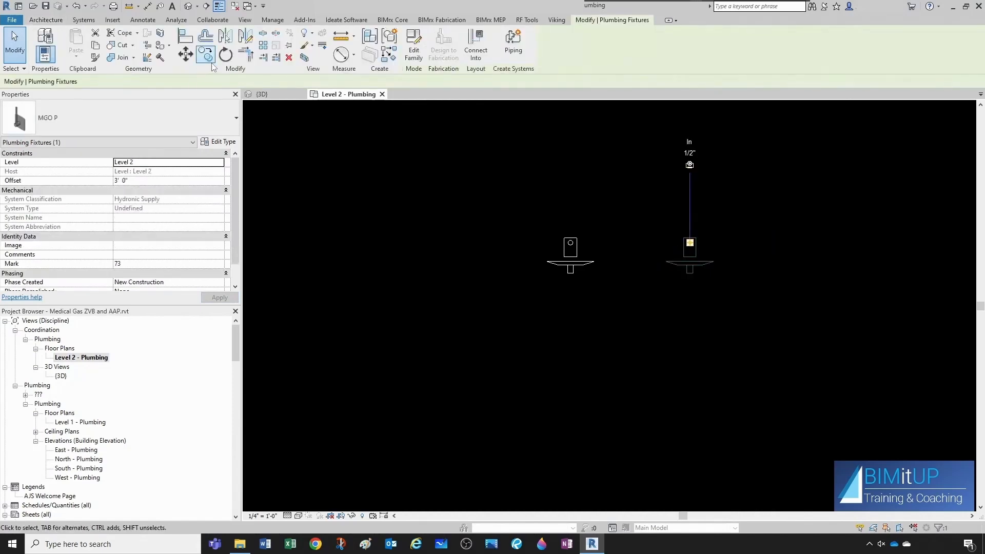
pyautogui.click(708, 330)
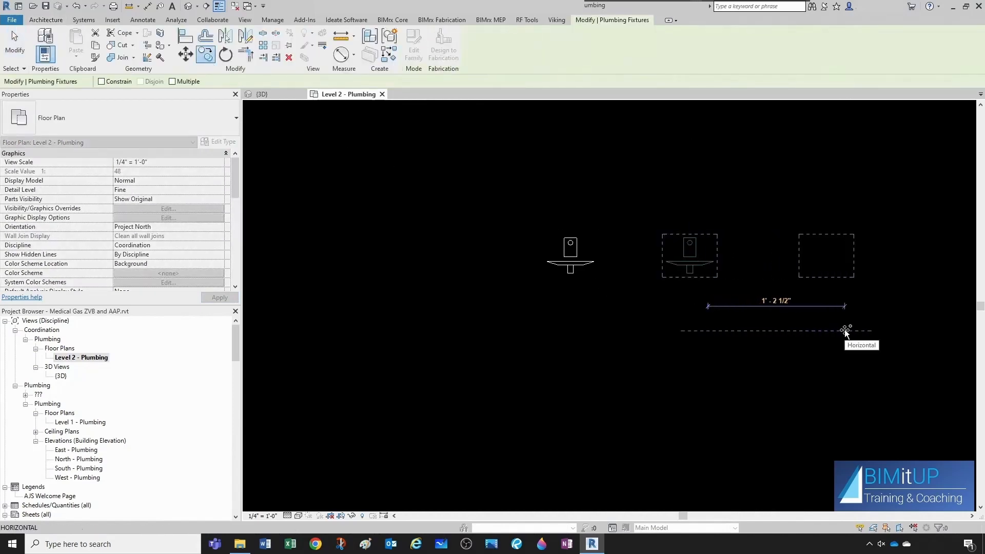
pyautogui.click(845, 330)
pyautogui.press('Escape')
# Tag the rightmost MGO P fixture with a plumbing fixture tag.
pyautogui.moveTo(822, 316); pyautogui.dragTo(762, 328, button='middle')
pyautogui.click(766, 287)
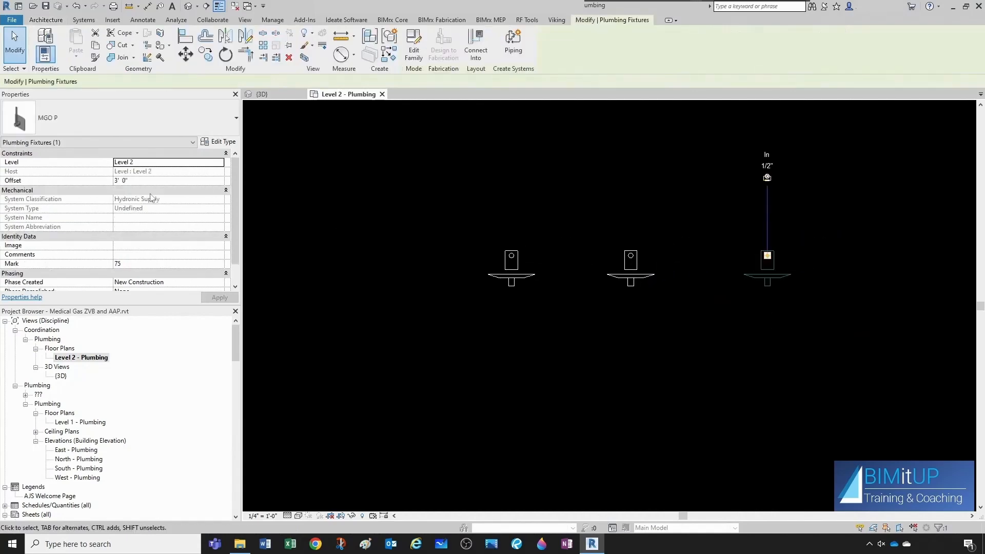
pyautogui.press('Escape')
pyautogui.scroll(-3, 529, 226)
pyautogui.scroll(2, 699, 291)
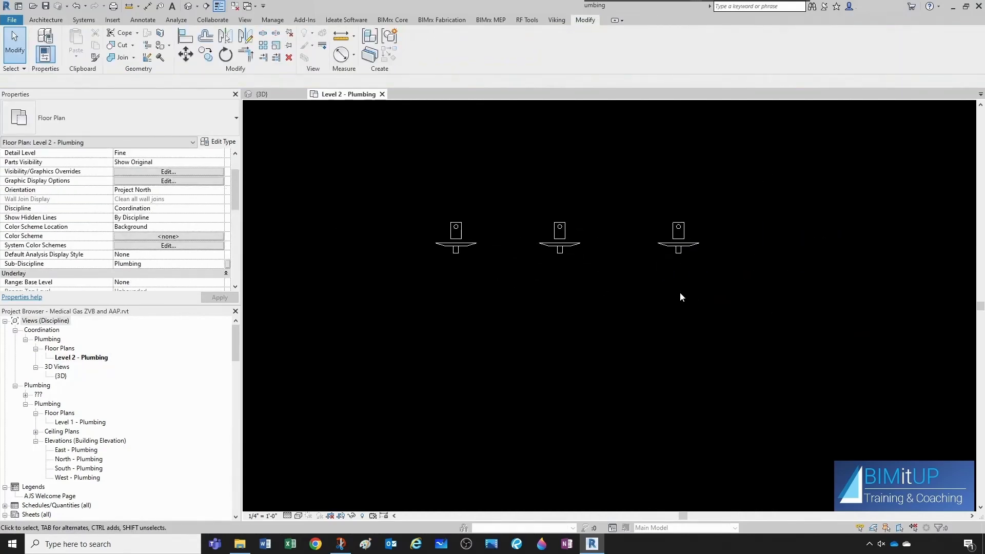
pyautogui.press('t')
pyautogui.press('g')
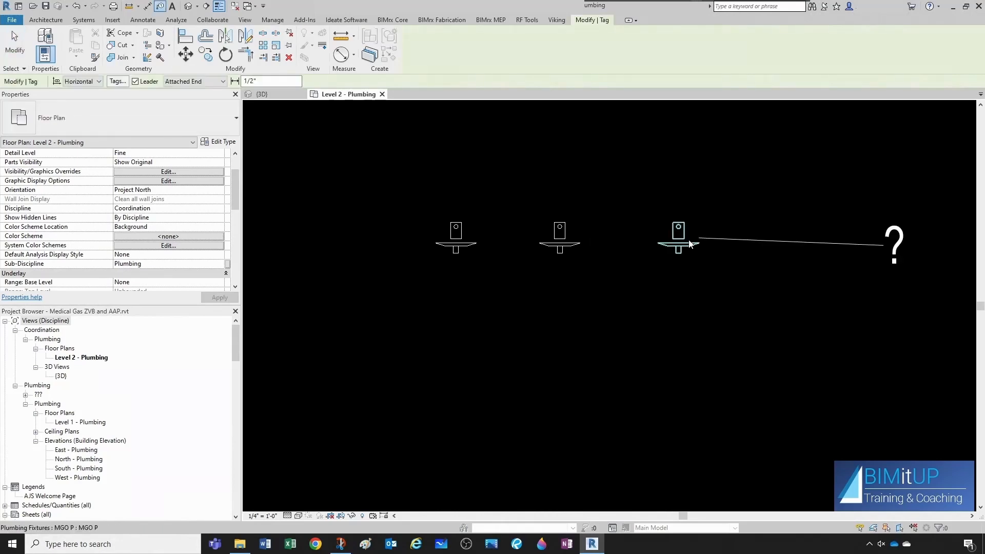
pyautogui.click(690, 245)
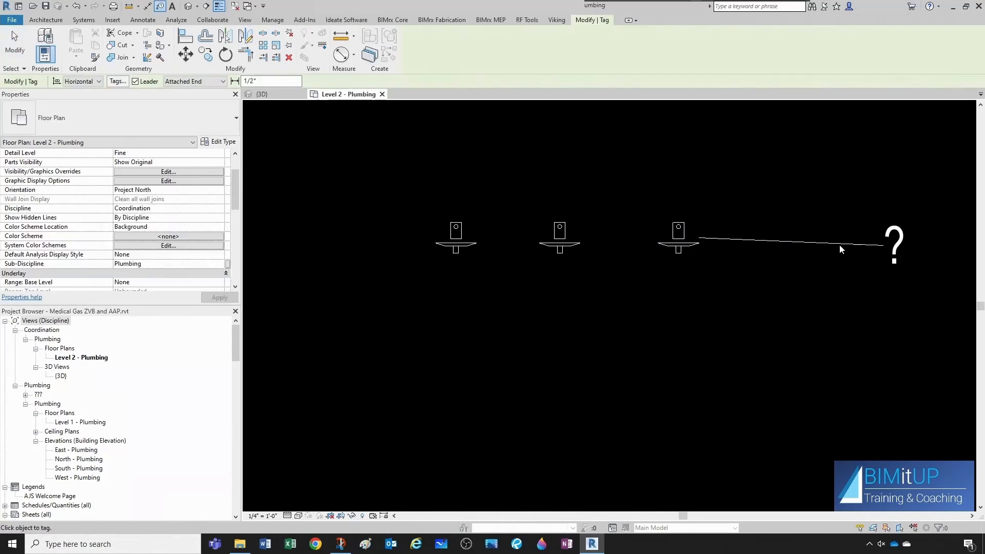
pyautogui.press('Escape')
pyautogui.press('Escape')
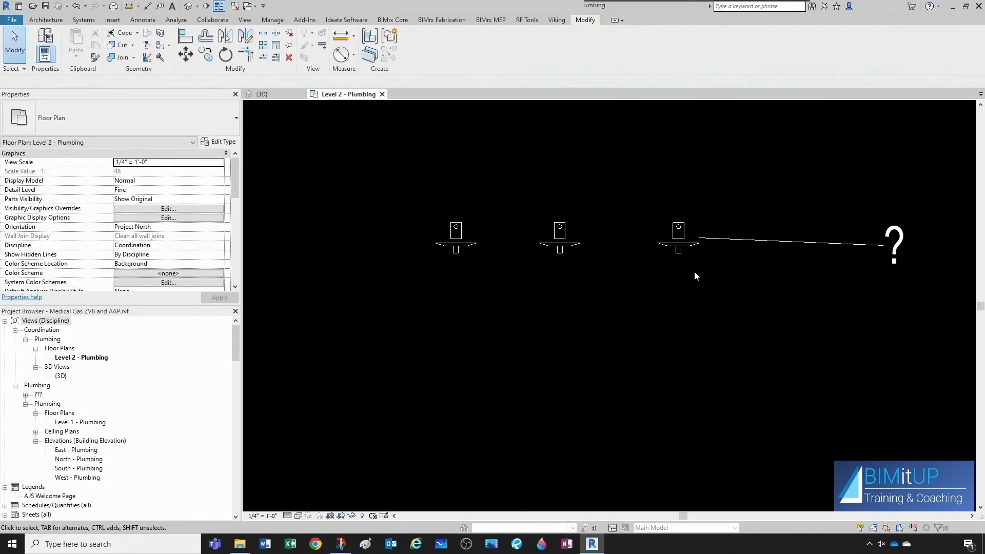
# Open the tagged MGO P fixture's family for editing.
pyautogui.click(679, 246)
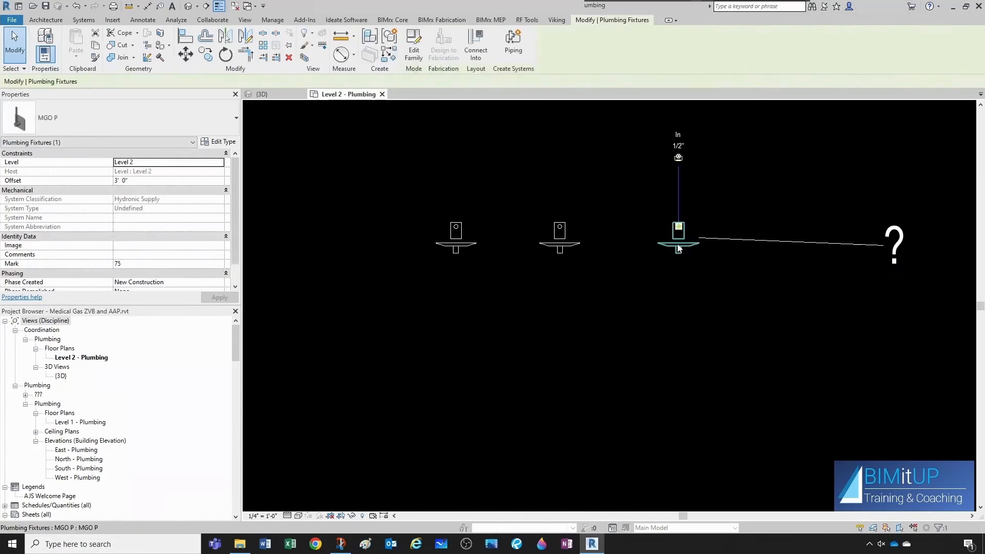
pyautogui.rightClick(678, 248)
pyautogui.click(707, 326)
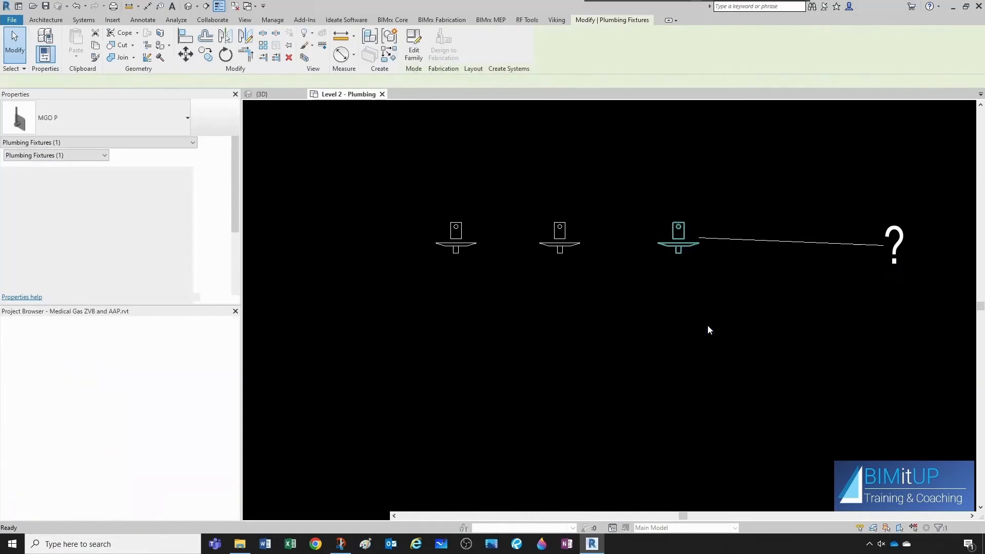
pyautogui.moveTo(551, 224); pyautogui.dragTo(508, 242, button='middle')
pyautogui.scroll(-1, 543, 213)
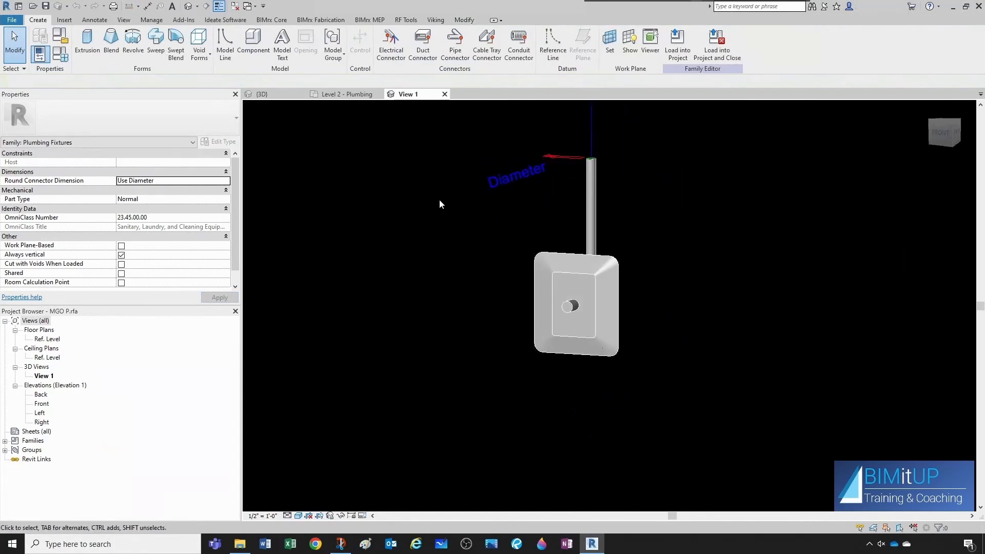
# Add the shared parameter AJS MedGasOutletID from the Plumbing group as a type parameter grouped under Plumbing.
pyautogui.click(64, 57)
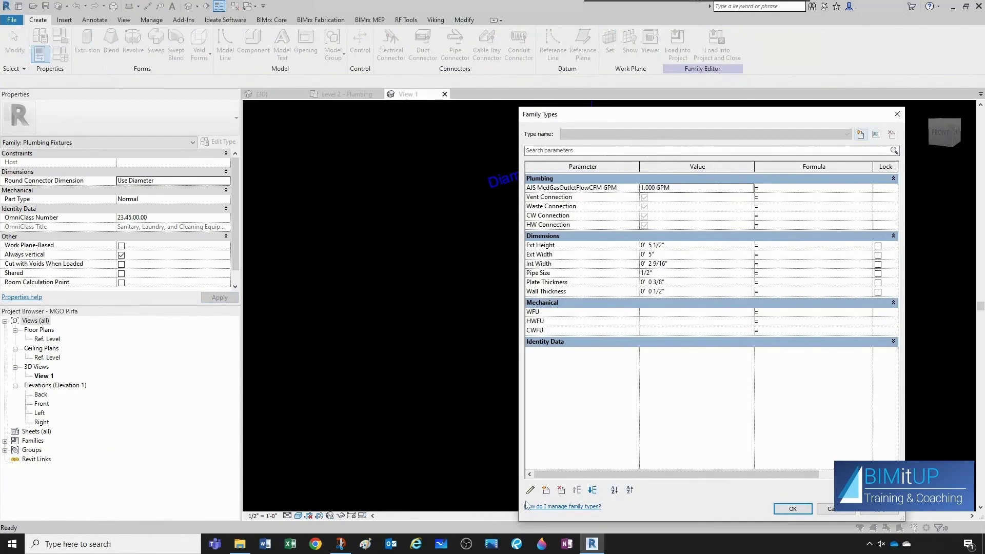
pyautogui.click(547, 491)
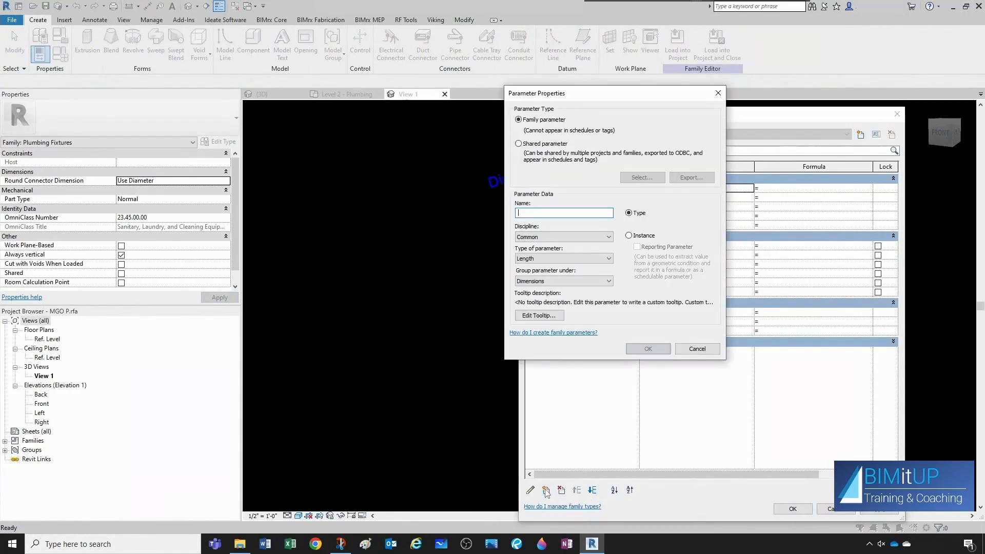
pyautogui.click(519, 144)
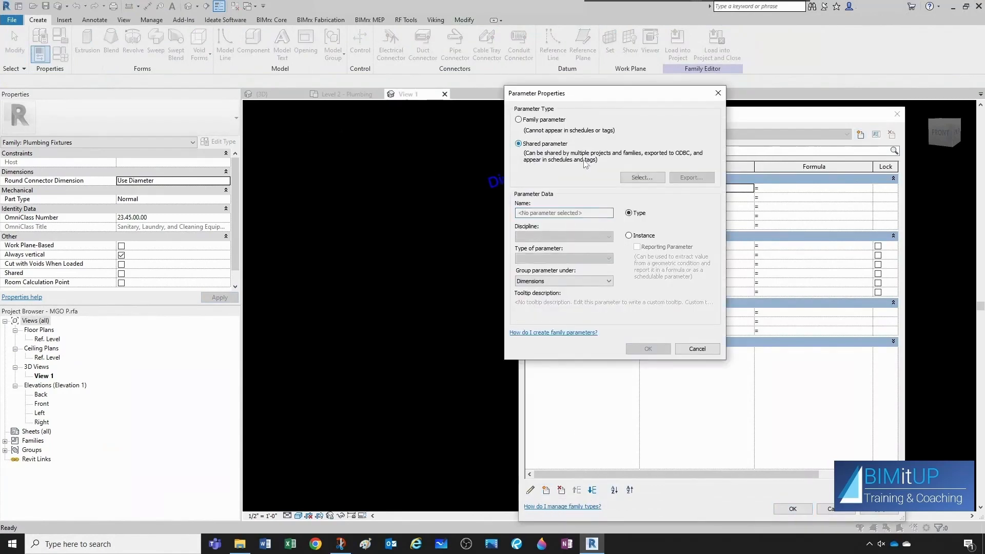
pyautogui.click(643, 177)
pyautogui.click(450, 163)
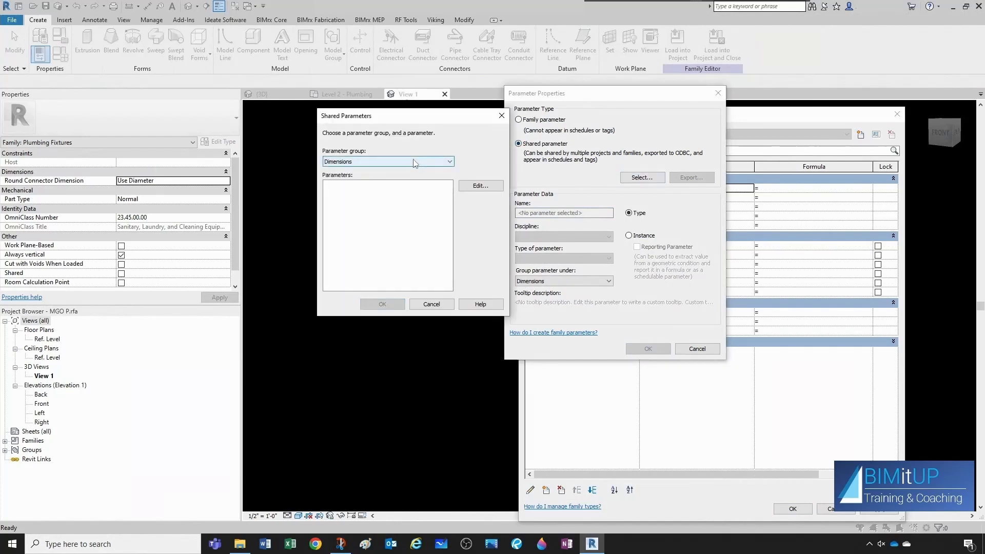
pyautogui.click(363, 186)
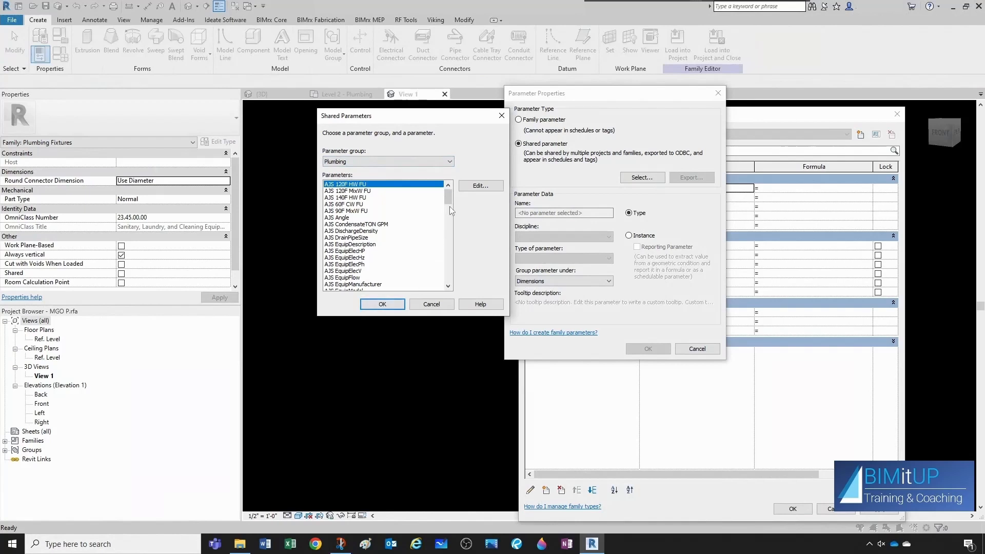
pyautogui.scroll(-15, 368, 262)
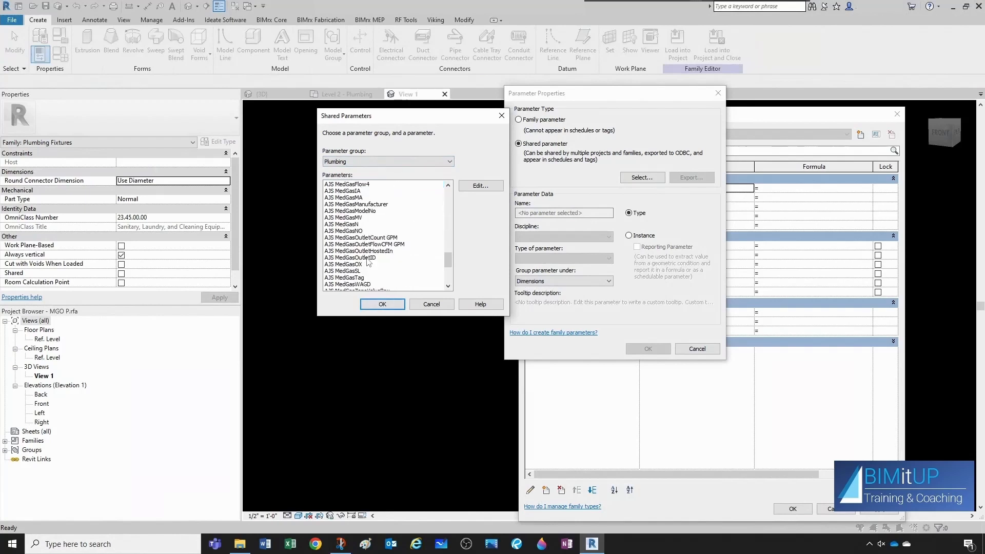
pyautogui.click(368, 260)
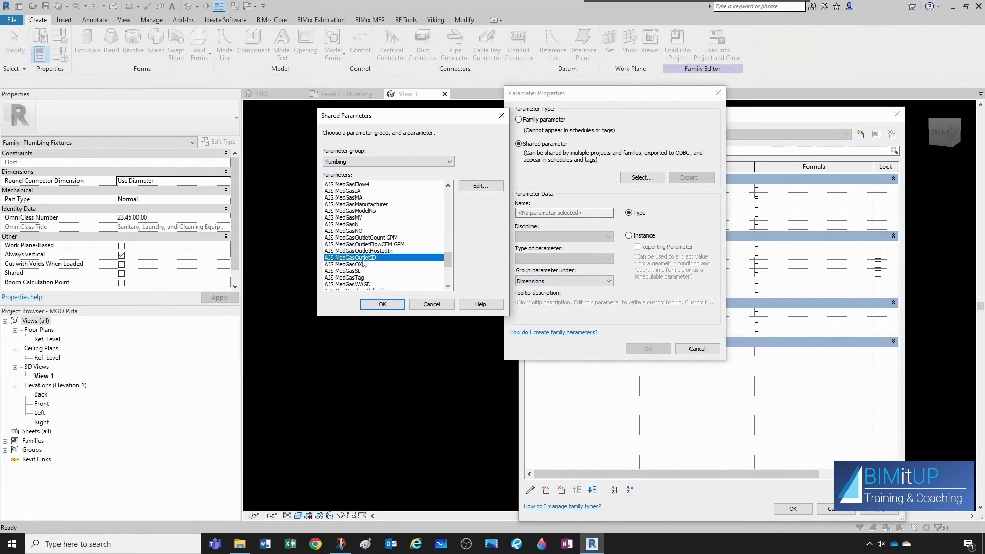
pyautogui.click(383, 304)
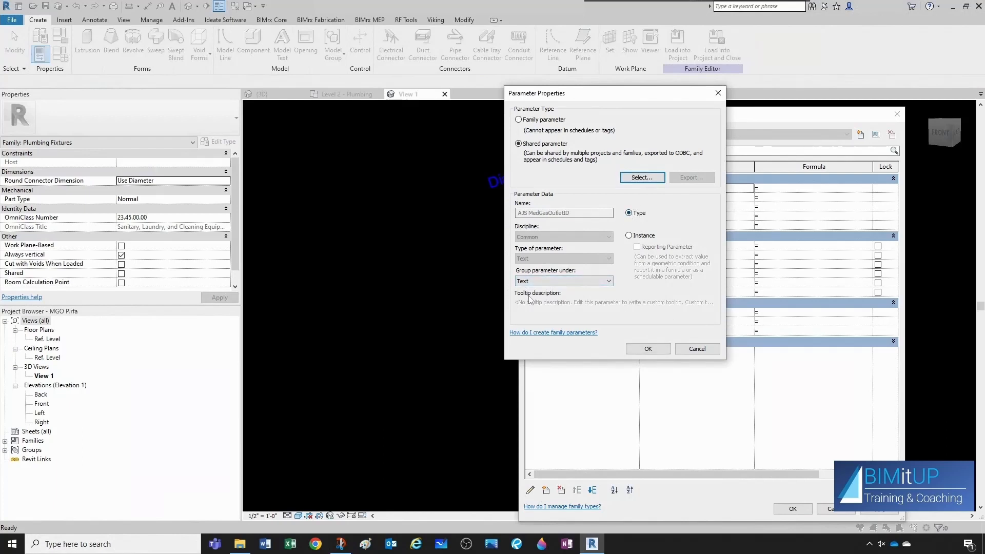
pyautogui.click(572, 282)
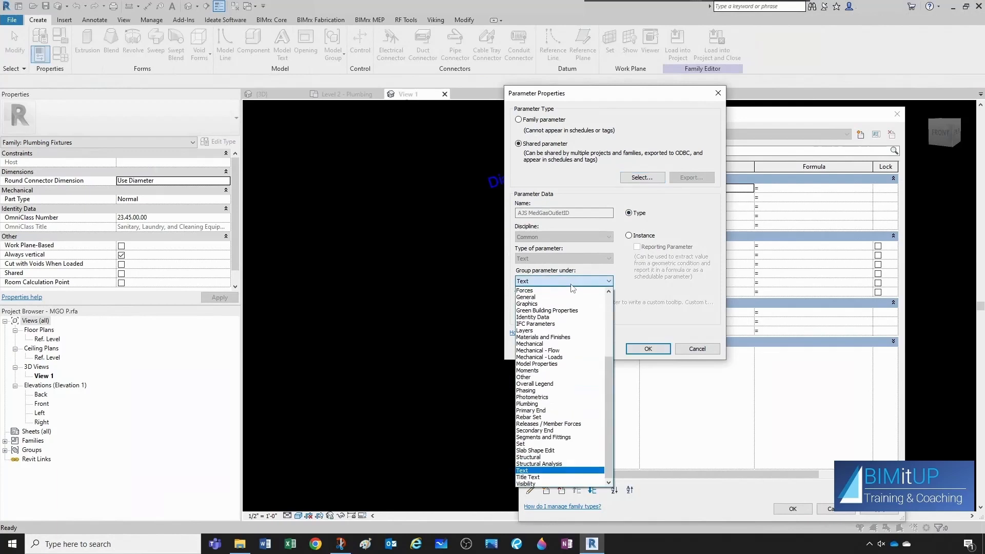
pyautogui.click(533, 405)
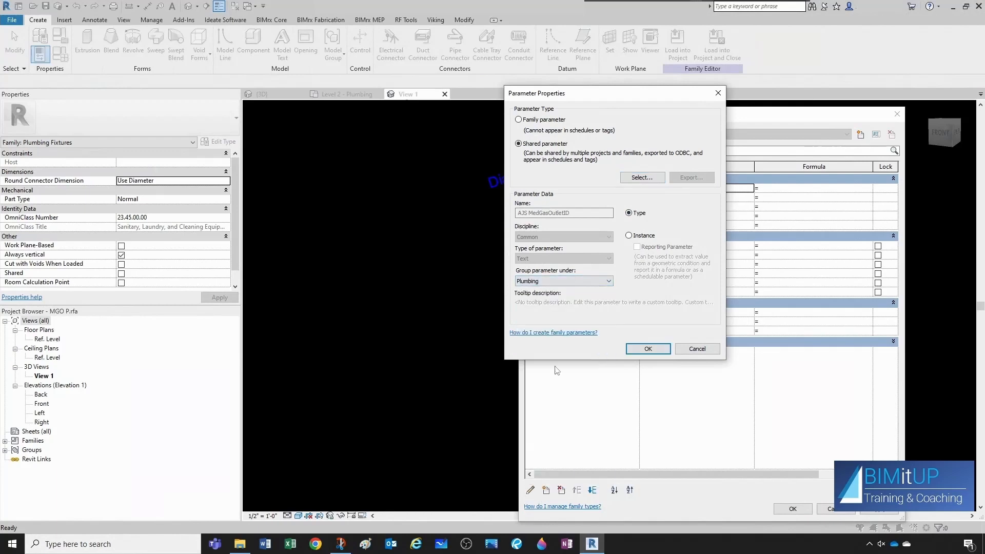
pyautogui.click(647, 349)
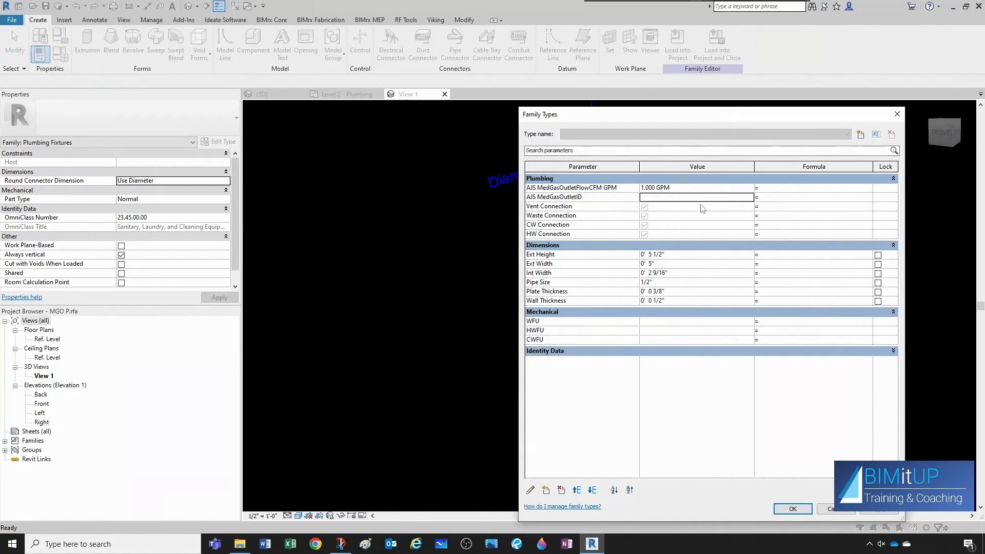
# Create a new family type named OX and set its AJS MedGasOutletID to OX.
pyautogui.click(861, 135)
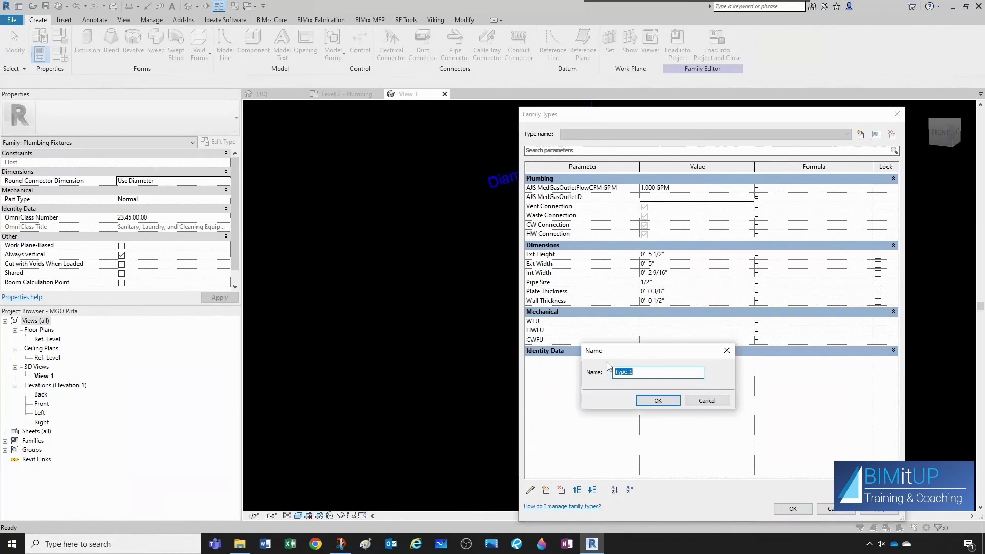
pyautogui.write('OX')
pyautogui.click(668, 400)
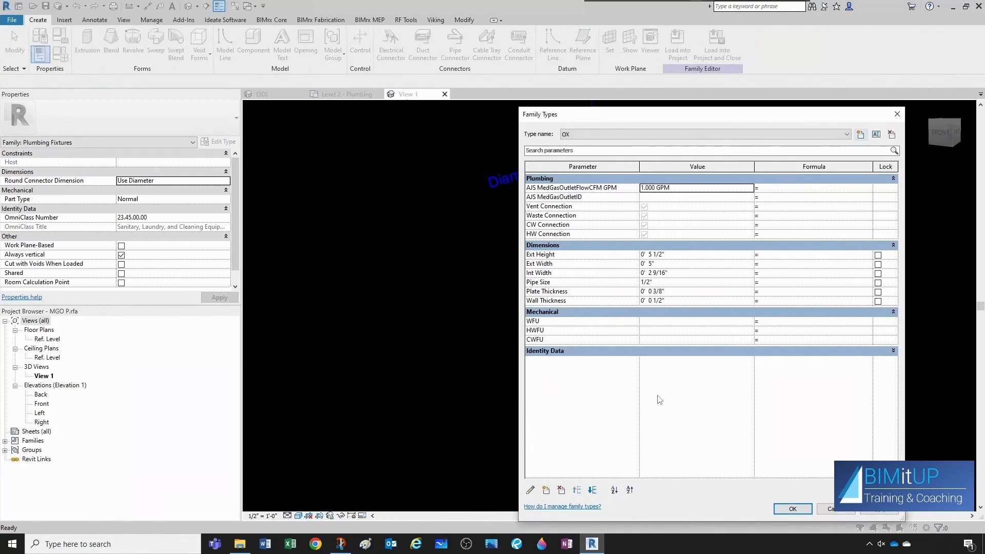
pyautogui.click(651, 198)
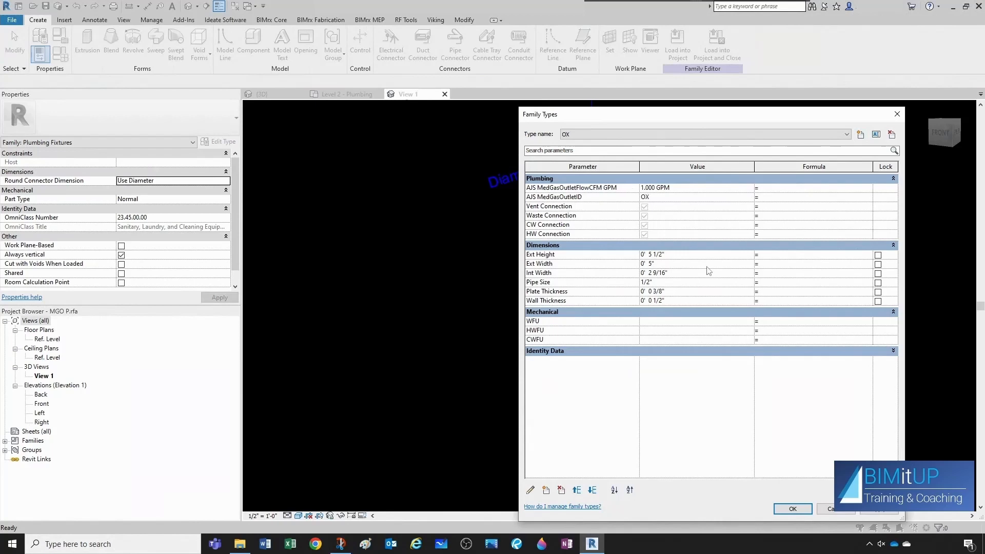
# Create a new family type named MA and set its AJS MedGasOutletID to MA.
pyautogui.click(861, 135)
pyautogui.write('MA')
pyautogui.click(662, 403)
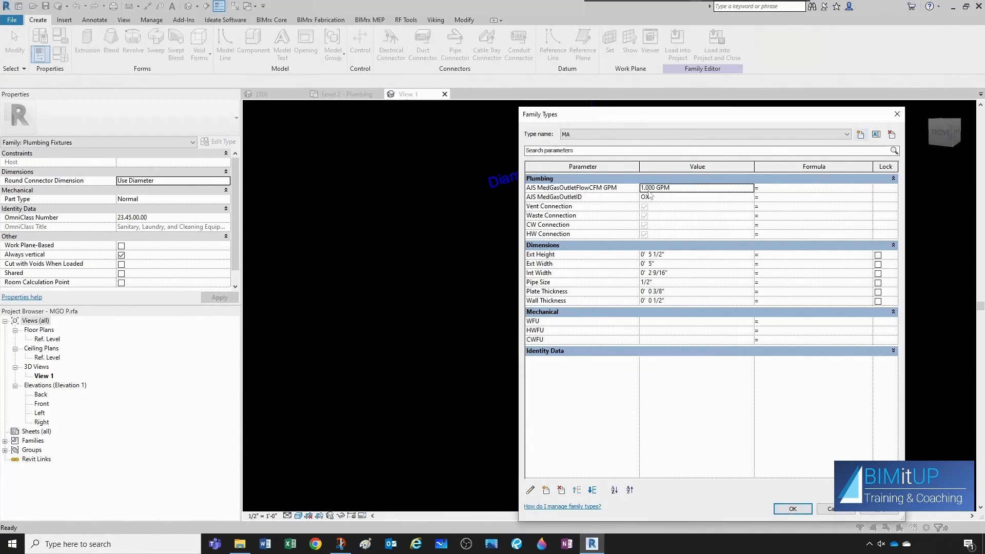
pyautogui.press('Tab')
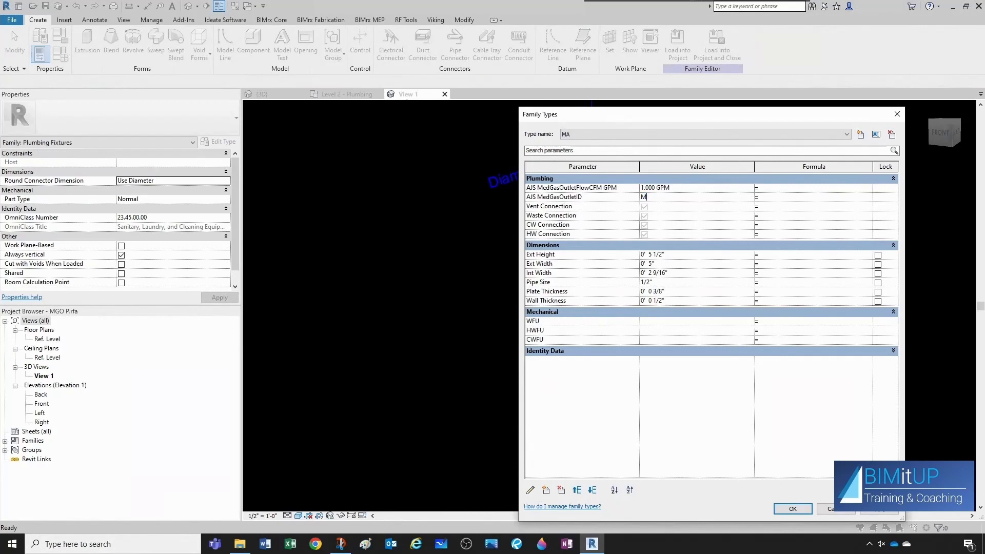
# Create a new family type named CO2 and set its AJS MedGasOutletID to CO2.
pyautogui.click(861, 135)
pyautogui.write('CO2')
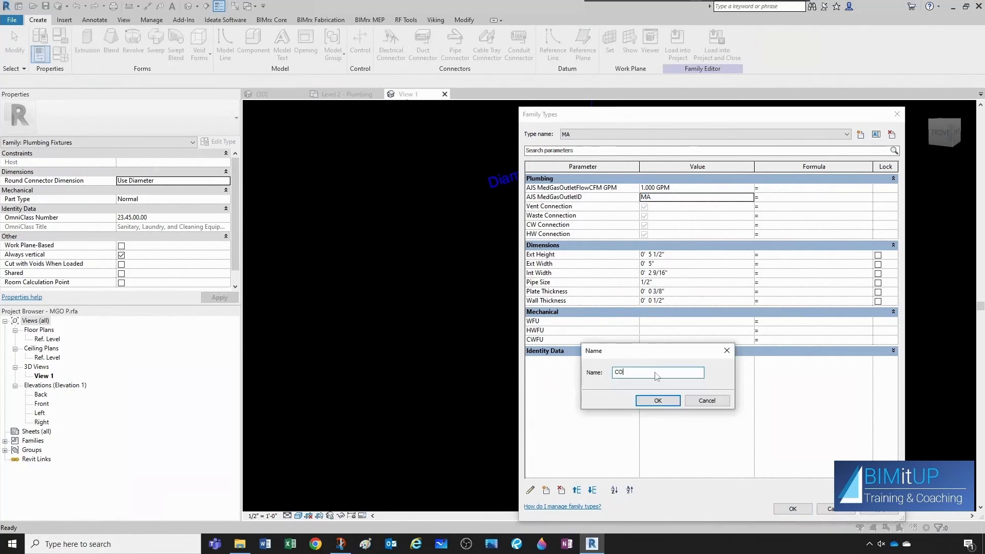
pyautogui.click(657, 401)
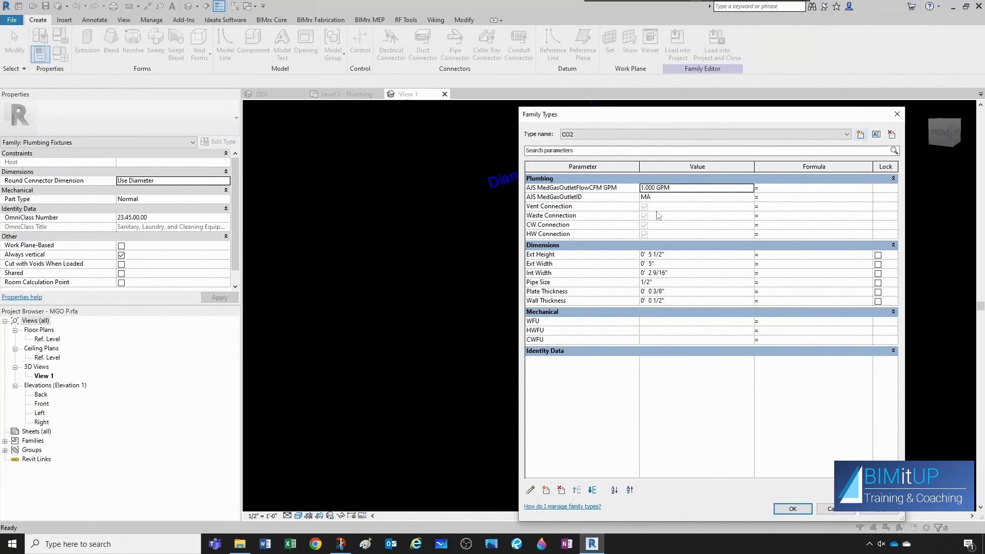
pyautogui.press('Tab')
pyautogui.write('C')
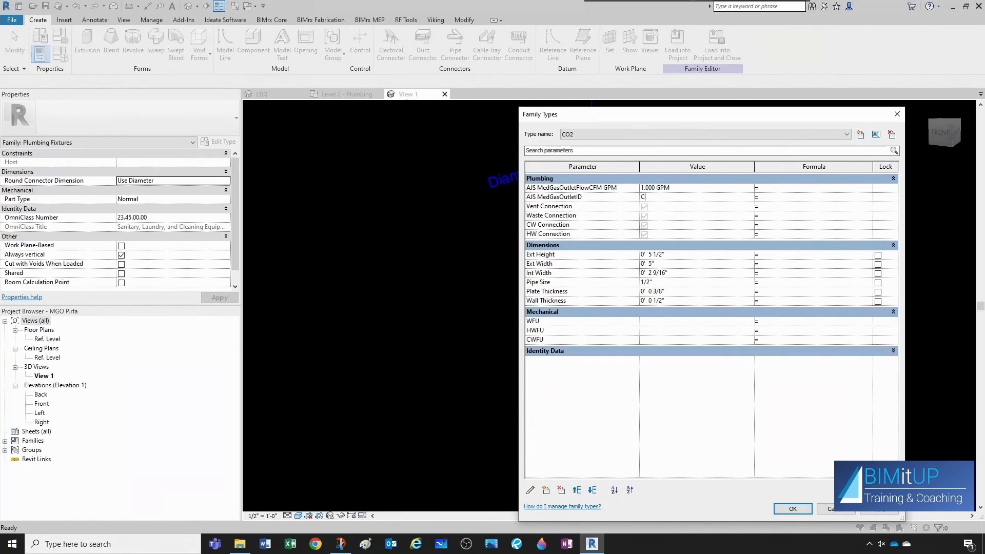
pyautogui.write('O2')
# Create a new family type named N and set its AJS MedGasOutletID to N.
pyautogui.click(861, 135)
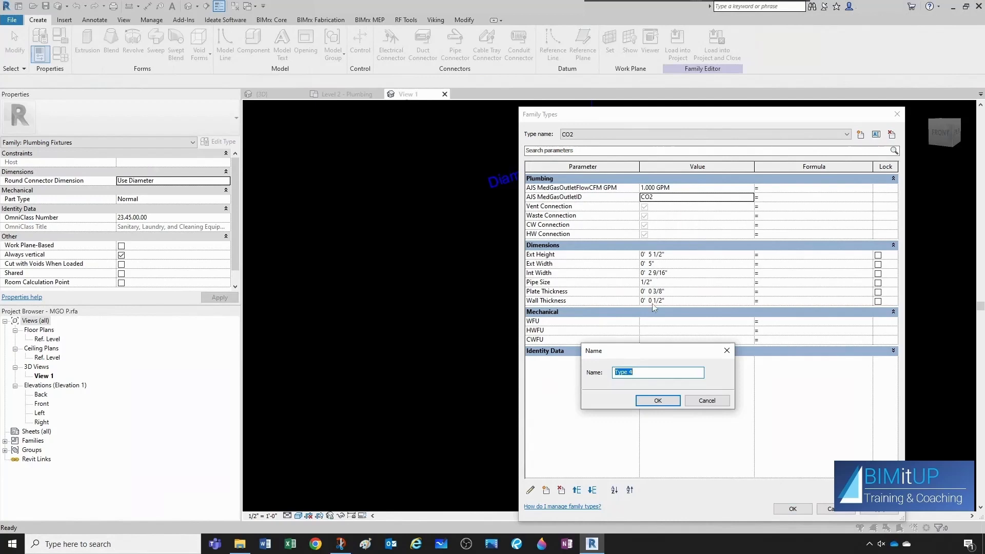
pyautogui.write('N')
pyautogui.click(657, 401)
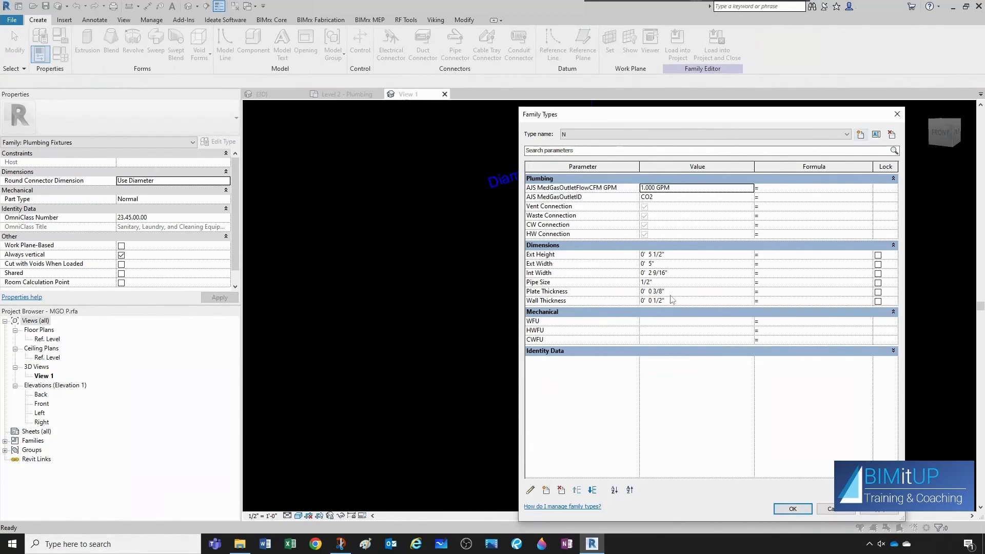
pyautogui.click(662, 200)
pyautogui.write('N')
# Create a new family type named NO with AJS MedGasOutletID NO, then close the Family Types dialog.
pyautogui.click(860, 134)
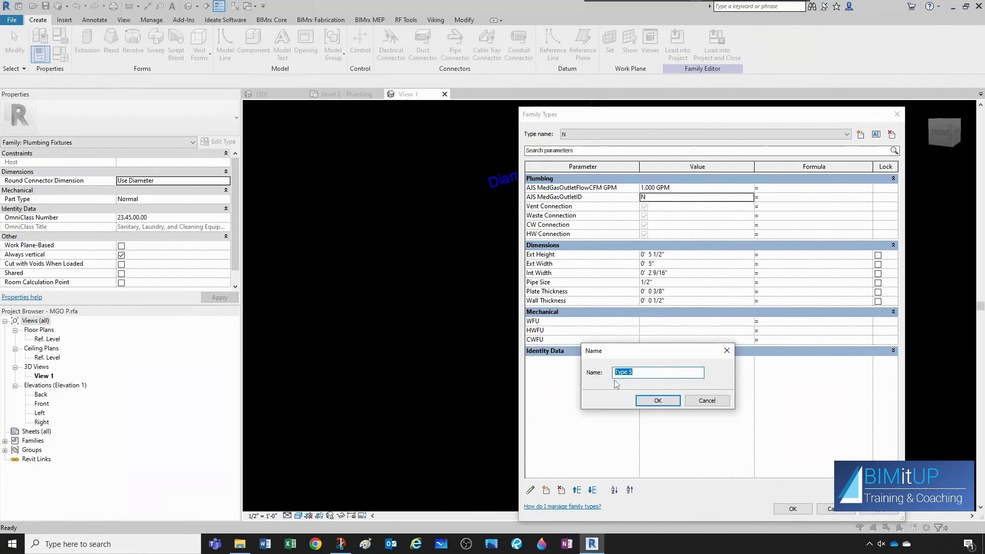
pyautogui.write('NO')
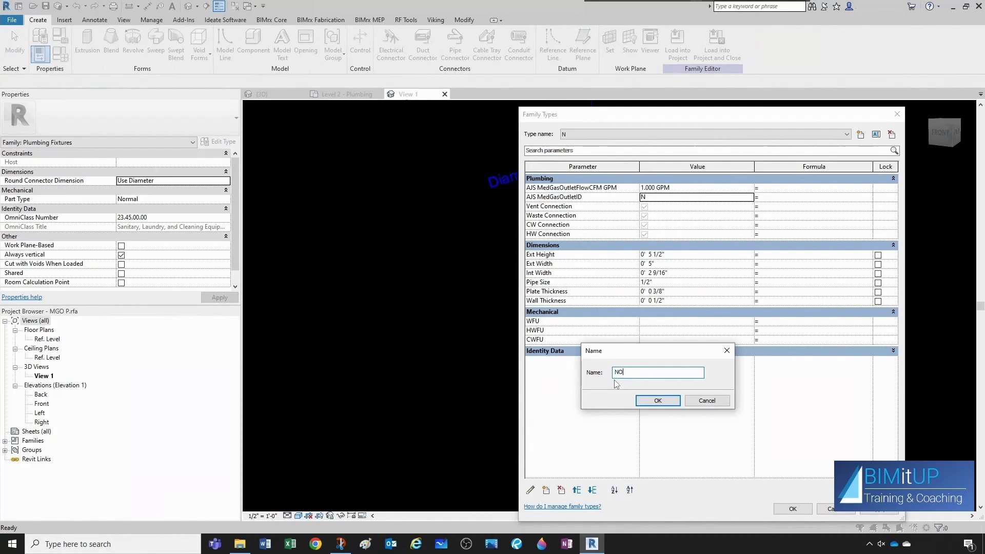
pyautogui.click(659, 404)
pyautogui.click(667, 198)
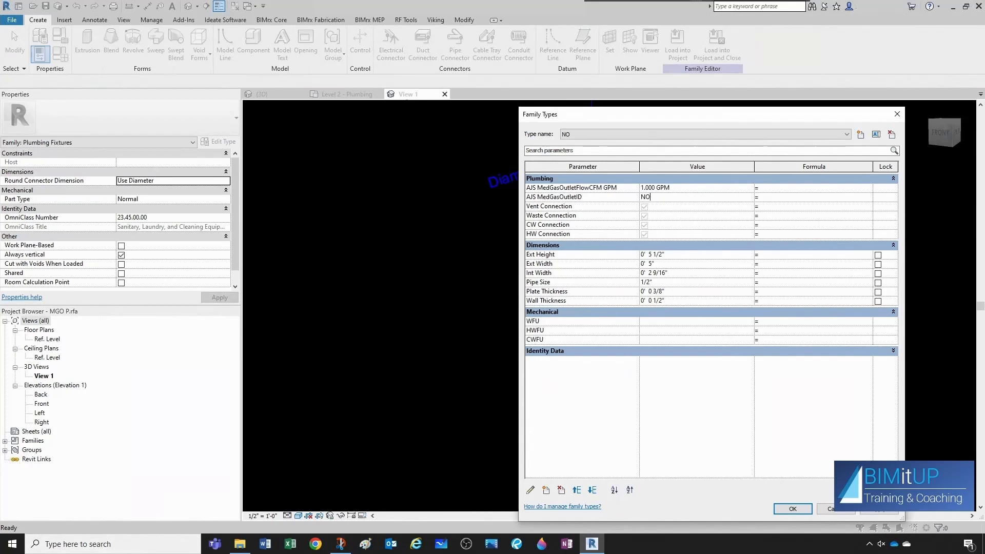
pyautogui.click(687, 135)
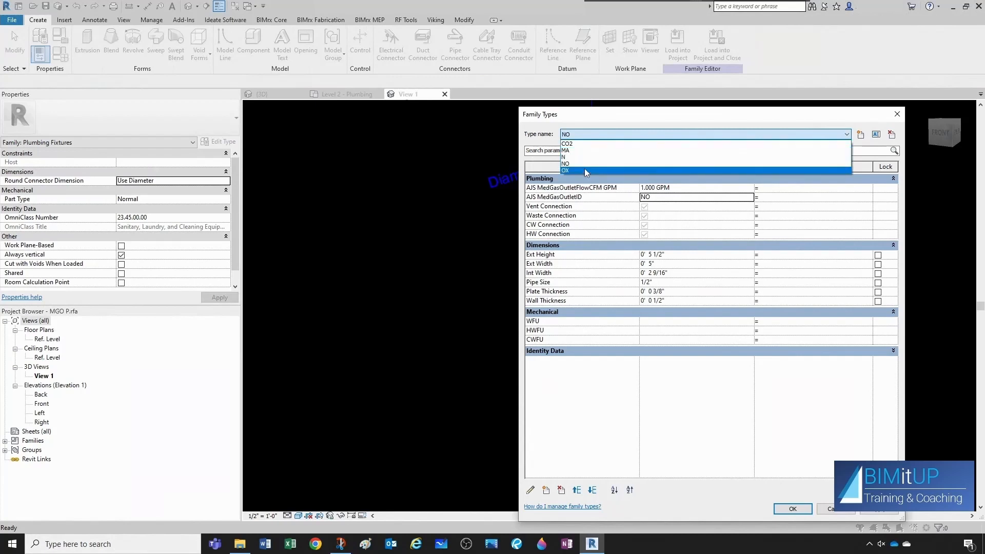
pyautogui.click(721, 400)
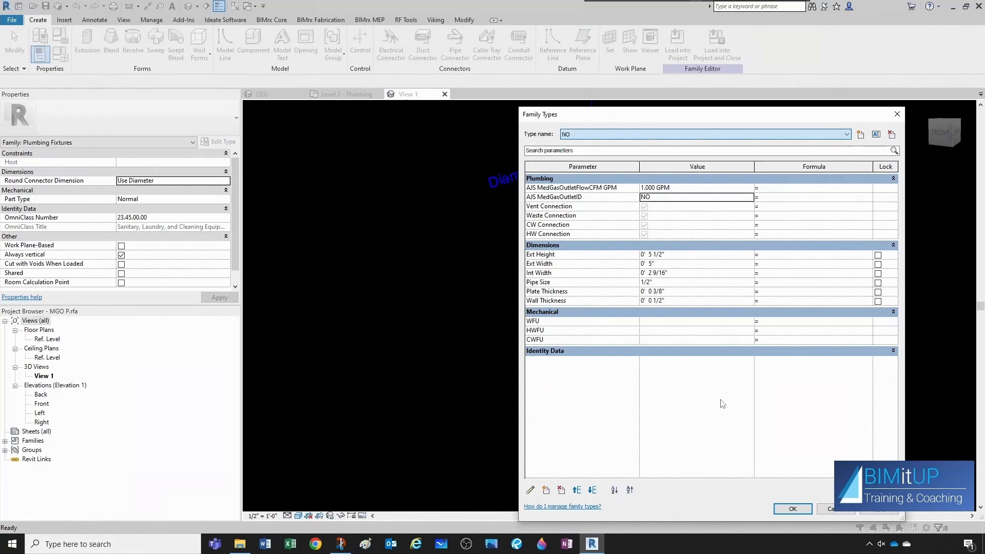
pyautogui.click(793, 509)
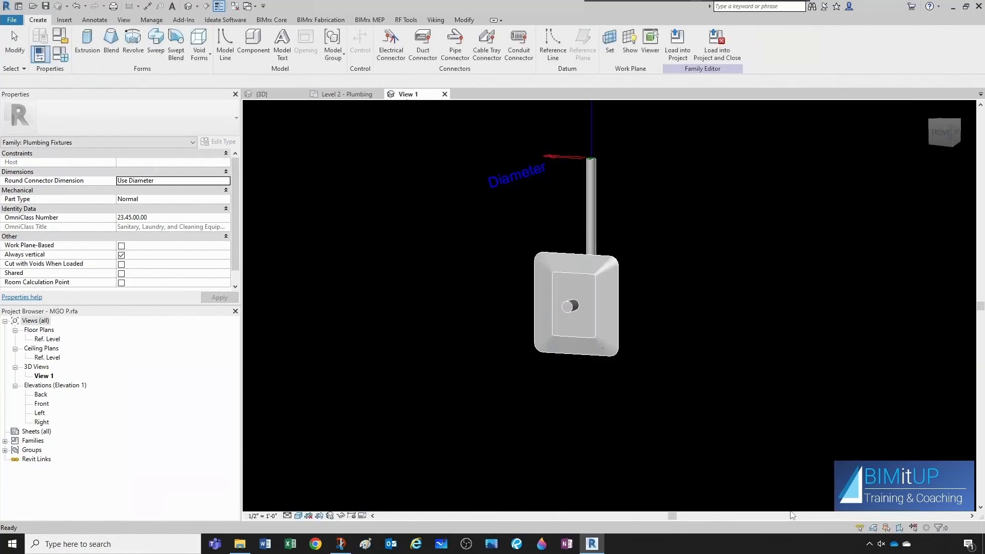
# Save the MGO P family, replacing the existing file, and load it into the project.
pyautogui.click(46, 7)
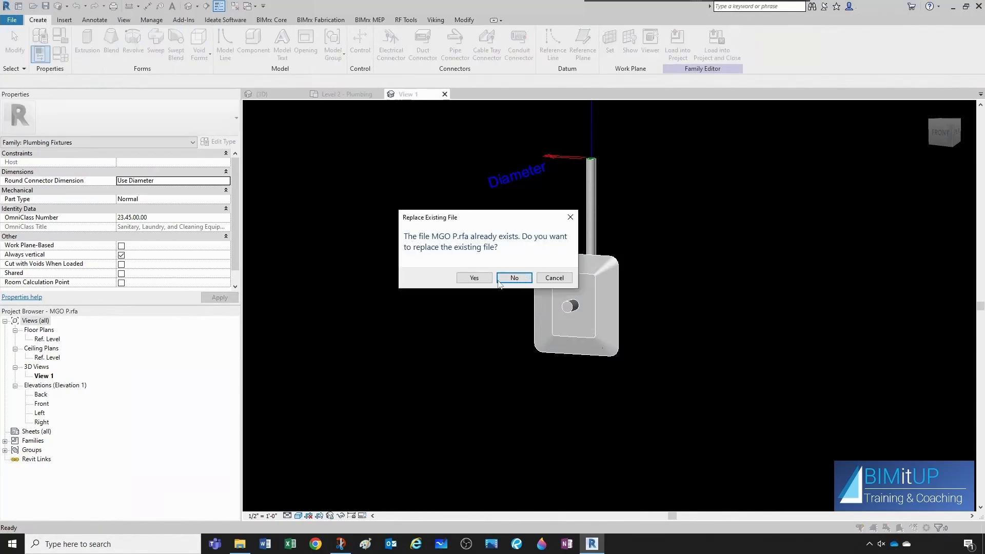
pyautogui.click(476, 280)
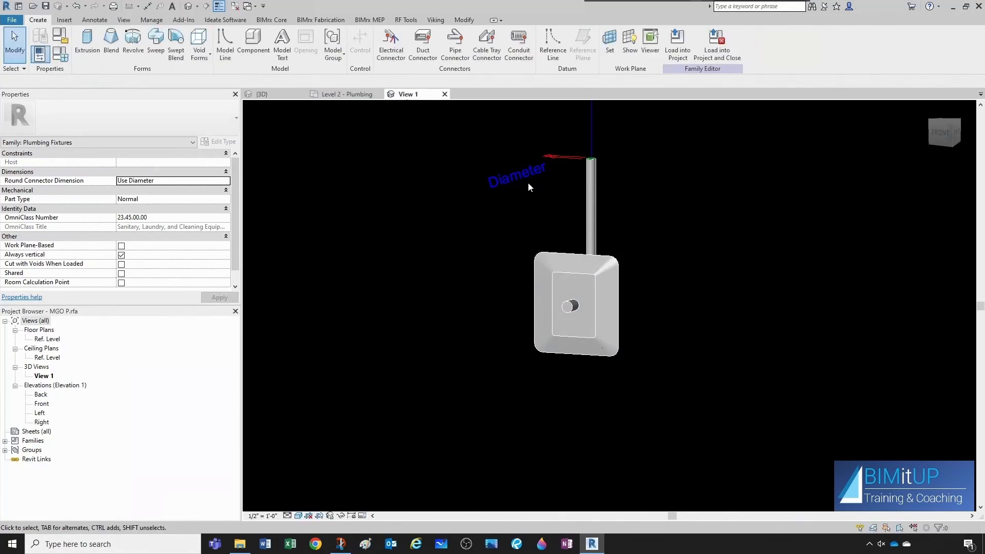
pyautogui.click(679, 54)
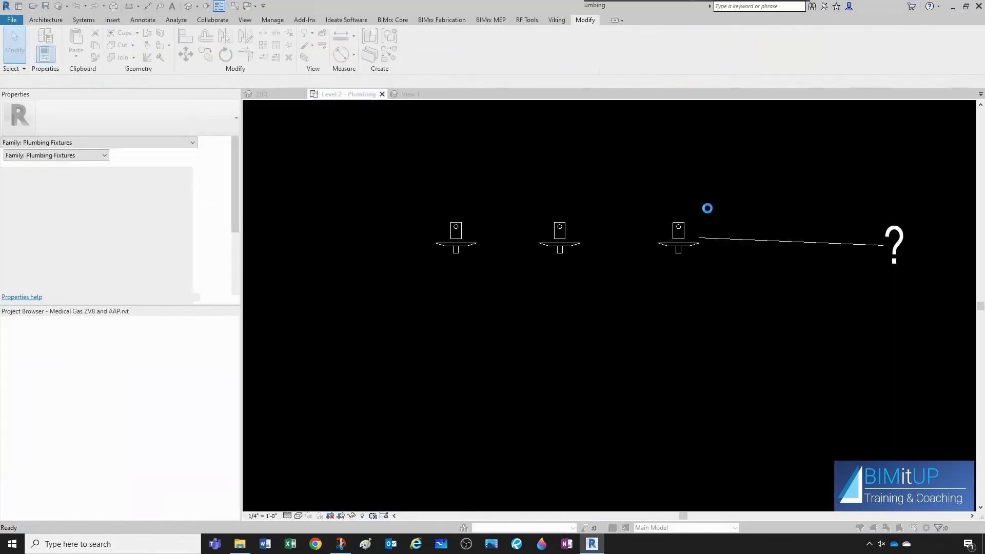
pyautogui.click(468, 273)
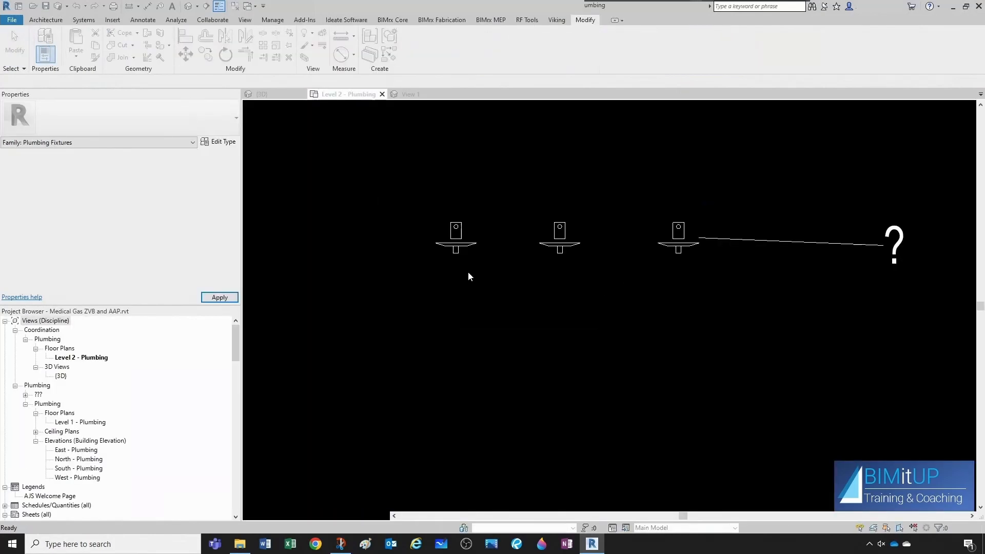
# Change the rightmost MGO P fixture's type to OX.
pyautogui.scroll(-1, 747, 295)
pyautogui.moveTo(754, 308); pyautogui.dragTo(697, 315, button='middle')
pyautogui.click(641, 270)
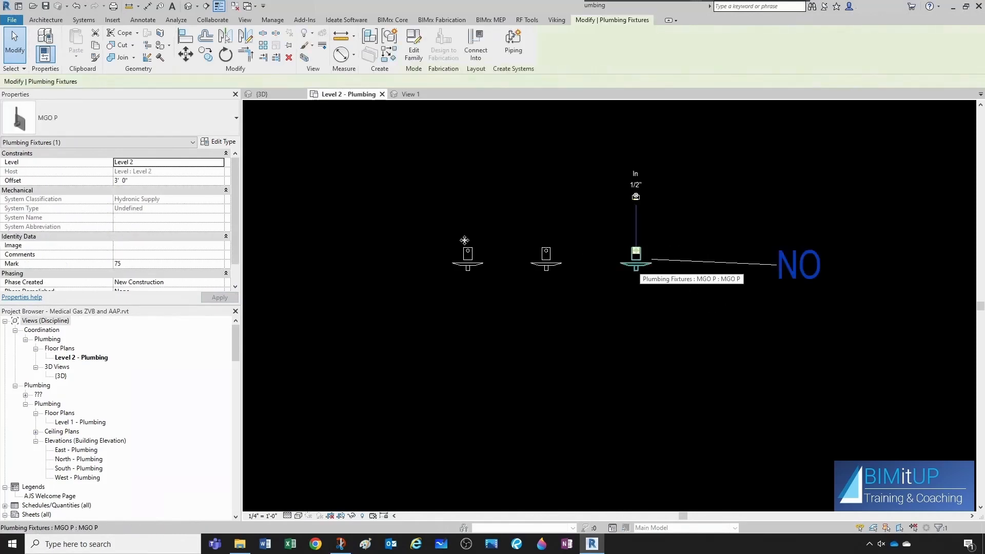
pyautogui.click(73, 130)
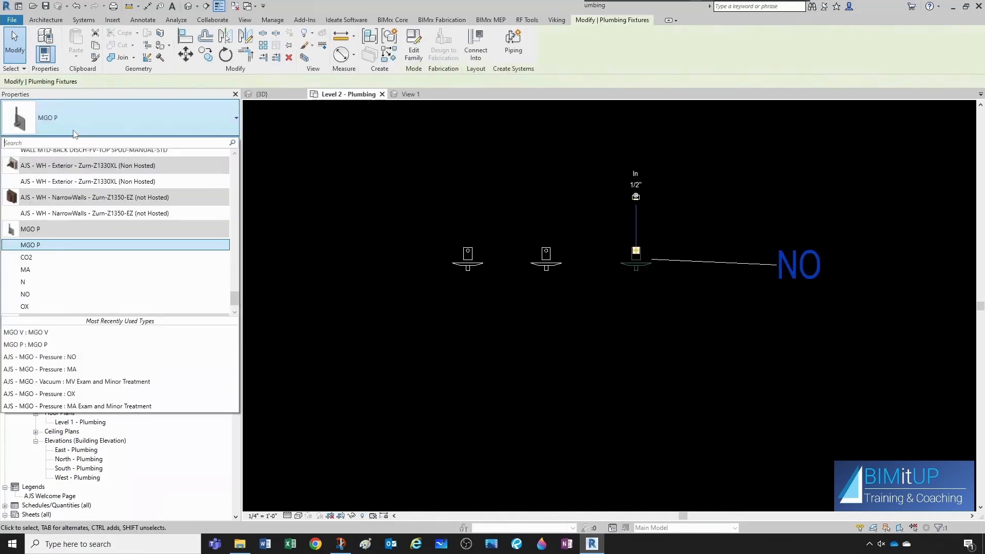
pyautogui.scroll(-1, 42, 286)
pyautogui.click(41, 283)
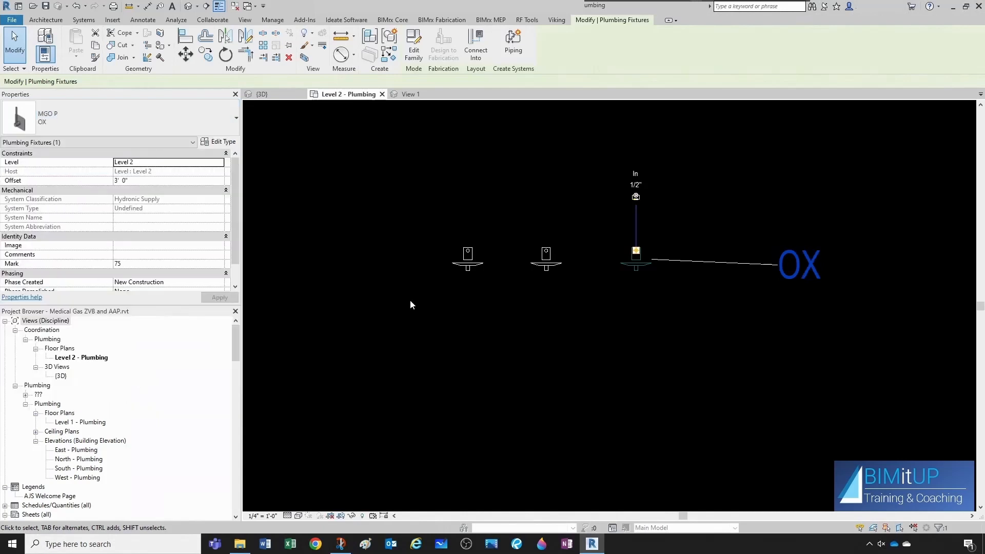
pyautogui.click(656, 340)
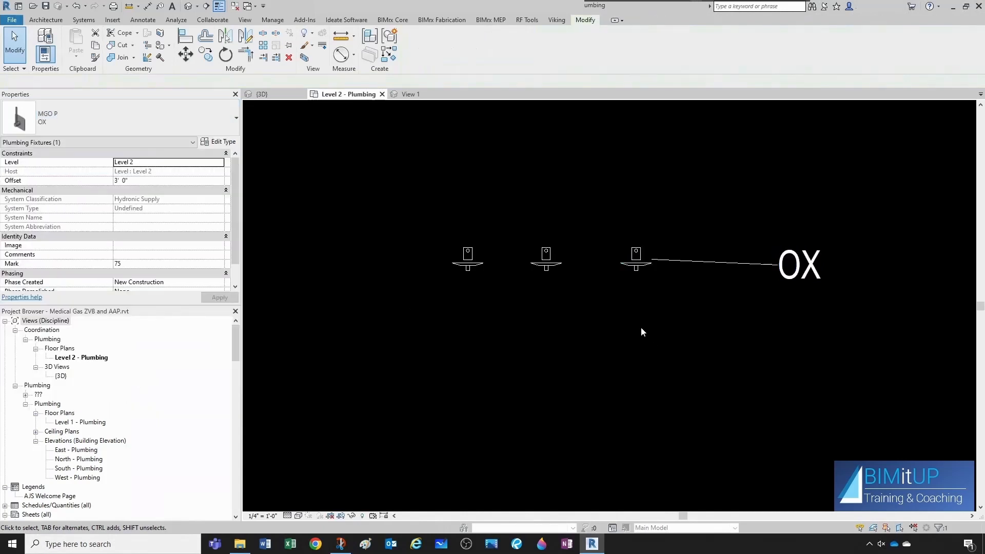
# Change the middle MGO P fixture's type to MA.
pyautogui.click(554, 270)
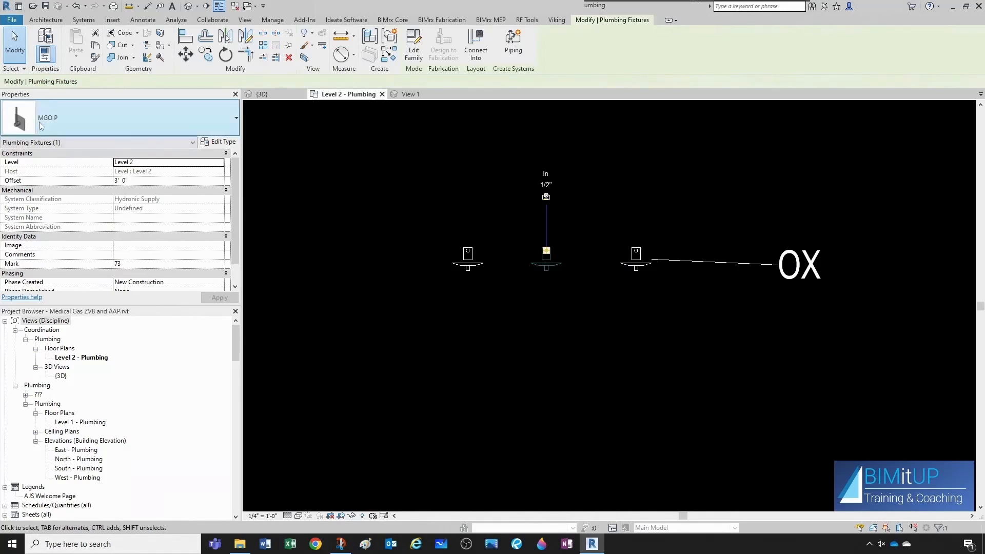
pyautogui.click(39, 122)
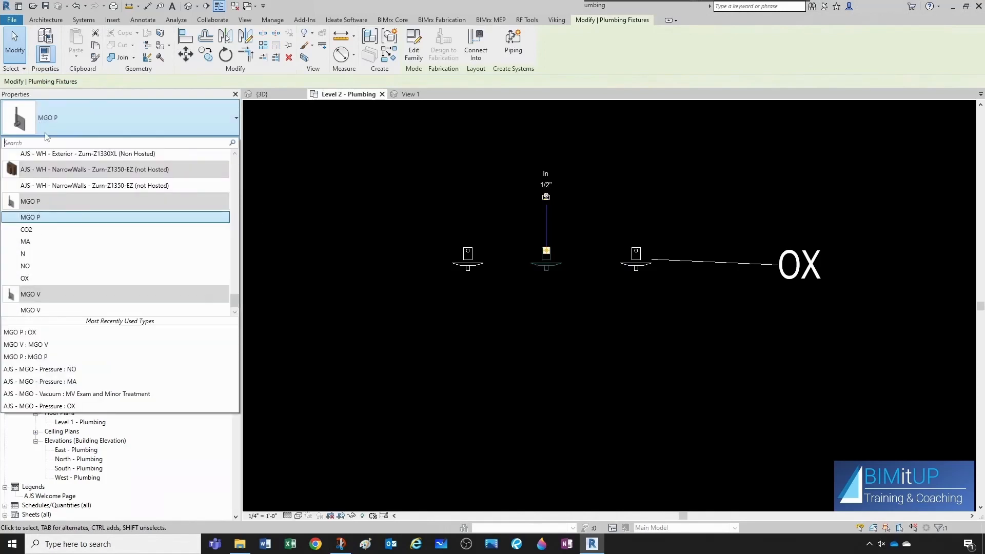
pyautogui.click(58, 242)
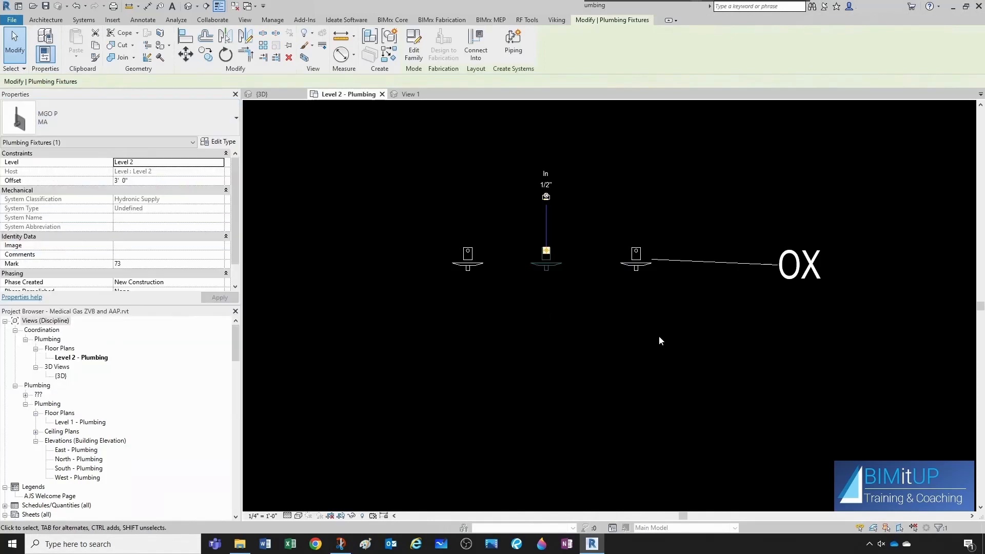
pyautogui.click(660, 340)
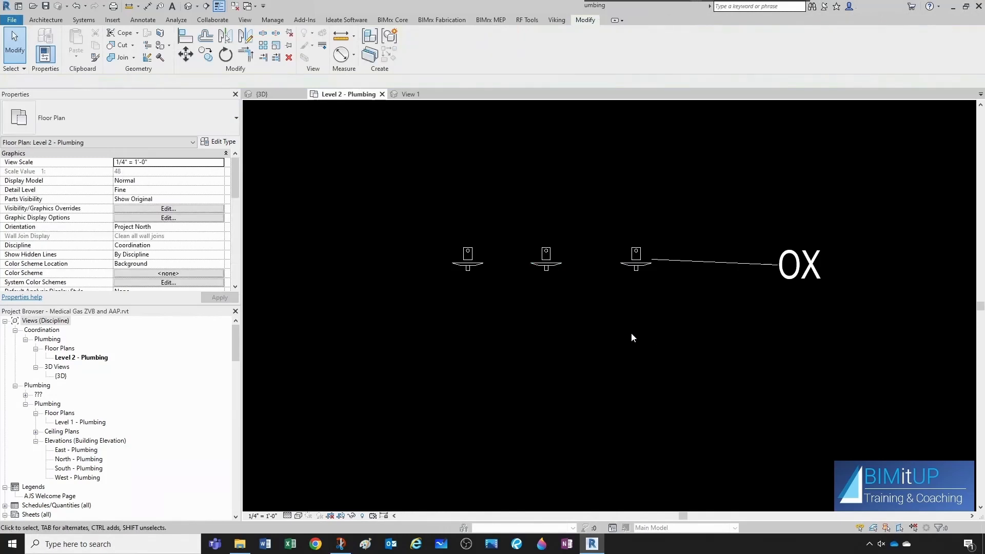
# Tag the middle fixture with a plumbing fixture tag.
pyautogui.press('t')
pyautogui.press('g')
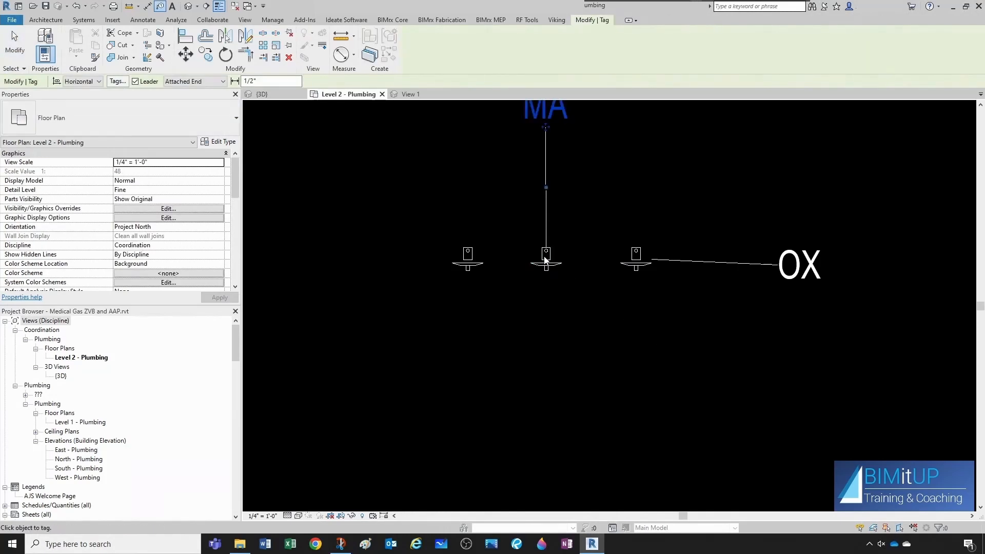
pyautogui.click(548, 261)
pyautogui.press('Escape')
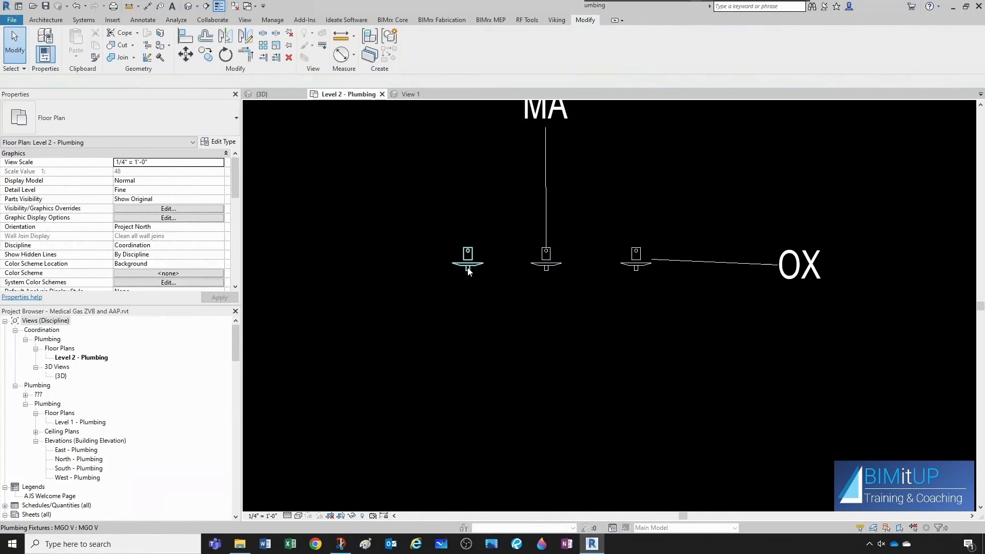
# Open the leftmost MGO V fixture's family for editing.
pyautogui.click(465, 266)
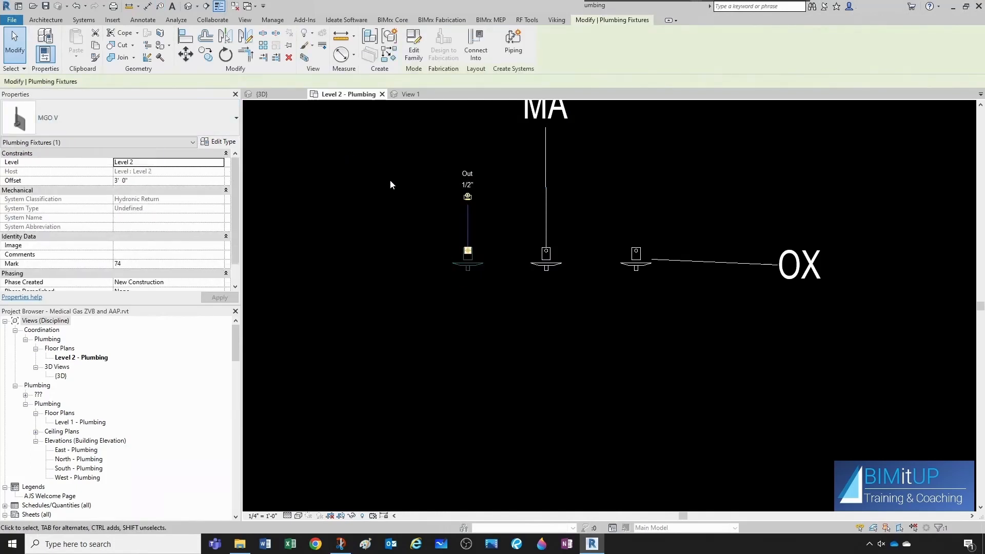
pyautogui.rightClick(471, 268)
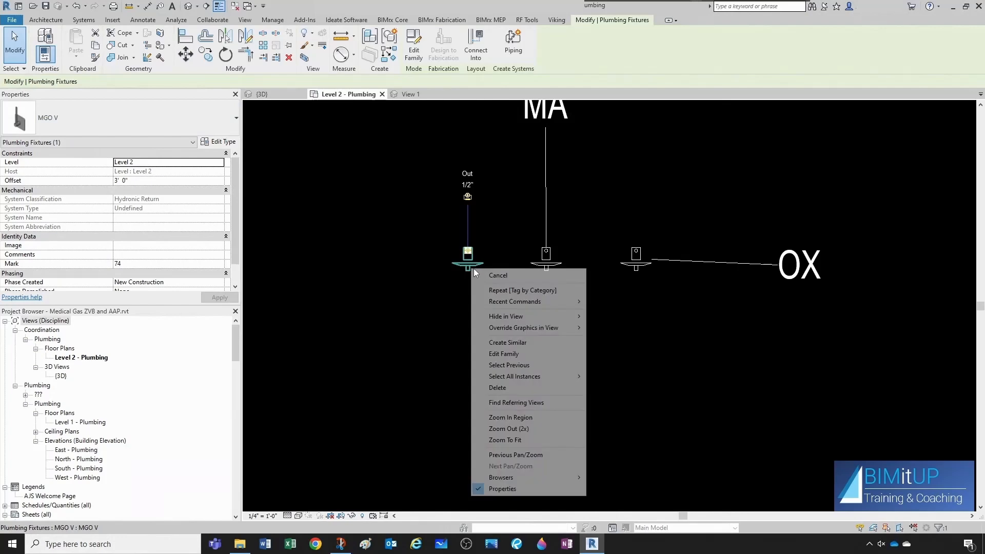
pyautogui.click(510, 354)
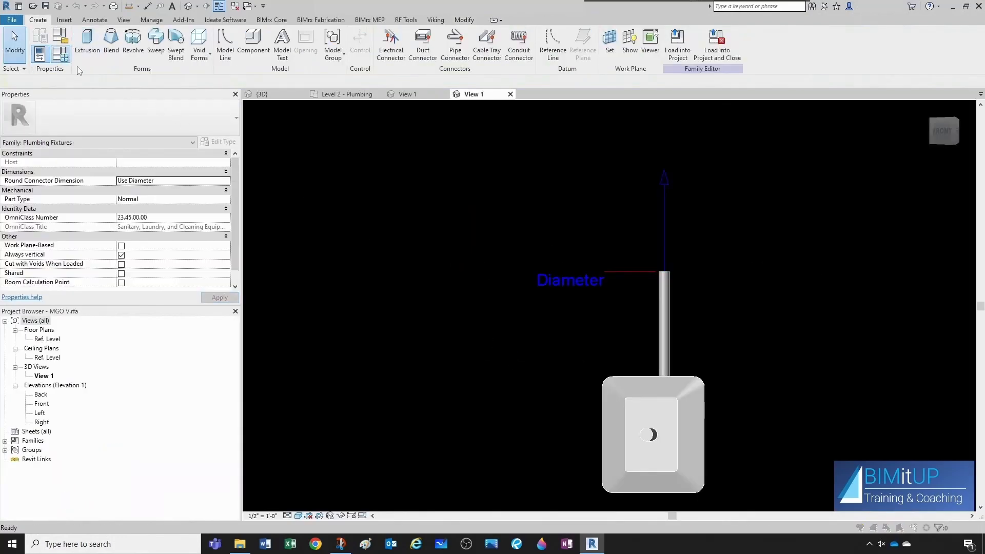
# Add the shared type parameter AJS MedGasOutletID from the Plumbing parameter group, grouping it under Plumbing.
pyautogui.click(67, 59)
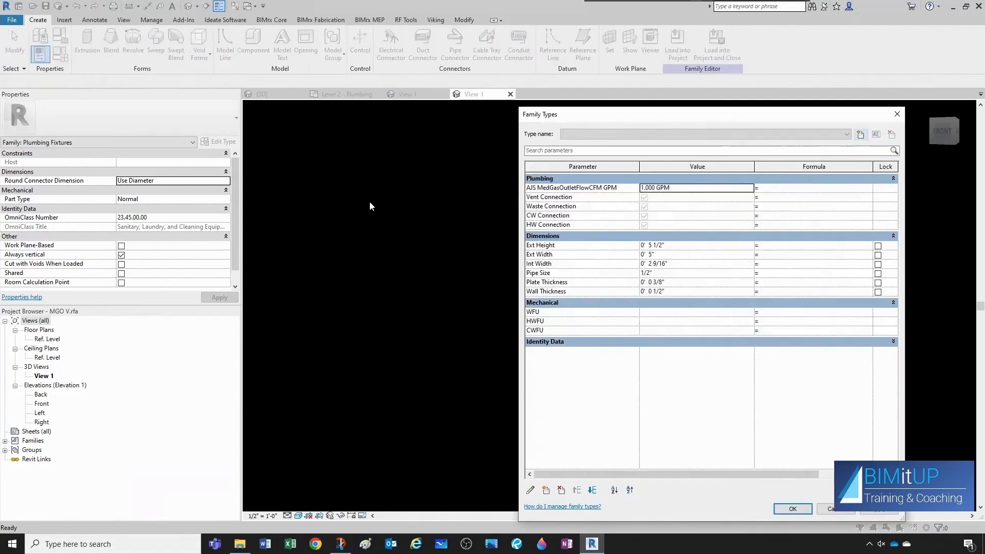
pyautogui.click(546, 492)
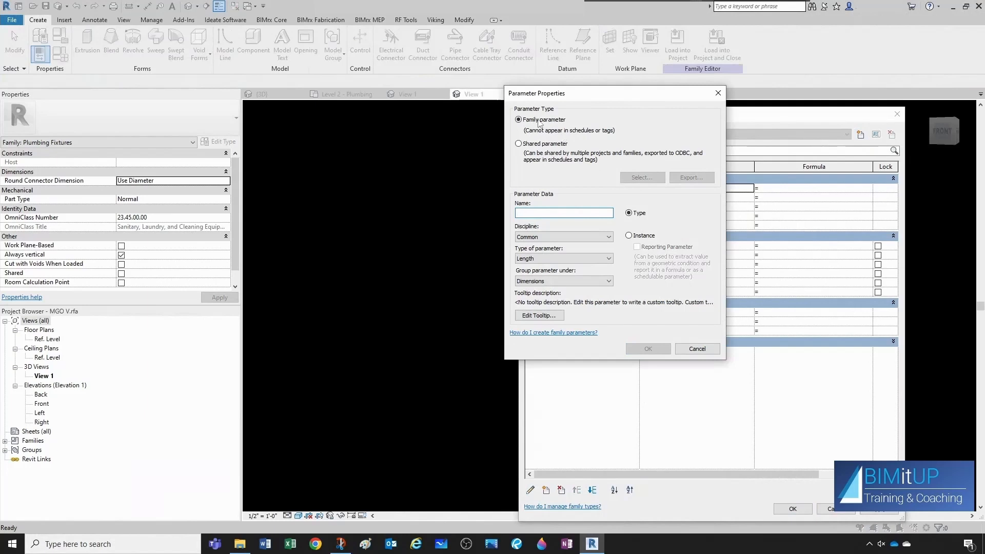
pyautogui.click(518, 145)
pyautogui.click(634, 179)
pyautogui.click(391, 163)
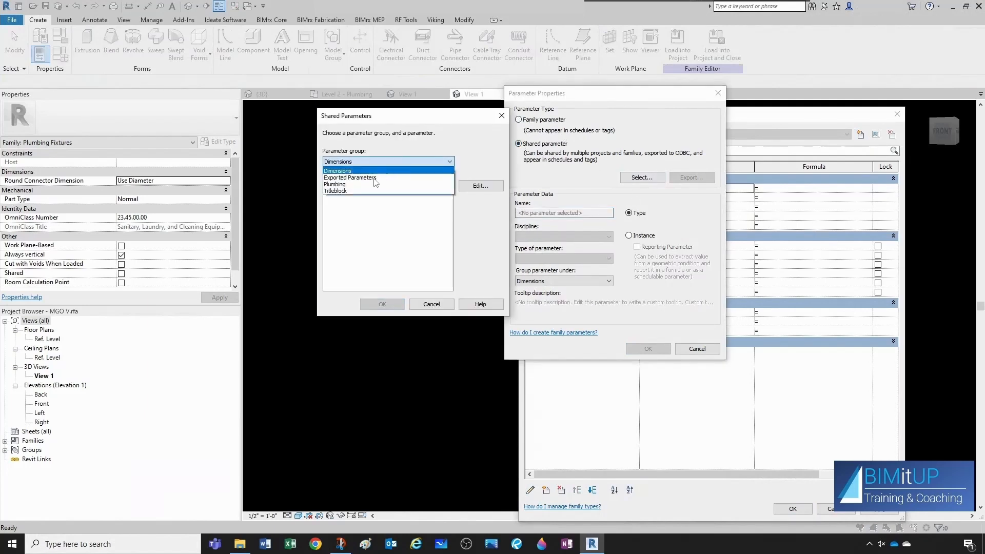
pyautogui.click(374, 184)
pyautogui.scroll(-5, 374, 259)
pyautogui.scroll(-4, 374, 261)
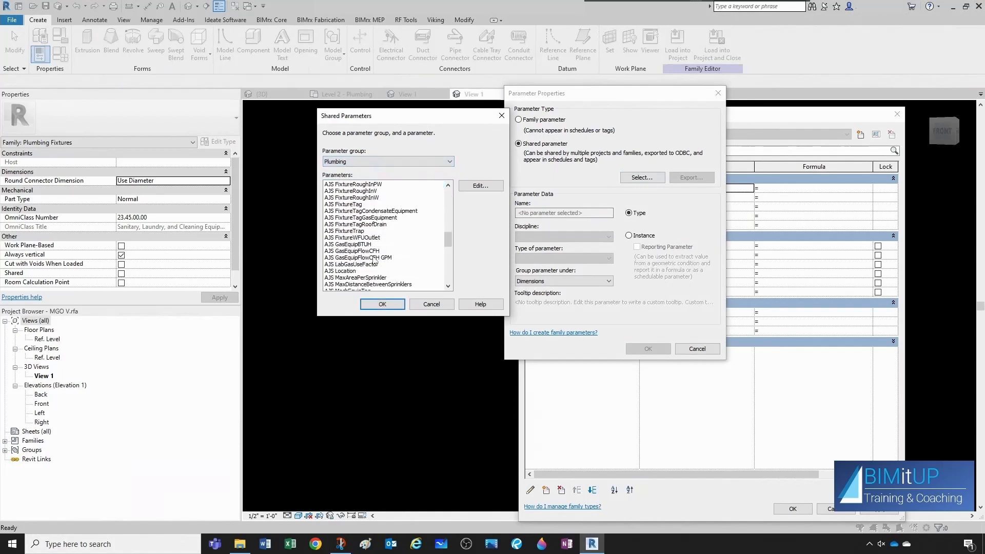
pyautogui.scroll(-3, 374, 261)
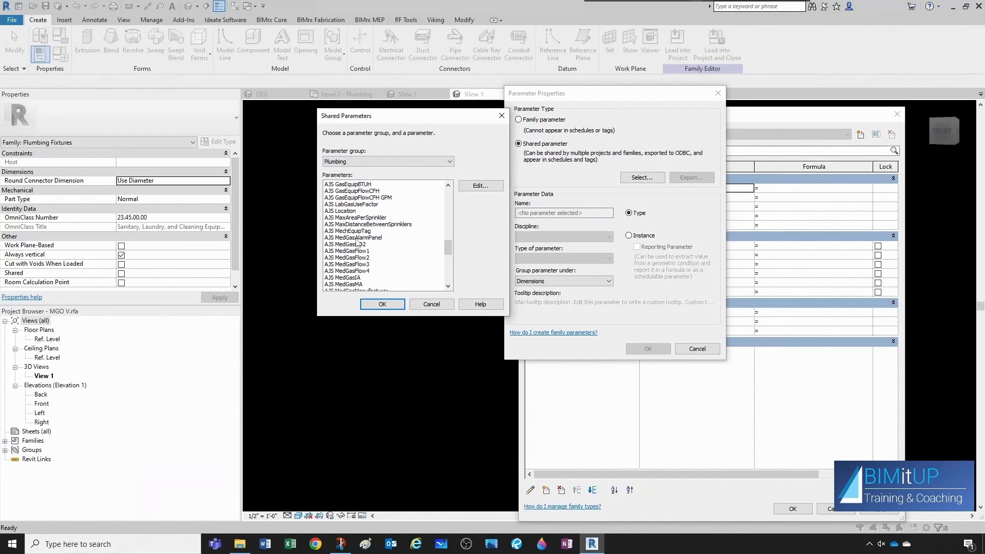
pyautogui.scroll(-1, 358, 247)
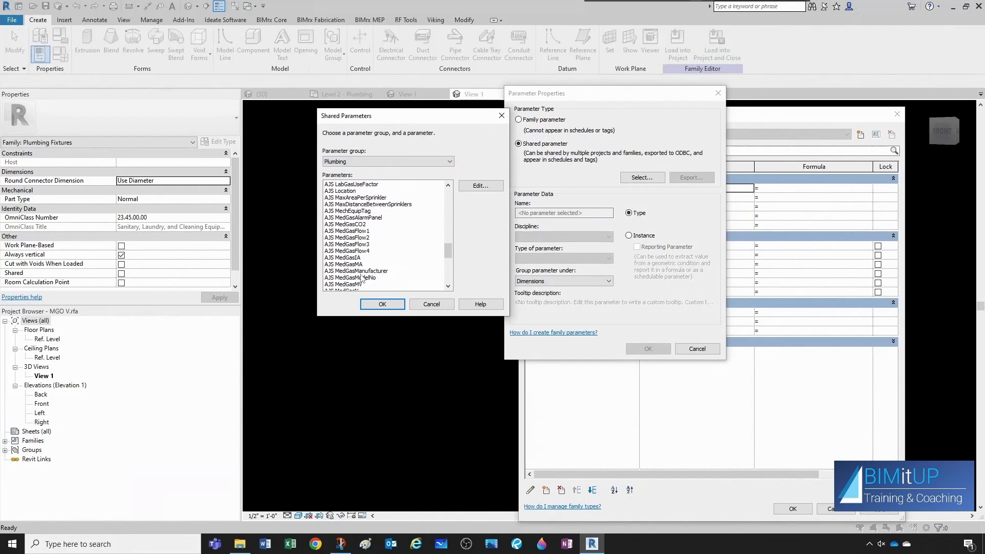
pyautogui.scroll(-1, 363, 279)
pyautogui.scroll(-2, 364, 276)
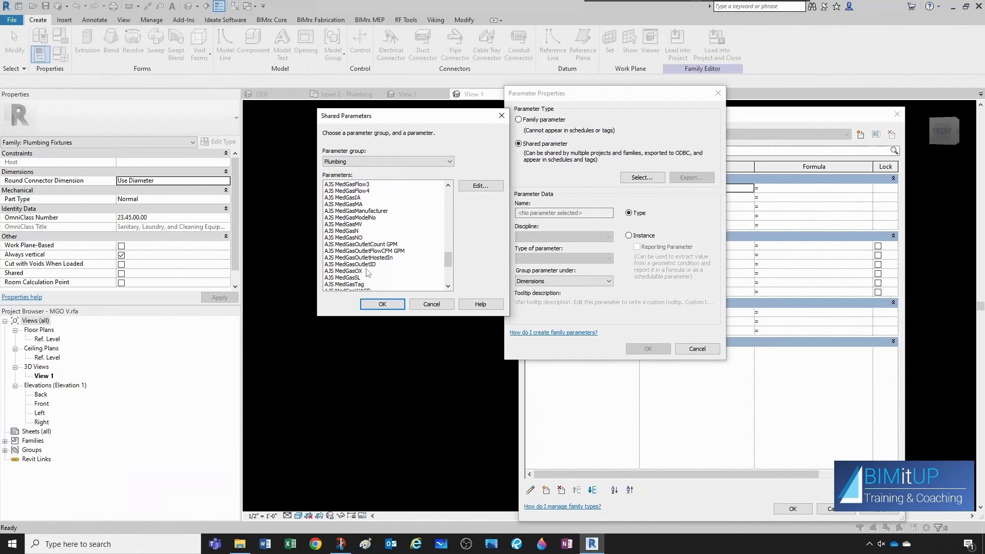
pyautogui.click(354, 264)
pyautogui.click(382, 305)
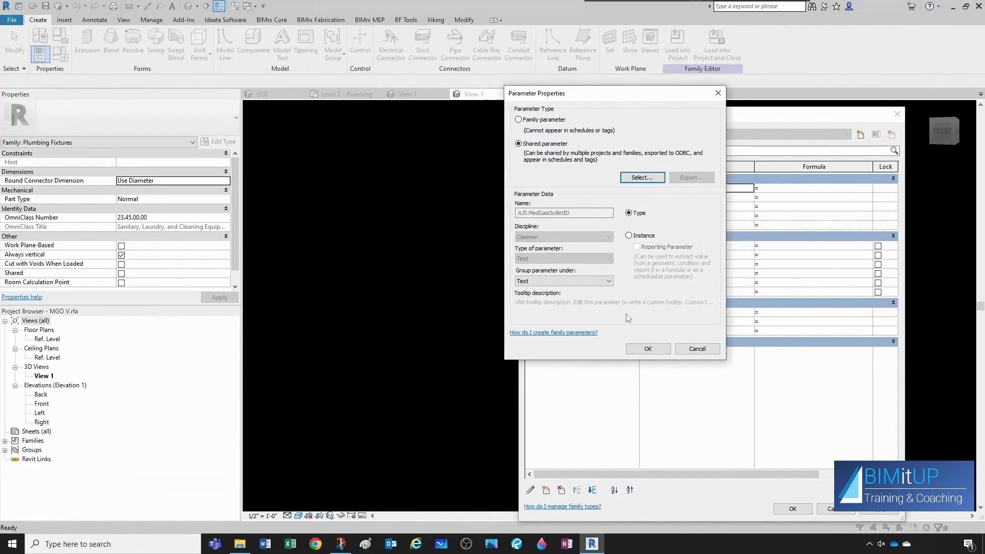
pyautogui.click(553, 281)
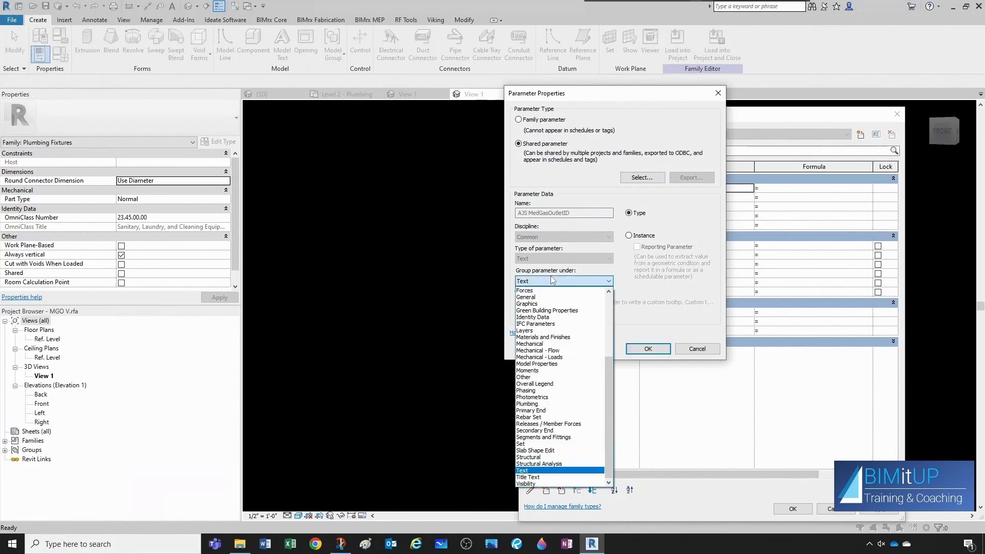
pyautogui.click(536, 405)
pyautogui.click(650, 351)
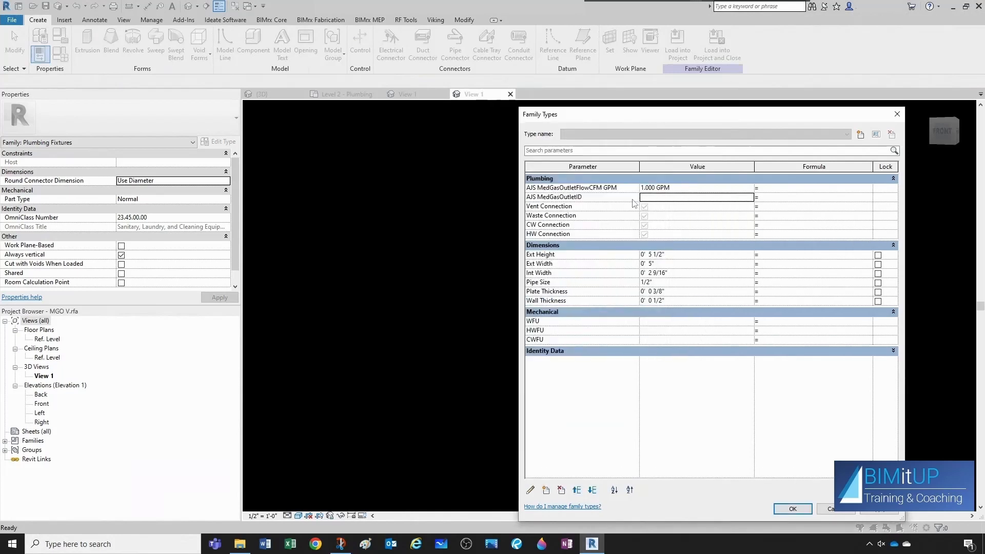
# Create a new family type named MV.
pyautogui.click(860, 135)
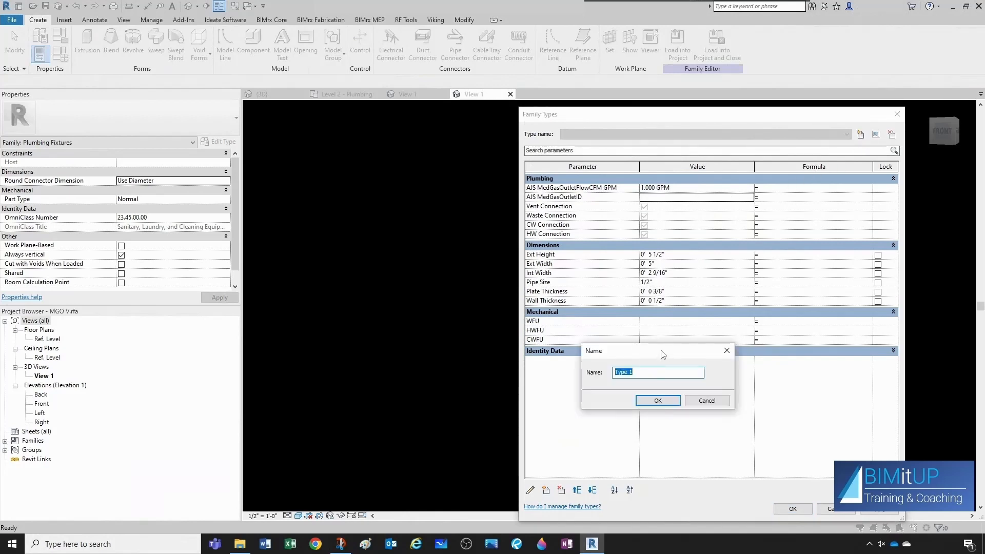
pyautogui.write('V')
pyautogui.press('BackSpace')
pyautogui.write('MV')
pyautogui.click(652, 402)
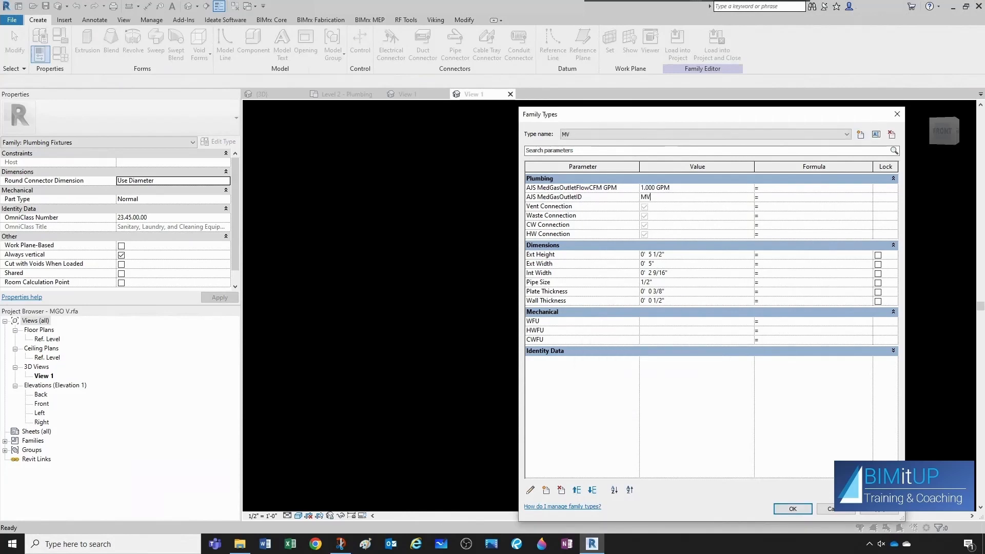
# Start creating another new family type.
pyautogui.click(862, 135)
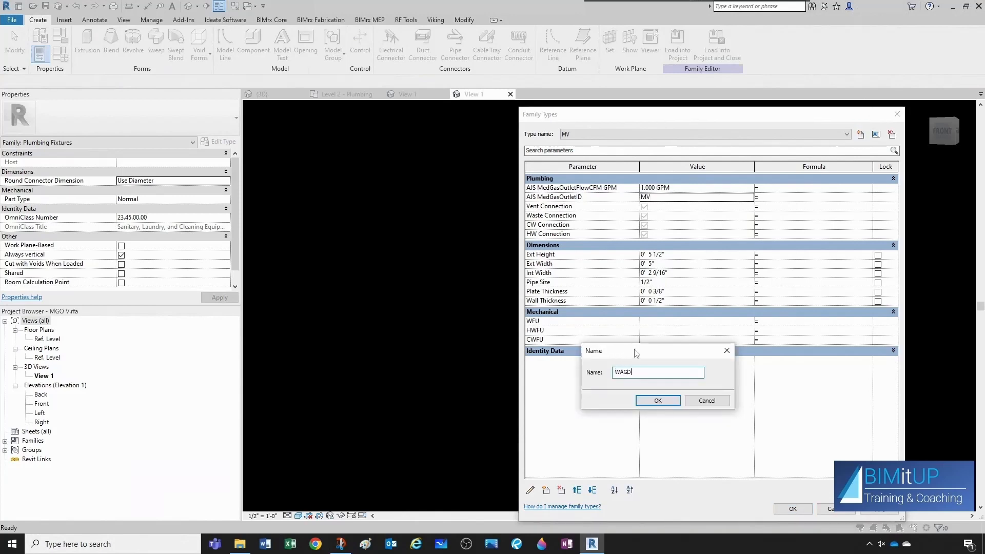
# Name the new family type WAGD and set its AJS MedGasOutletID value to WAGD.
pyautogui.click(659, 402)
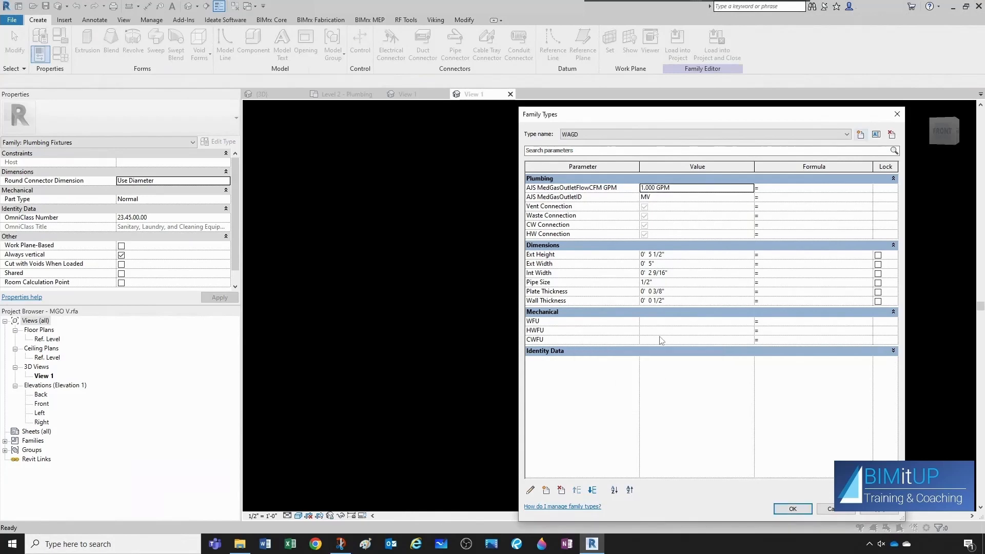
pyautogui.click(656, 200)
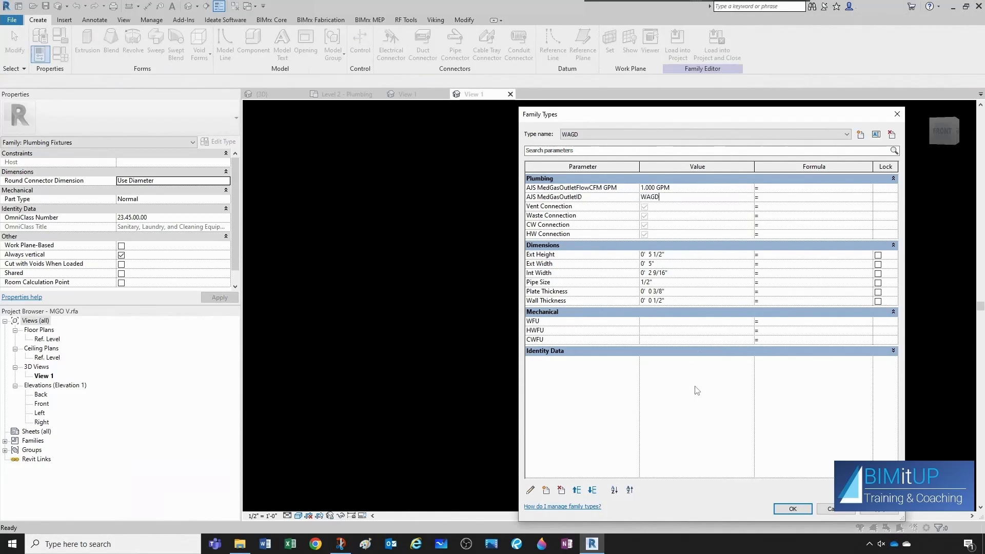
pyautogui.click(788, 511)
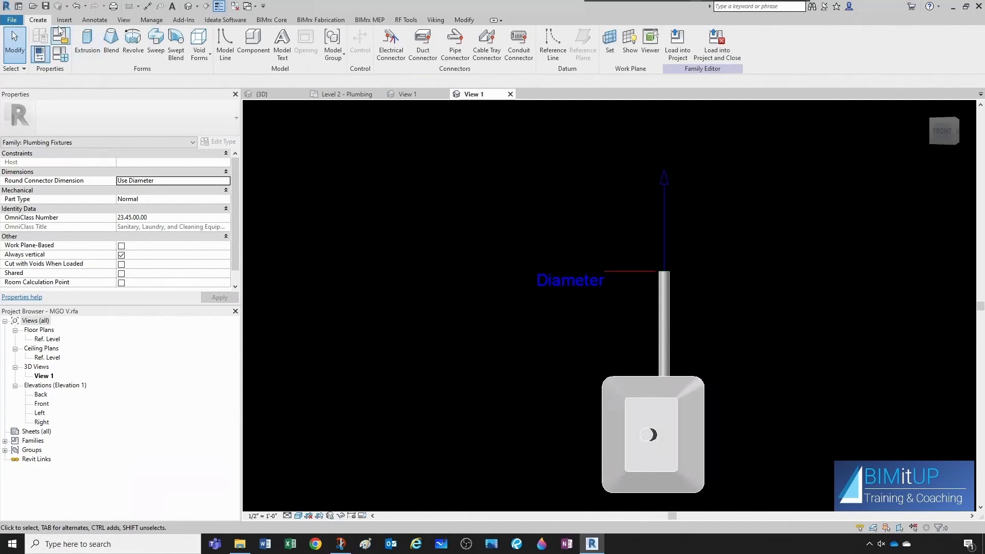
# Save the family over the existing MGO V.rfa file and load it into the Medical Gas ZVB and AAP project.
pyautogui.click(45, 7)
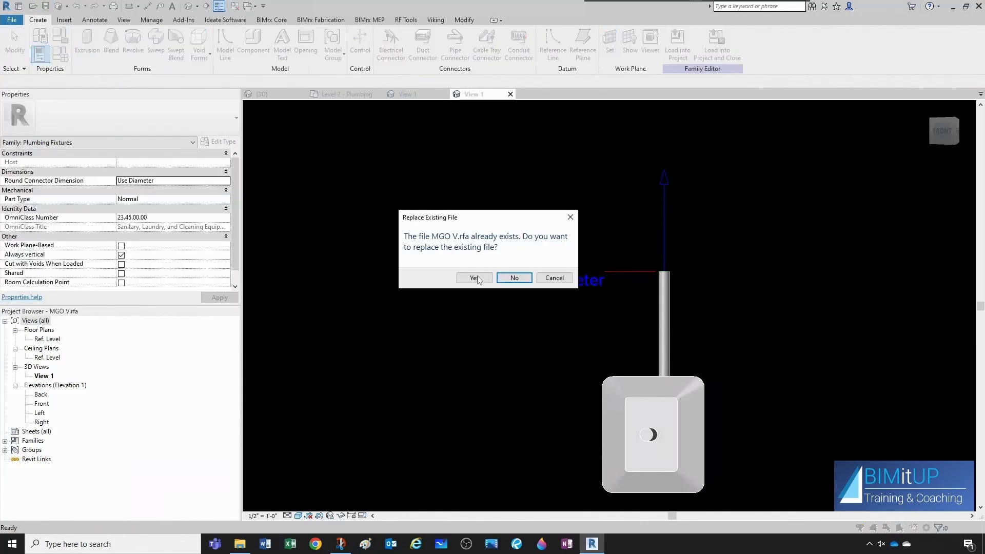
pyautogui.click(474, 277)
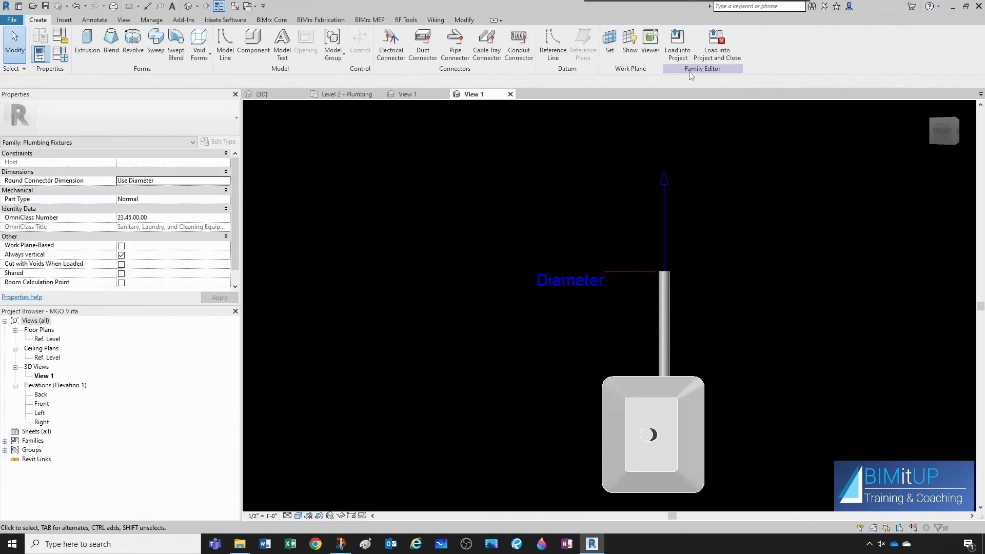
pyautogui.click(677, 41)
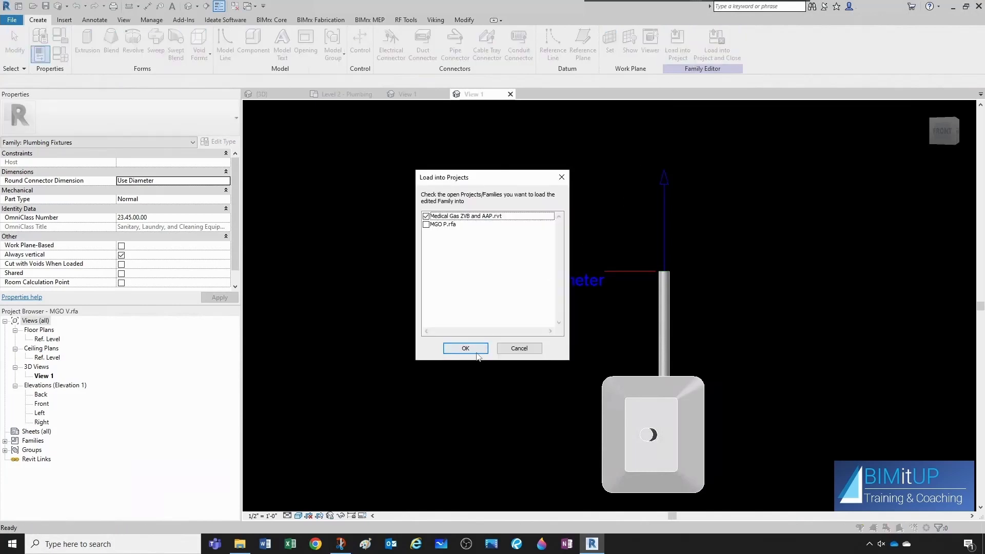
pyautogui.click(476, 352)
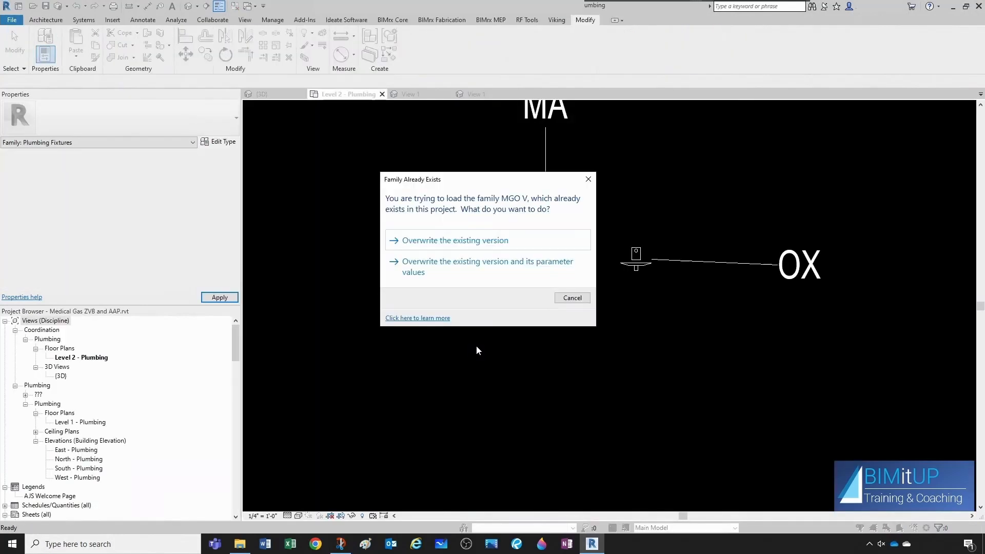
pyautogui.click(466, 276)
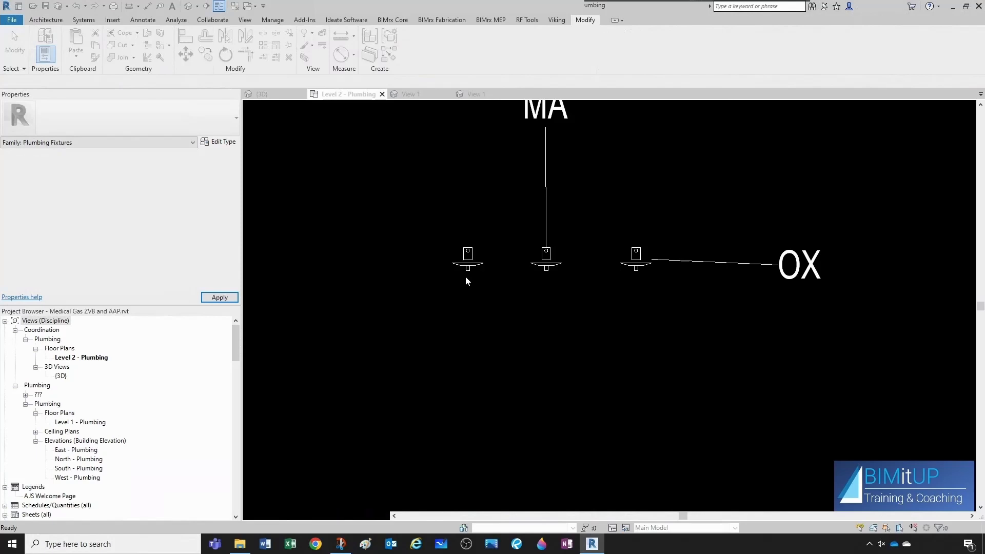
# Tag the leftmost medical gas outlet by category in the Level 2 - Plumbing plan.
pyautogui.press('t')
pyautogui.press('g')
pyautogui.click(466, 266)
pyautogui.press('Escape')
# Change the leftmost outlet's type to MGO V : MV.
pyautogui.click(476, 270)
pyautogui.click(139, 121)
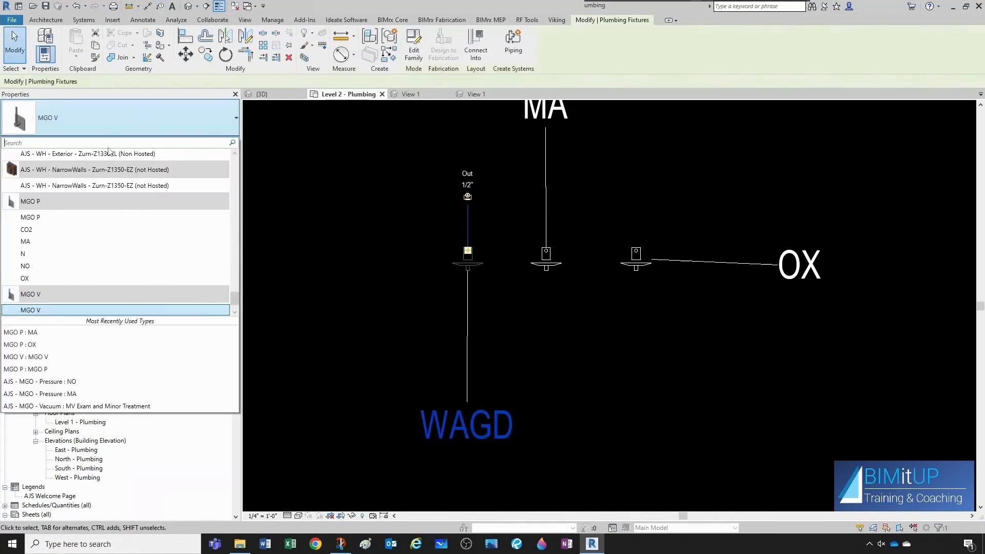
pyautogui.scroll(-1, 49, 272)
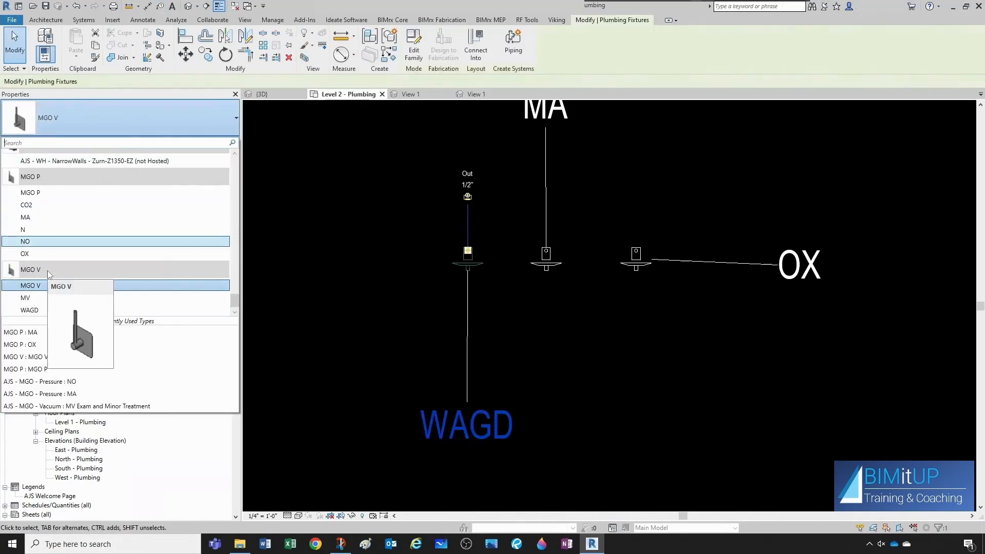
pyautogui.click(25, 298)
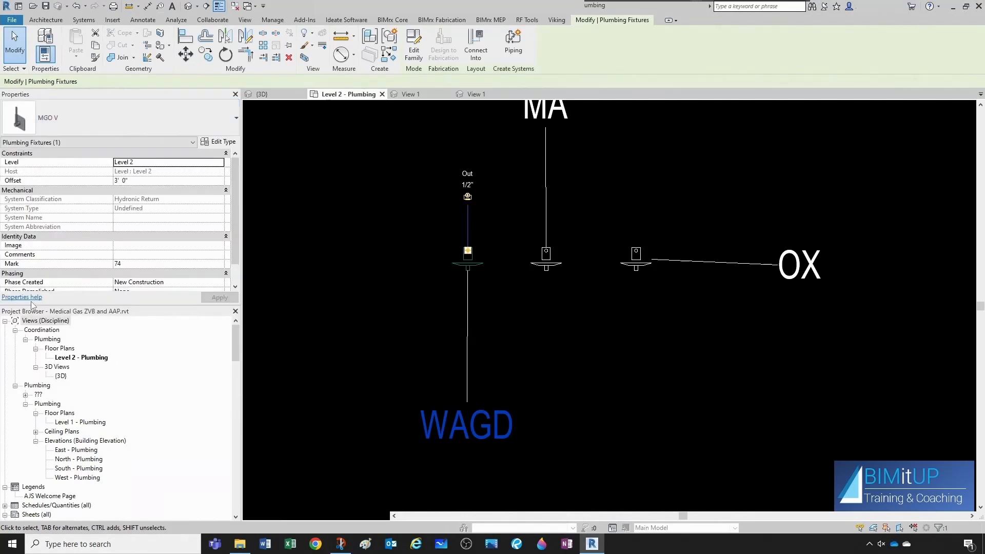
pyautogui.click(339, 307)
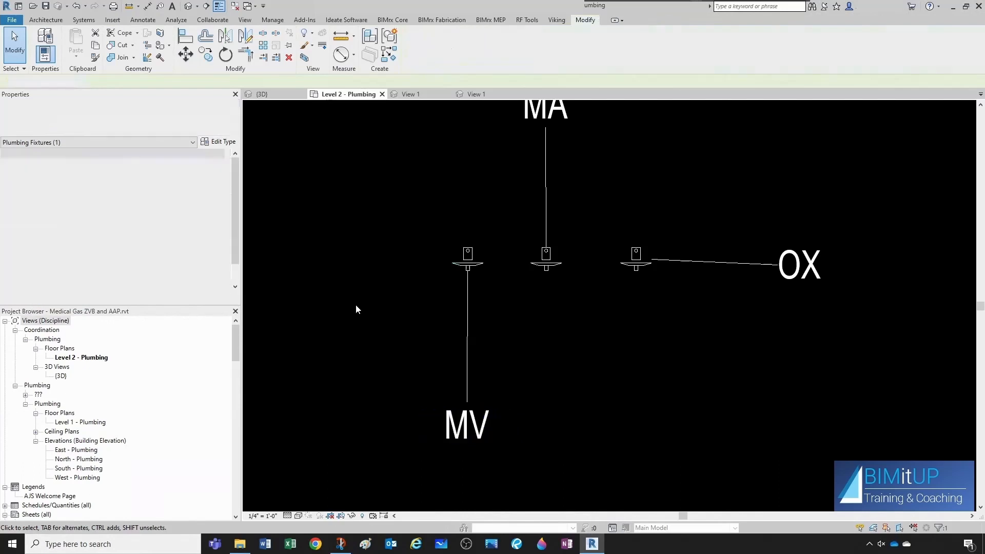
# Draw a pipe from the OX outlet's connector rising to an 8' middle offset.
pyautogui.click(639, 266)
pyautogui.press('Escape')
pyautogui.scroll(-3, 640, 266)
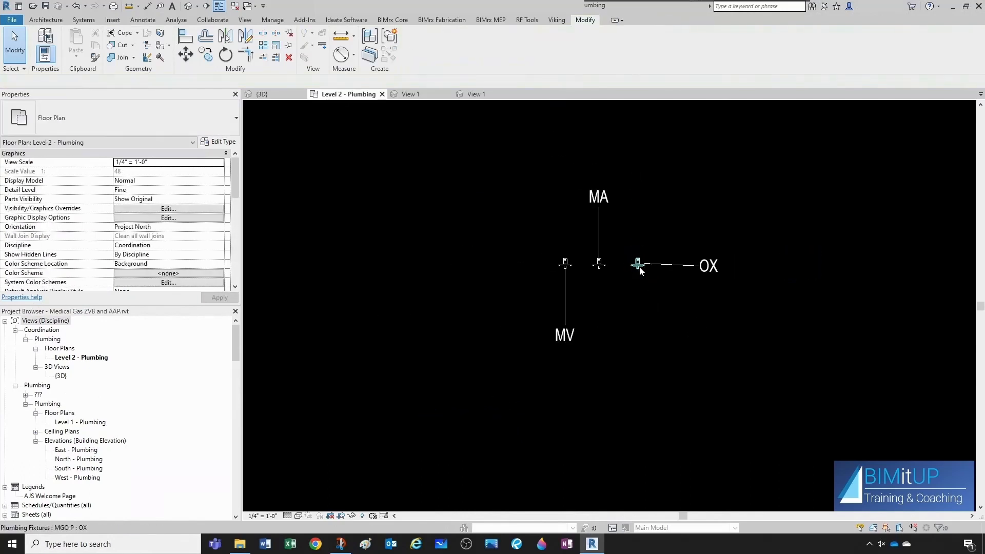
pyautogui.scroll(-4, 640, 268)
pyautogui.scroll(6, 640, 268)
pyautogui.click(639, 265)
pyautogui.click(636, 157)
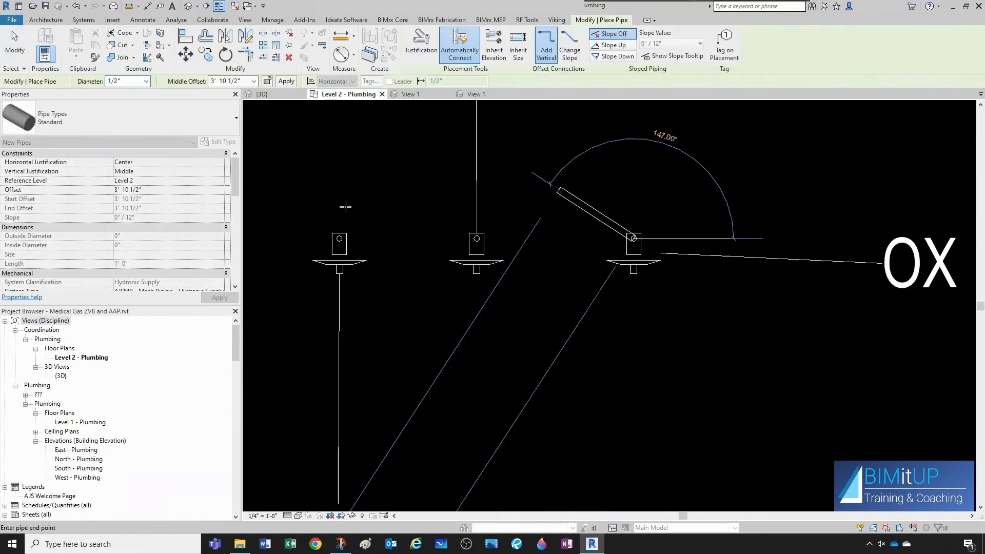
pyautogui.click(226, 81)
pyautogui.write('8')
pyautogui.press('Return')
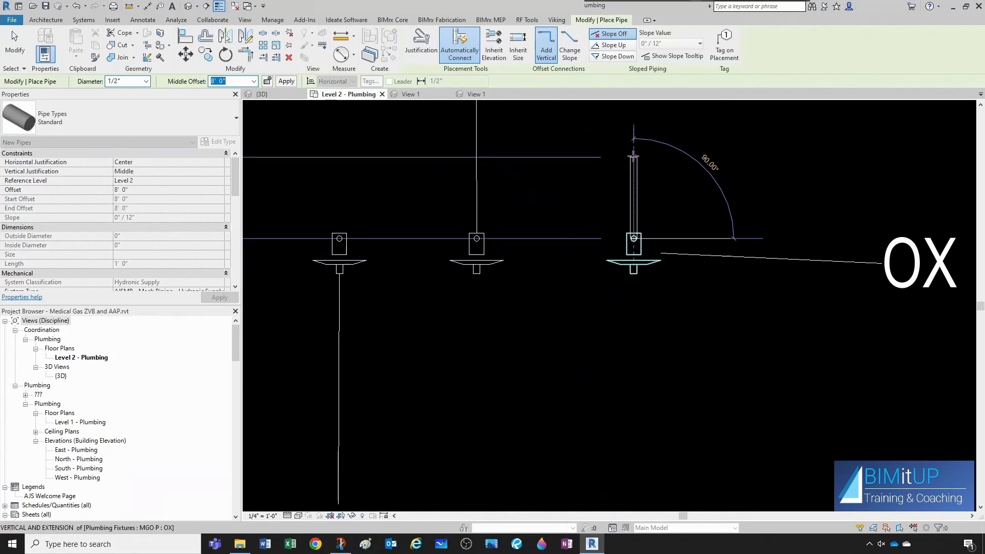
pyautogui.click(632, 159)
pyautogui.press('Escape')
pyautogui.press('Escape')
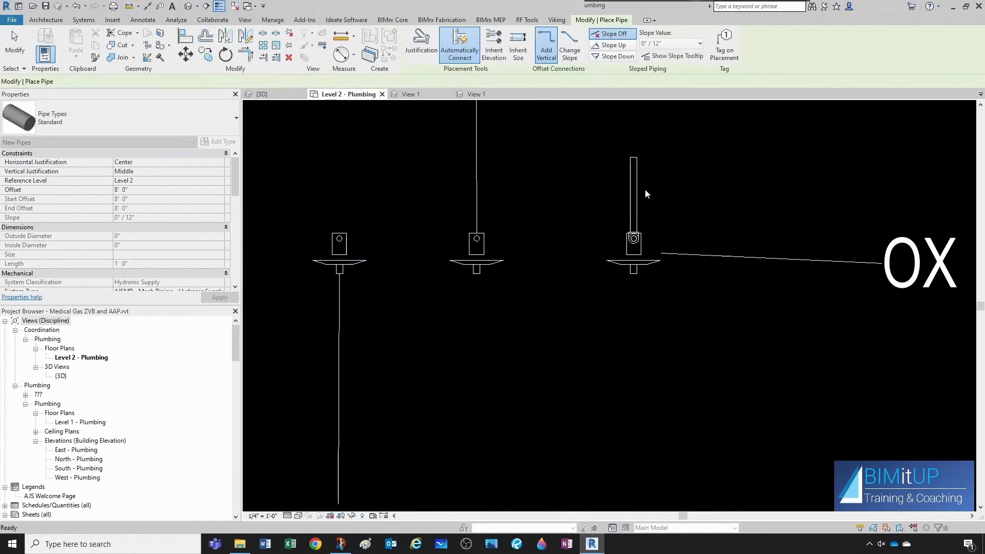
# Draw a pipe from the MA outlet up to 8' in the 3D view and set its system type to AJSPL - Gas - Medical Air.
pyautogui.click(636, 186)
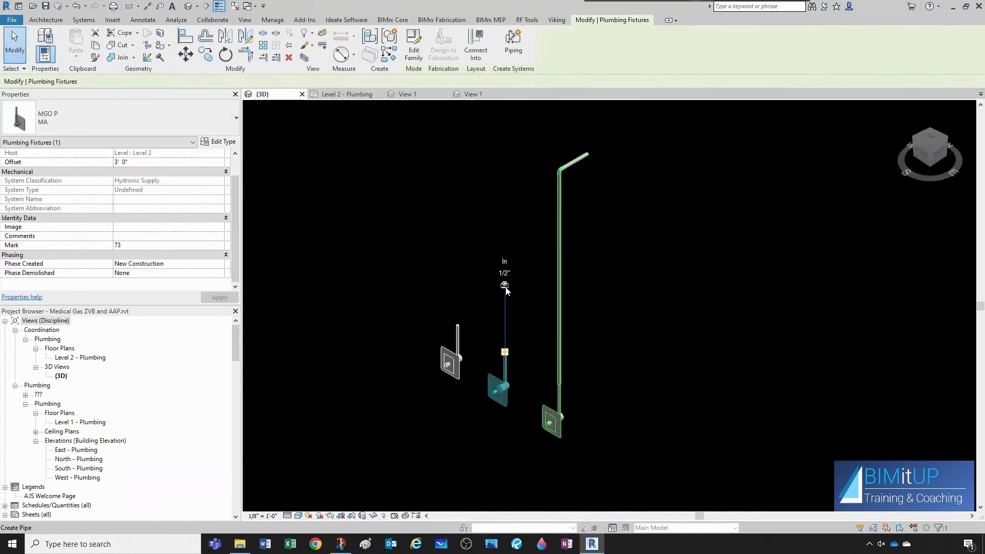
pyautogui.click(505, 288)
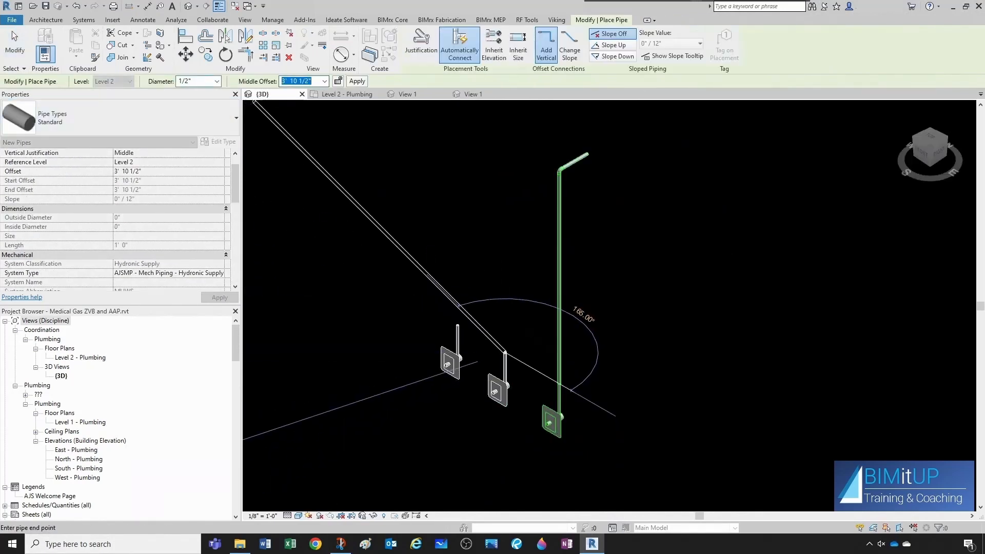
pyautogui.write('8')
pyautogui.press('Return')
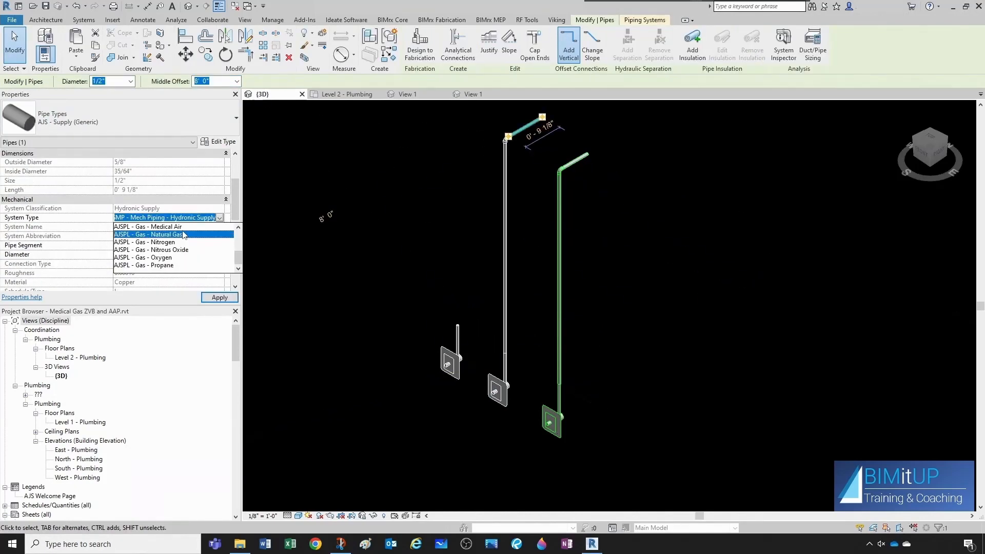
pyautogui.click(175, 227)
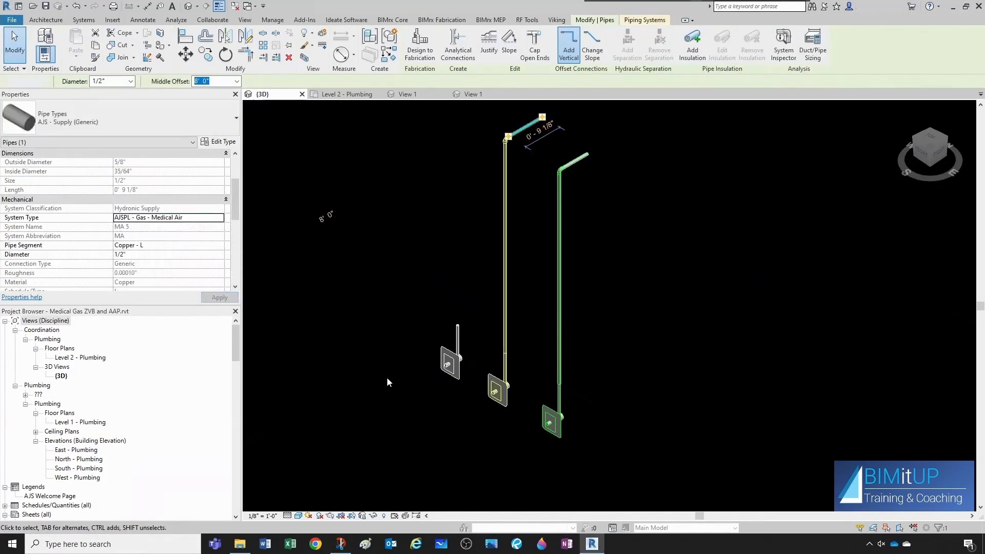
pyautogui.click(387, 377)
# Draw a pipe rising from the MV outlet's connector to an 8' offset.
pyautogui.click(460, 334)
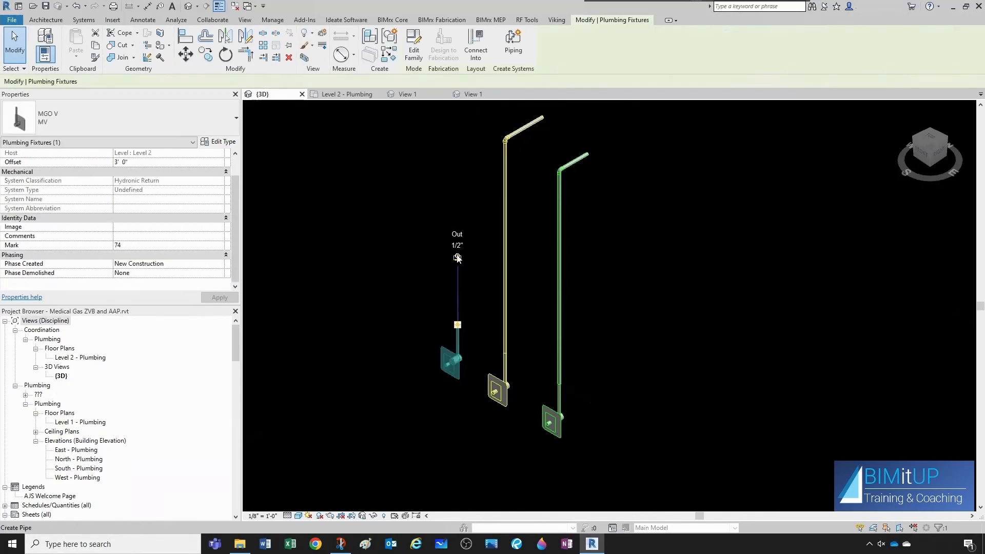
pyautogui.click(457, 259)
pyautogui.doubleClick(186, 81)
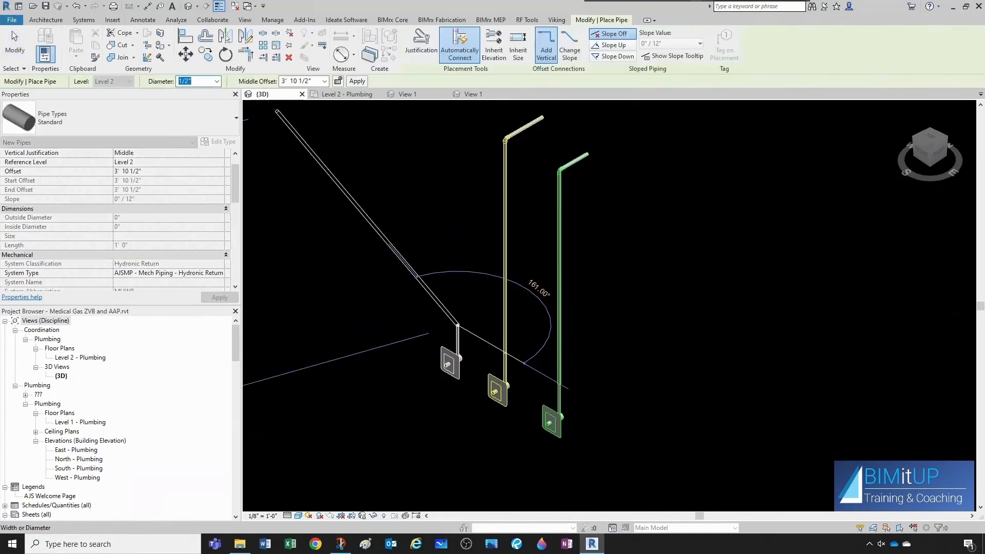
pyautogui.press('Tab')
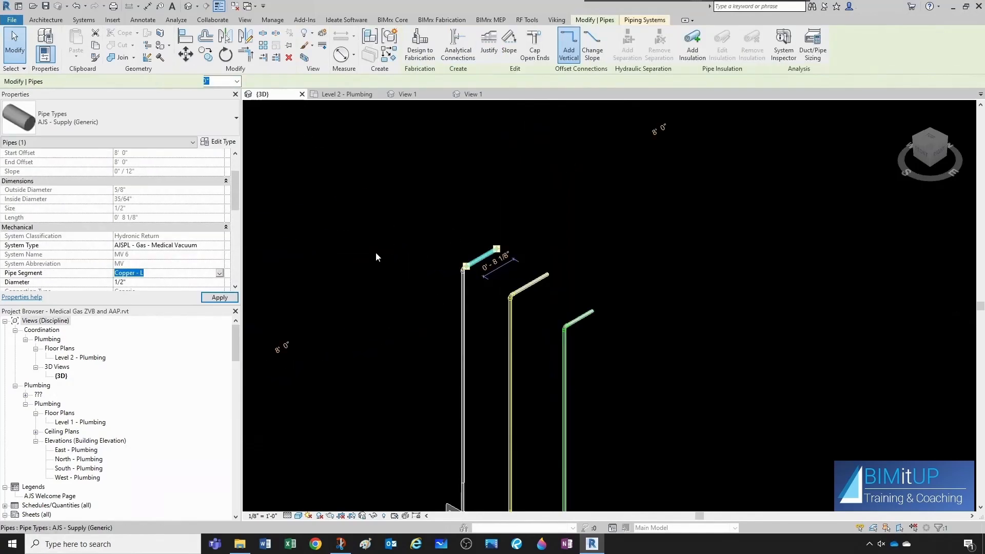
pyautogui.click(375, 254)
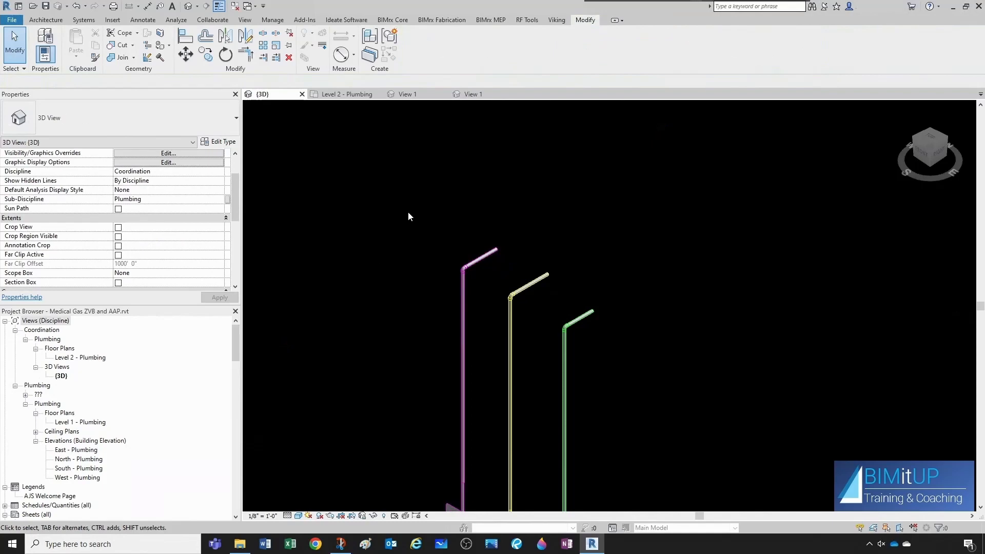
# Close the open family editor views and return to the Level 2 - Plumbing plan.
pyautogui.click(472, 94)
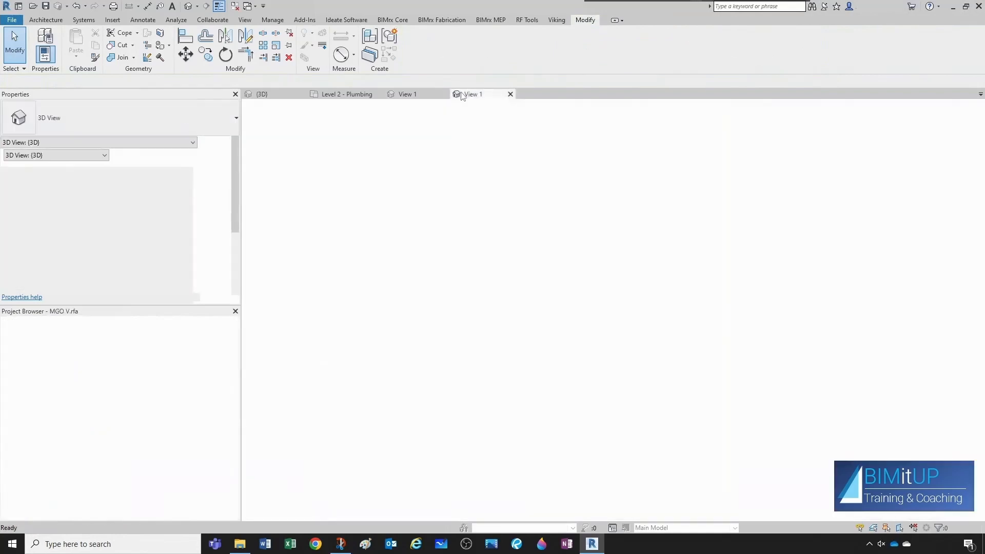
pyautogui.click(510, 94)
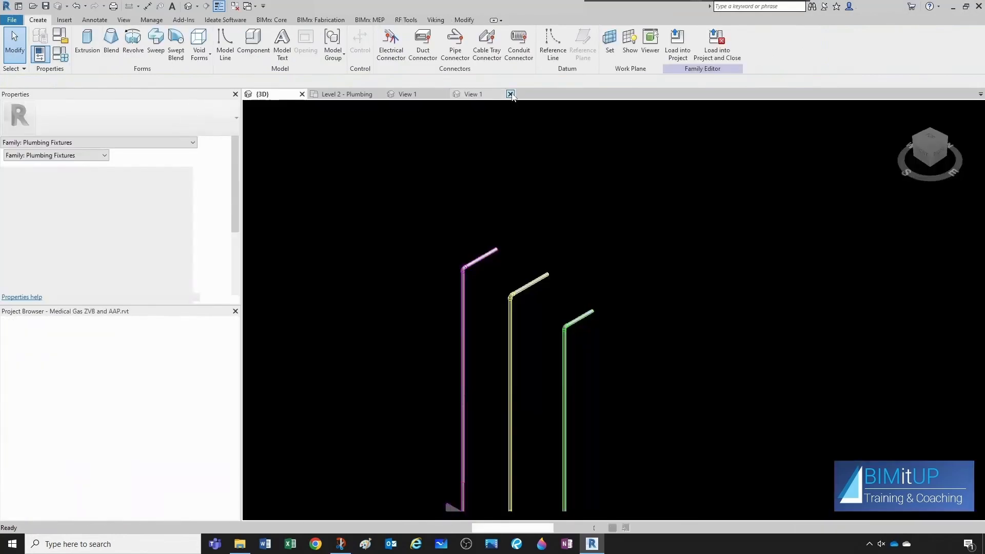
pyautogui.click(414, 95)
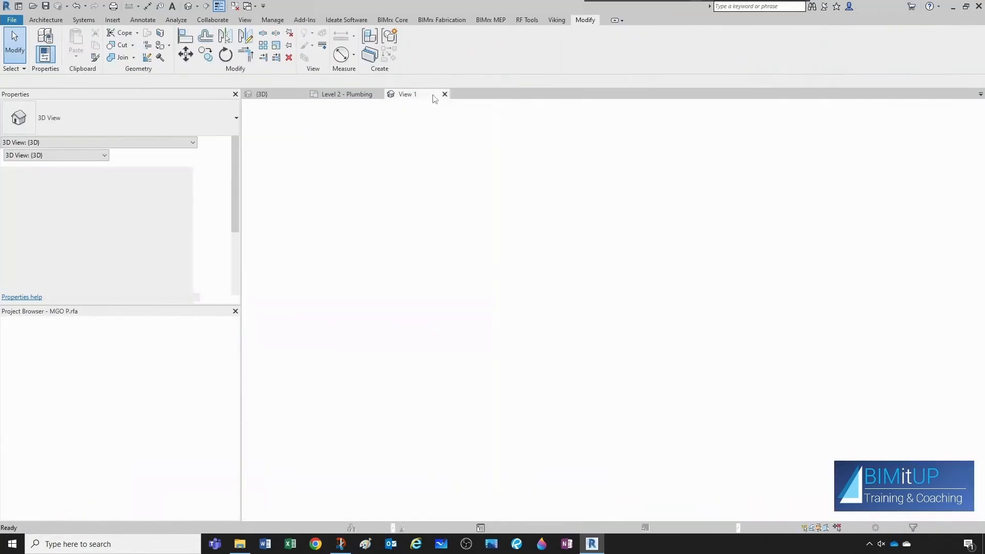
pyautogui.click(445, 94)
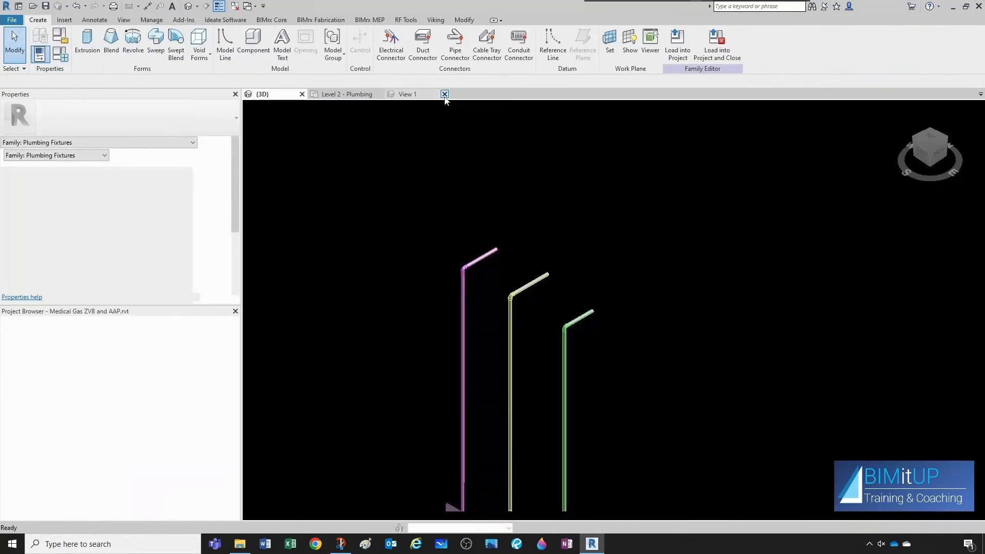
pyautogui.click(342, 94)
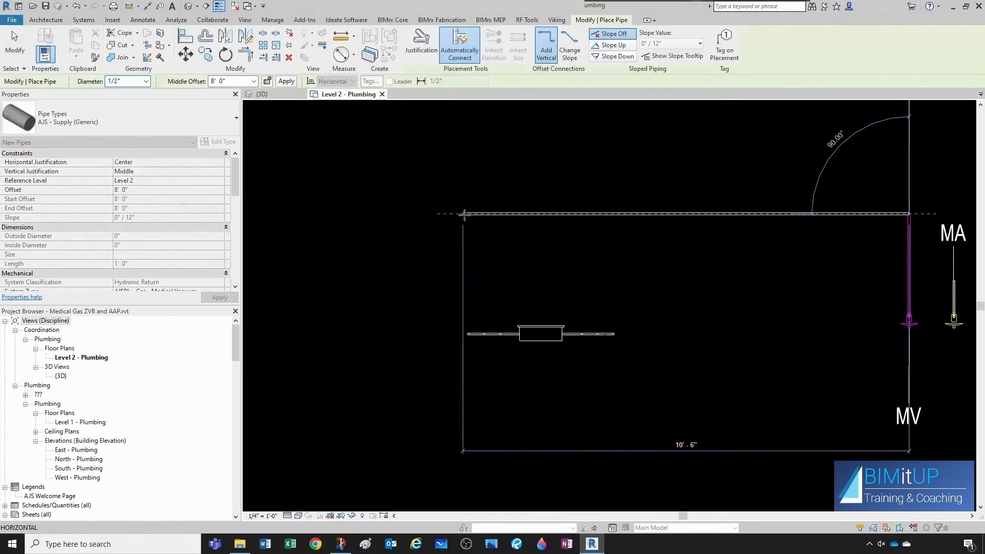
# Extend the MA riser with a horizontal pipe about 11' long running west at 8' offset.
pyautogui.scroll(2, 804, 333)
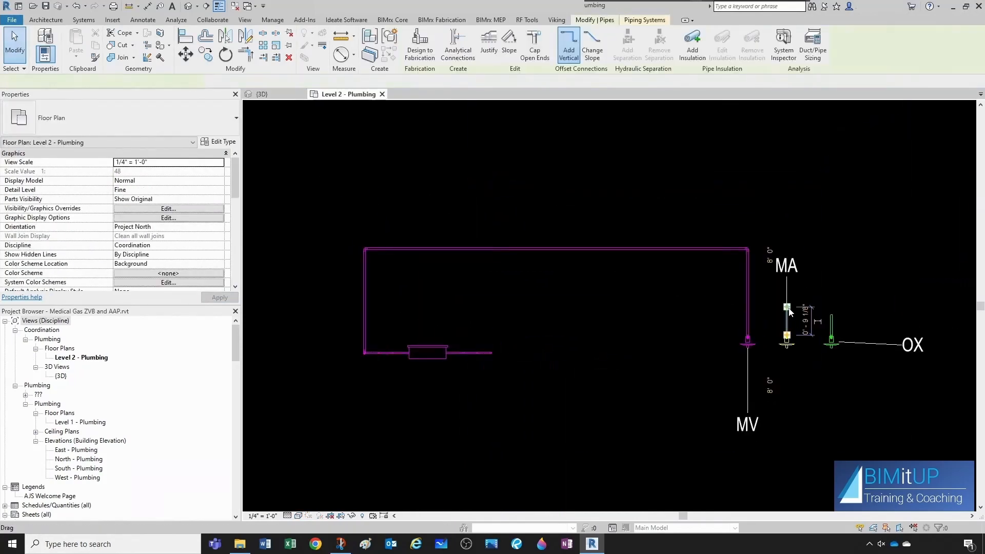
pyautogui.rightClick(788, 336)
pyautogui.click(814, 81)
pyautogui.click(381, 307)
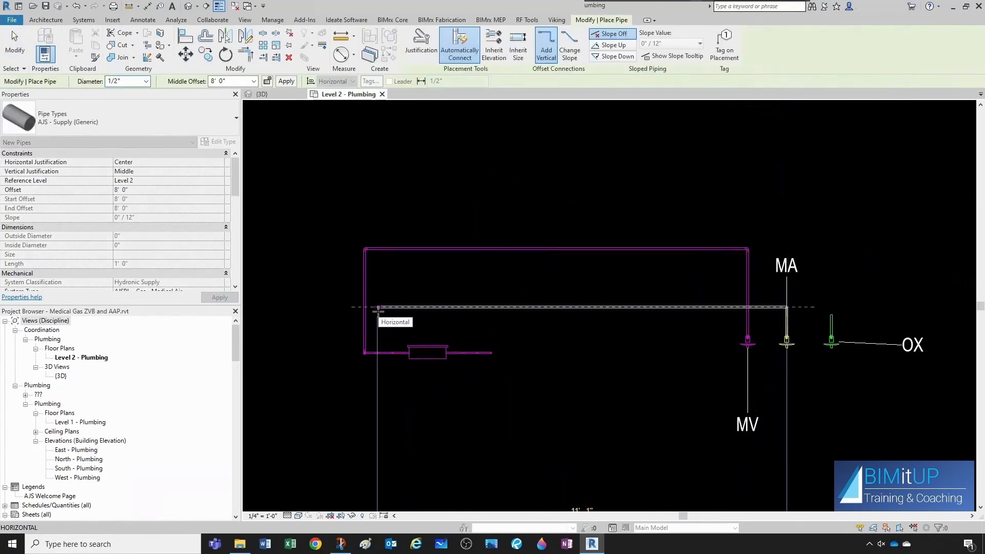
pyautogui.scroll(3, 380, 308)
pyautogui.click(378, 378)
pyautogui.press('Escape')
pyautogui.press('Escape')
# Set the MA horizontal pipe's middle offset to 8' 4" and shift it north in plan.
pyautogui.scroll(2, 395, 365)
pyautogui.scroll(-5, 395, 364)
pyautogui.click(526, 340)
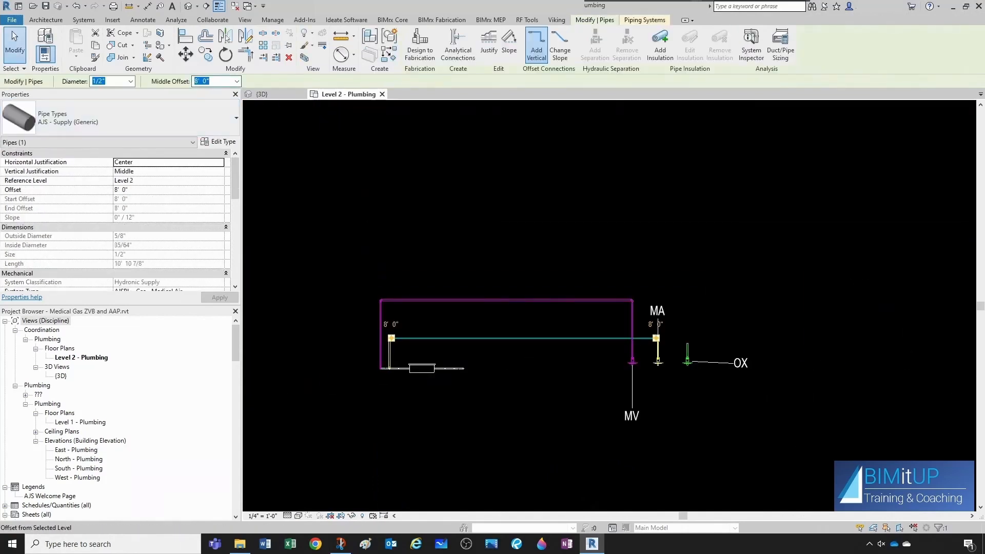
pyautogui.press('Return')
pyautogui.click(570, 392)
pyautogui.scroll(2, 682, 347)
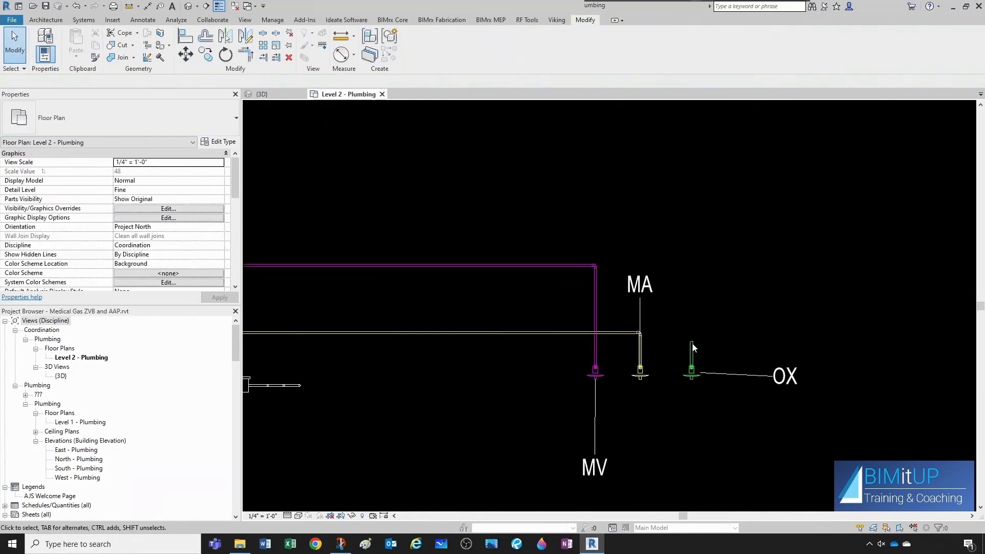
pyautogui.click(537, 332)
pyautogui.moveTo(537, 333); pyautogui.dragTo(536, 298)
pyautogui.click(913, 342)
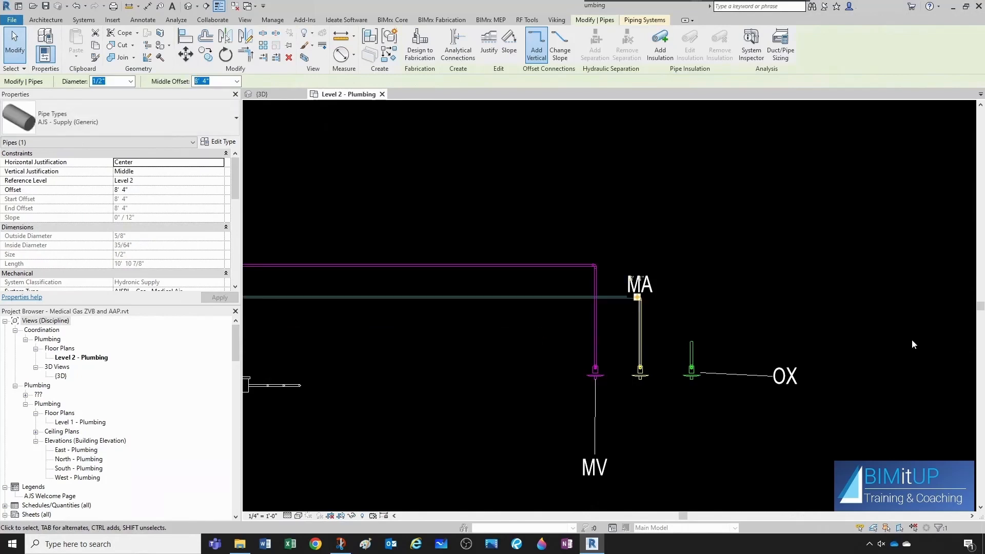
# Draw an OX pipe from the OX outlet's connector rising to an 8' offset and running west.
pyautogui.click(693, 350)
pyautogui.rightClick(691, 348)
pyautogui.click(718, 112)
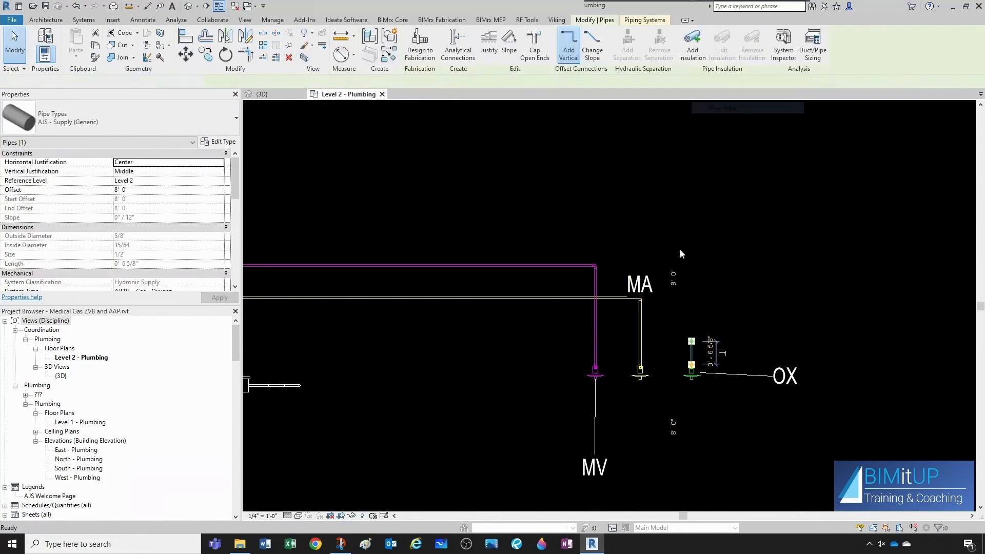
pyautogui.scroll(-3, 616, 351)
pyautogui.scroll(5, 417, 359)
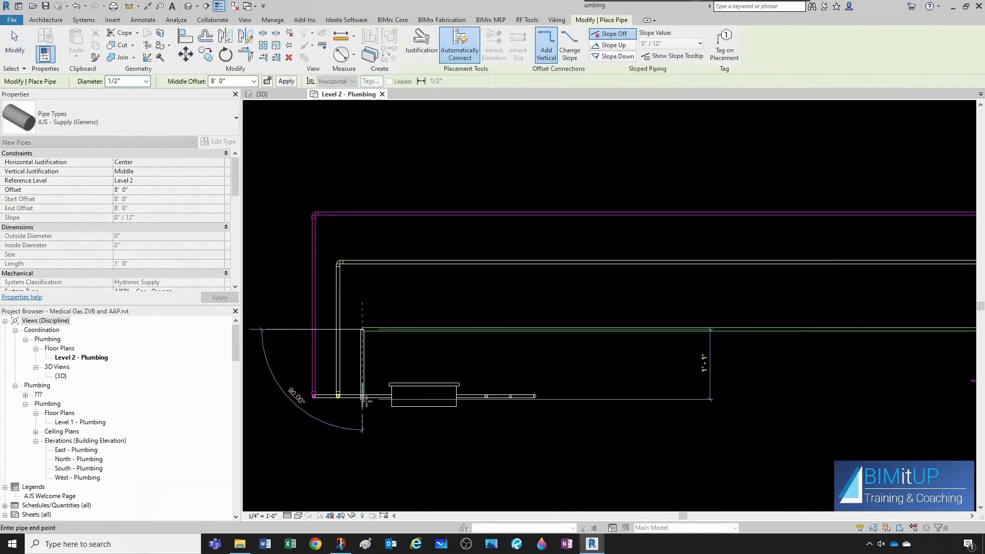
pyautogui.click(361, 395)
pyautogui.press('Escape')
pyautogui.press('Escape')
# Create a similar OX pipe rising from the zone valve box connector and running east at 8' offset.
pyautogui.scroll(-3, 517, 377)
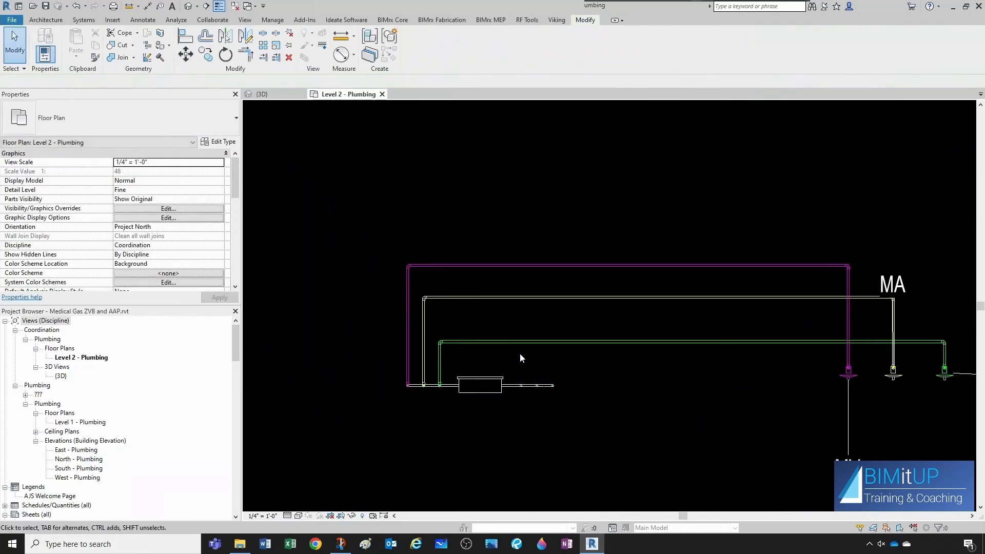
pyautogui.click(520, 347)
pyautogui.press('c')
pyautogui.press('s')
pyautogui.scroll(3, 521, 366)
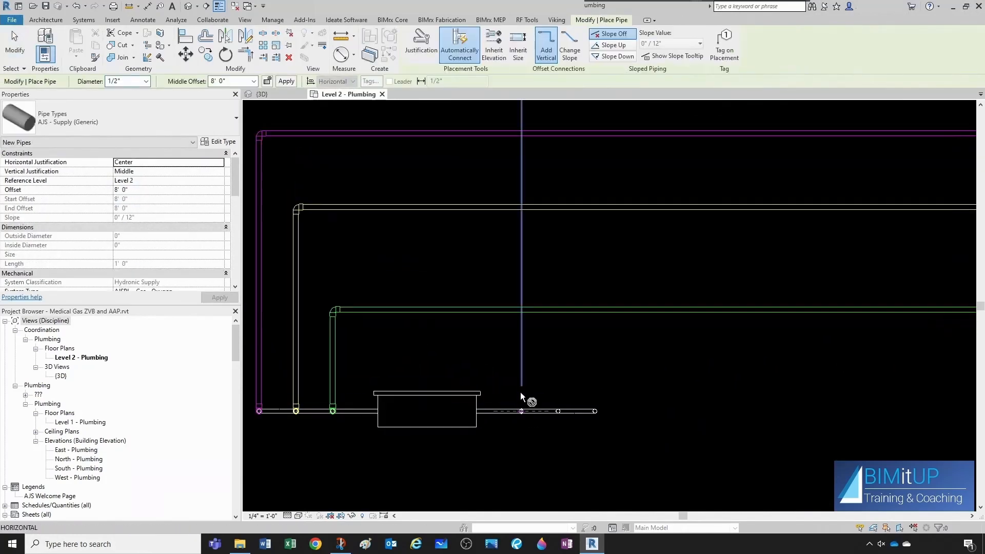
pyautogui.click(521, 411)
pyautogui.click(518, 348)
pyautogui.click(762, 347)
pyautogui.press('Escape')
pyautogui.press('Escape')
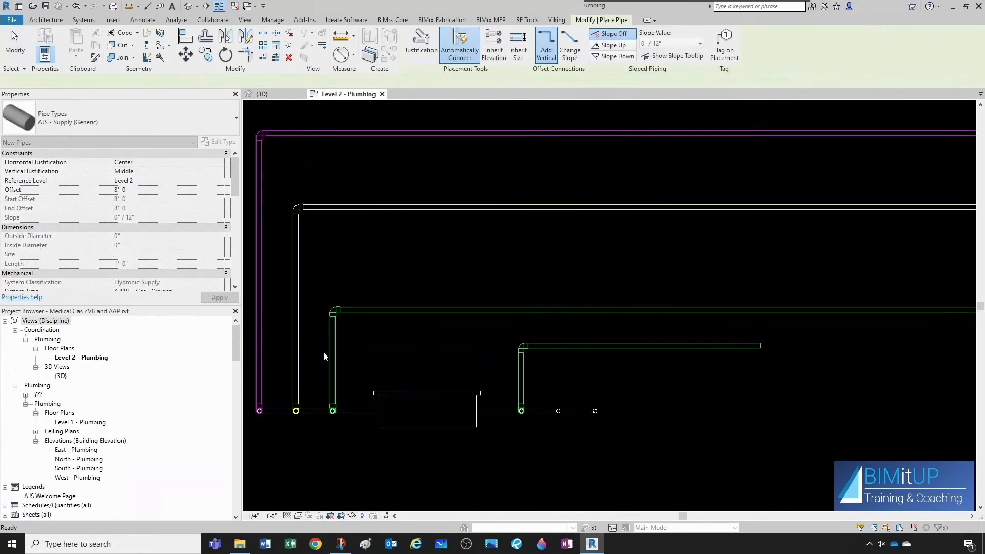
# Create a similar MA pipe rising from the zone valve box connector and running east at 8' 4" offset.
pyautogui.scroll(-1, 339, 358)
pyautogui.click(326, 357)
pyautogui.press('c')
pyautogui.press('s')
pyautogui.scroll(3, 585, 400)
pyautogui.click(542, 404)
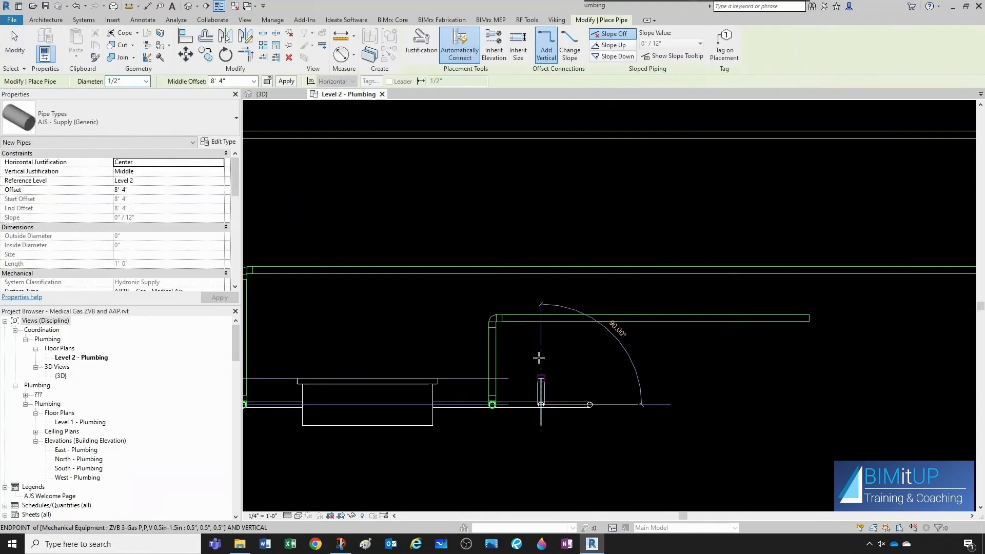
pyautogui.click(541, 346)
pyautogui.click(801, 346)
pyautogui.press('Escape')
pyautogui.press('Escape')
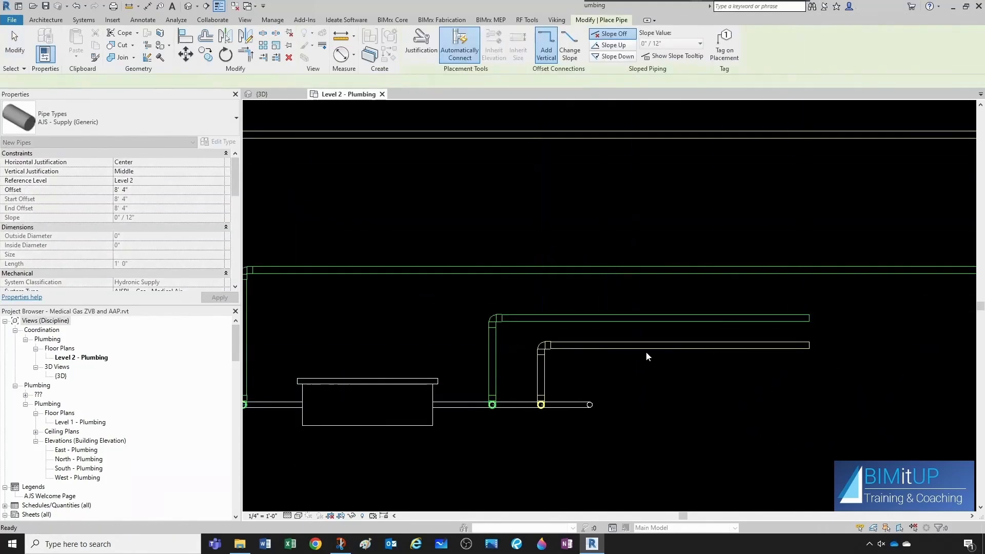
# Create a similar MV pipe rising from the zone valve box connector and running east.
pyautogui.scroll(-2, 363, 340)
pyautogui.click(360, 340)
pyautogui.press('c')
pyautogui.press('s')
pyautogui.scroll(3, 615, 382)
pyautogui.click(615, 382)
pyautogui.click(610, 329)
pyautogui.scroll(-2, 610, 330)
pyautogui.click(829, 329)
pyautogui.press('Escape')
pyautogui.press('Escape')
pyautogui.scroll(-3, 637, 341)
pyautogui.moveTo(508, 385); pyautogui.dragTo(455, 385, button='middle')
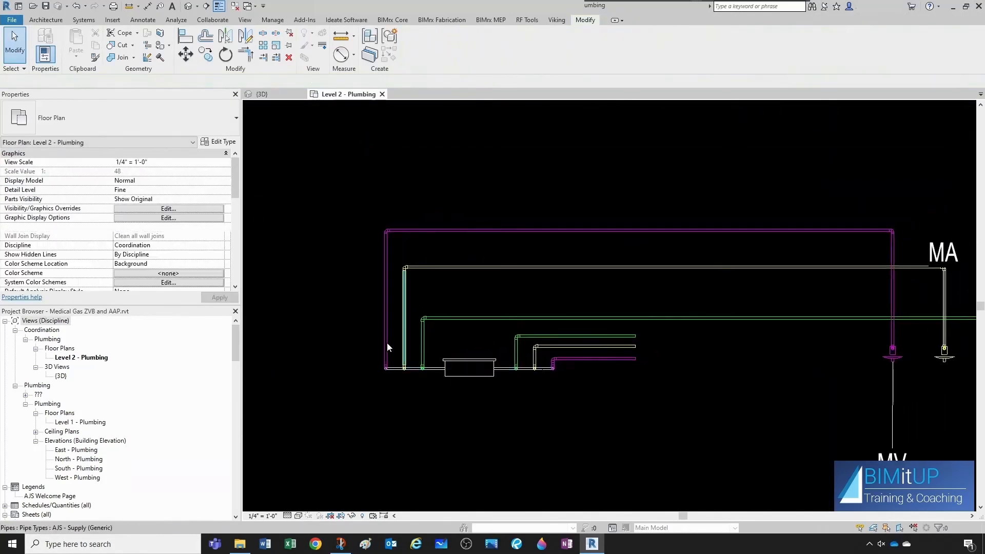
# Inspect the properties of the riser pipes at the zone valve box.
pyautogui.scroll(1, 389, 346)
pyautogui.click(387, 347)
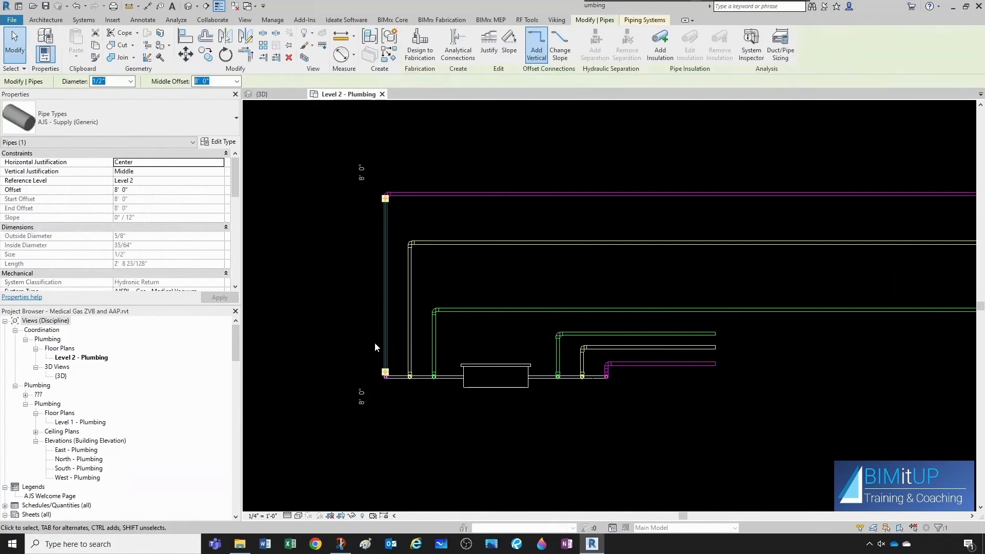
pyautogui.scroll(-3, 183, 286)
pyautogui.scroll(-3, 181, 286)
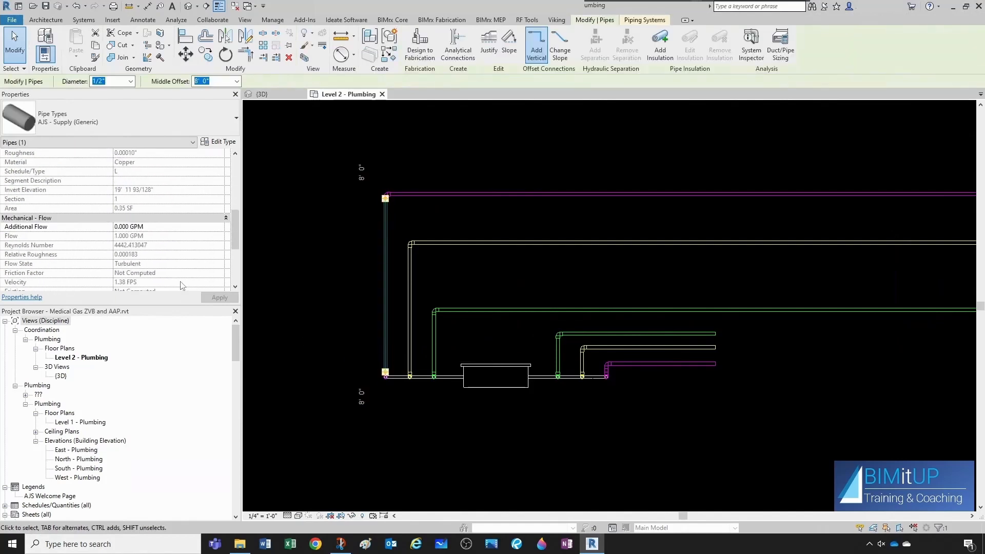
pyautogui.press('Escape')
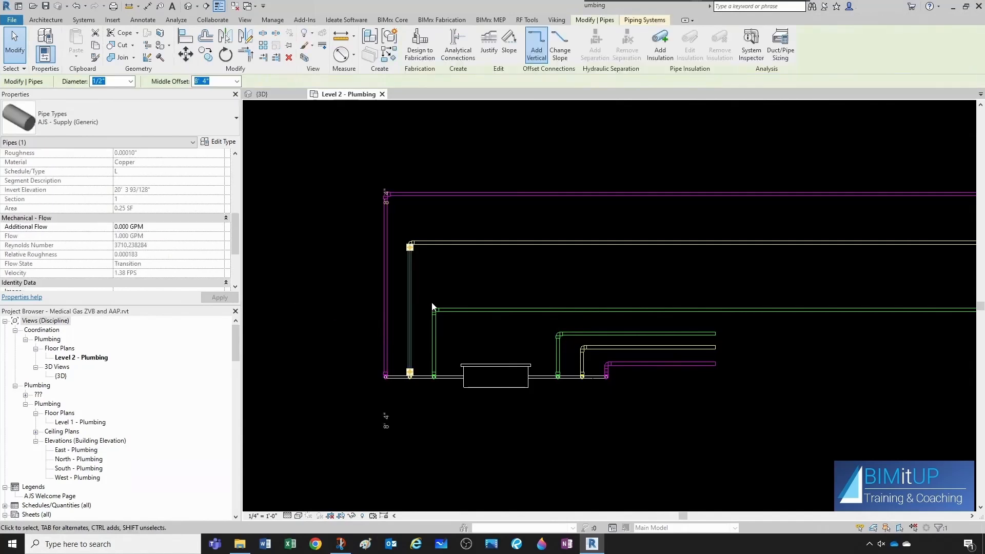
pyautogui.press('Escape')
pyautogui.click(439, 333)
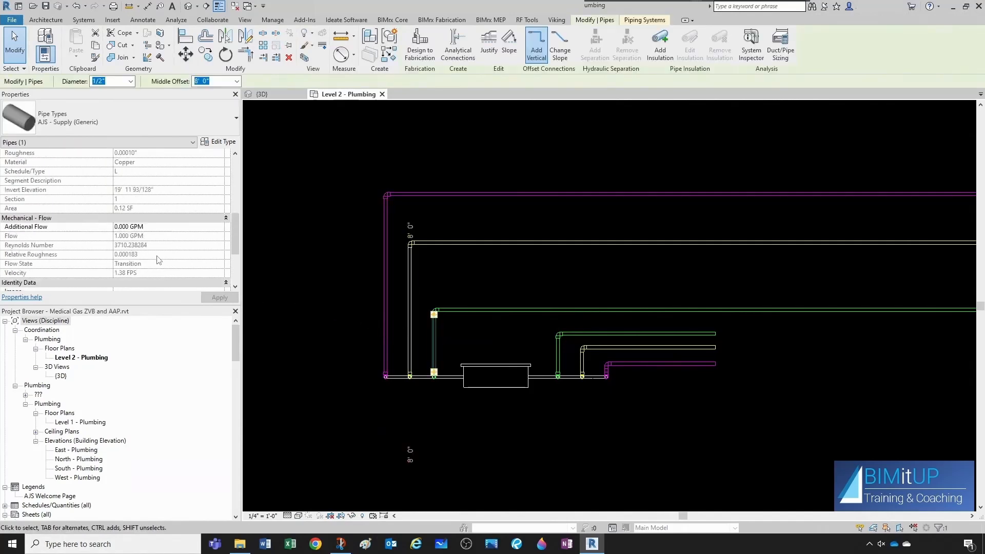
pyautogui.press('Escape')
pyautogui.scroll(-3, 385, 281)
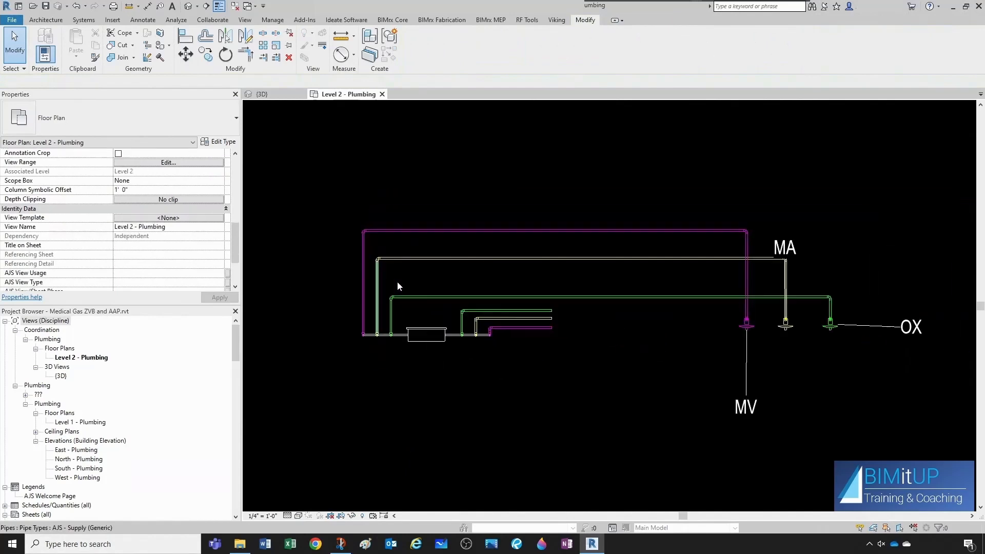
# Review the MV outlet's type properties and look over the plan.
pyautogui.moveTo(695, 327); pyautogui.dragTo(478, 323, button='middle')
pyautogui.scroll(4, 493, 324)
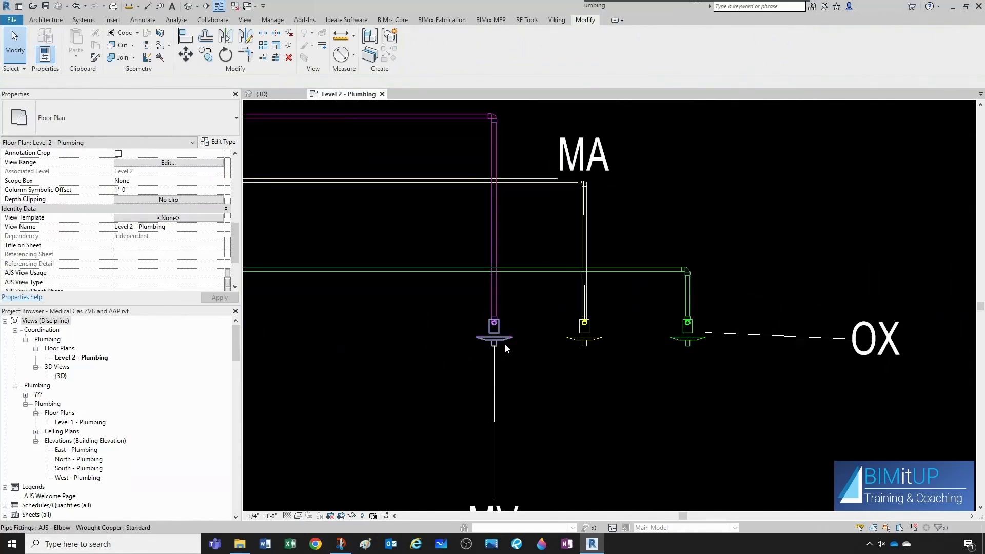
pyautogui.doubleClick(494, 323)
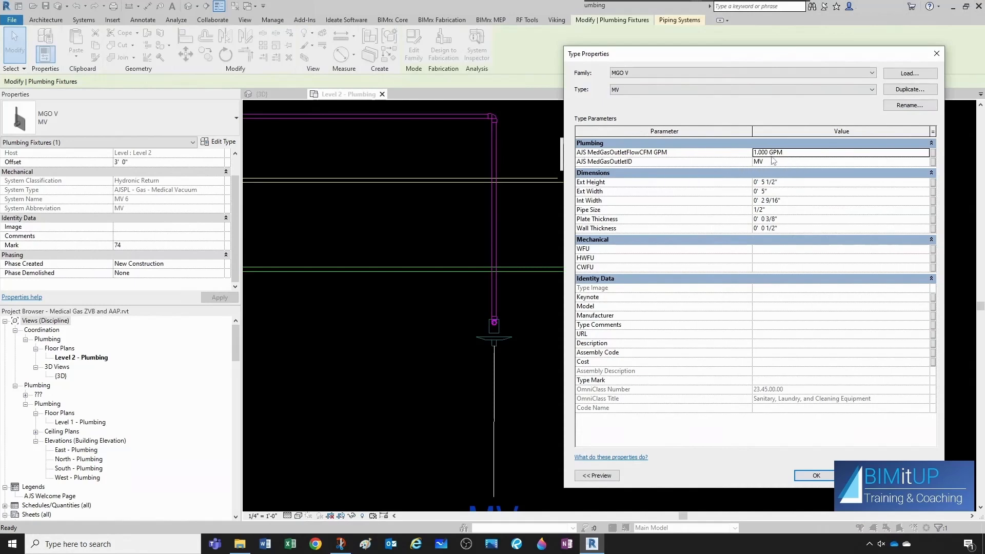
pyautogui.press('Escape')
pyautogui.press('Escape')
pyautogui.scroll(-4, 528, 306)
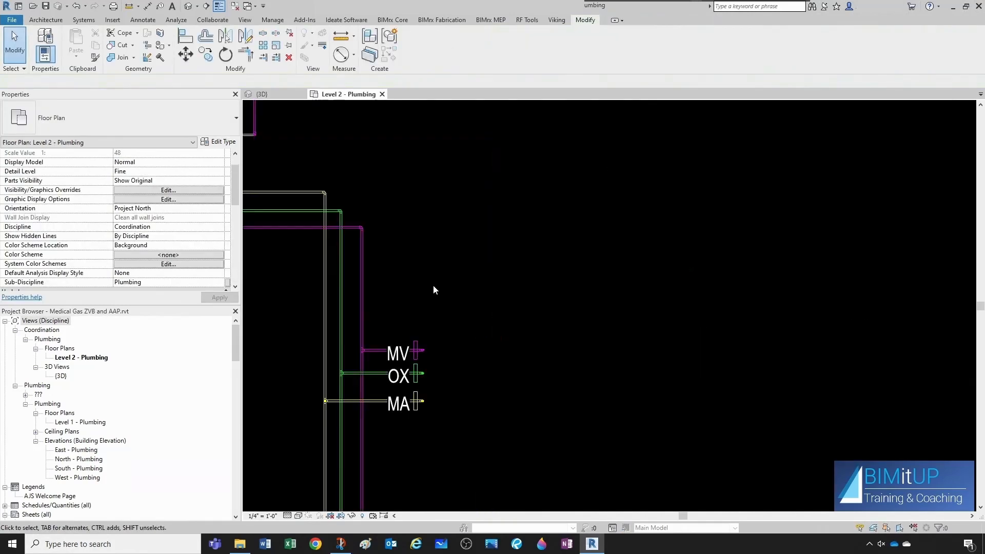
pyautogui.scroll(-4, 430, 302)
pyautogui.scroll(-8, 430, 306)
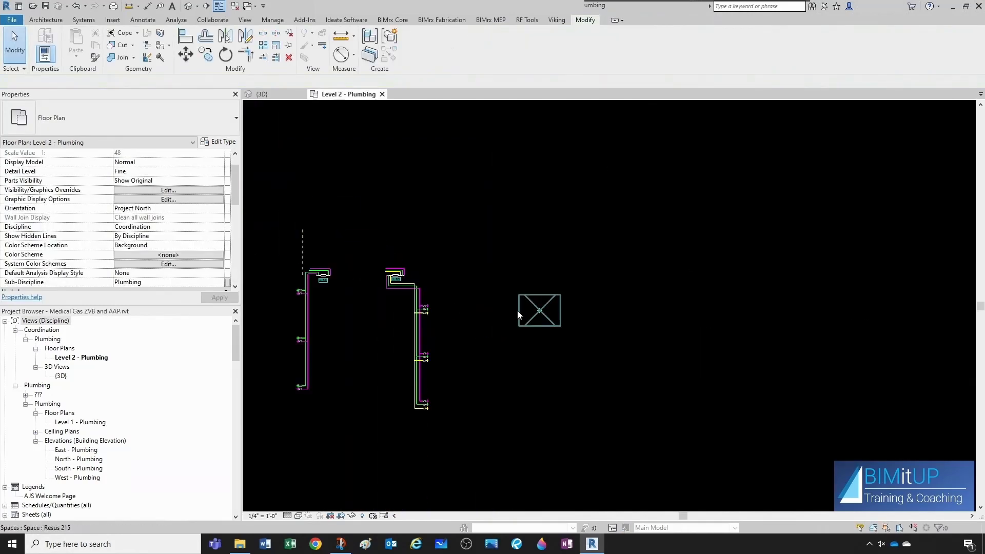
pyautogui.scroll(8, 719, 279)
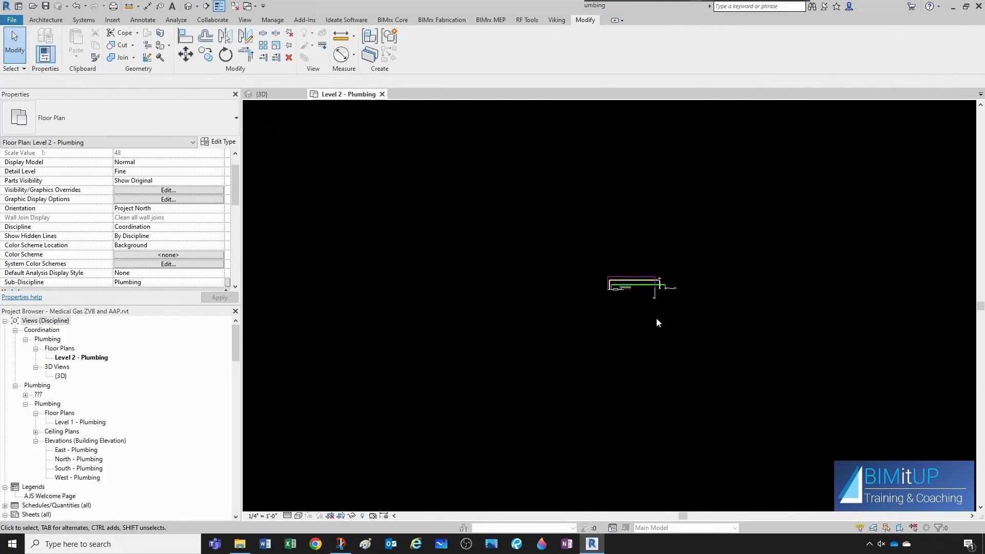
pyautogui.scroll(2, 636, 276)
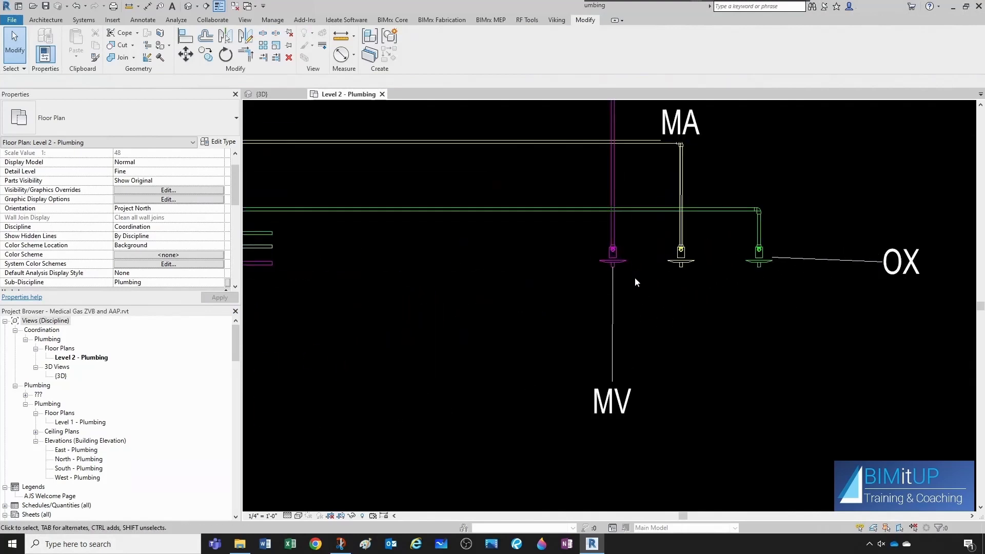
pyautogui.scroll(3, 682, 367)
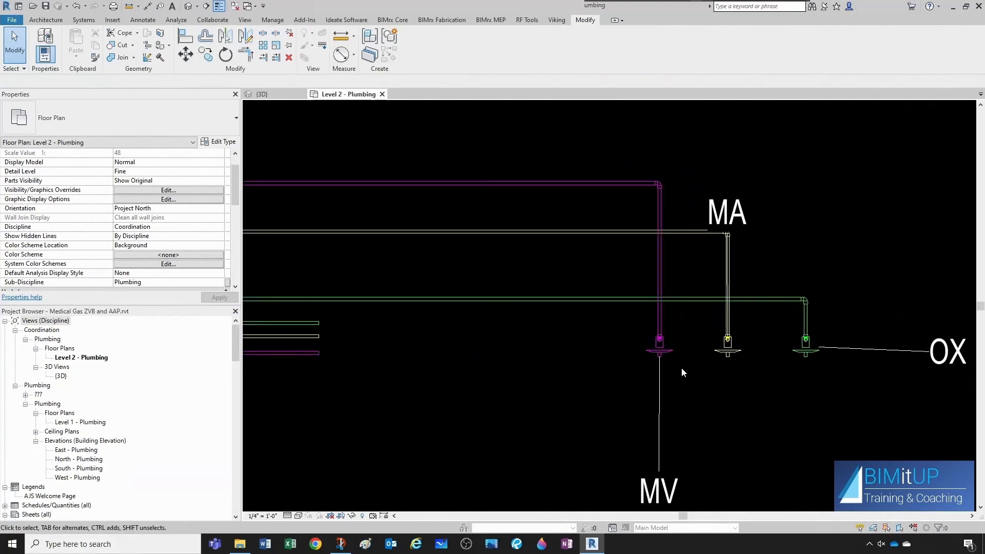
# Edit the MV outlet family and make AJS MedGasOutletFlowCFM GPM an instance parameter.
pyautogui.click(658, 353)
pyautogui.rightClick(657, 351)
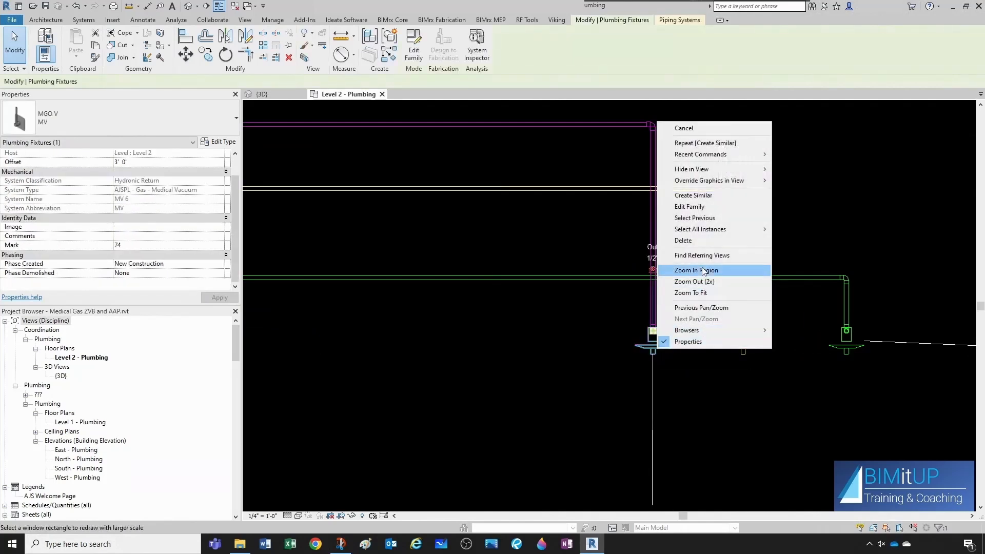
pyautogui.click(690, 207)
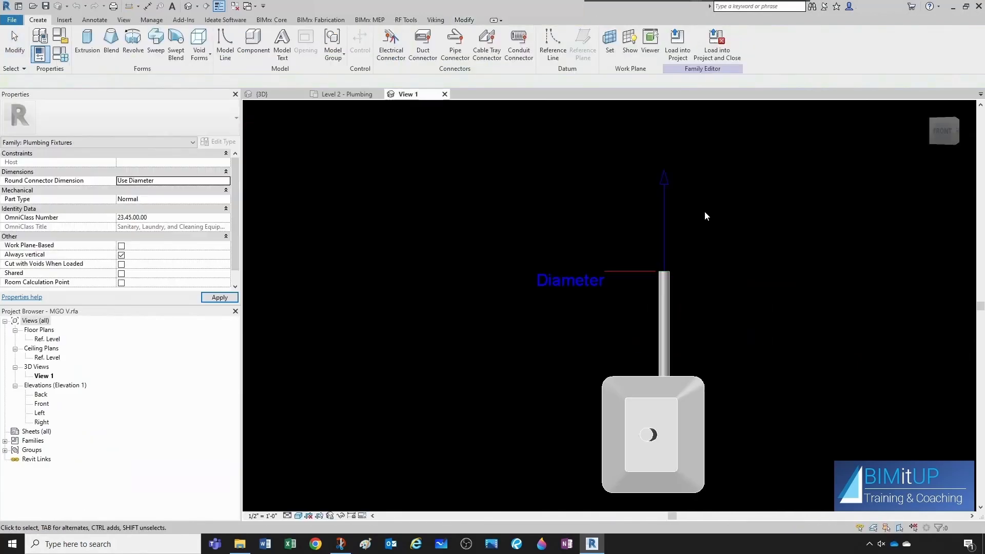
pyautogui.click(40, 54)
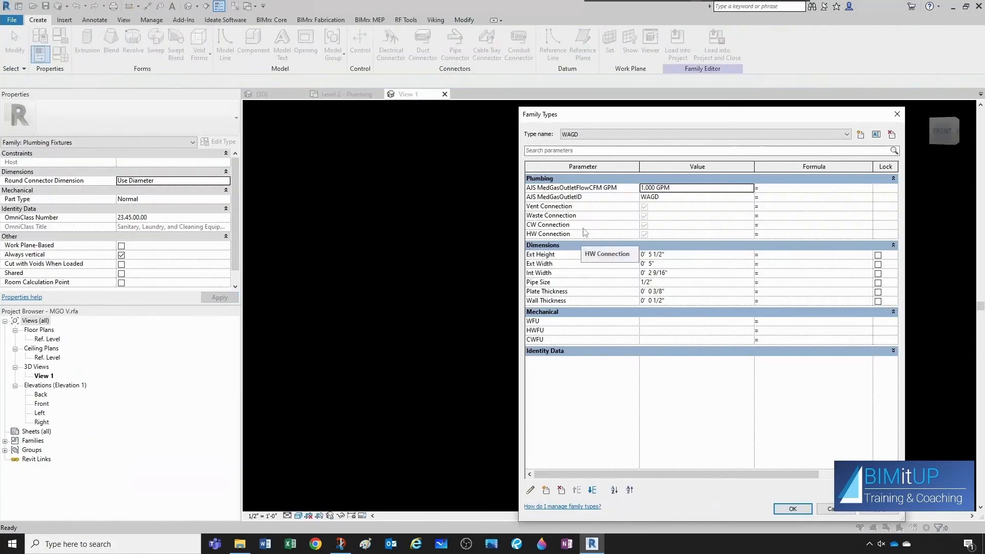
pyautogui.click(578, 187)
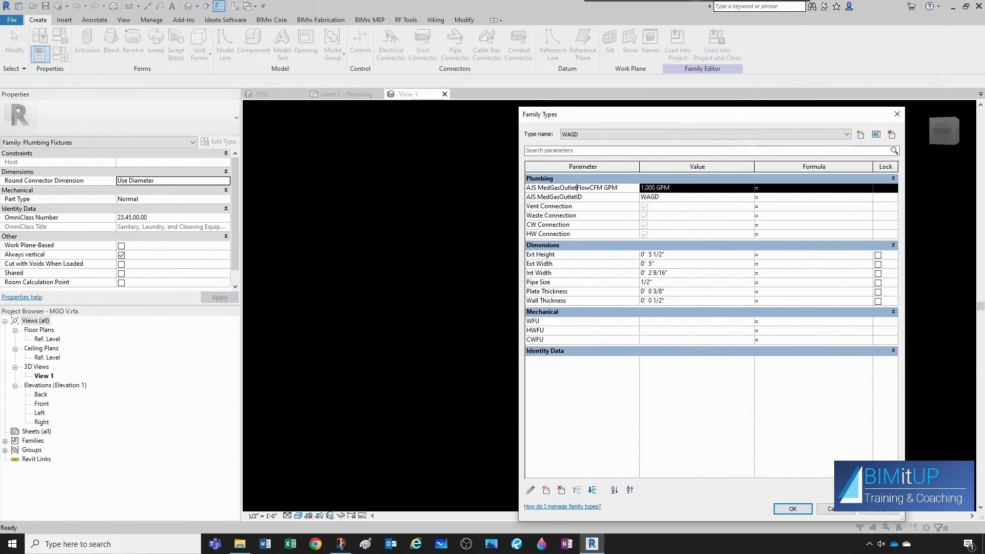
pyautogui.click(532, 490)
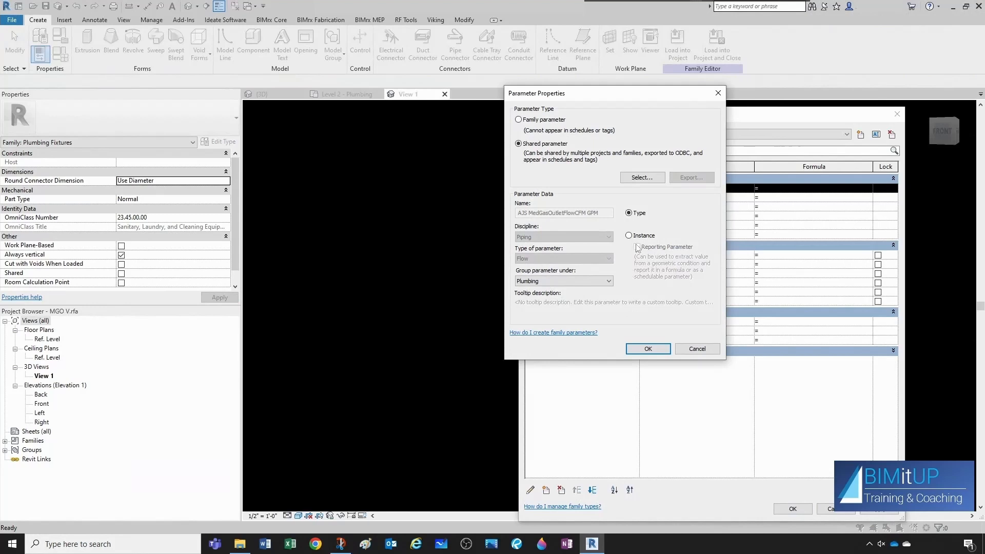
pyautogui.click(646, 348)
# Delete the MGO V family type and close the family types dialog.
pyautogui.click(585, 134)
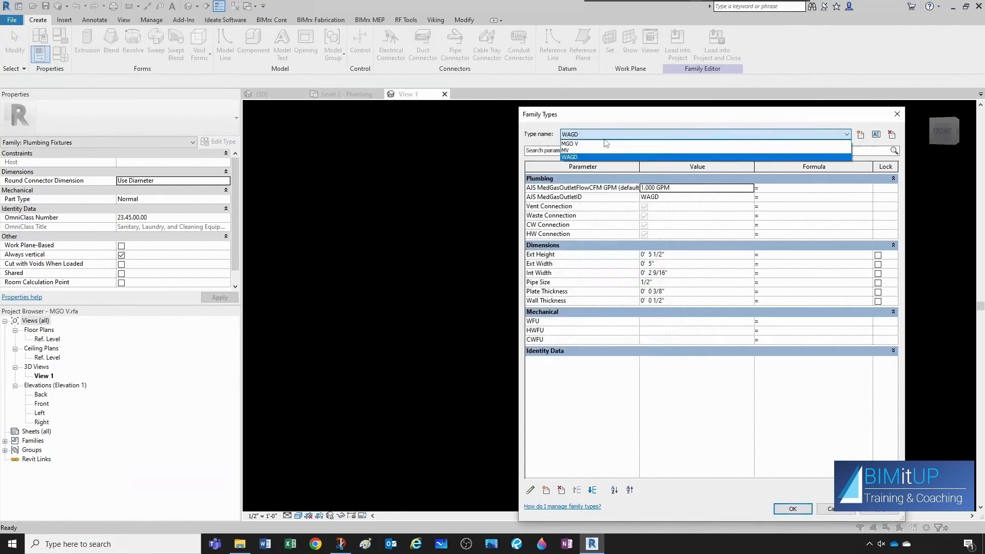
pyautogui.click(581, 147)
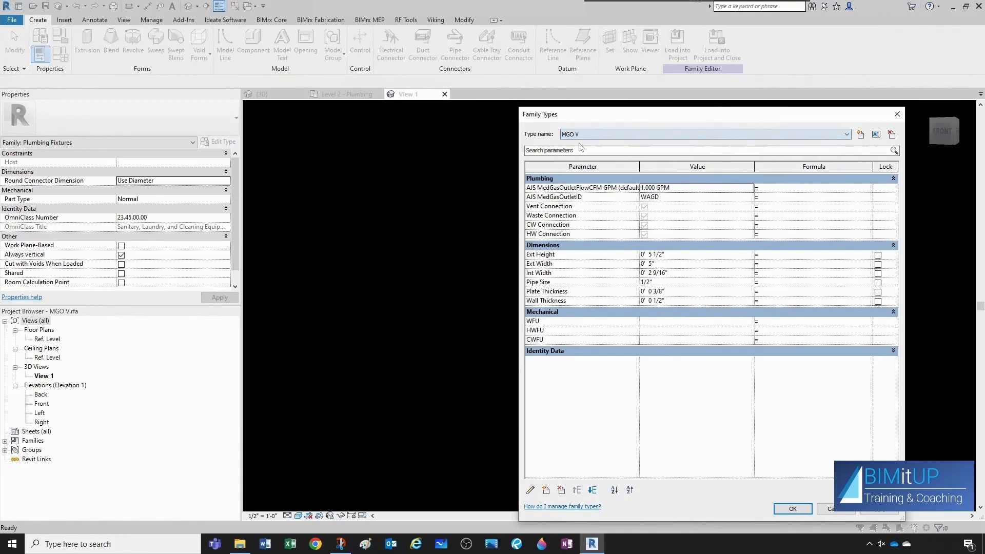
pyautogui.click(892, 135)
pyautogui.click(892, 135)
pyautogui.click(791, 508)
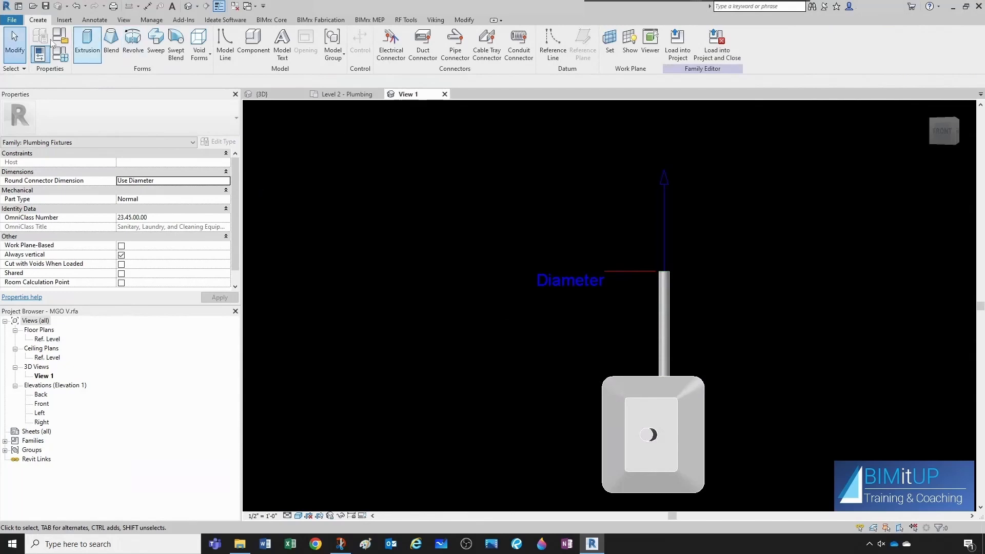
# Save the family over the existing MGO V.rfa and load it into the project, overwriting the existing version.
pyautogui.click(45, 6)
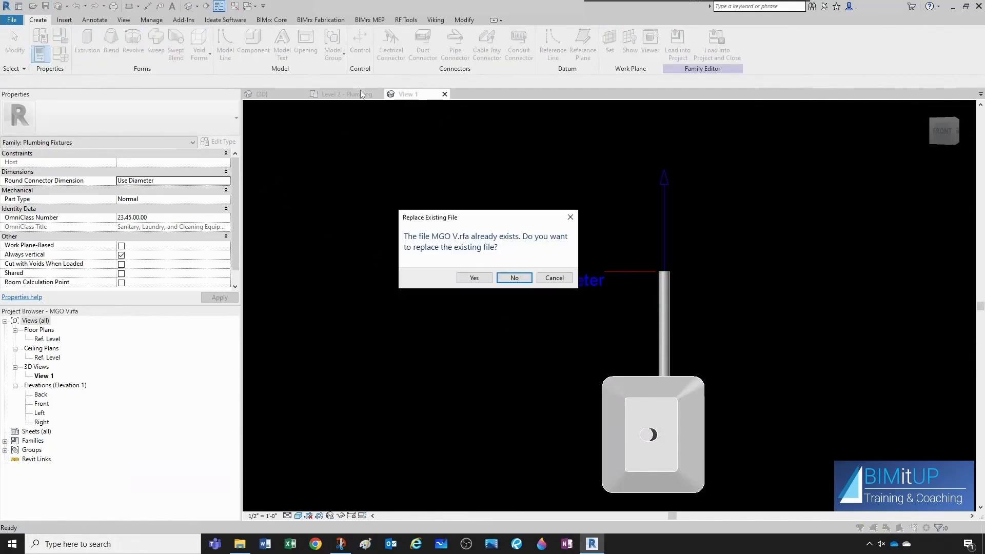
pyautogui.click(472, 285)
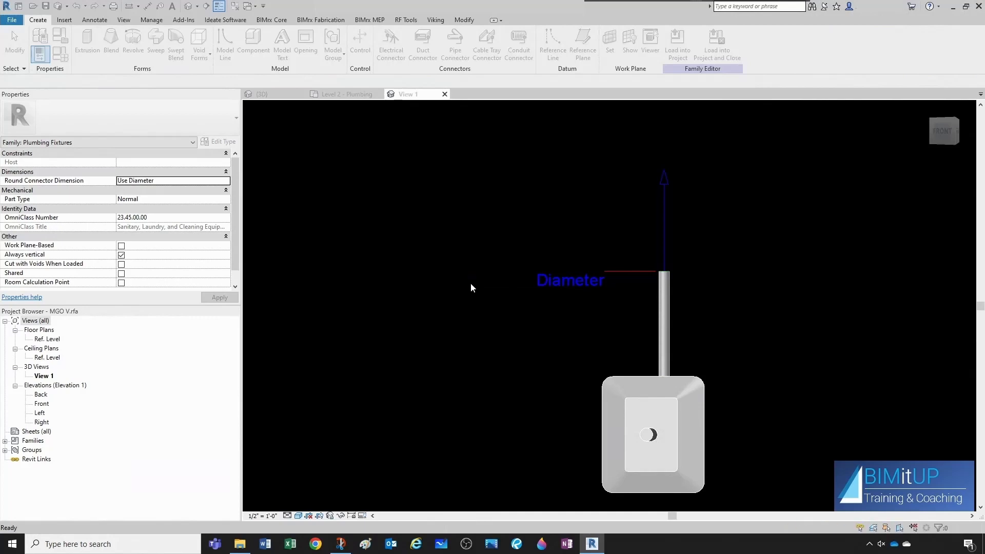
pyautogui.click(678, 44)
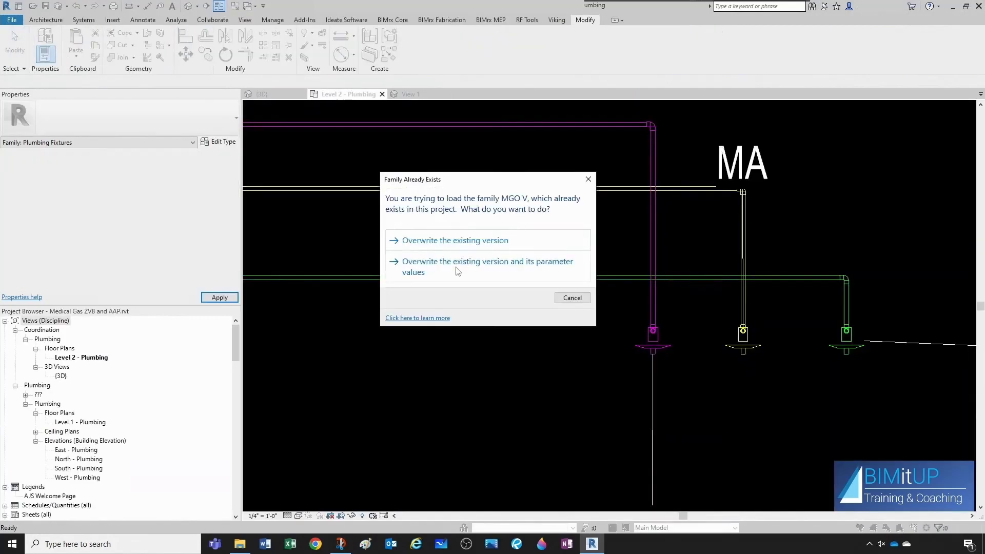
pyautogui.click(458, 272)
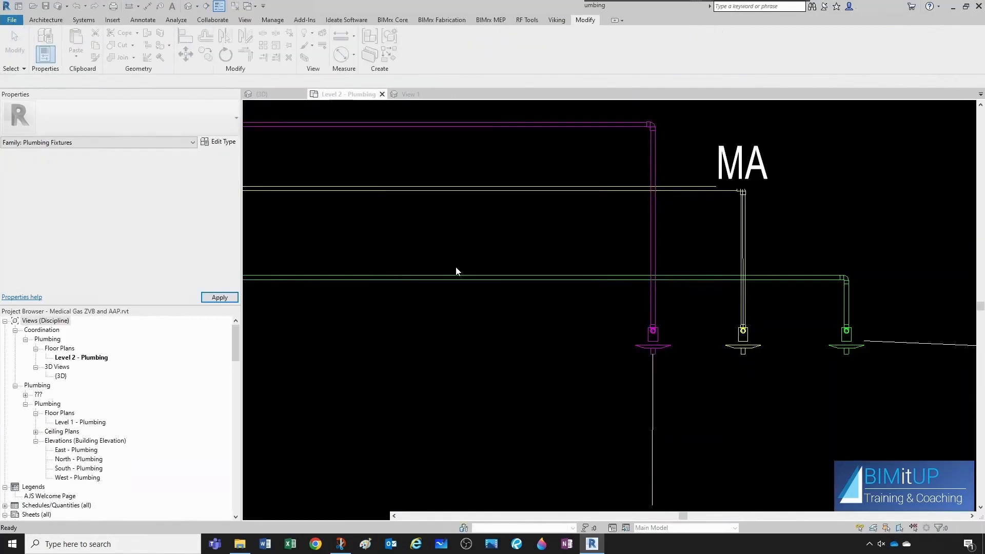
# Check the MV outlet's flow parameter in its instance properties.
pyautogui.click(654, 351)
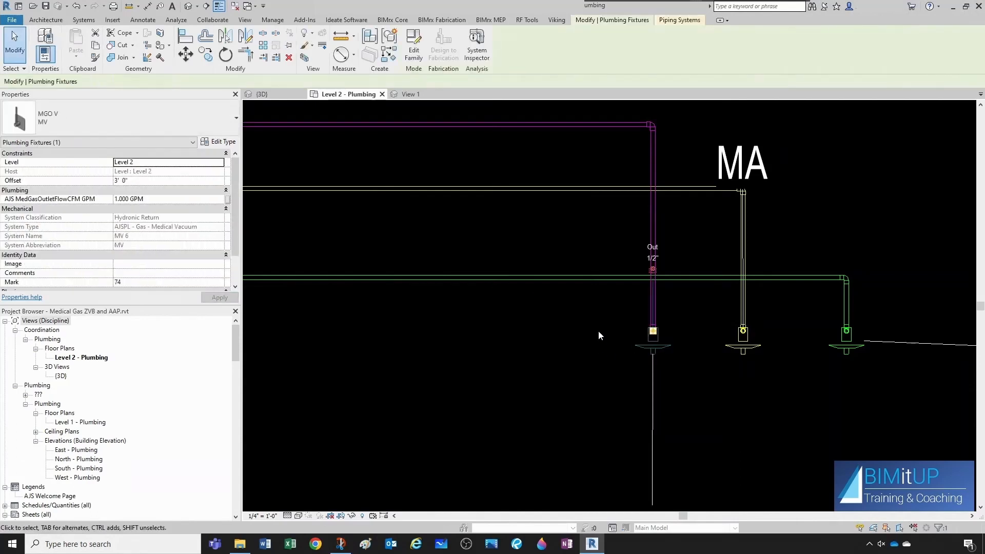
pyautogui.click(152, 199)
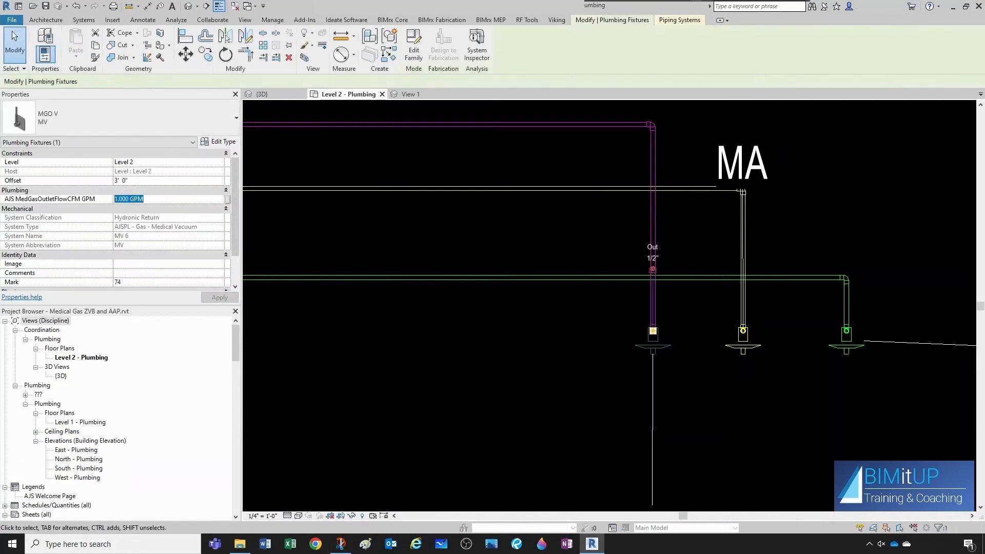
pyautogui.click(419, 382)
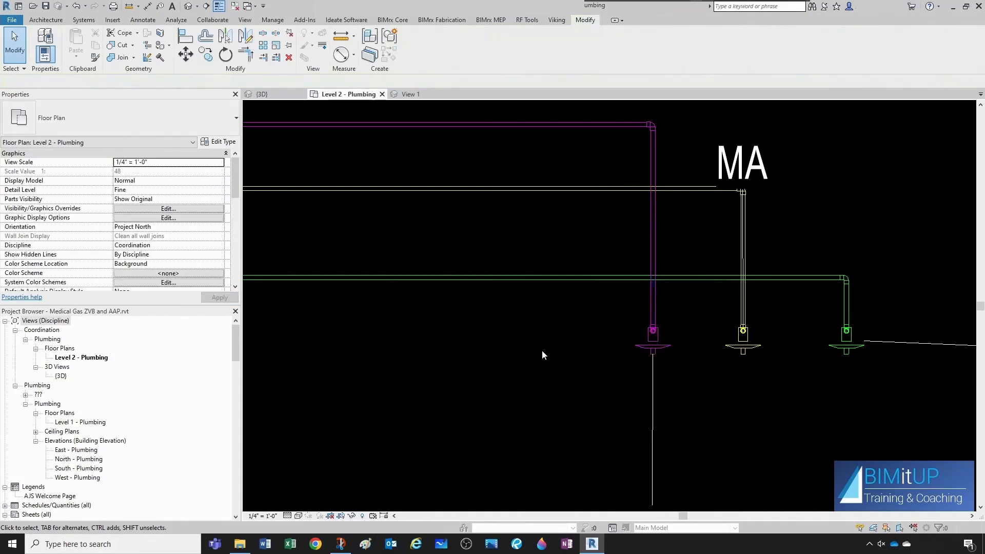
# Edit the MA outlet family and make AJS MedGasOutletFlowCFM GPM an instance parameter.
pyautogui.rightClick(742, 349)
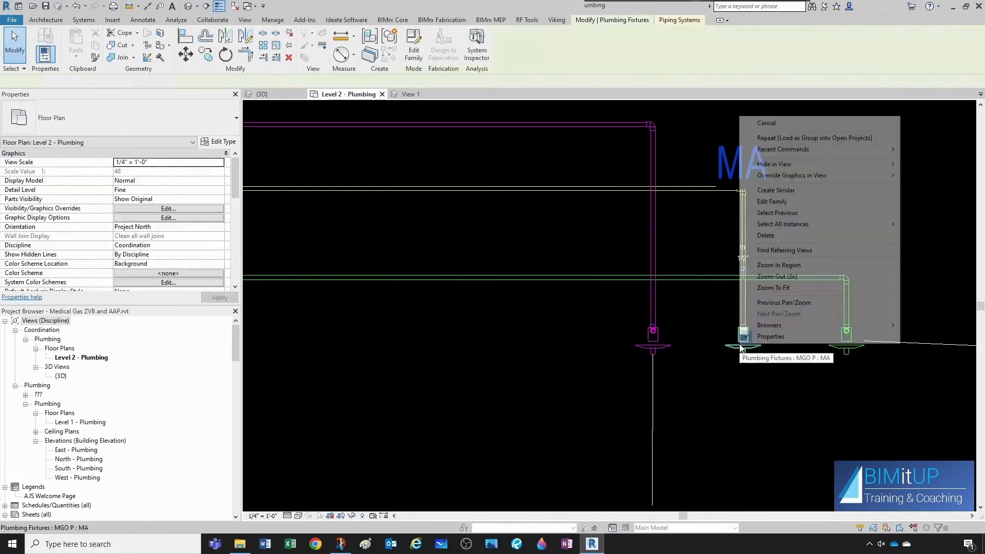
pyautogui.click(778, 205)
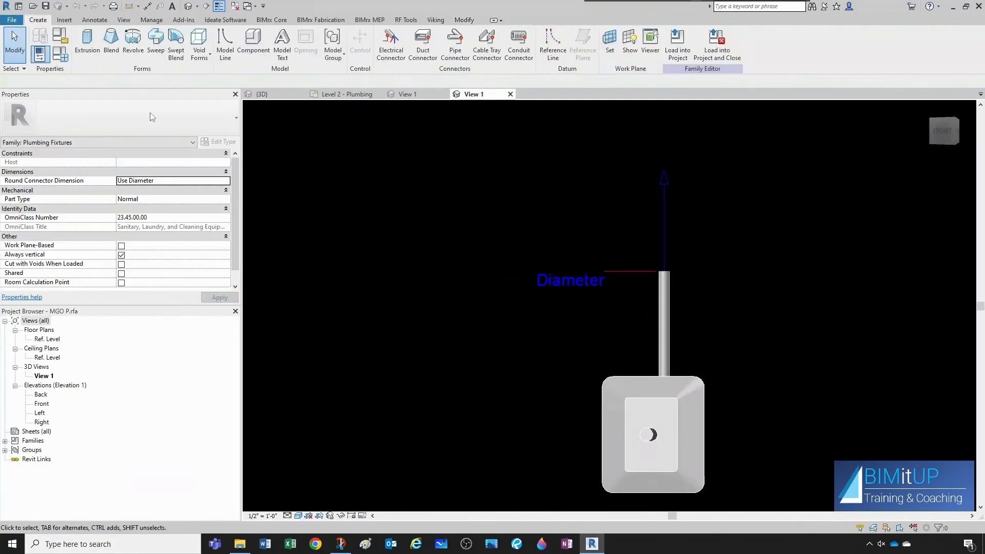
pyautogui.click(61, 53)
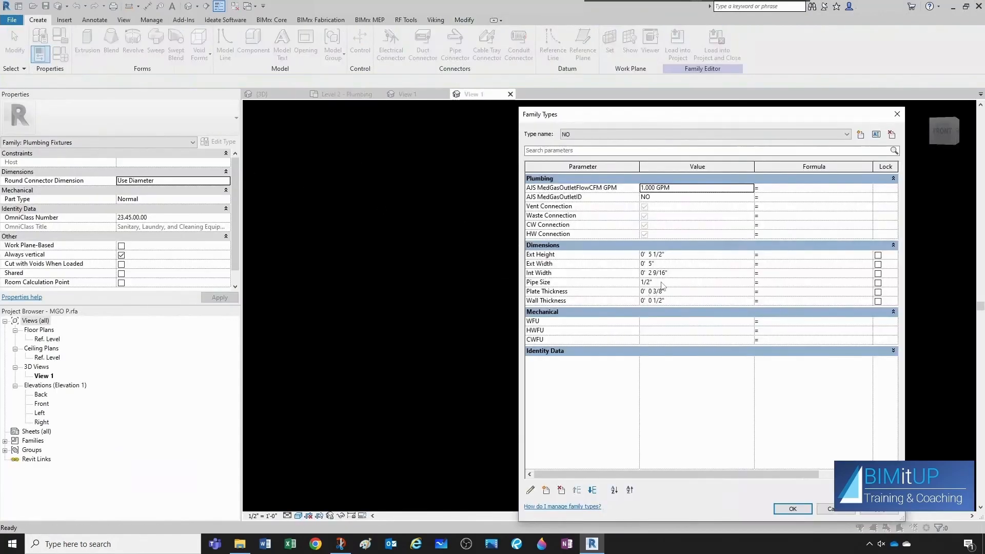
pyautogui.click(575, 188)
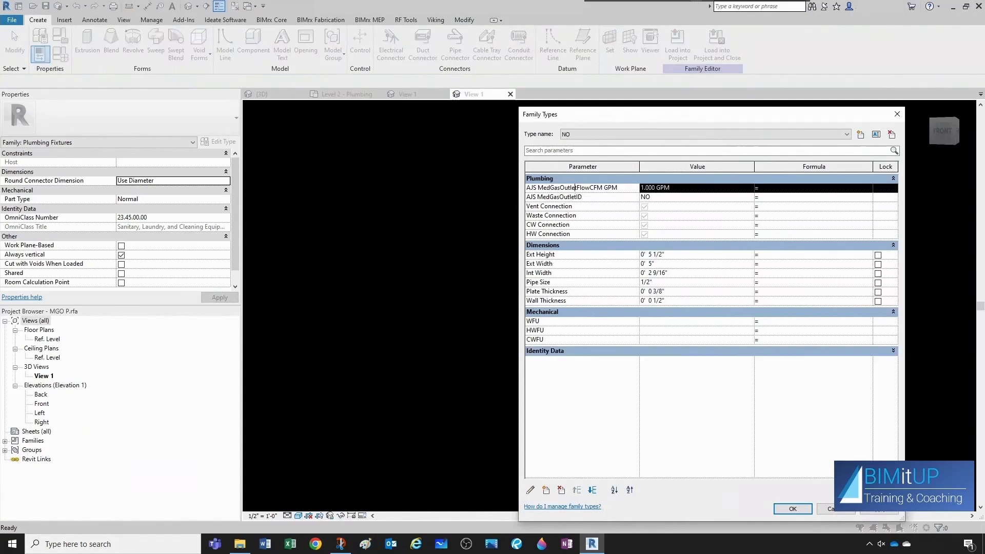
pyautogui.click(530, 490)
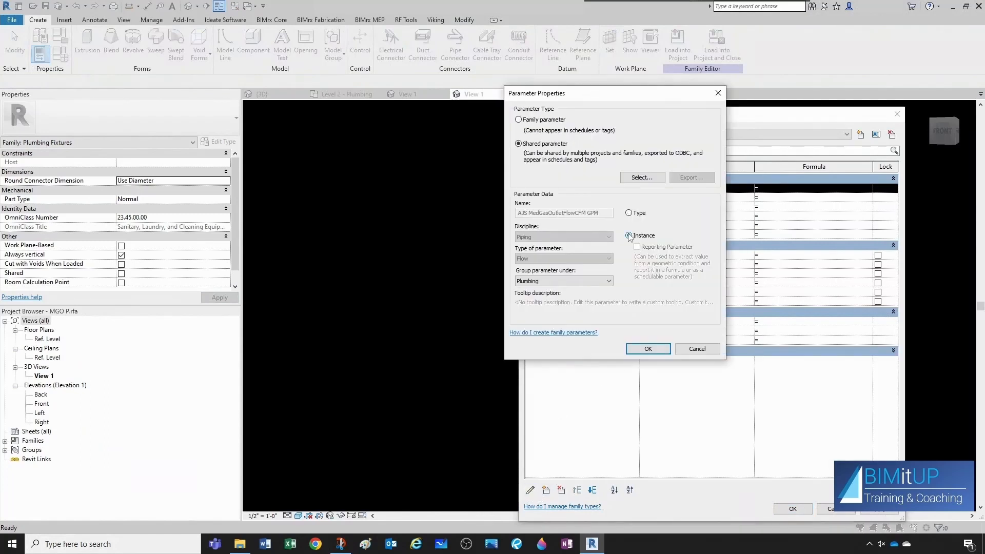
pyautogui.click(630, 349)
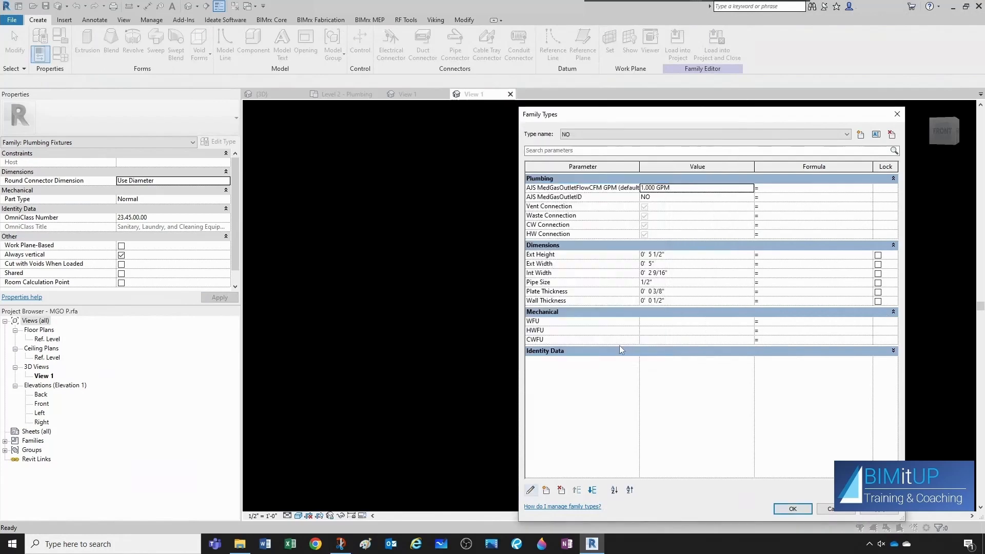
# Delete the MGO P family type, switch to the MA type and close the family types dialog.
pyautogui.click(762, 136)
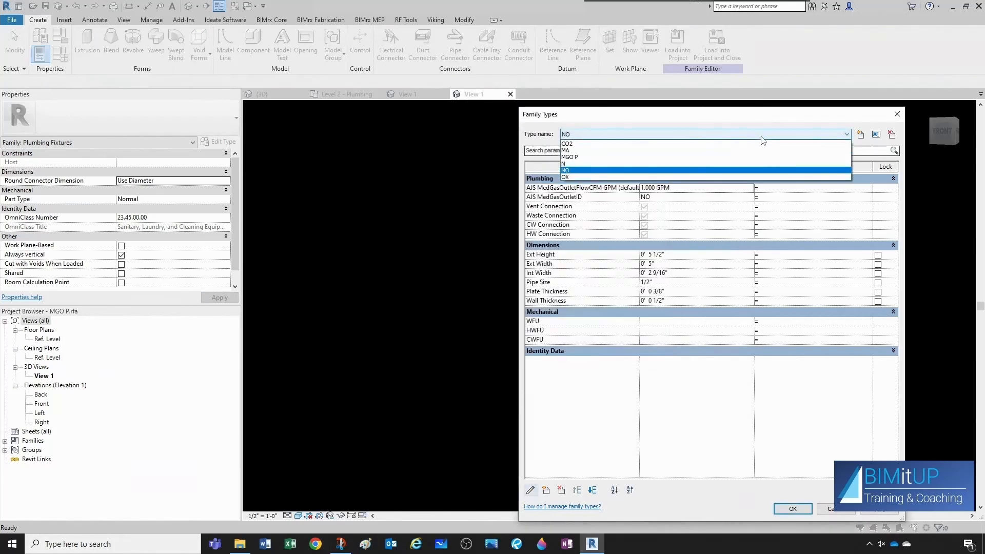
pyautogui.click(581, 157)
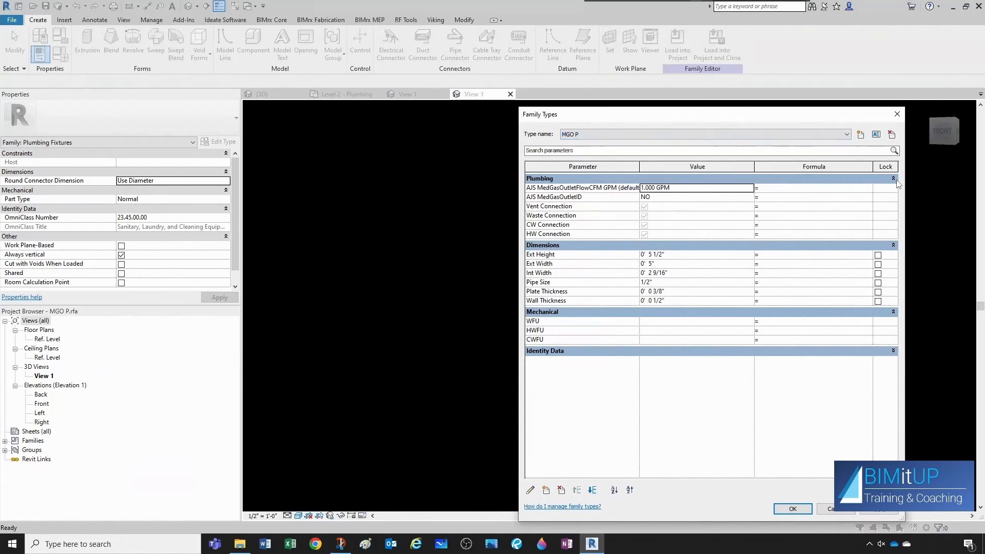
pyautogui.click(892, 134)
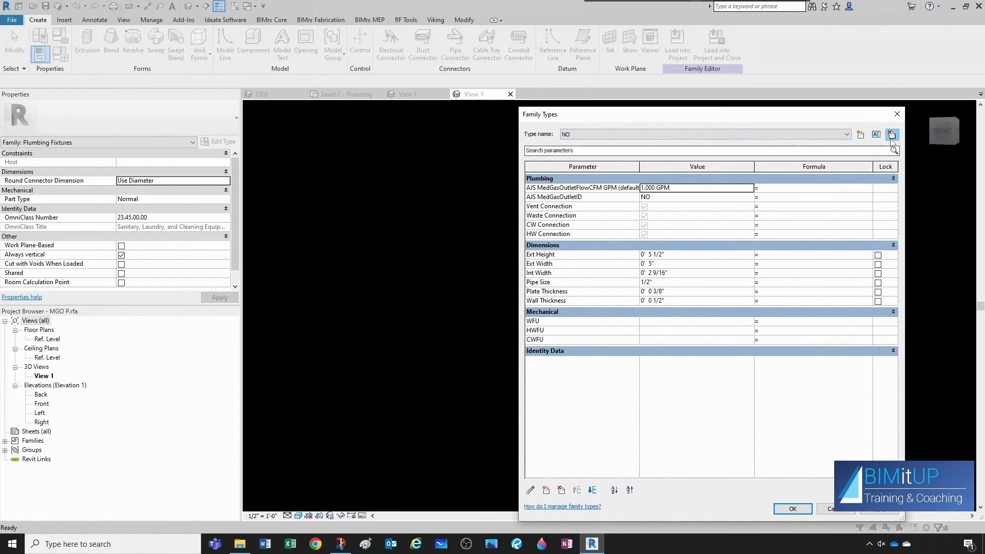
pyautogui.click(847, 136)
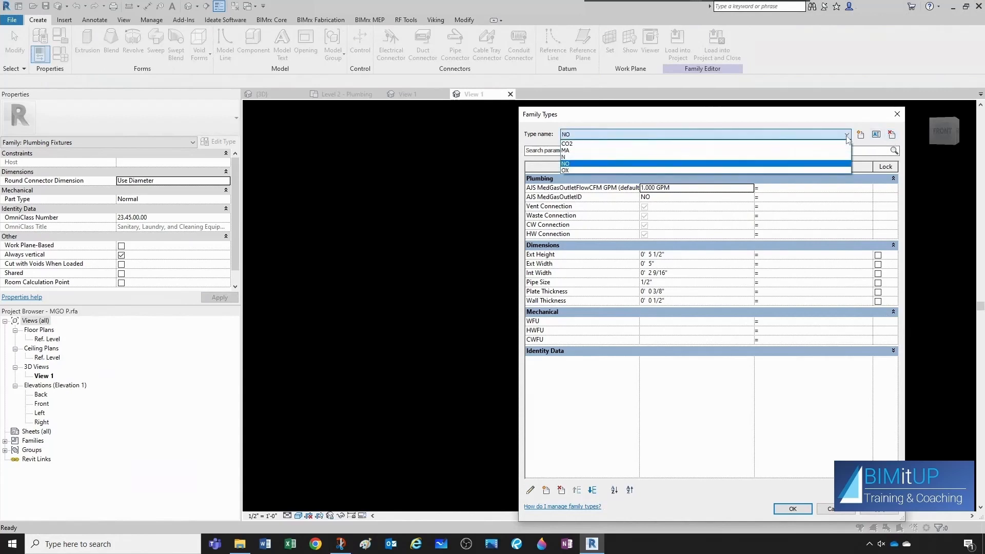
pyautogui.click(567, 149)
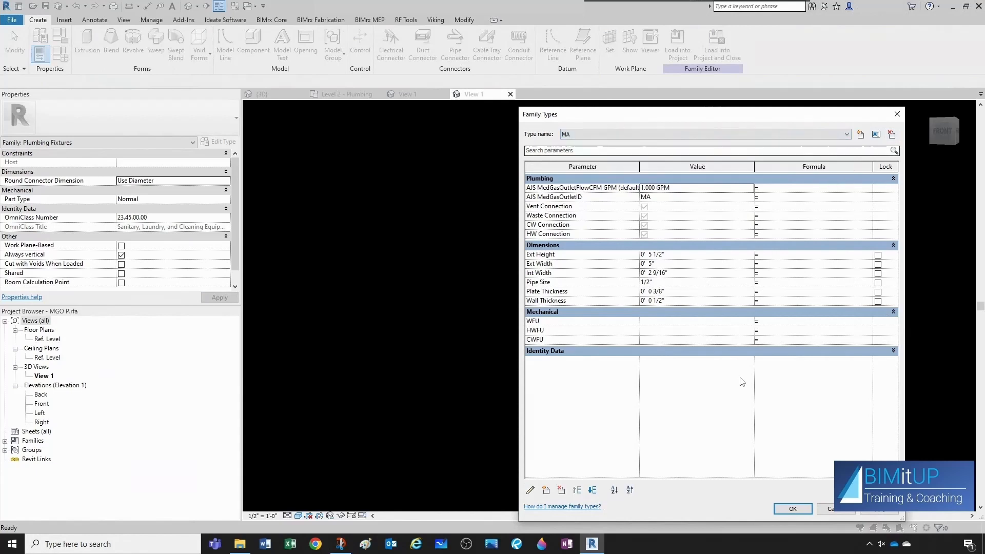
pyautogui.click(810, 510)
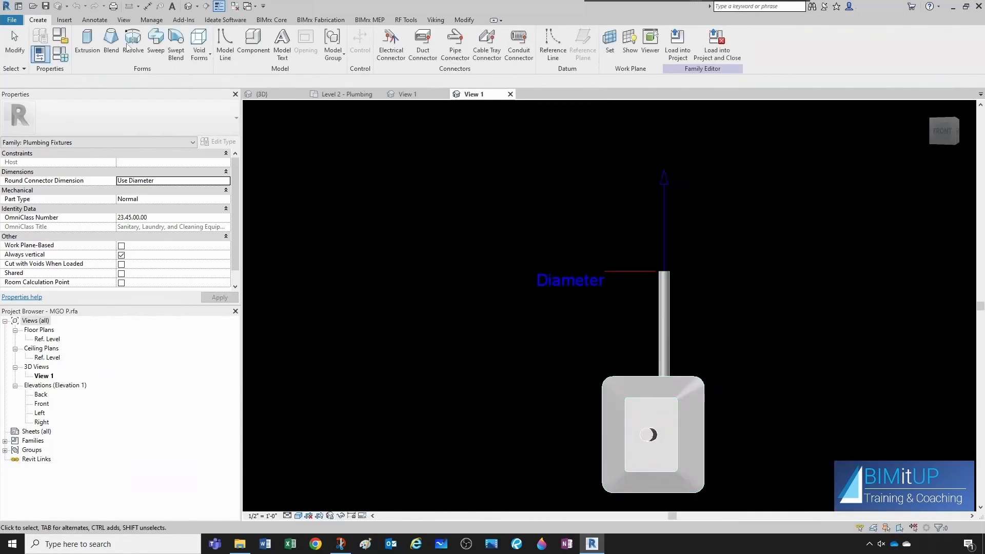
# Save the family over MGO P.rfa and load it into the project, overwriting the existing version and its parameter values.
pyautogui.click(45, 6)
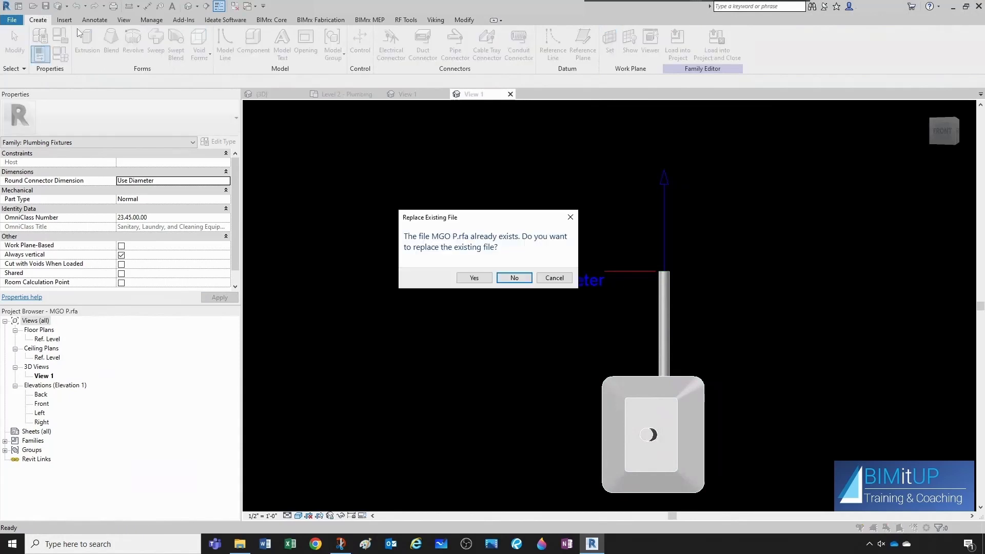
pyautogui.click(477, 278)
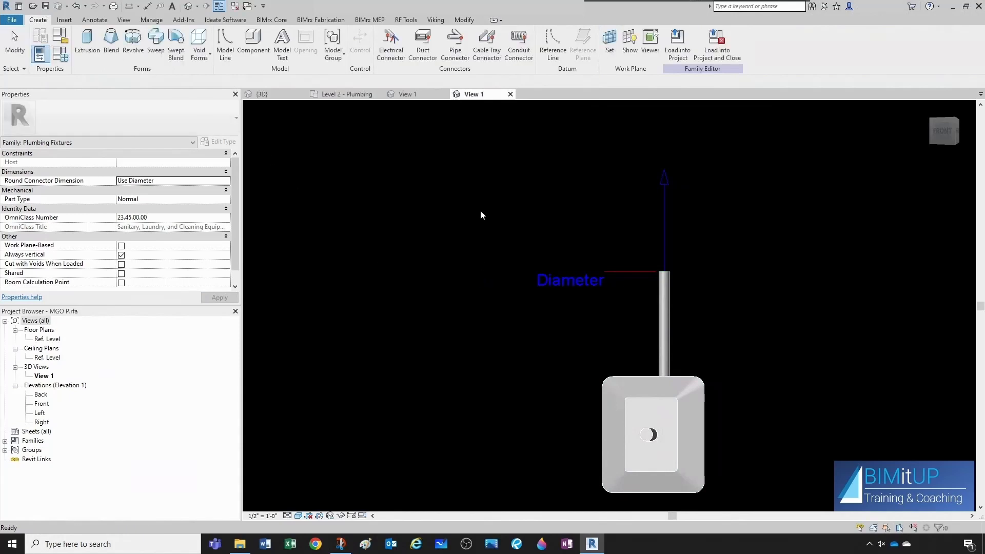
pyautogui.click(677, 46)
pyautogui.click(464, 348)
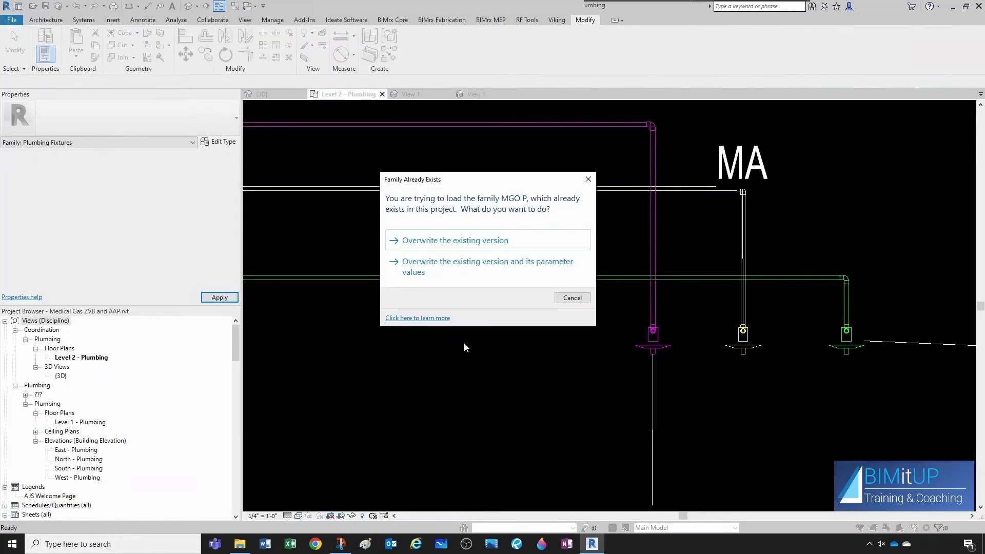
pyautogui.click(444, 267)
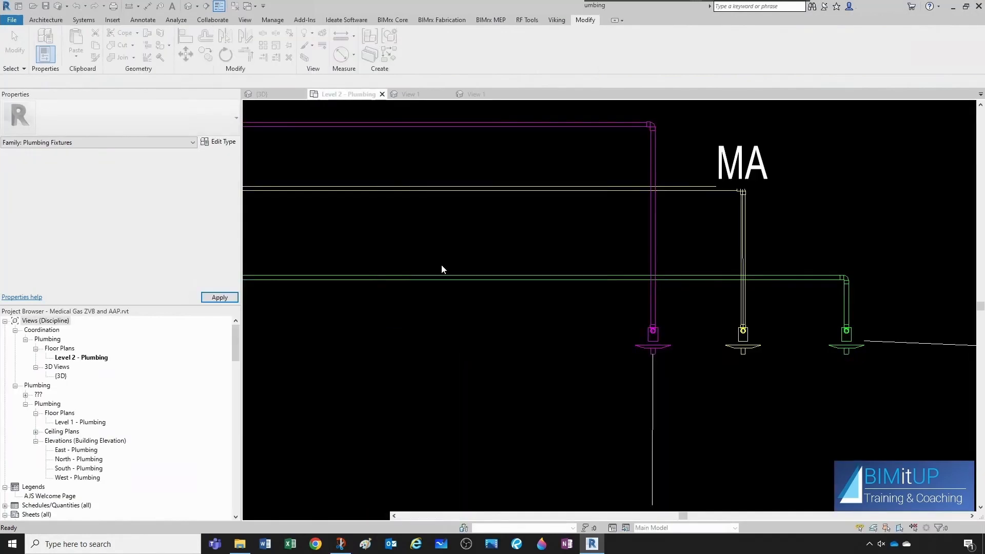
# Check the flow parameter of the MA and OX outlets in their instance properties.
pyautogui.click(744, 356)
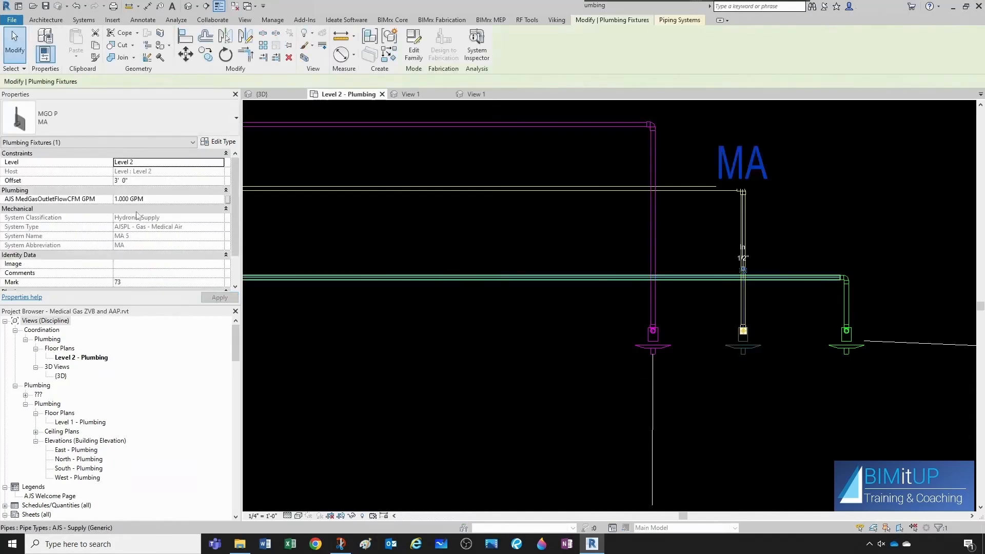
pyautogui.click(157, 201)
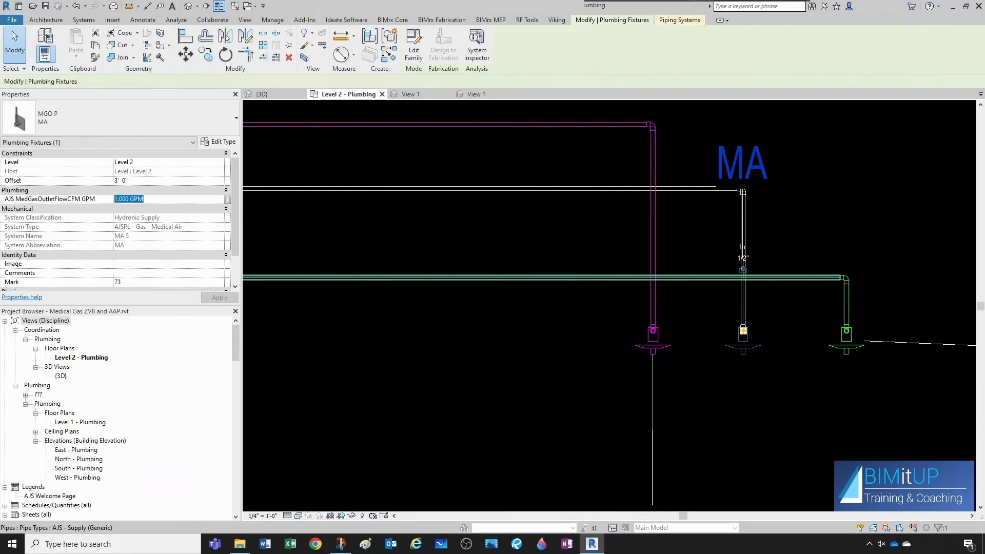
pyautogui.click(420, 343)
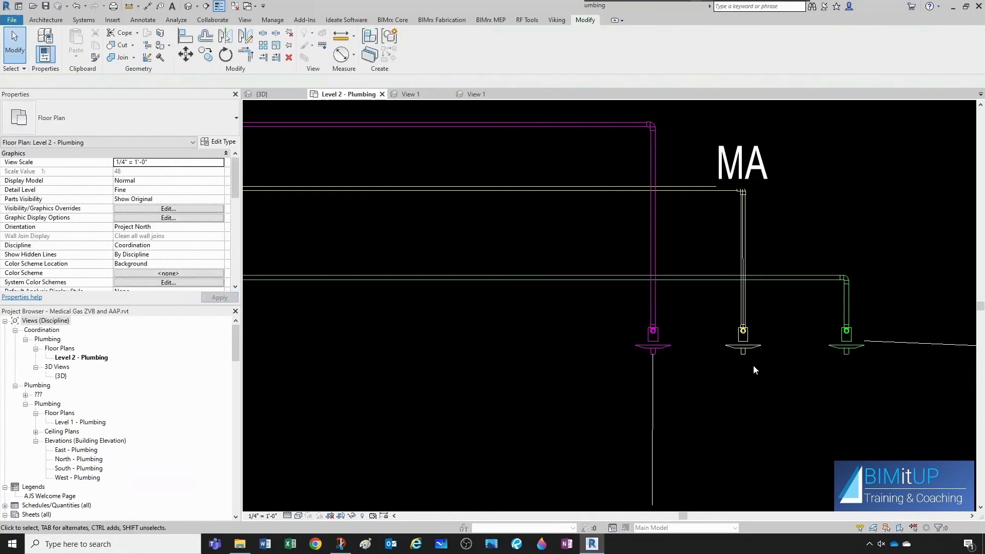
pyautogui.click(834, 346)
pyautogui.click(161, 200)
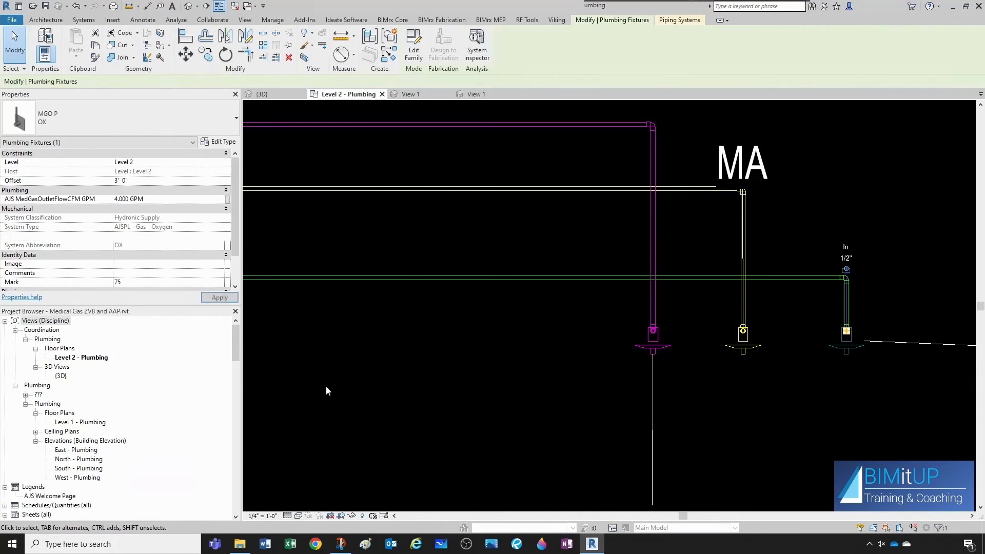
pyautogui.click(606, 331)
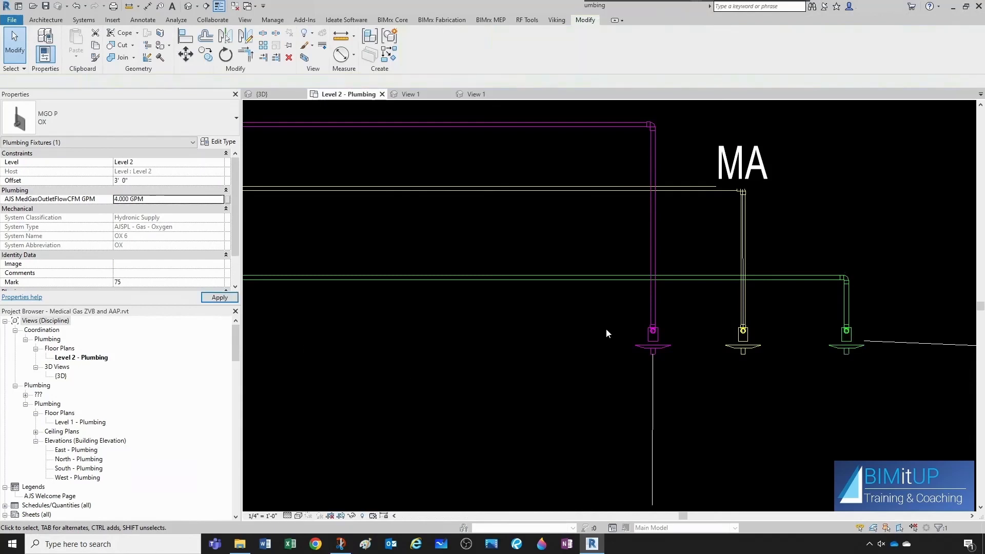
# Inspect the flow values of the MV and MA riser pipes in their properties.
pyautogui.click(654, 257)
pyautogui.scroll(-3, 182, 248)
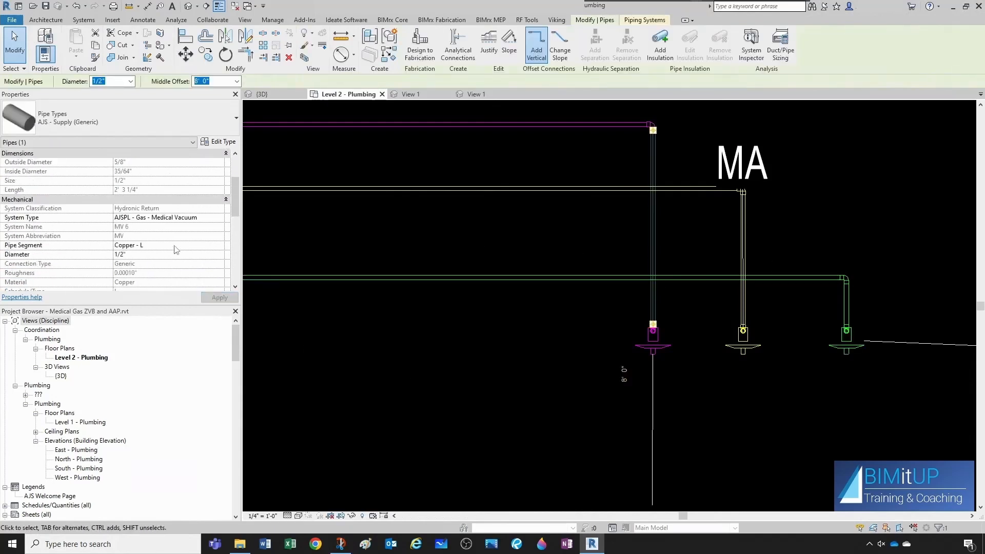
pyautogui.scroll(-6, 176, 250)
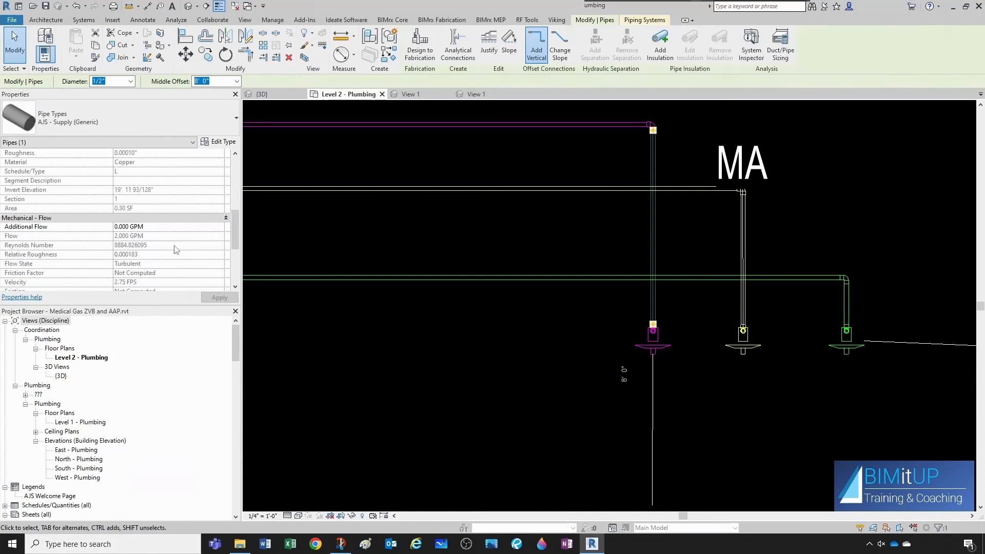
pyautogui.click(761, 286)
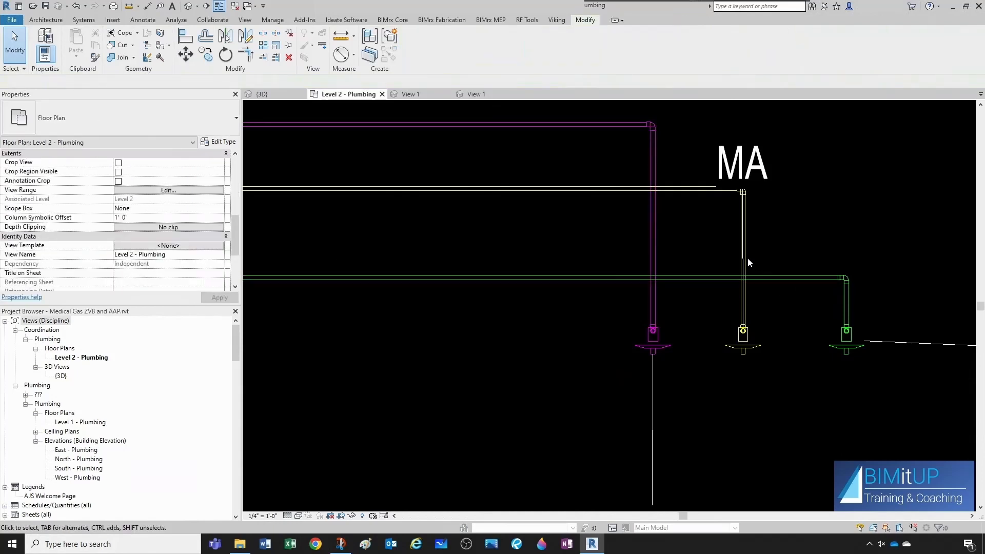
pyautogui.click(744, 259)
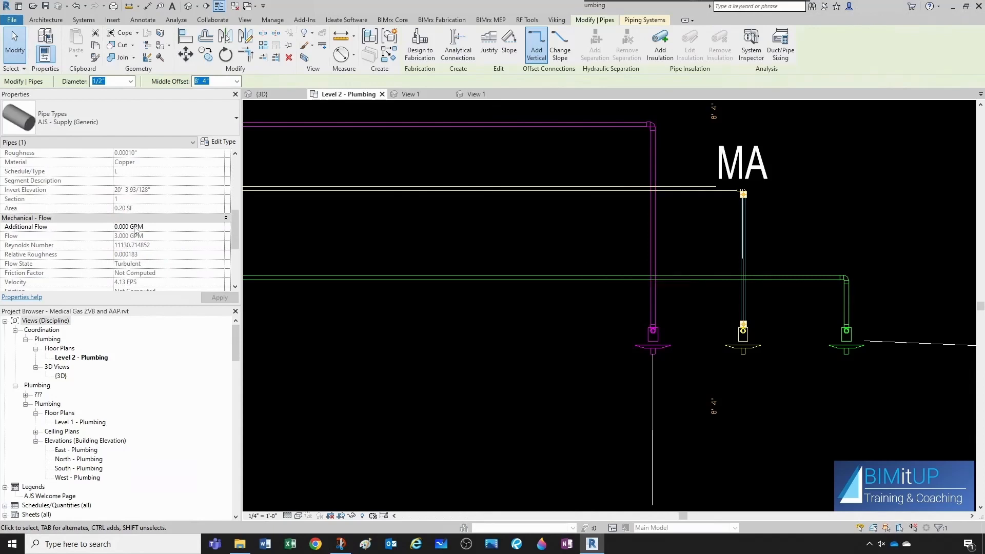
pyautogui.click(823, 325)
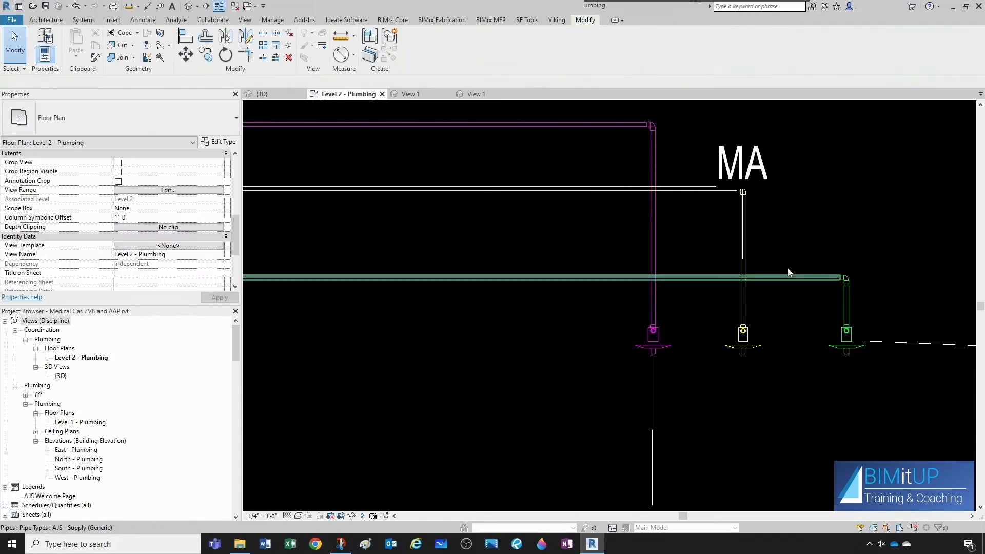
# Delete the MA tag and the other outlet ID tags in the plan view.
pyautogui.click(762, 190)
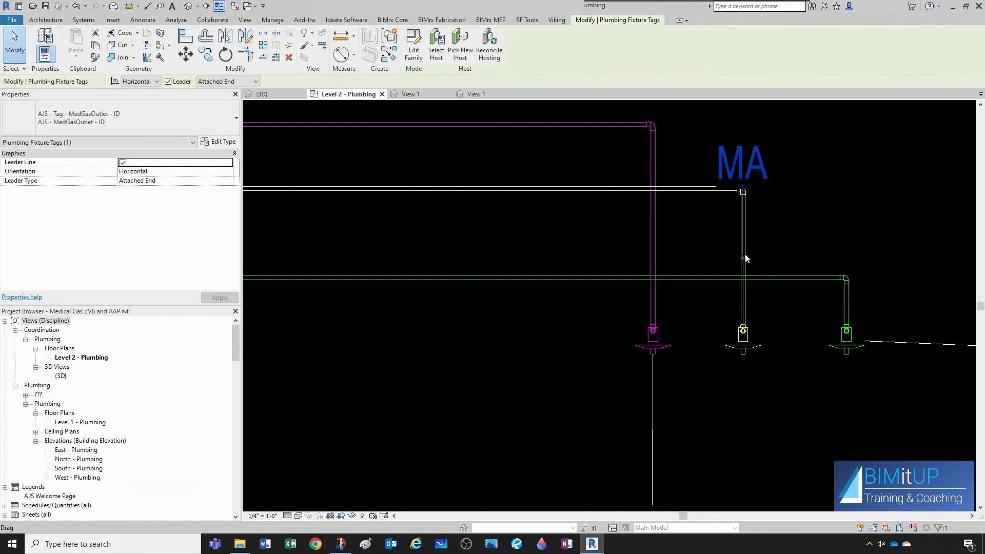
pyautogui.press('Delete')
pyautogui.scroll(-2, 778, 286)
pyautogui.click(900, 335)
pyautogui.press('Delete')
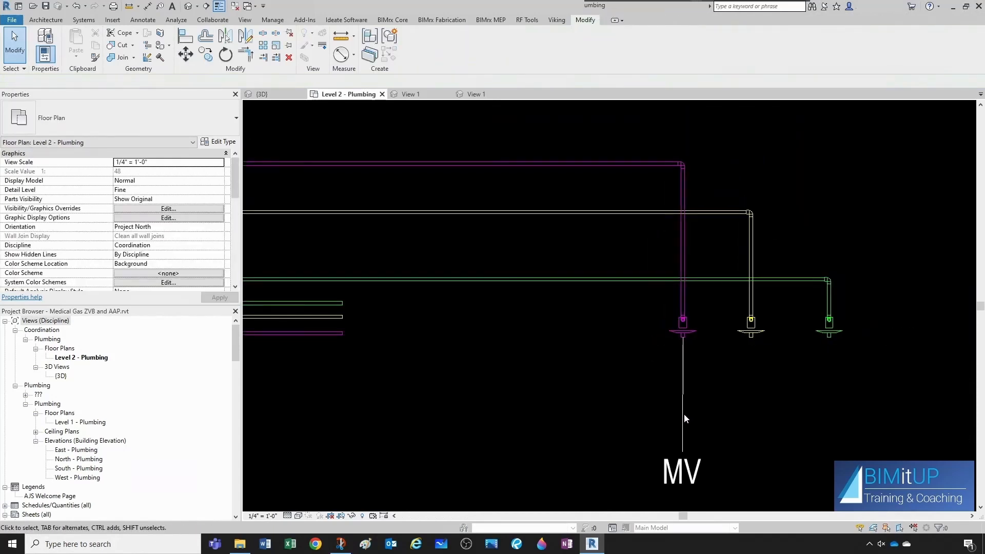
pyautogui.click(685, 411)
pyautogui.press('Delete')
# Inspect the flow values of the medical gas pipes running from the outlets in their properties.
pyautogui.scroll(2, 833, 304)
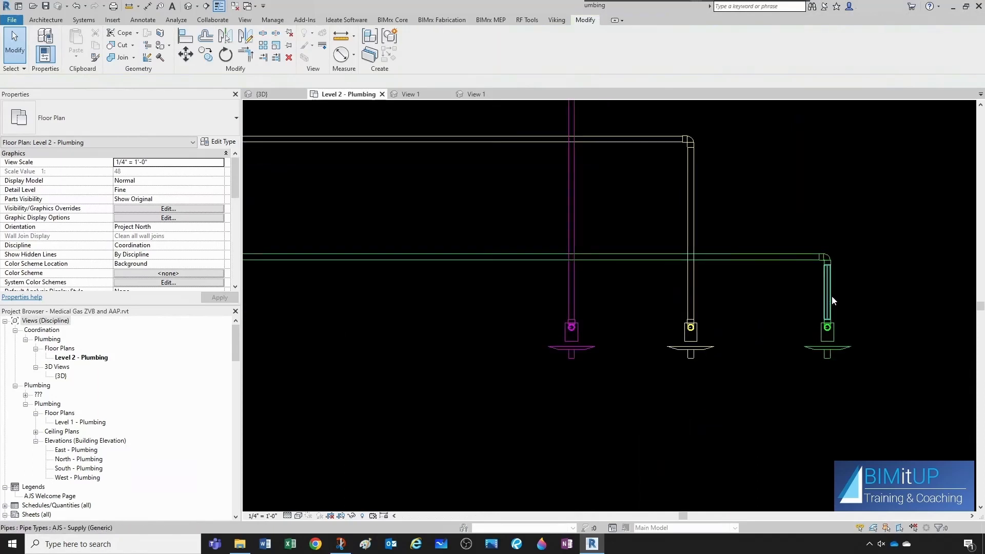
pyautogui.scroll(-6, 183, 257)
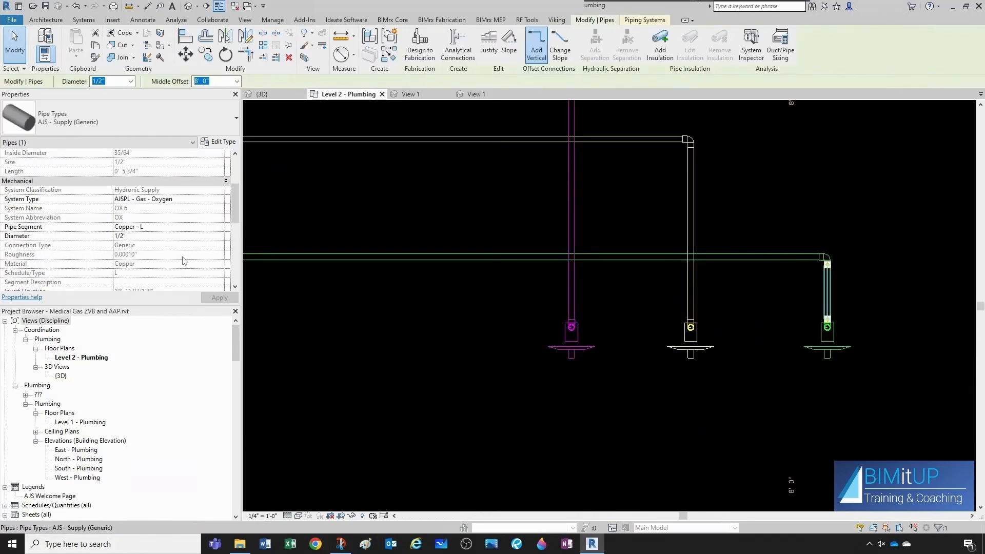
pyautogui.click(408, 365)
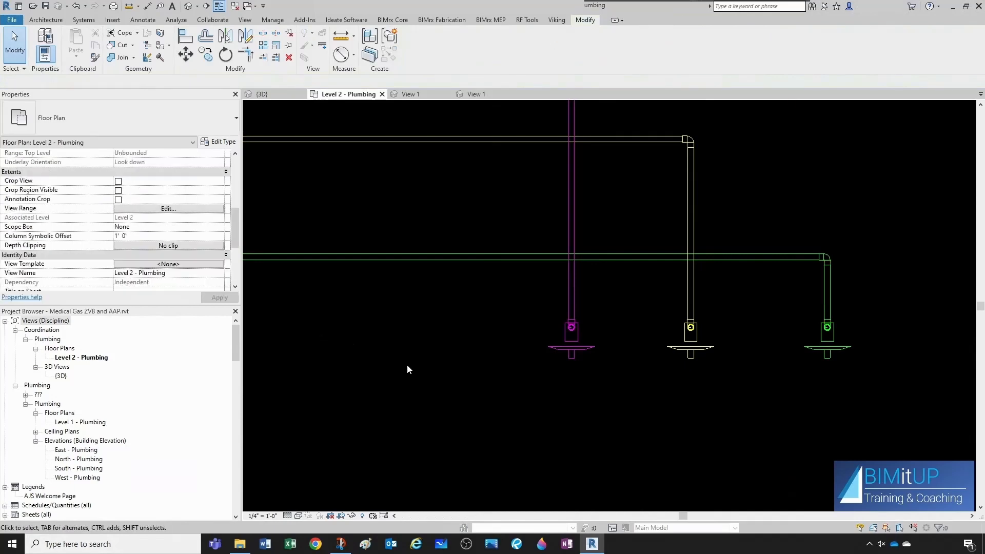
pyautogui.scroll(-5, 408, 365)
pyautogui.moveTo(409, 386); pyautogui.dragTo(476, 376, button='middle')
pyautogui.scroll(5, 406, 347)
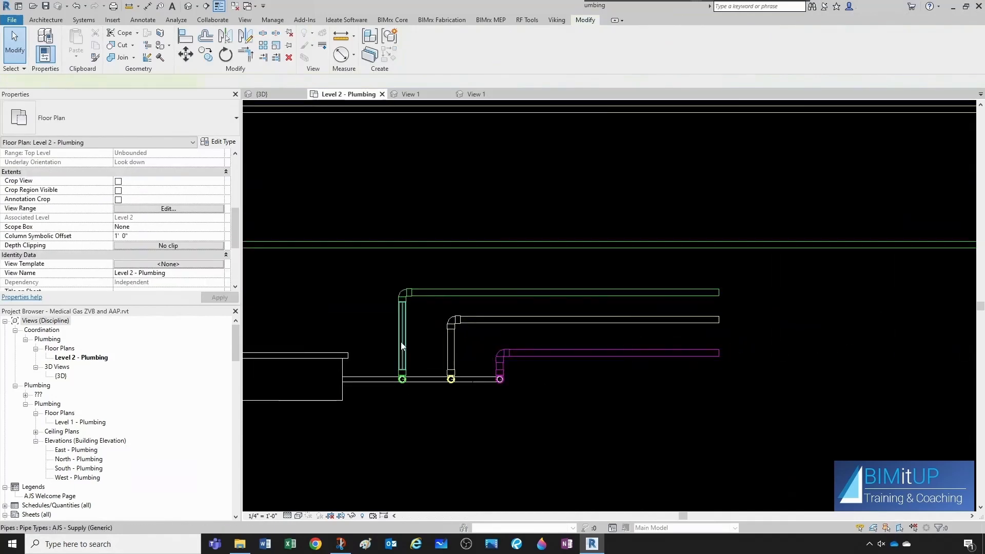
pyautogui.click(403, 347)
pyautogui.click(367, 315)
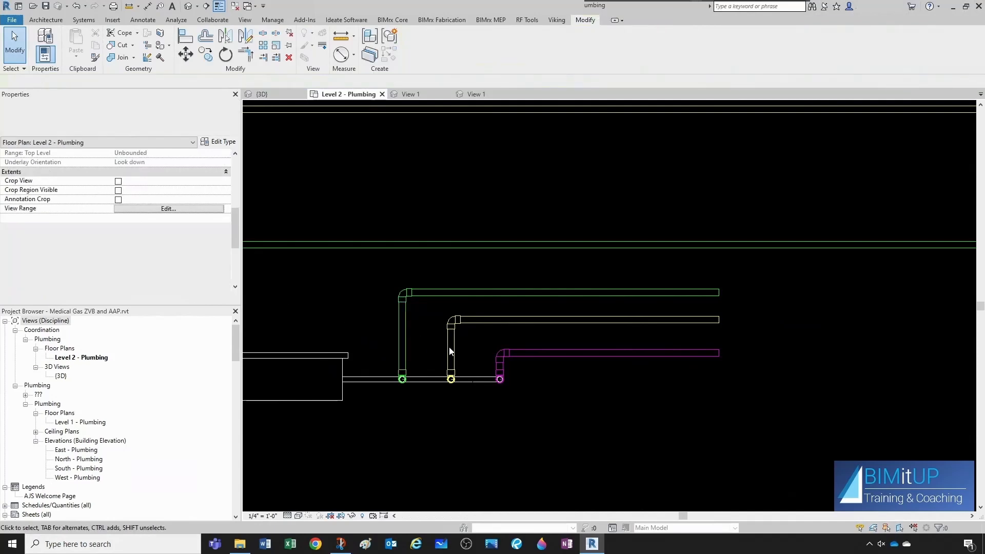
pyautogui.click(451, 349)
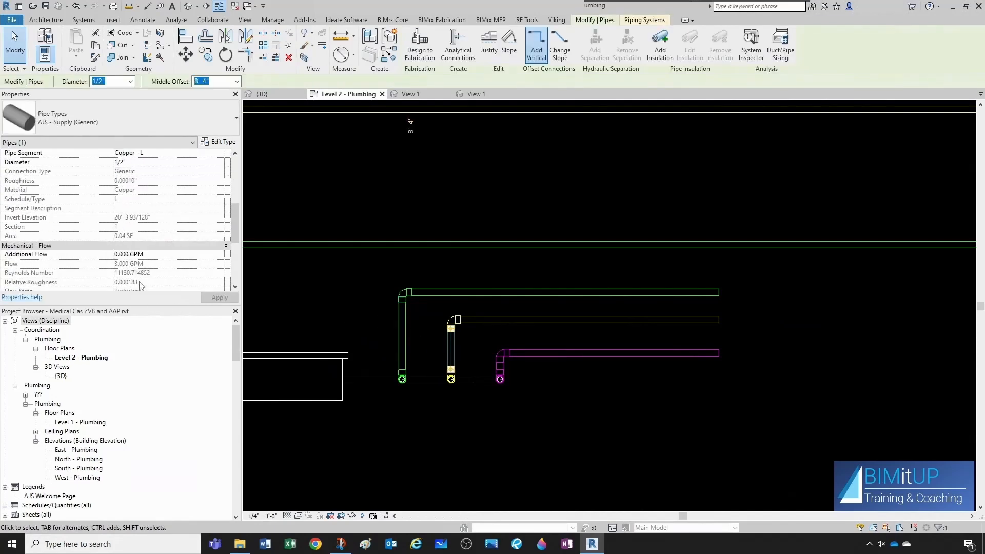
pyautogui.press('Escape')
pyautogui.click(435, 323)
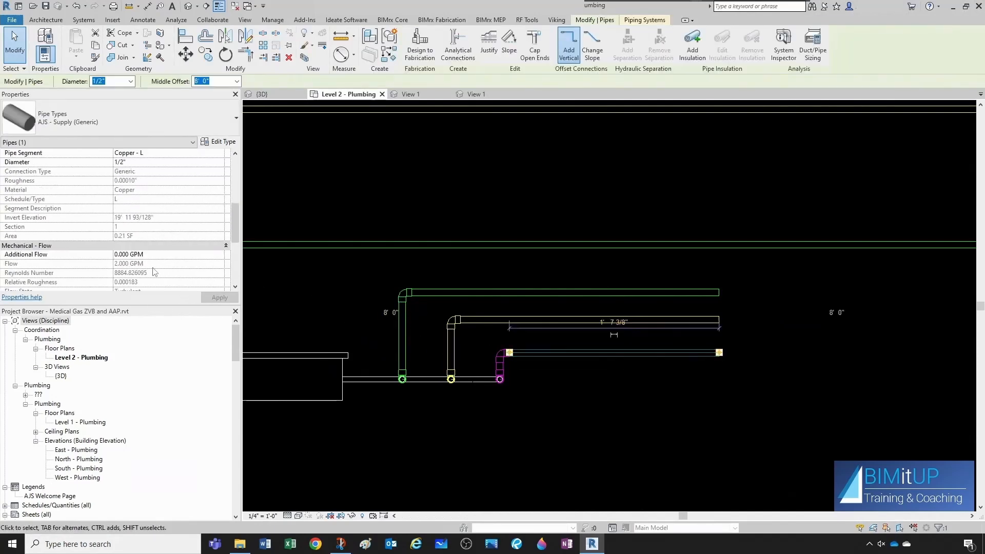
pyautogui.press('Escape')
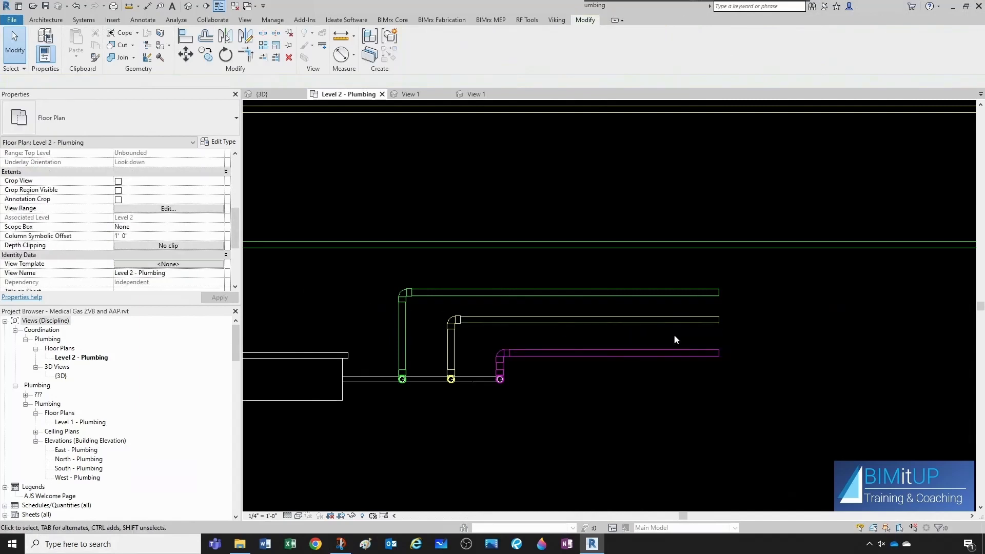